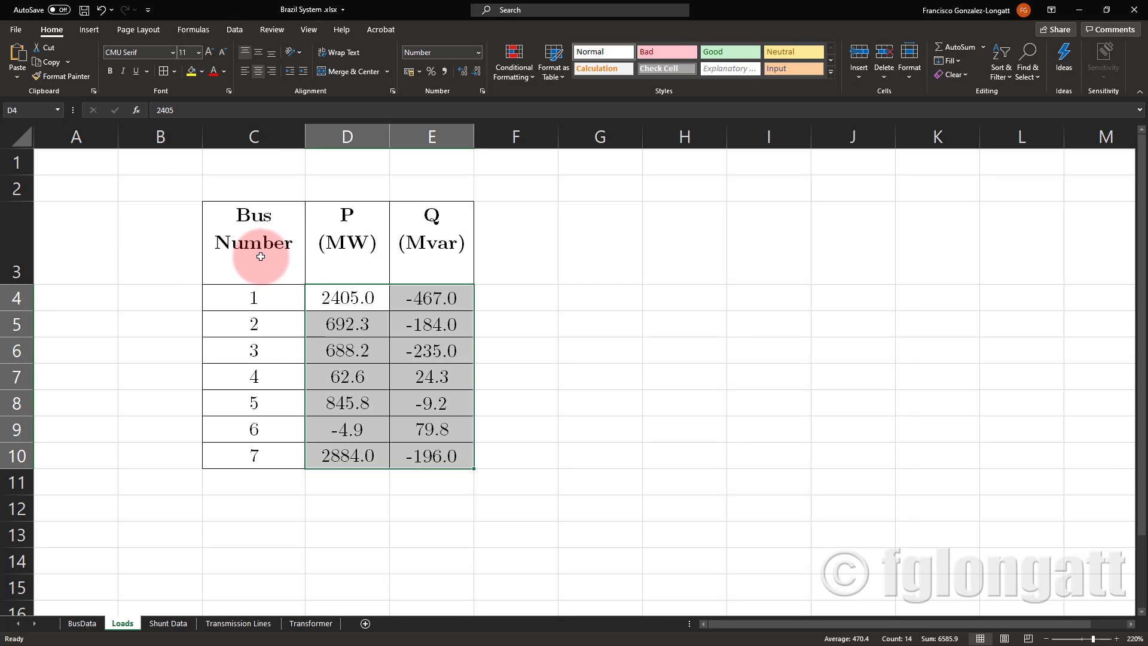
Step: Copy the P (MW) and Q (Mvar) values of buses 1 to 7, cells D4:E10, from the Loads sheet
left_click(350, 302)
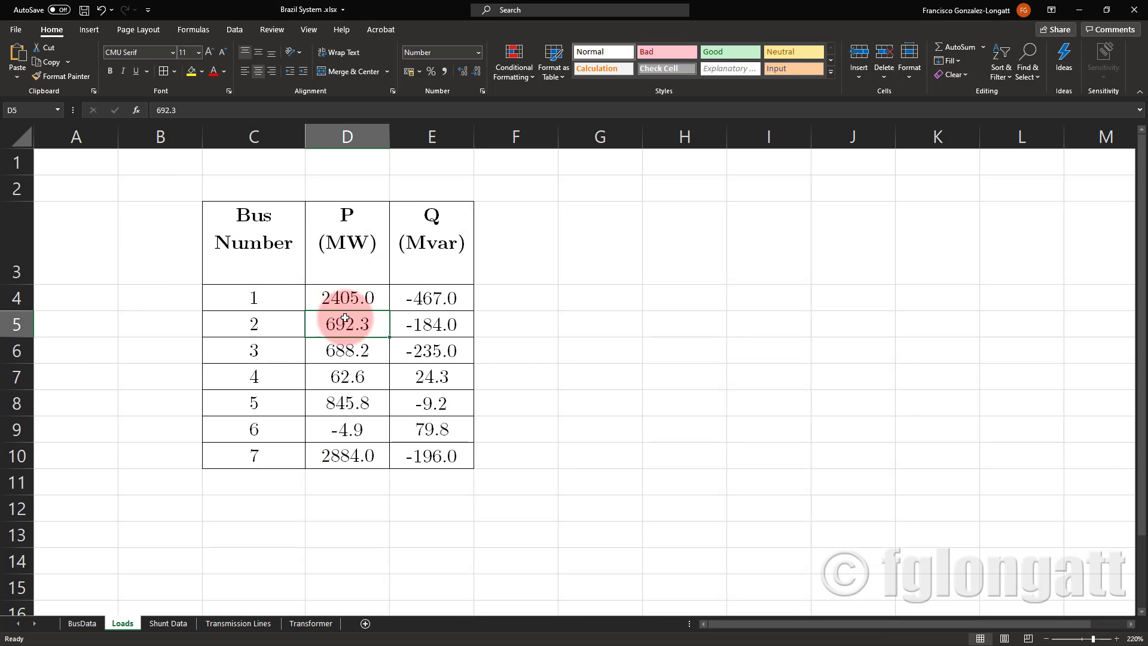
left_click_drag(256, 227, 428, 456)
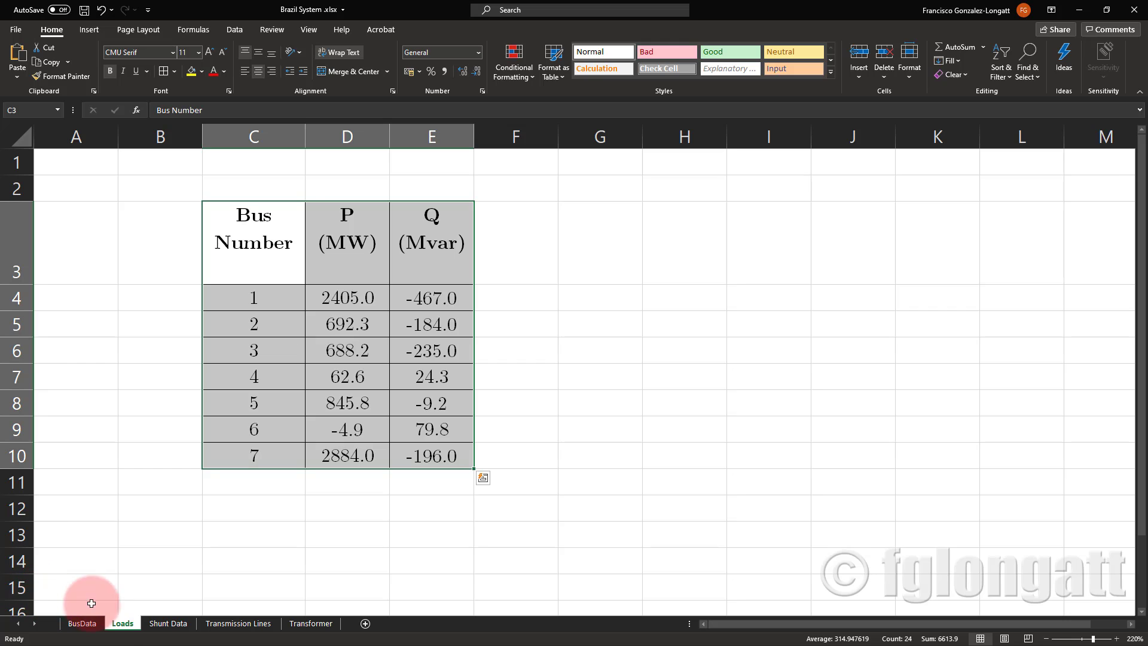
left_click_drag(362, 299, 441, 456)
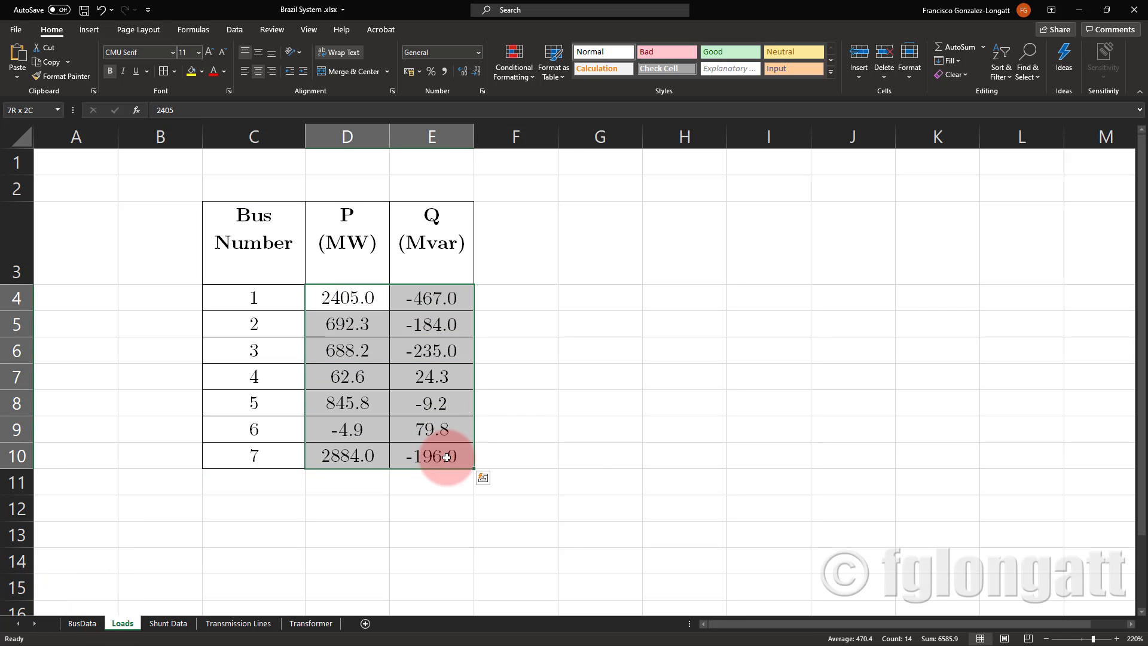
right_click(440, 458)
left_click(474, 149)
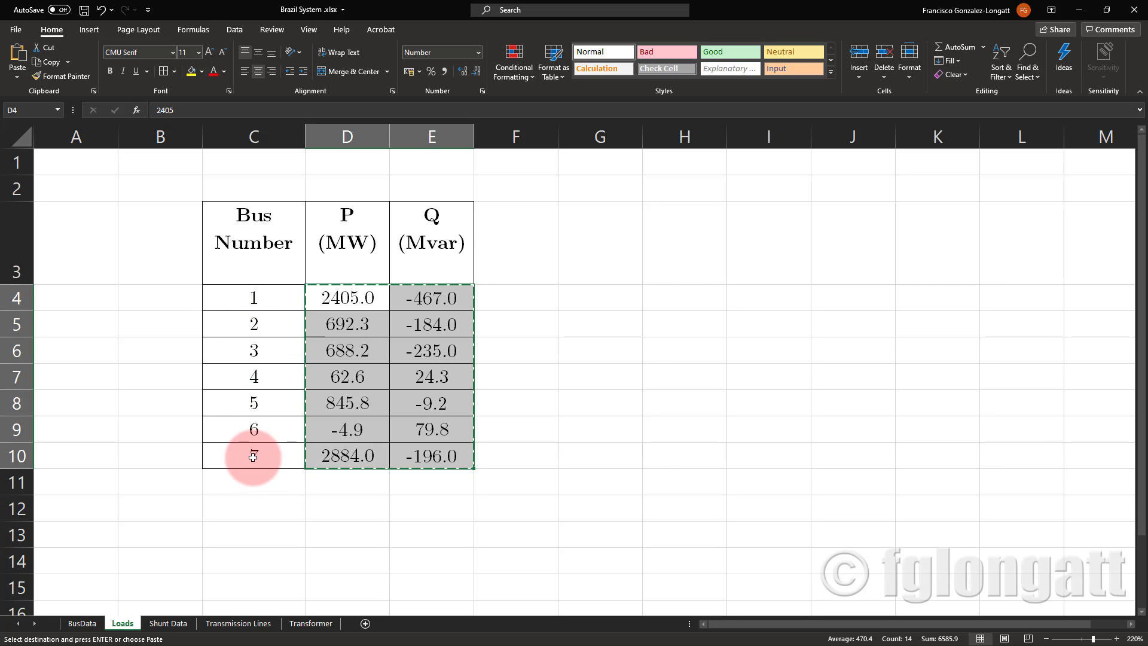
left_click_drag(282, 297, 281, 454)
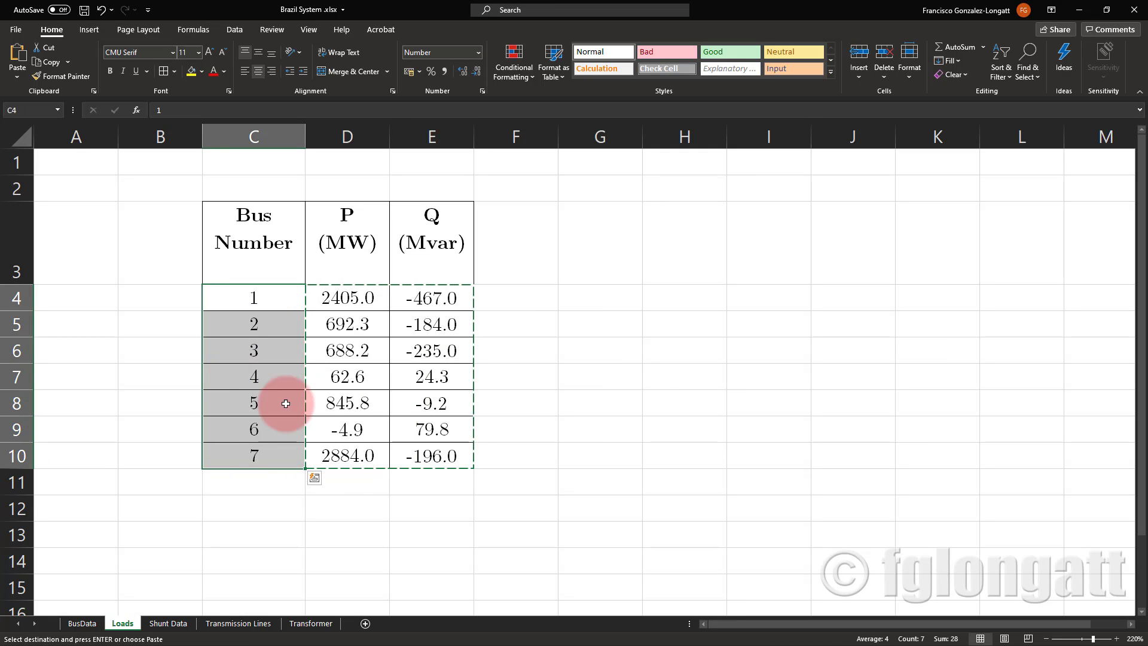
left_click_drag(331, 302, 438, 453)
right_click(438, 454)
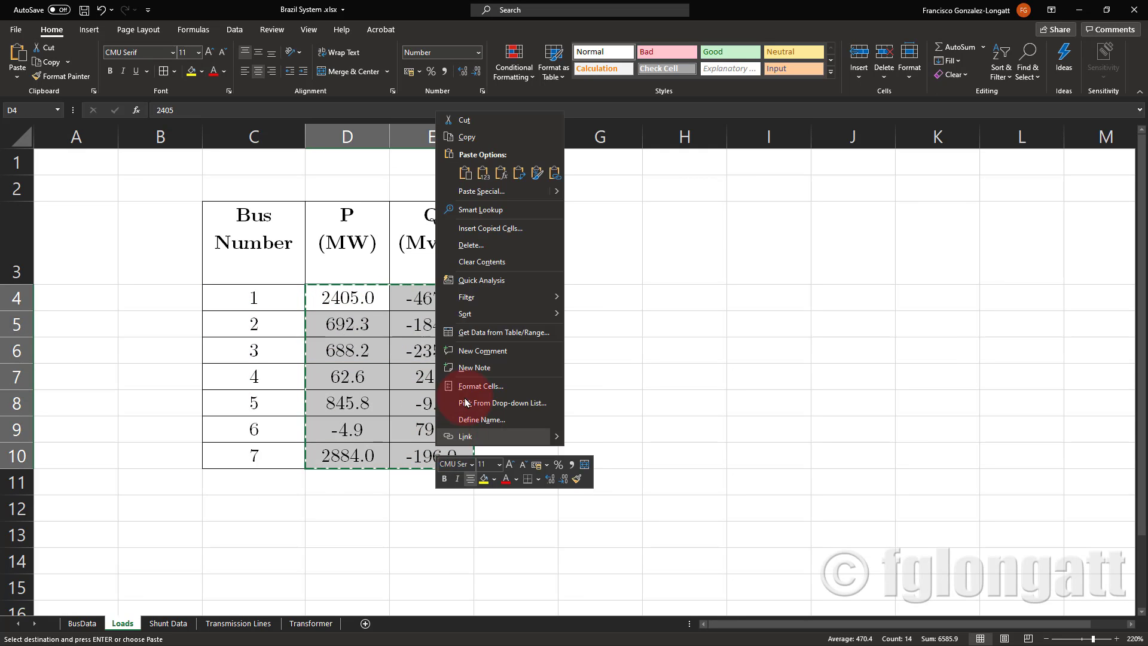
left_click(460, 137)
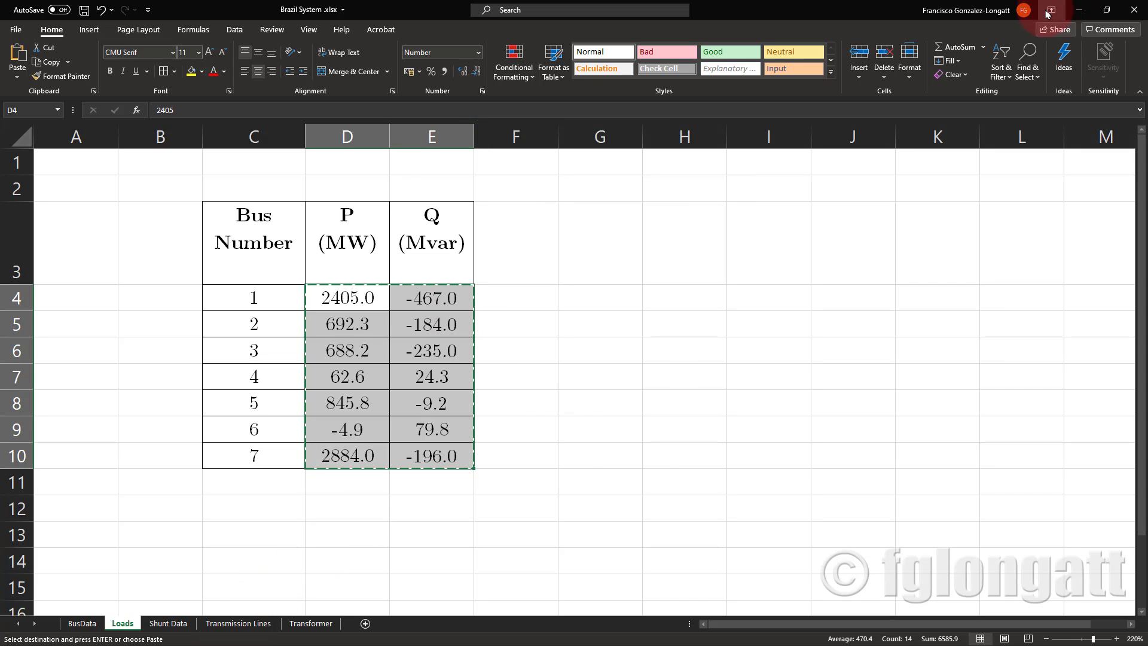
Step: Switch to PowerFactory and paste the copied values into the general loads' load flow data, starting at Load 1's active power
left_click(1076, 11)
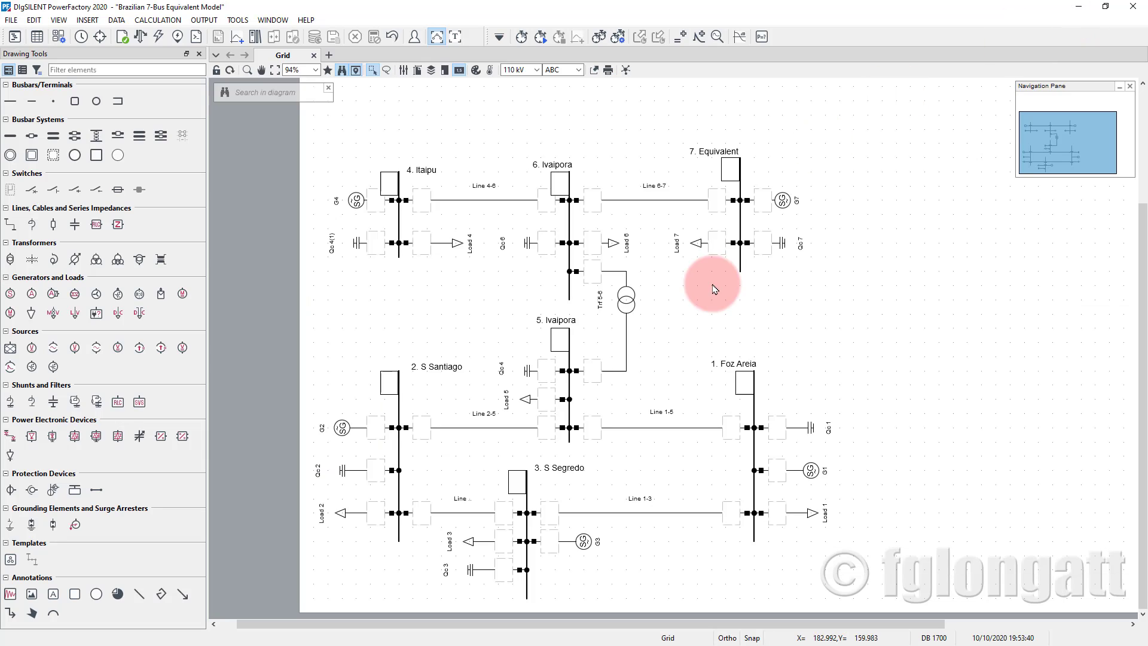
left_click(14, 38)
left_click(92, 231)
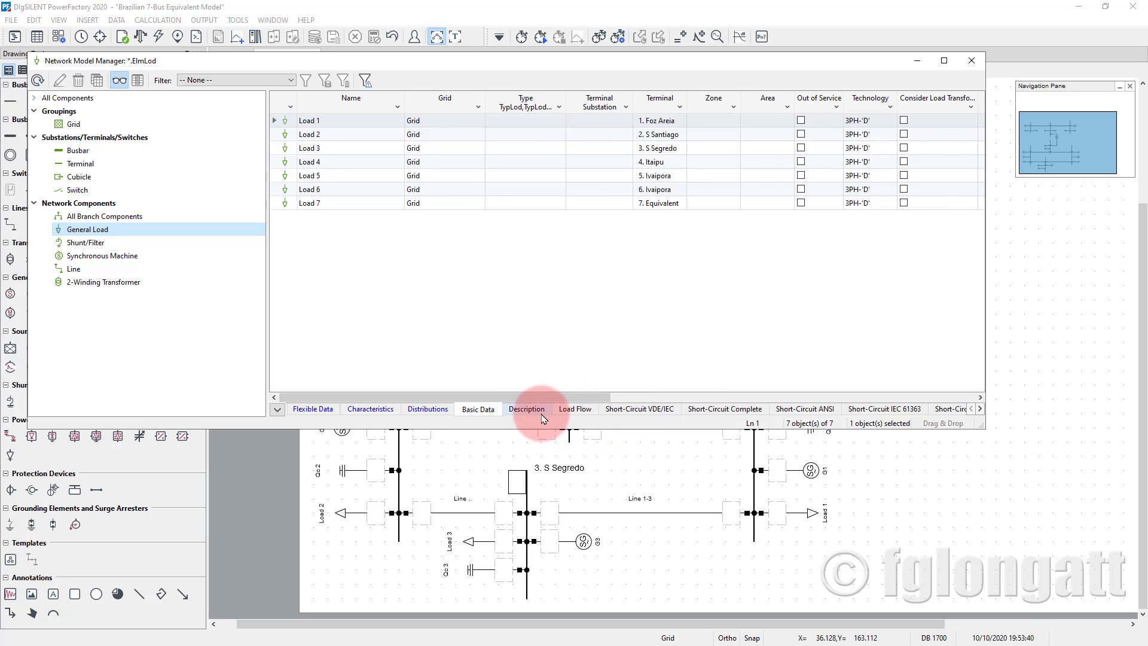
left_click(575, 410)
left_click(638, 122)
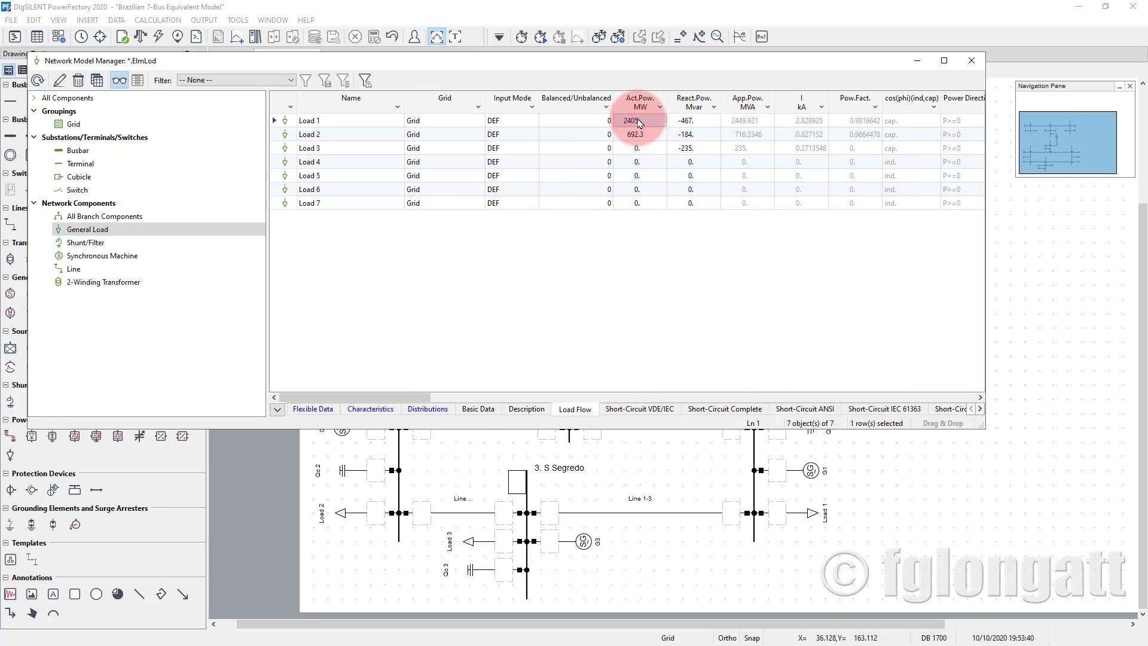
right_click(639, 123)
left_click(671, 171)
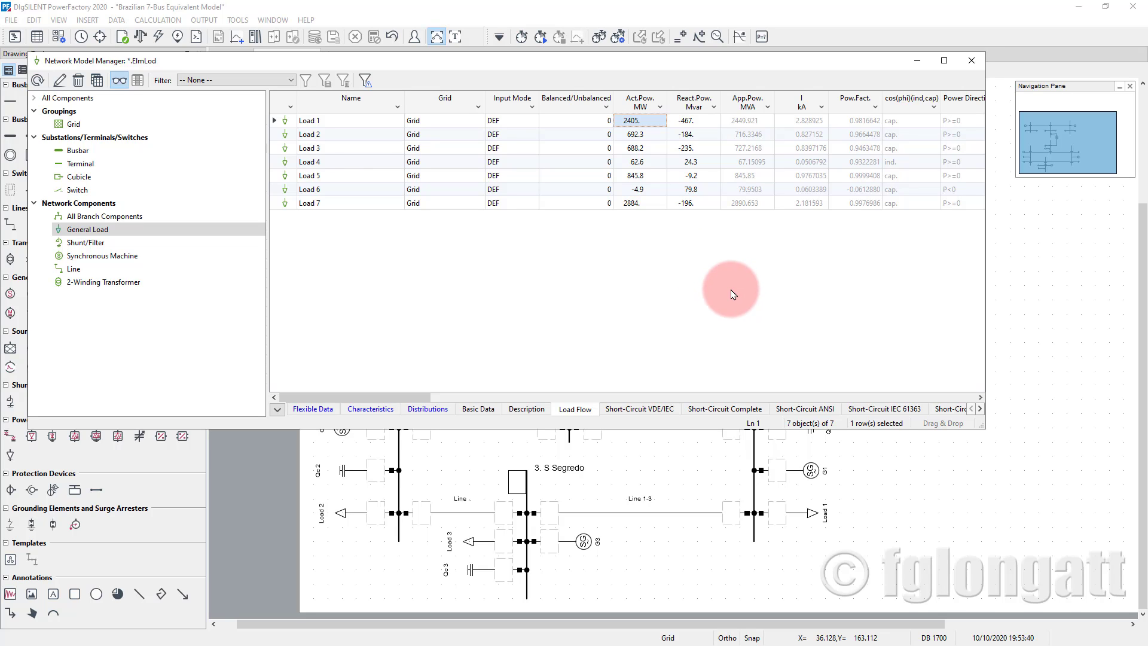
left_click(972, 62)
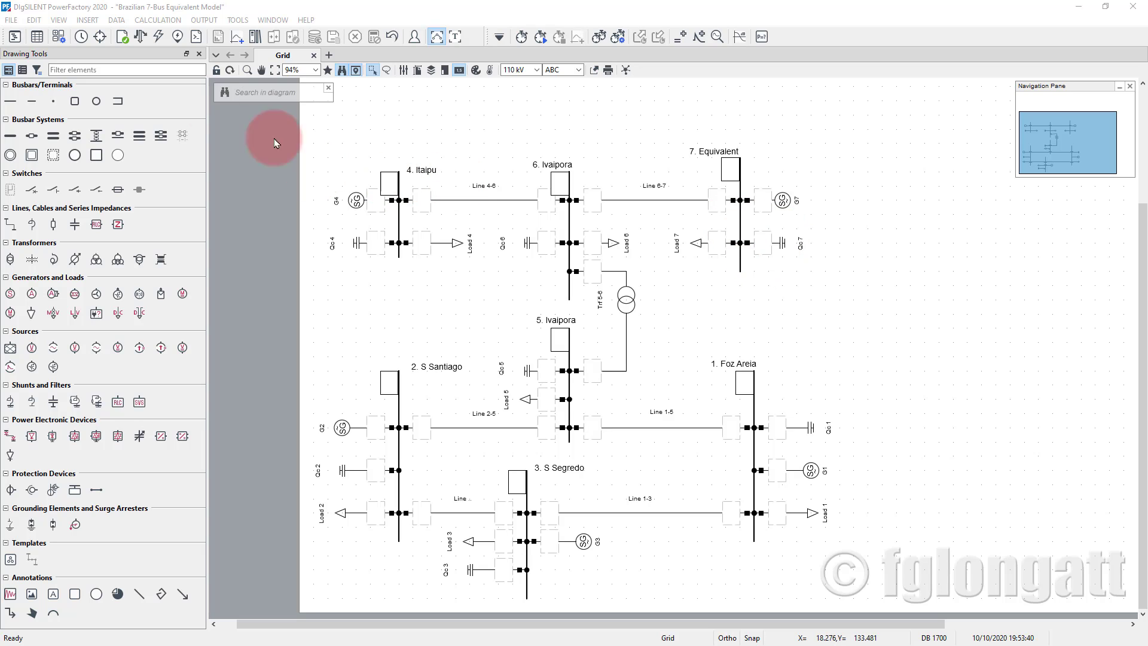
Step: List the grid's shunt/filter elements in the Network Model Manager and review the basic data of Qc 1 to Qc 7
left_click(37, 36)
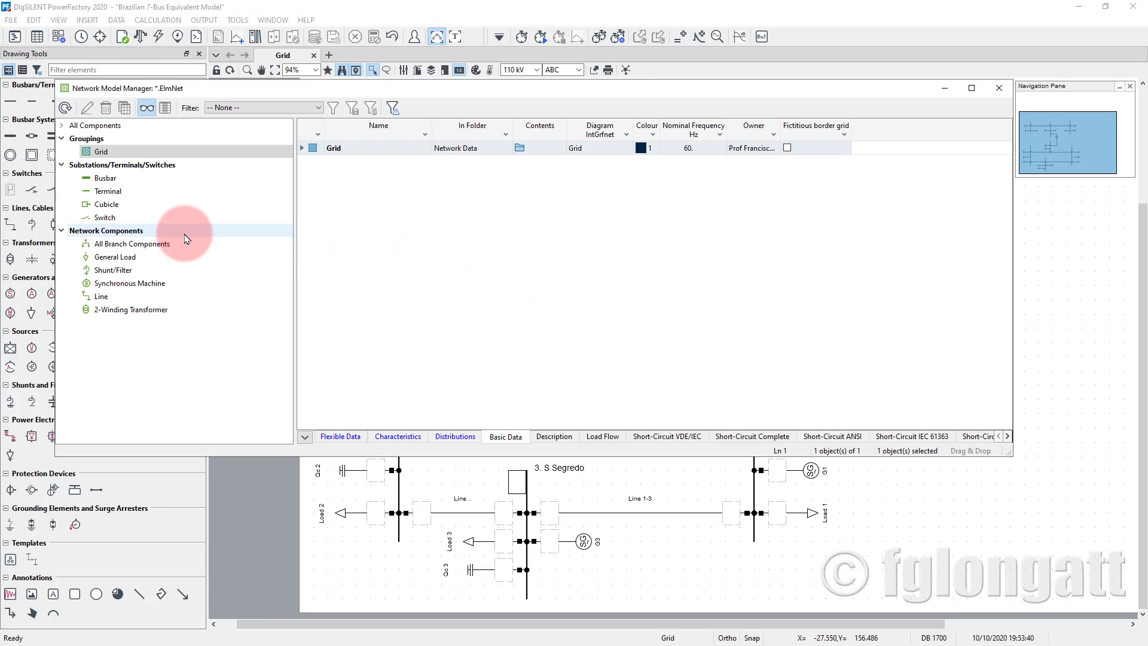
left_click(128, 269)
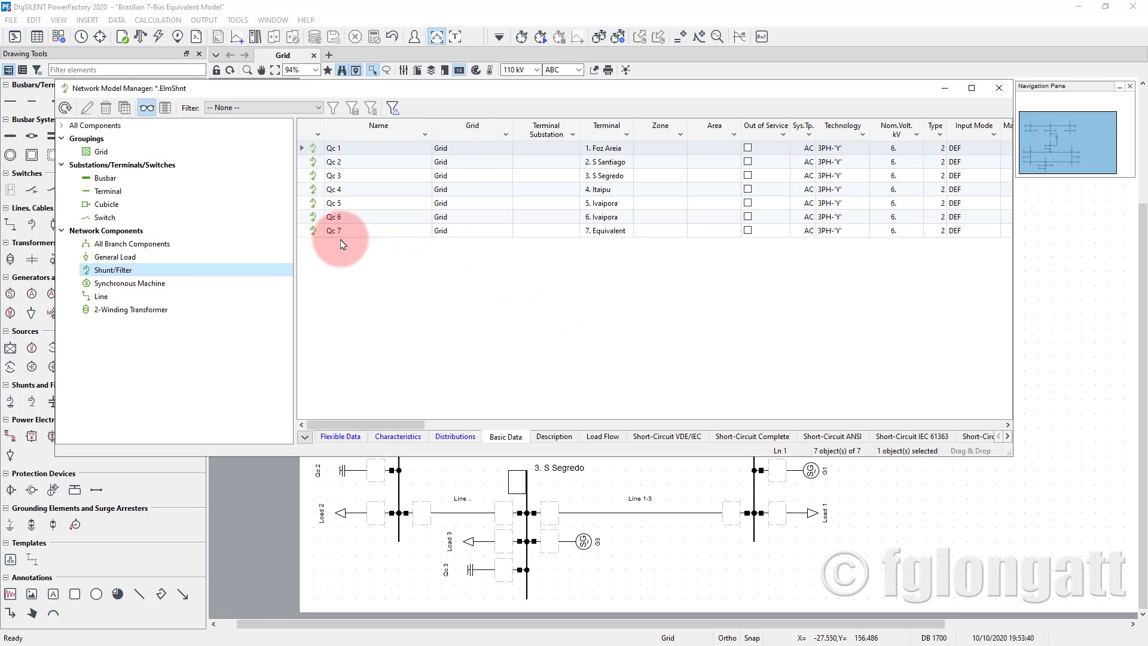
left_click(358, 175)
left_click(367, 222)
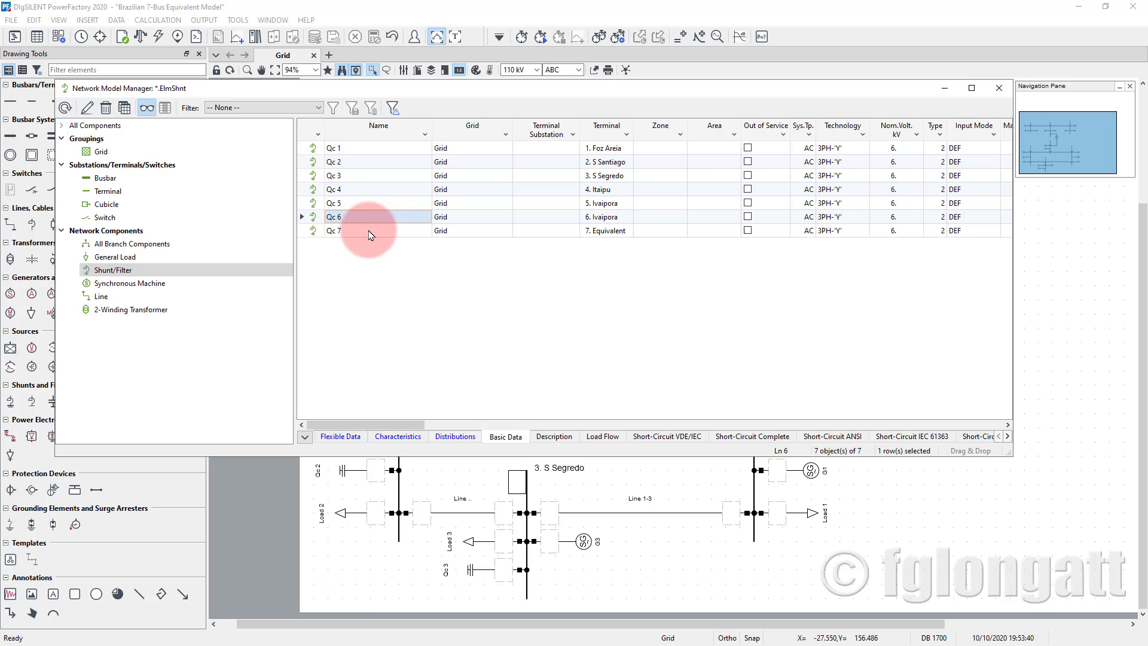
left_click(369, 233)
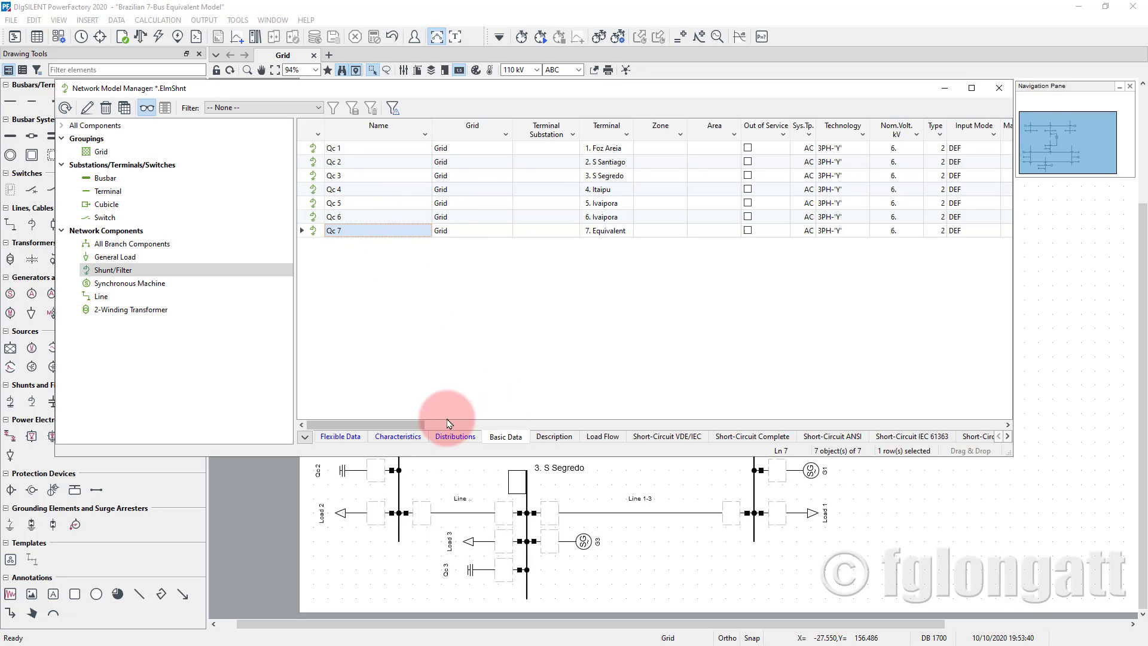
left_click_drag(418, 424, 469, 432)
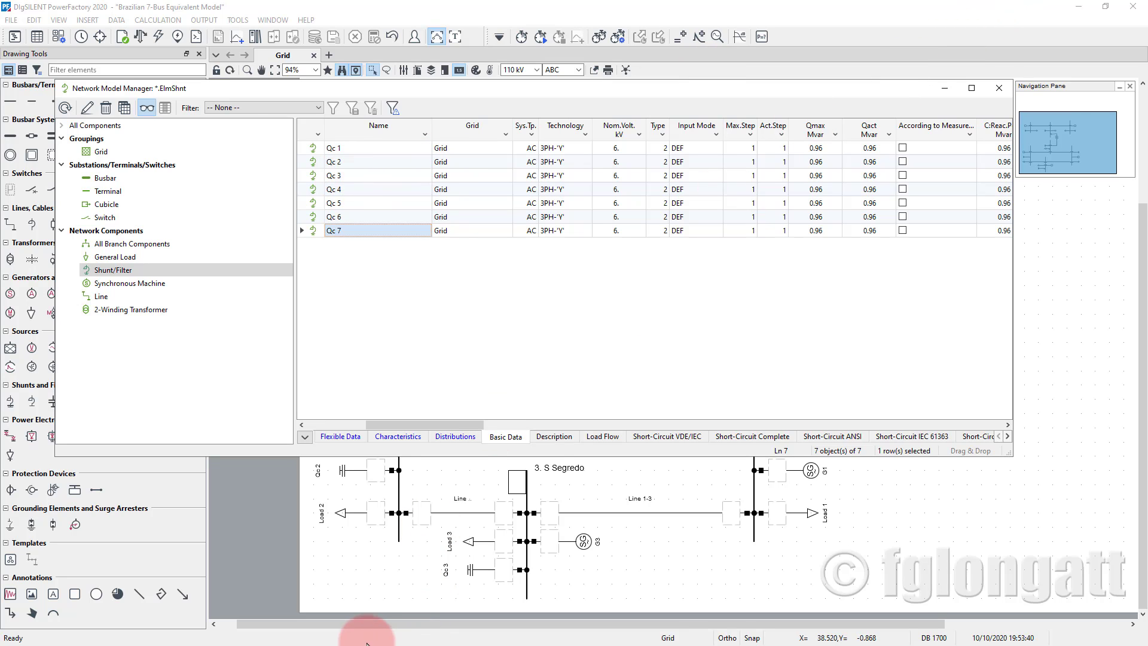
Step: Switch to Excel and copy the Base kV values of buses 1 to 7 from the Shunt Data sheet
left_click(999, 88)
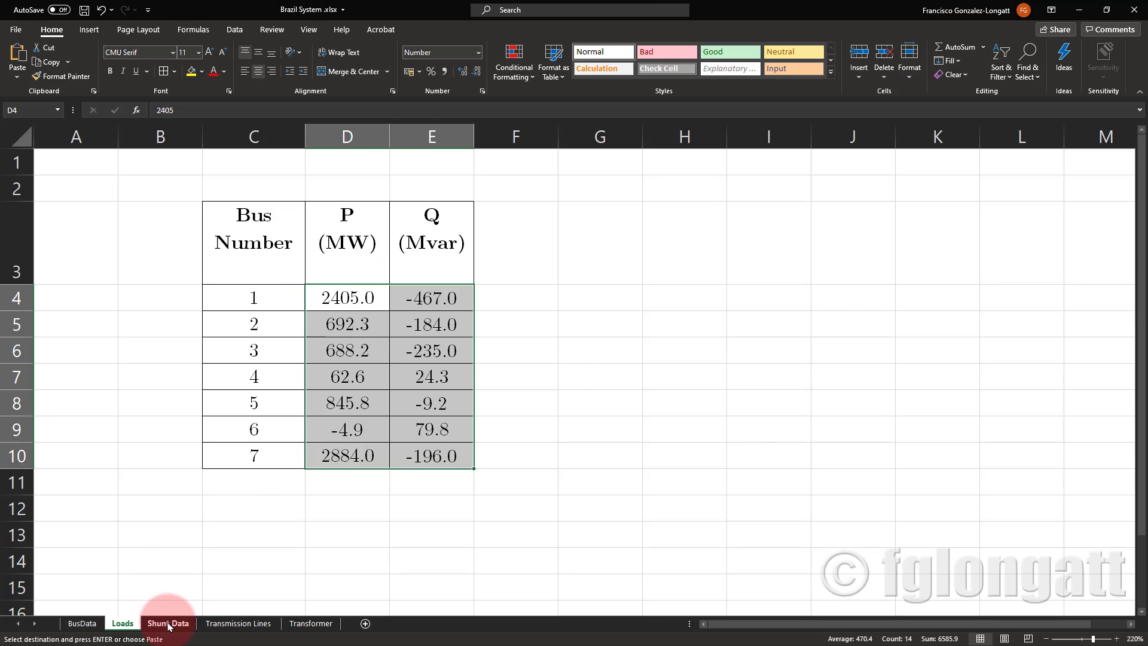
left_click(168, 625)
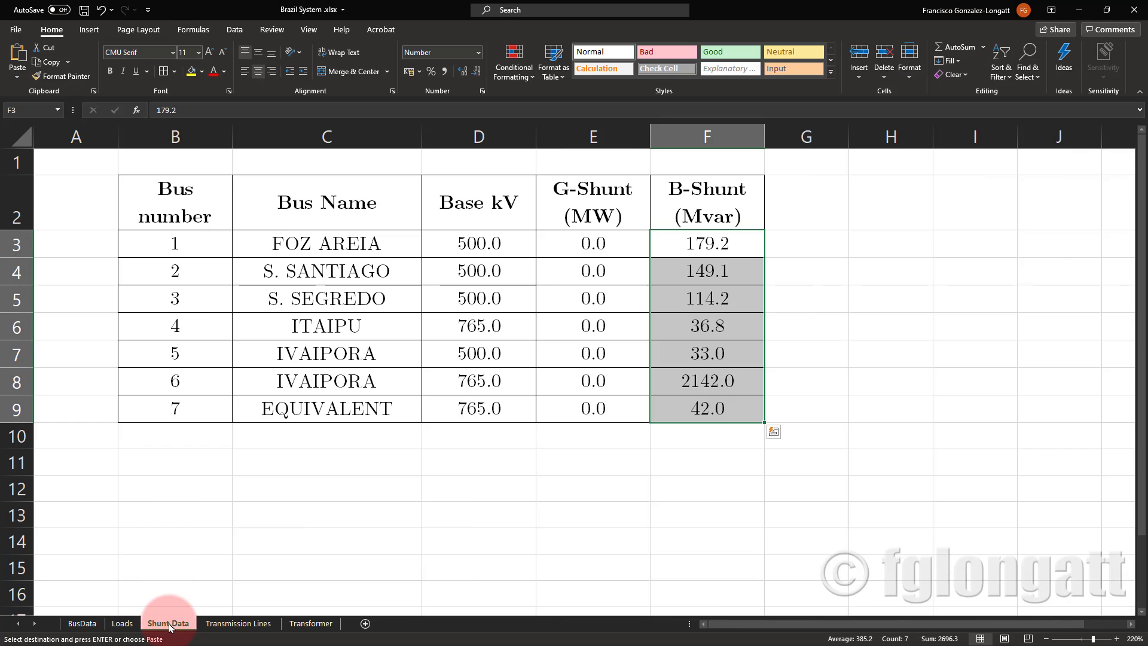
left_click_drag(502, 244, 486, 403)
right_click(487, 406)
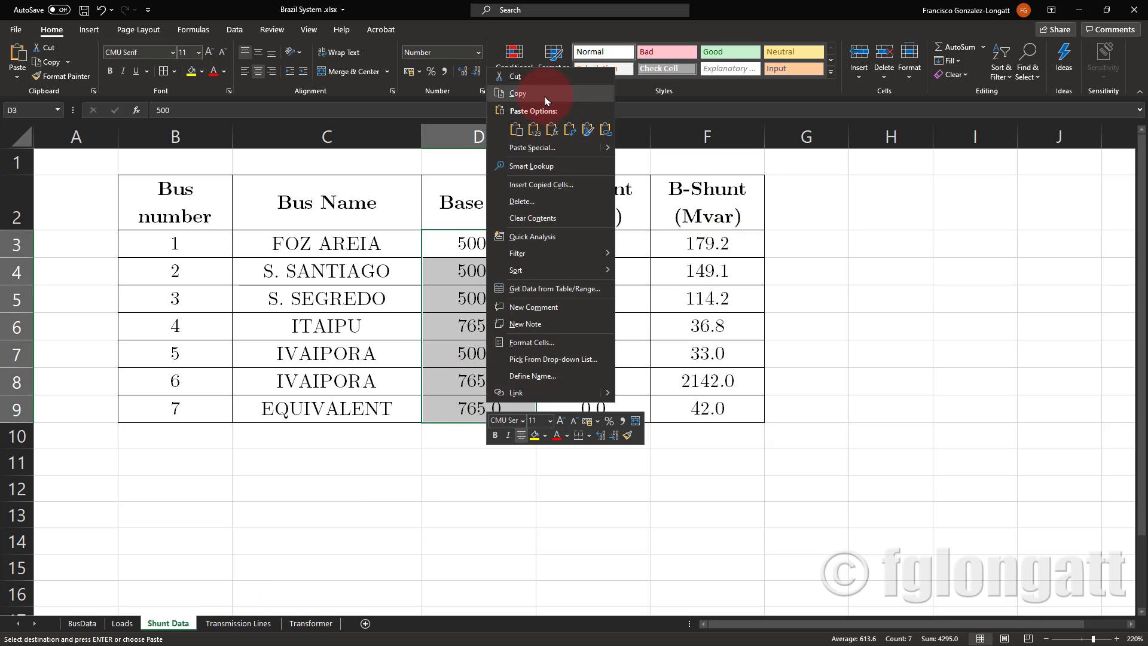
left_click(515, 94)
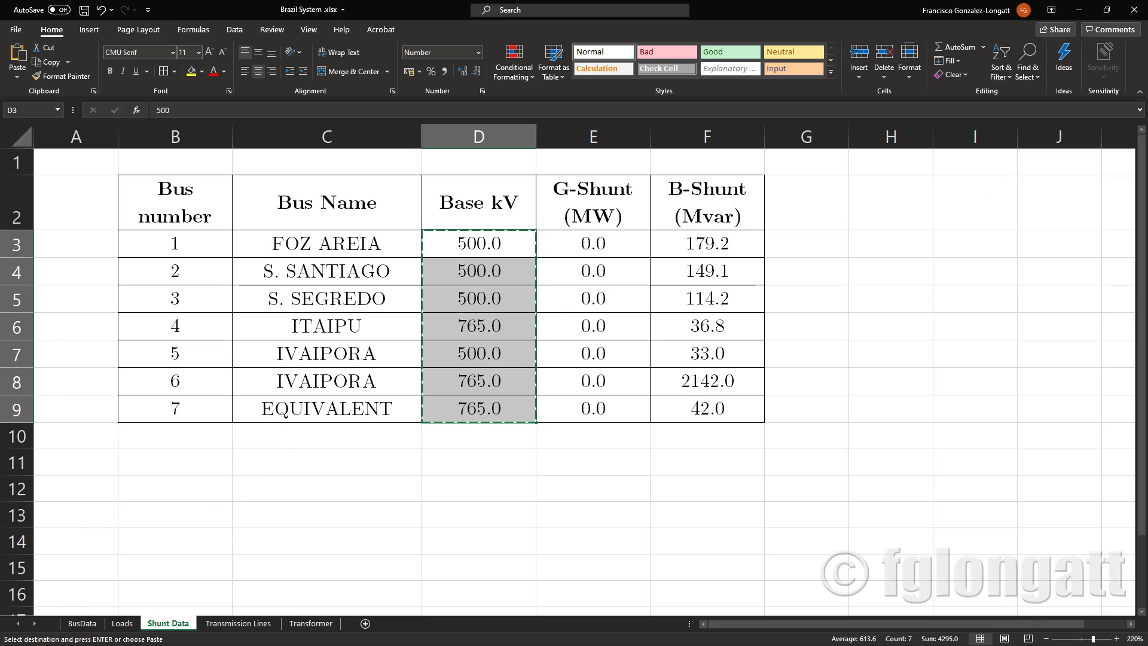
Step: Return to PowerFactory and paste the copied Base kV values into the nominal voltages of shunts Qc 1 to Qc 7
key("alt+Tab")
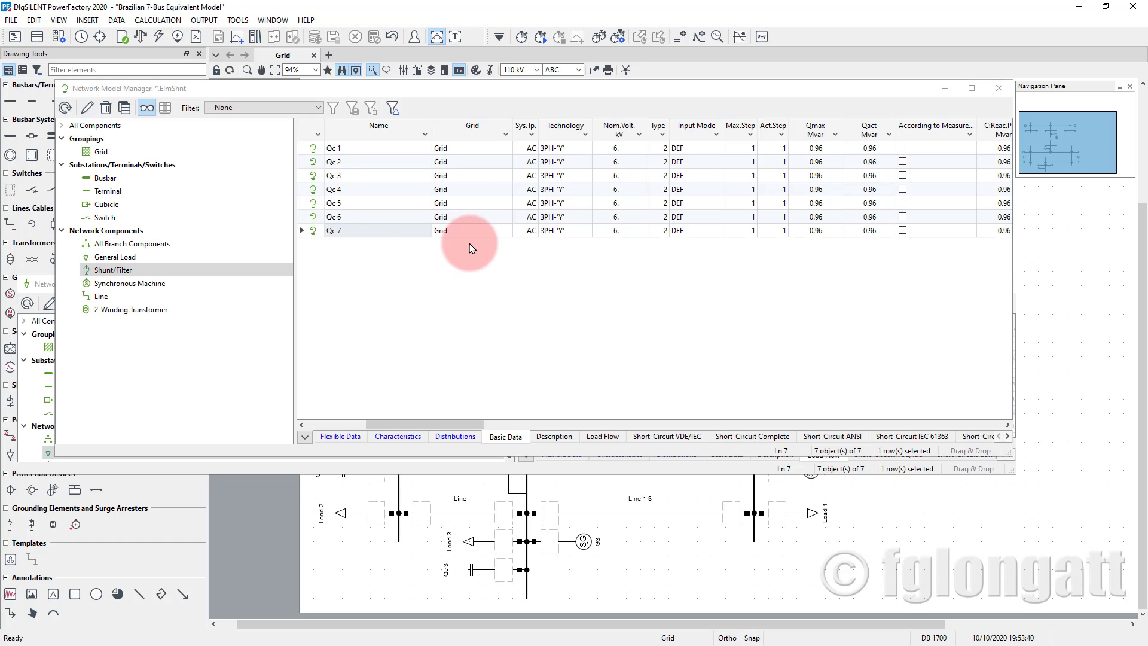
left_click(617, 150)
right_click(617, 153)
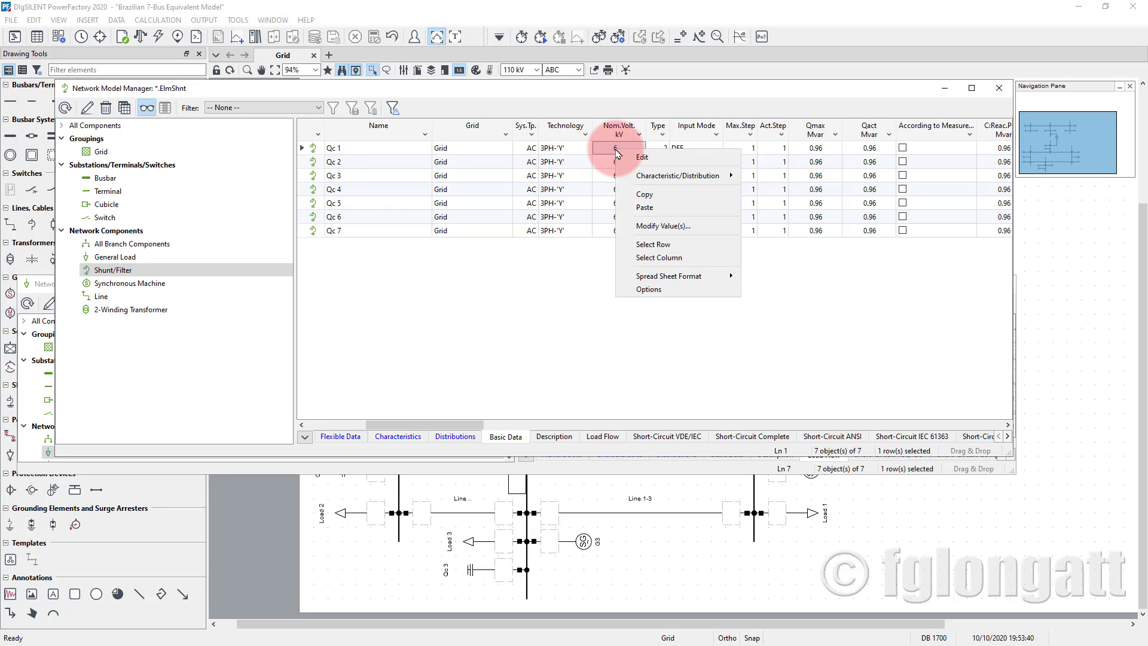
left_click(645, 208)
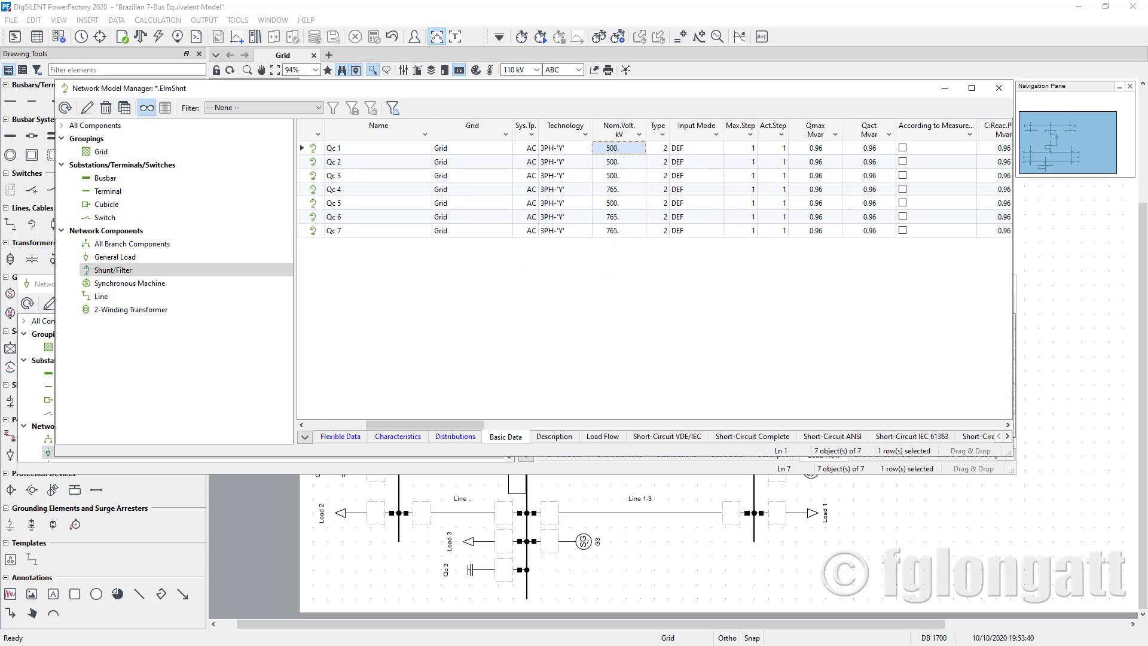
Step: Copy the B-Shunt (Mvar) values of buses 1 to 7 from the Excel Shunt Data sheet and return to PowerFactory
key("alt+Tab")
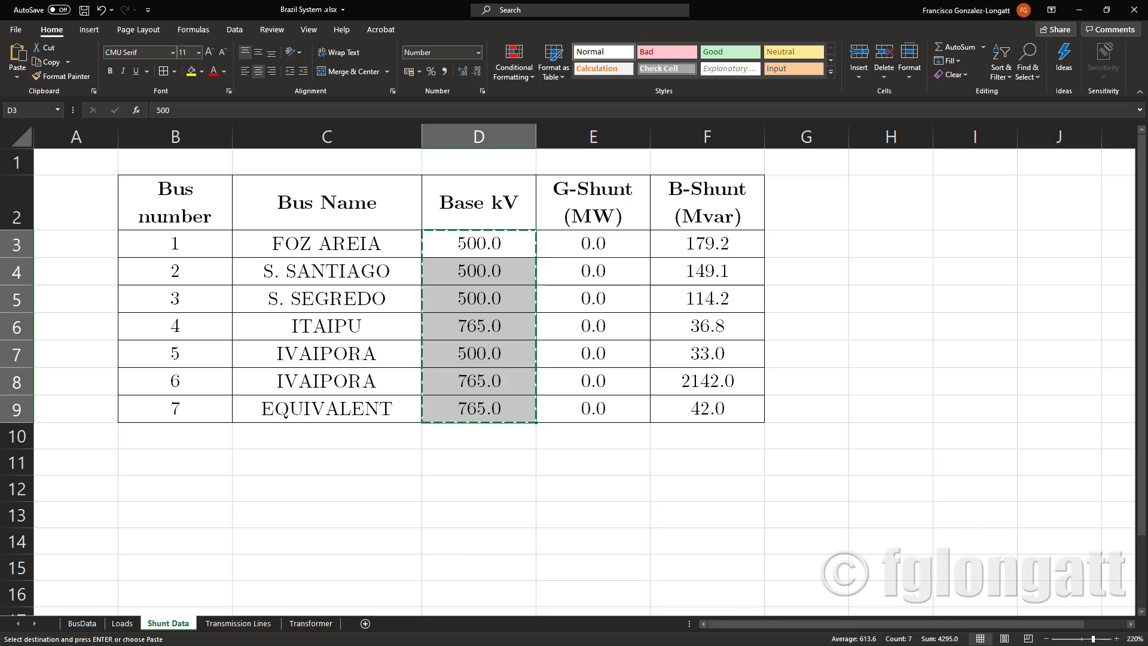
left_click_drag(747, 235, 725, 410)
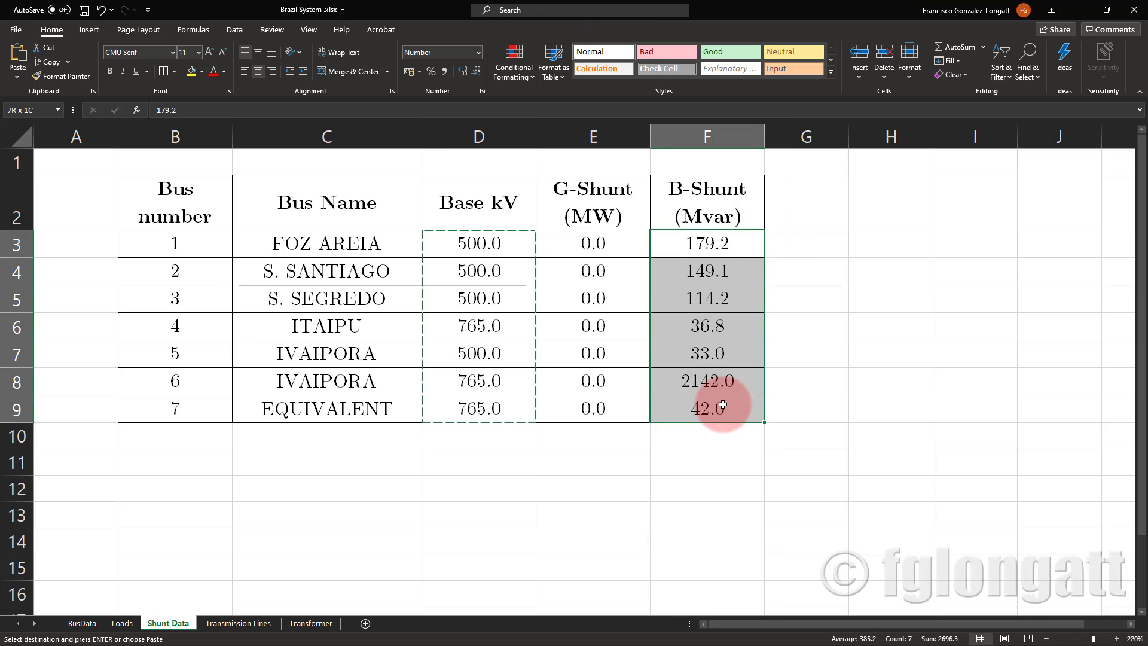
right_click(704, 323)
left_click(733, 338)
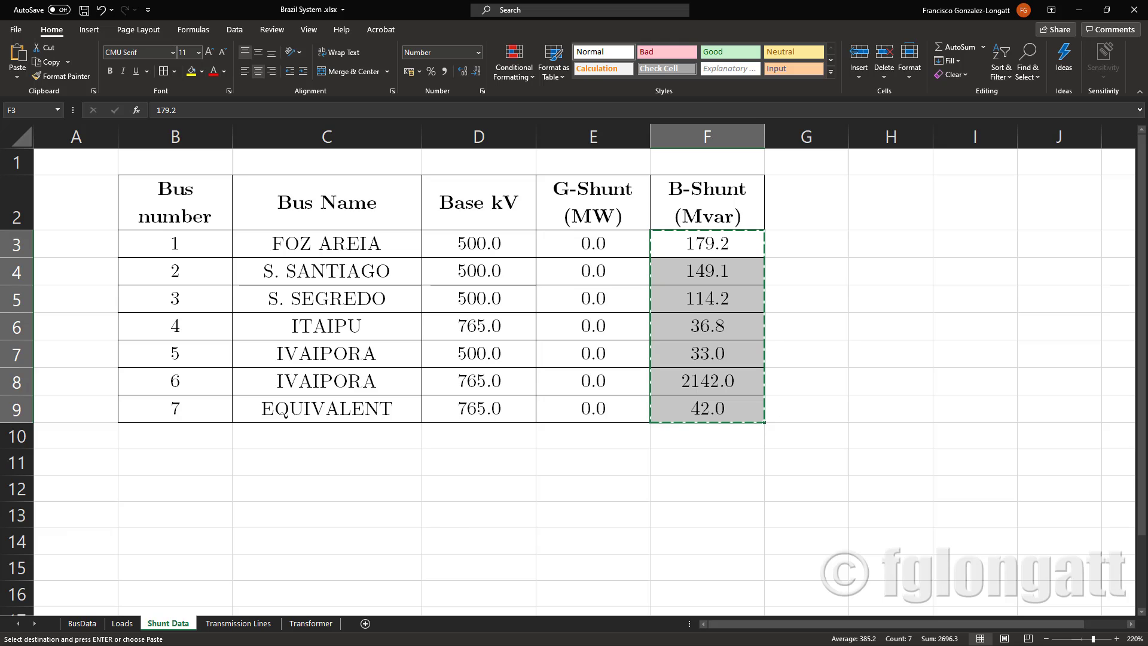
key("alt+Tab")
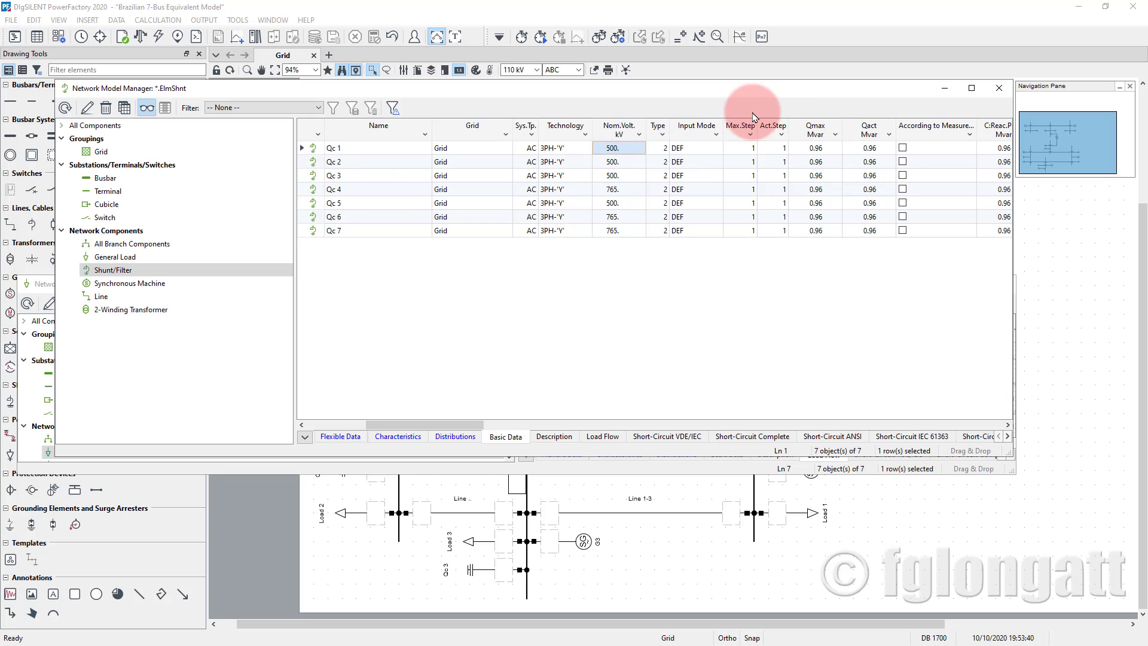
Step: Try to paste the copied B-Shunt values into the Qmax column of the shunts, starting at Qc 1
left_click(816, 149)
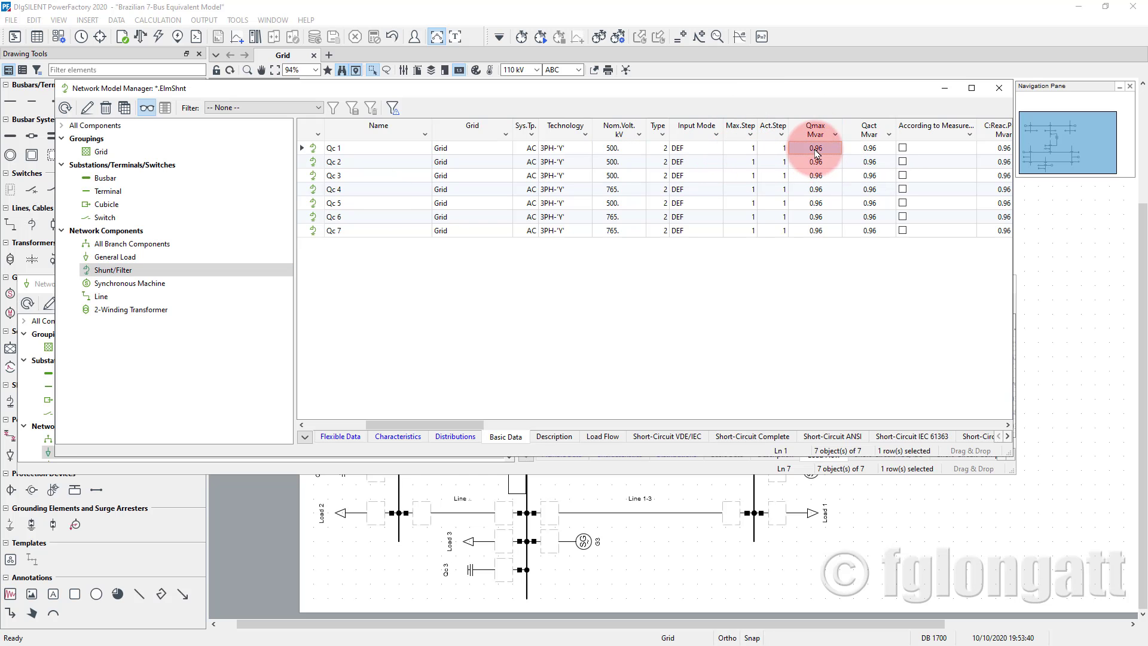
right_click(816, 150)
left_click(844, 189)
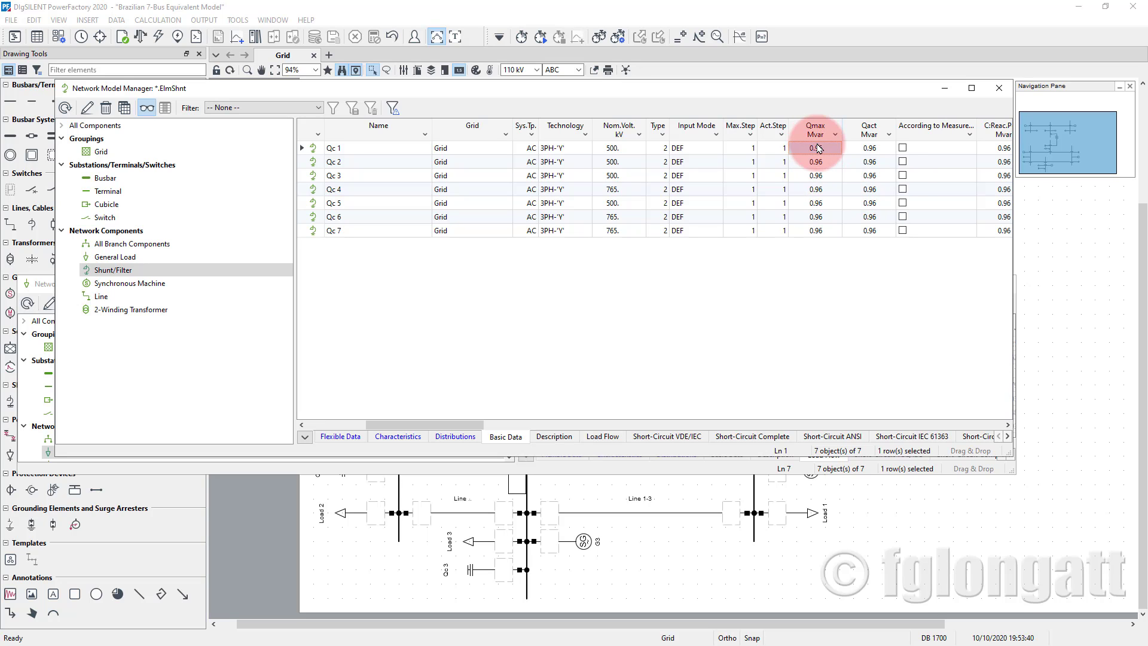
left_click_drag(814, 148, 826, 237)
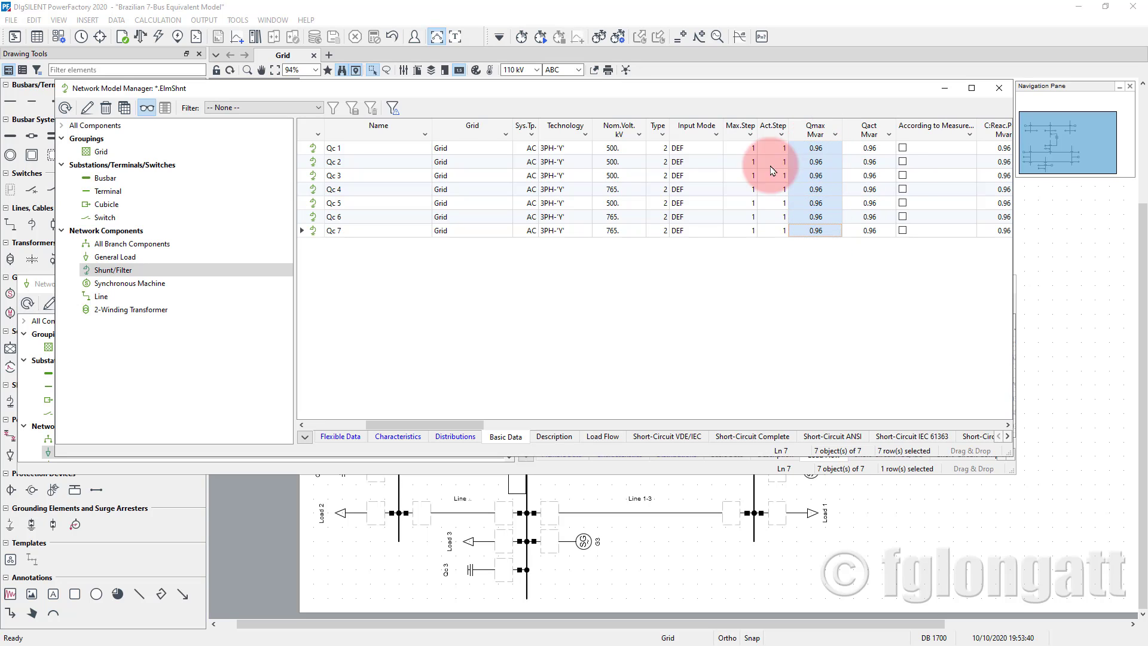
Step: Inspect the rated reactive power setting in Qc 1's properties, close them unchanged, and locate the matching reactive power column in the shunt list
left_click(311, 150)
double_click(311, 151)
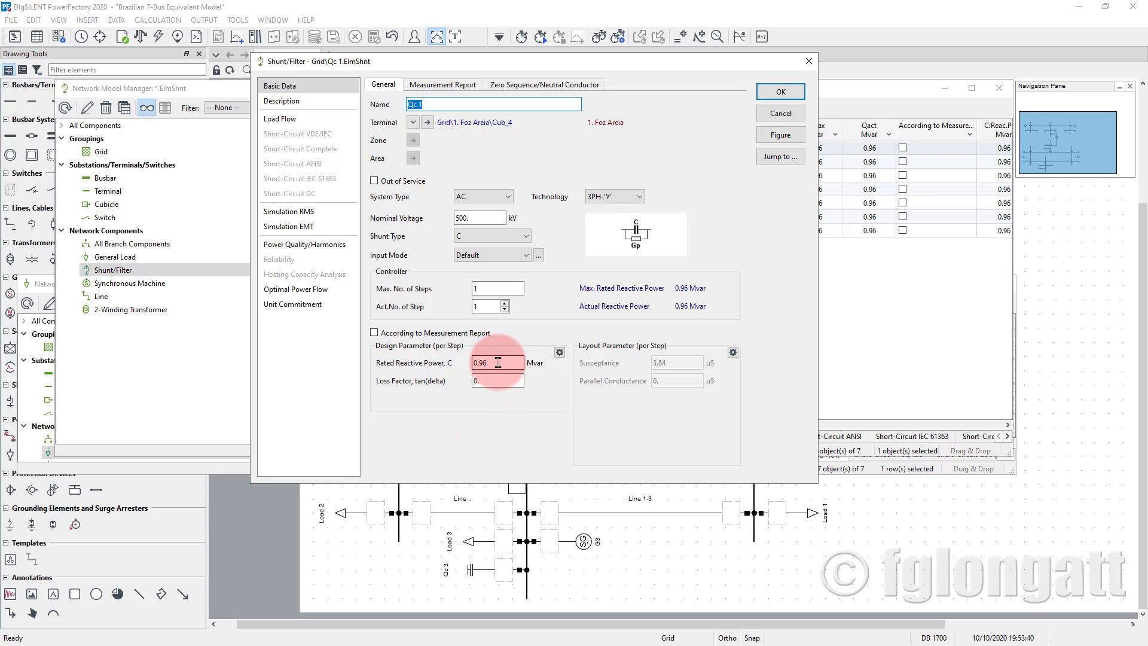
left_click_drag(522, 365, 467, 368)
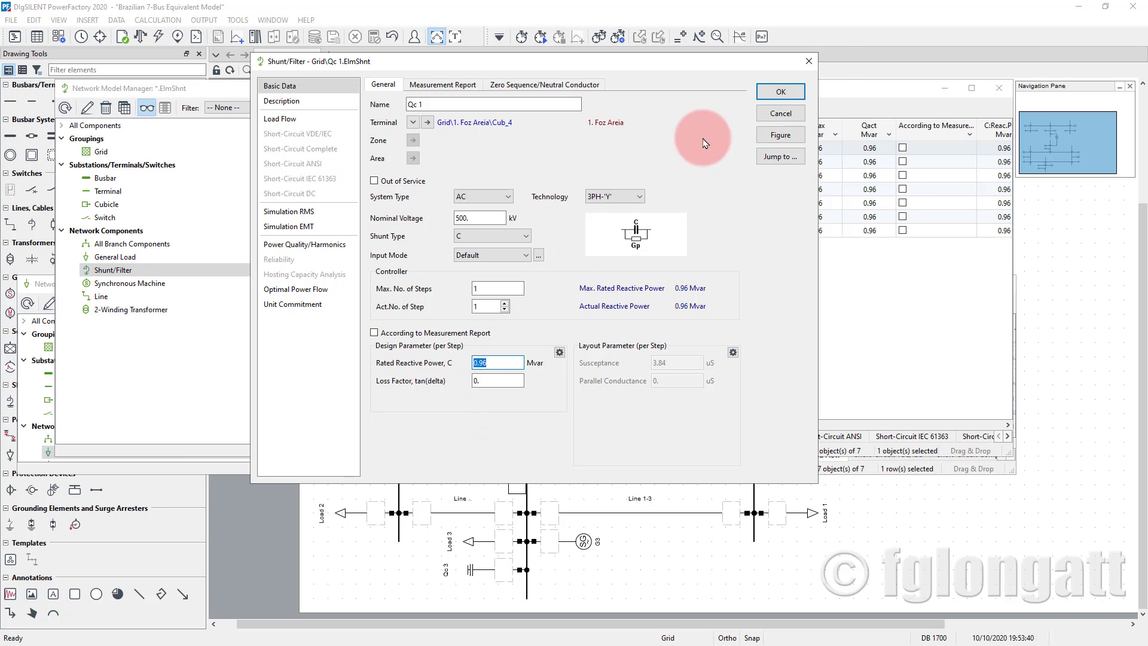
left_click(808, 61)
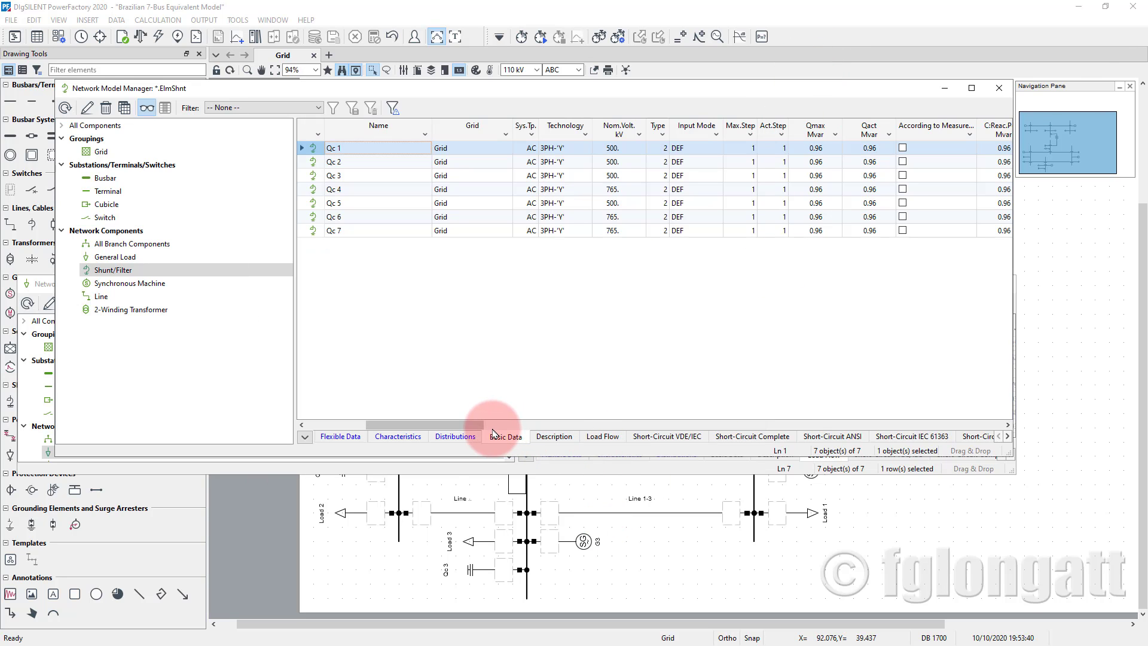
left_click_drag(422, 424, 464, 428)
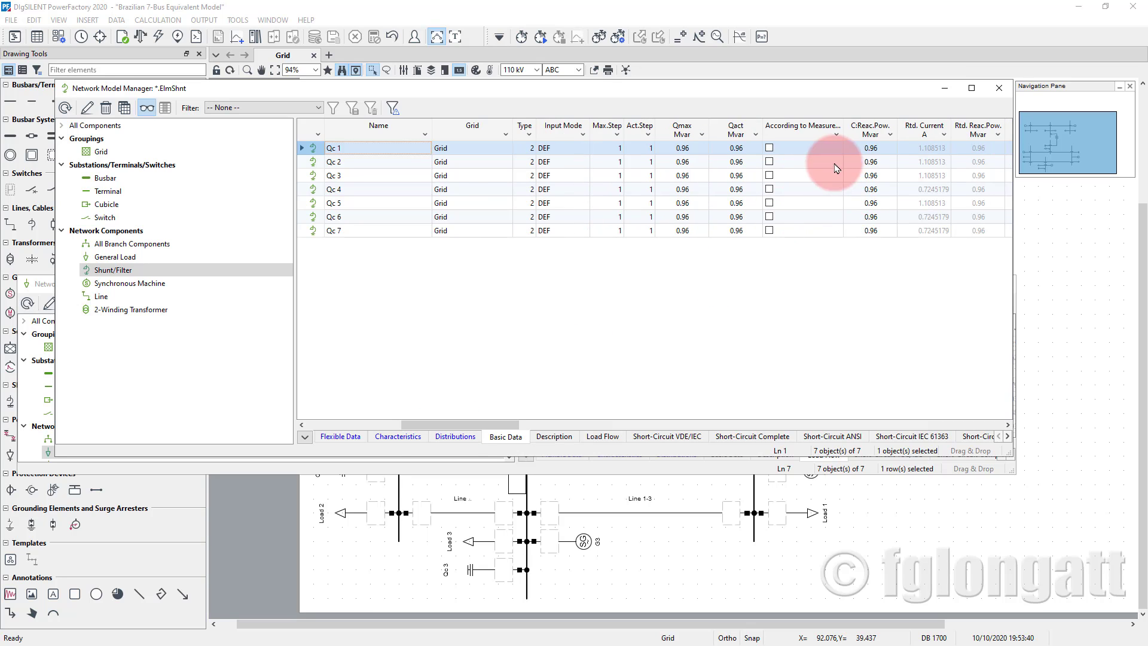
Step: Paste the copied B-Shunt values (179.2, 149.1, 114.2, 36.8, 33, 2142, 42 Mvar) into the C:Reac.Pow. column from Qc 1 and close the Network Model Managers
left_click(872, 149)
right_click(874, 151)
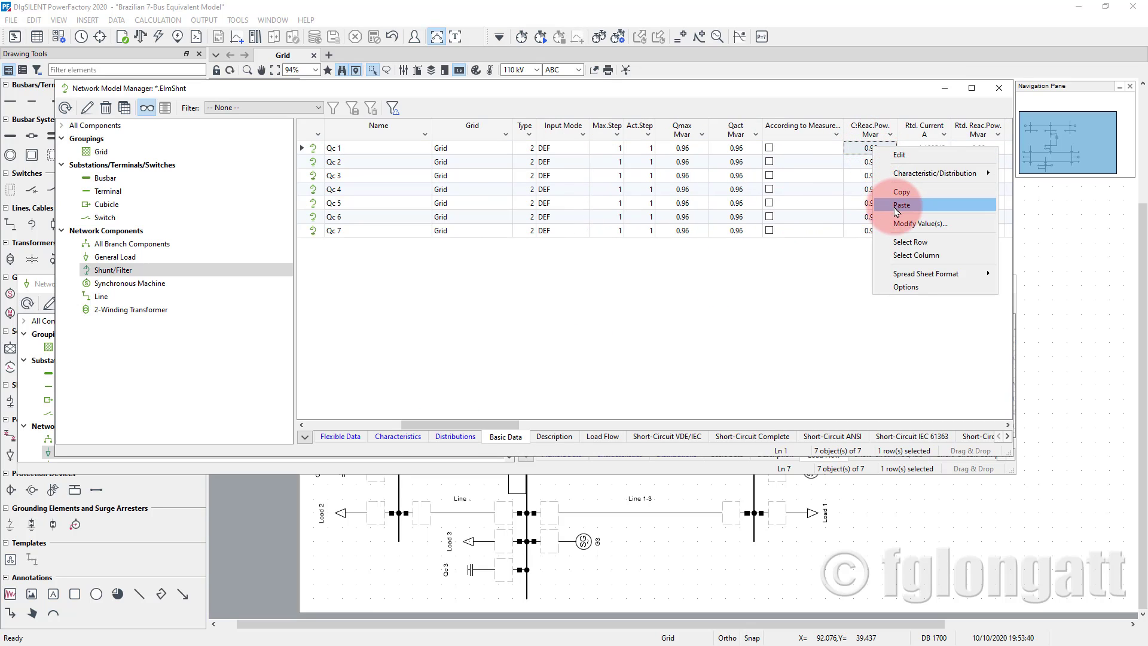
left_click(894, 201)
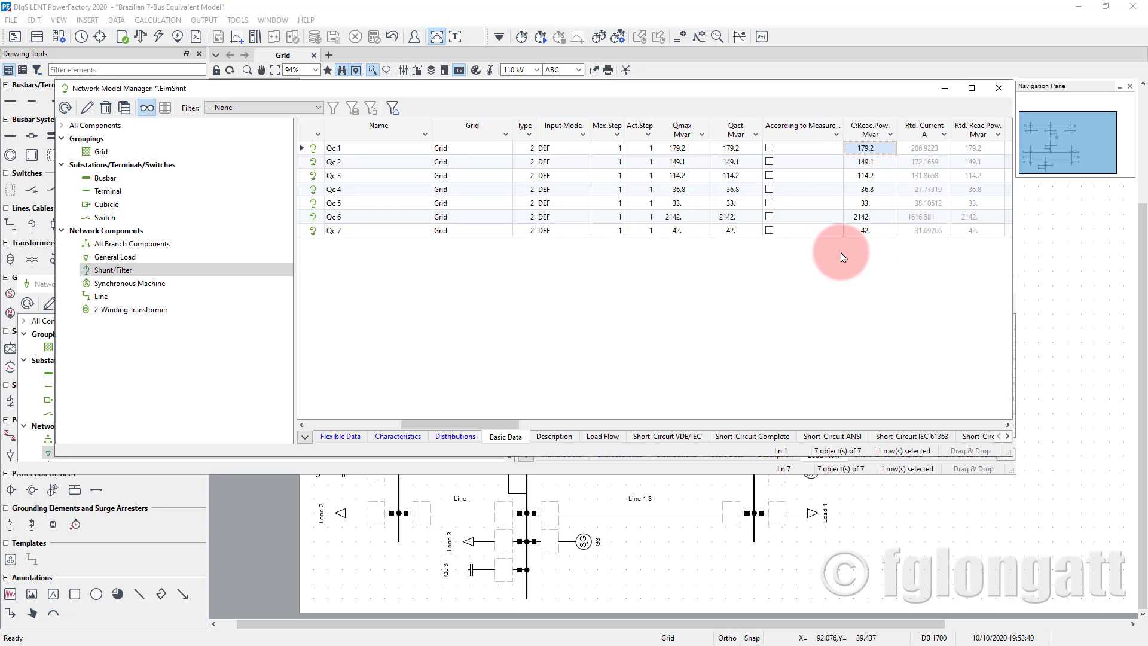
left_click(998, 91)
left_click(998, 283)
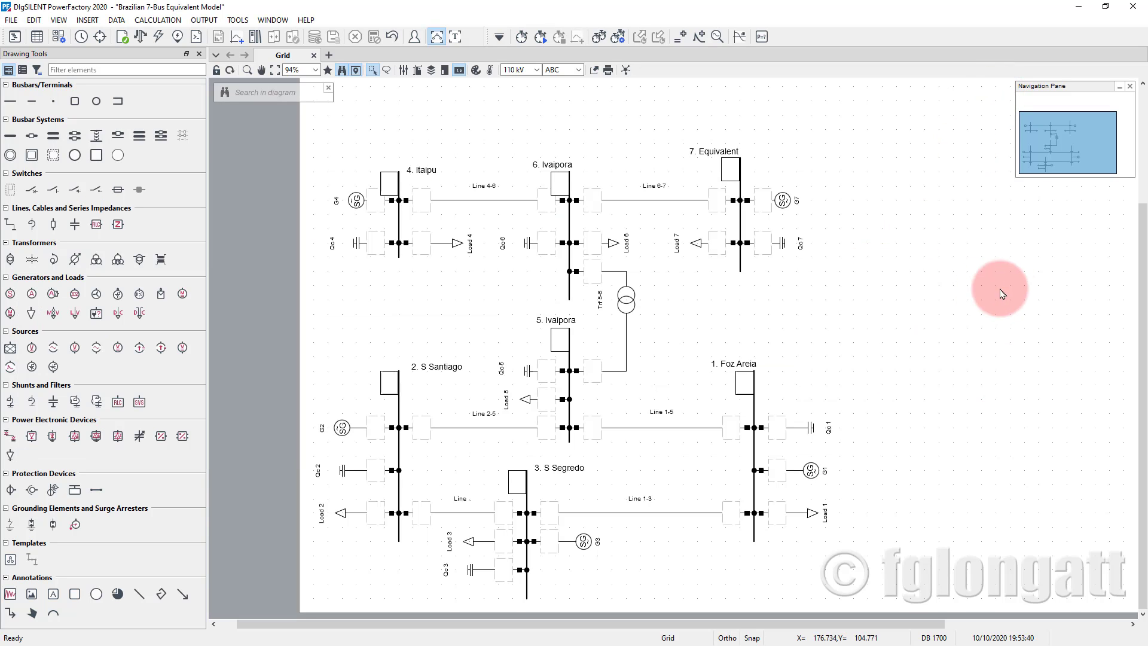
Step: Move Load 4, Load 2, Qc 2 and G2 closer to their busbars in the single-line diagram
left_click(459, 247)
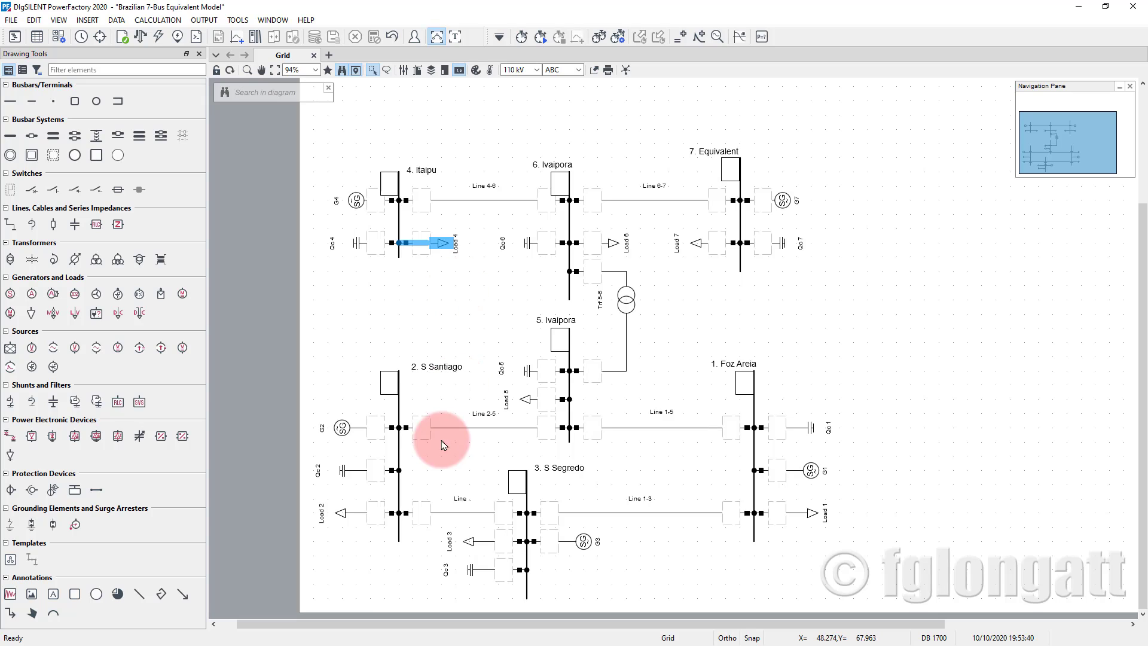
mouse_move(339, 521)
left_mouse_down()
mouse_move(370, 517)
mouse_move(348, 513)
left_mouse_up()
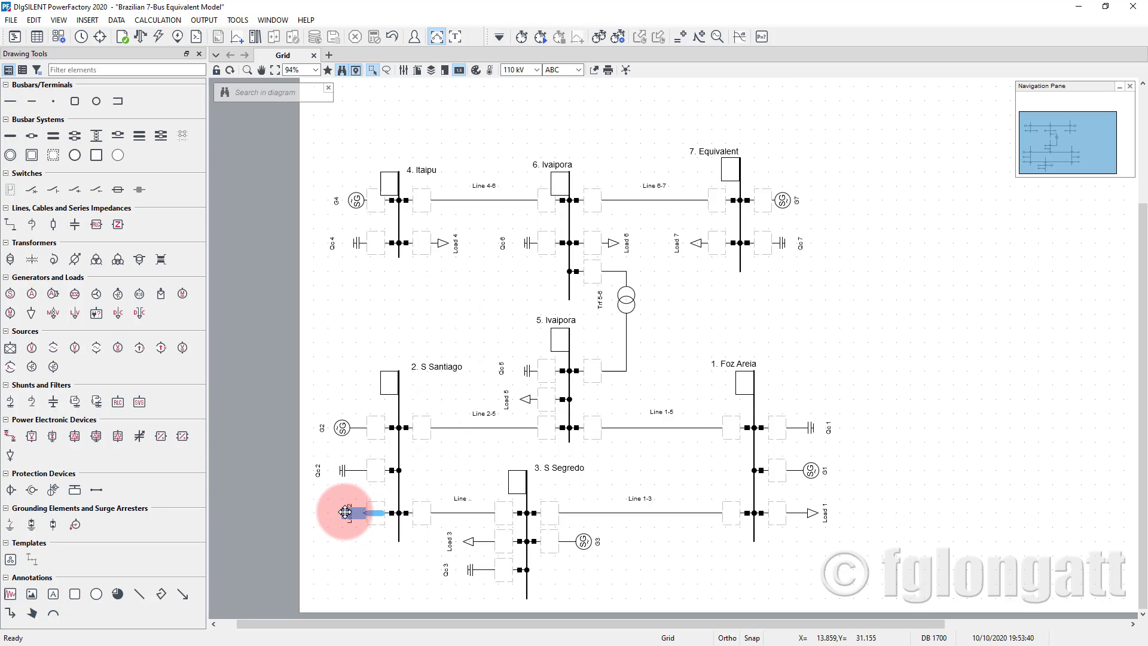
left_click(347, 472)
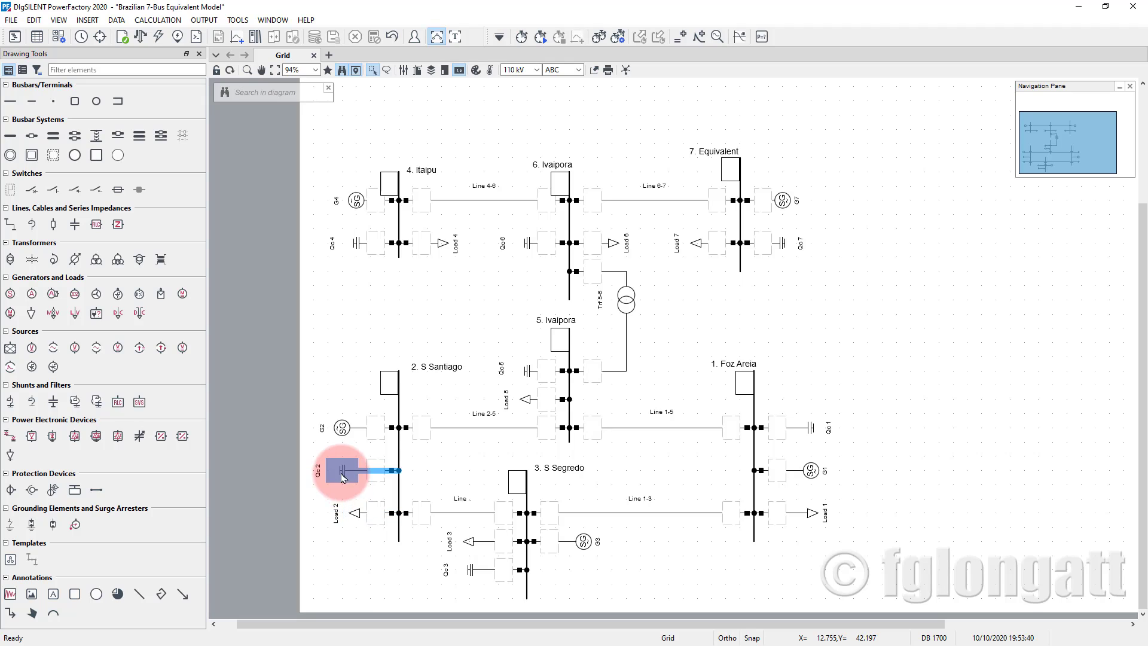
left_click(341, 427)
left_click_drag(344, 429, 354, 427)
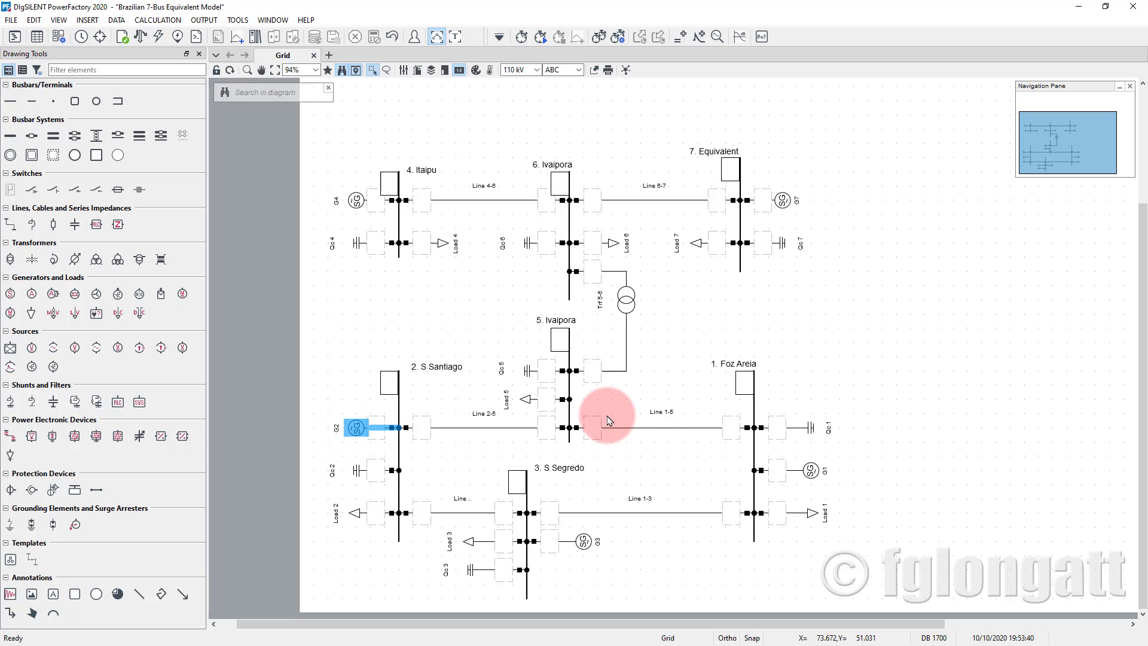
Step: Shift busbars 4. Itaipu and 2. S Santiago inward toward the centre of the diagram
left_click(401, 227)
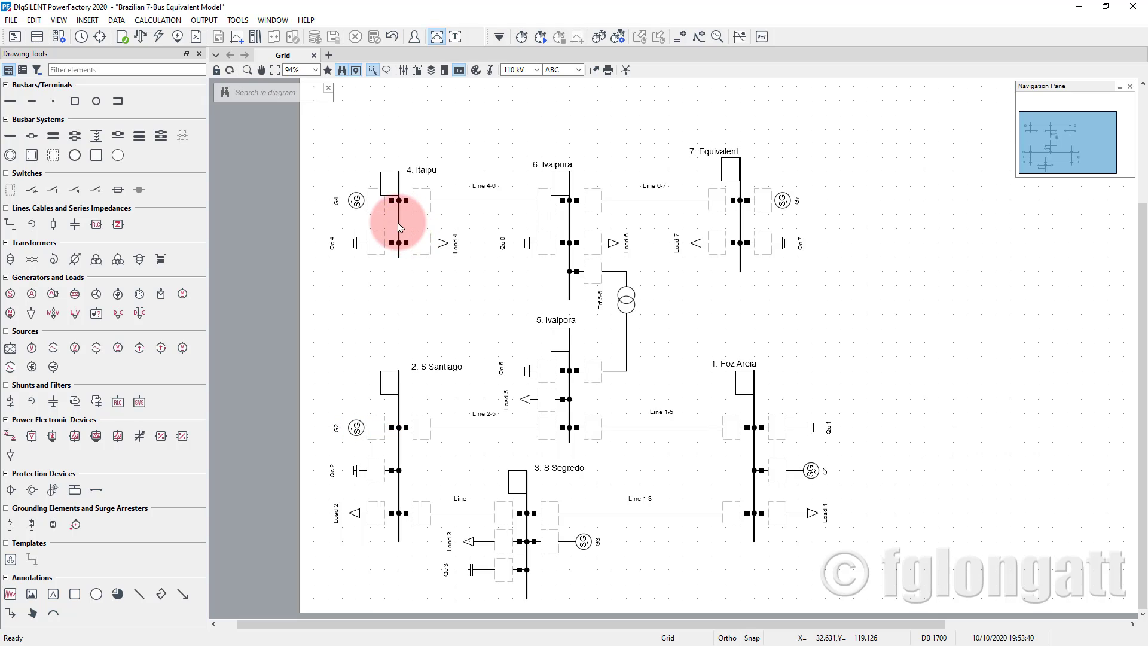
left_click_drag(398, 222, 426, 222)
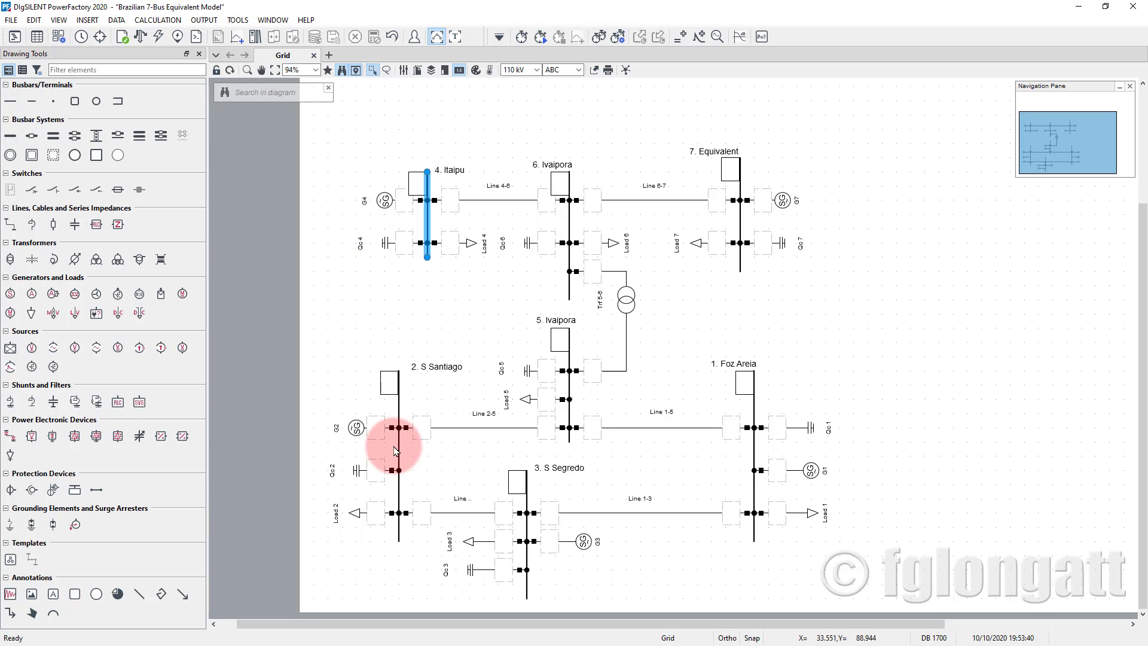
left_click(400, 414)
left_click_drag(400, 411, 413, 411)
Step: Shift busbars 1. Foz Areia and 7. Equivalent inward toward the centre of the diagram
left_click(756, 414)
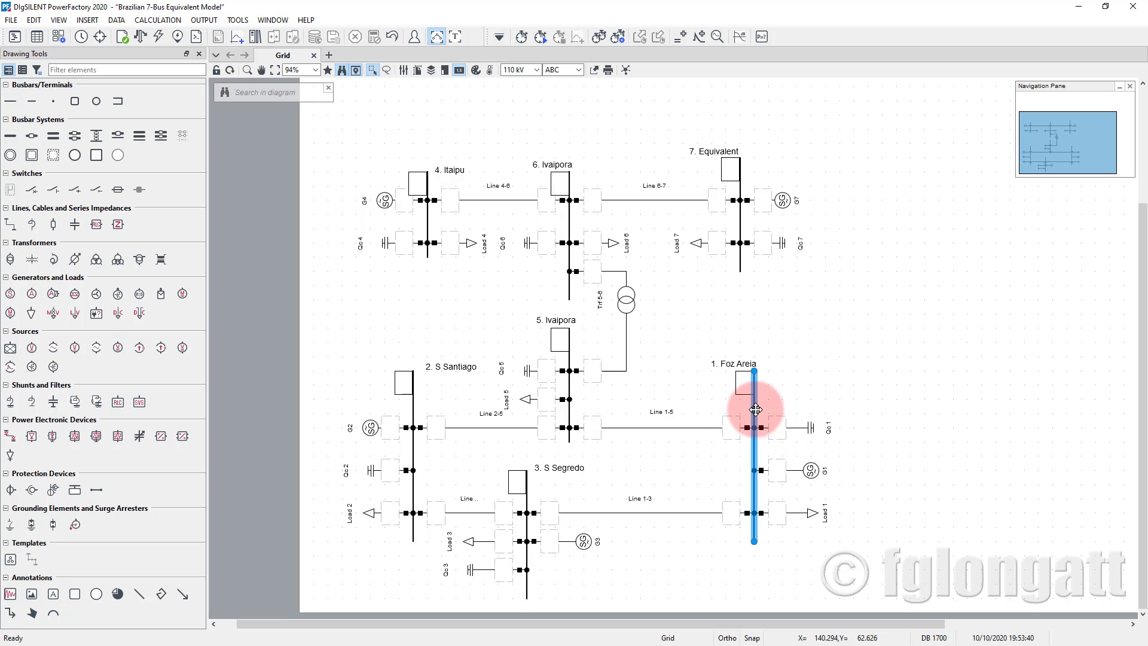
left_click_drag(746, 404, 715, 407)
left_click(742, 245)
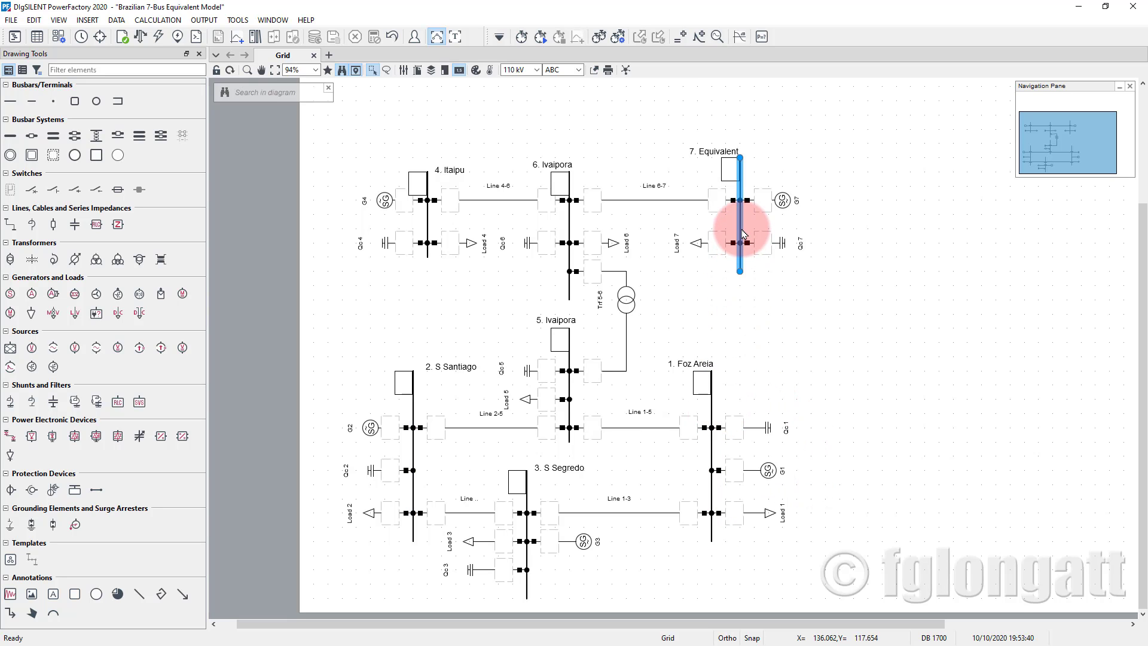
left_click_drag(741, 230, 716, 233)
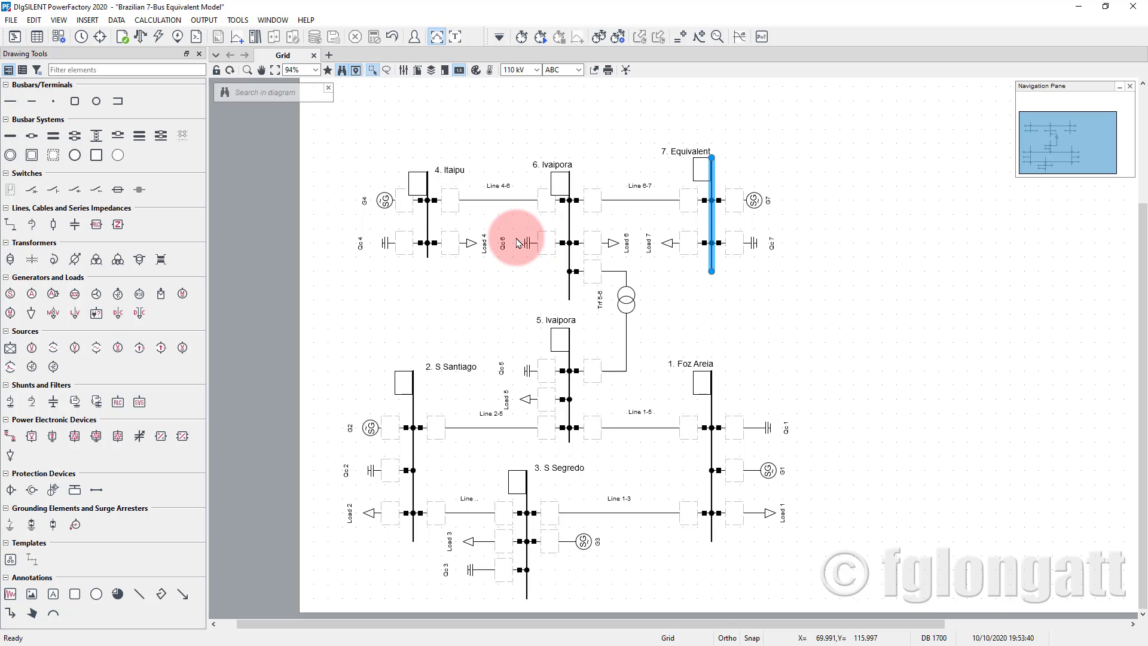
Step: Adapt the width of the truncated line label between buses 2. S Santiago and 3. S Segredo
right_click(467, 499)
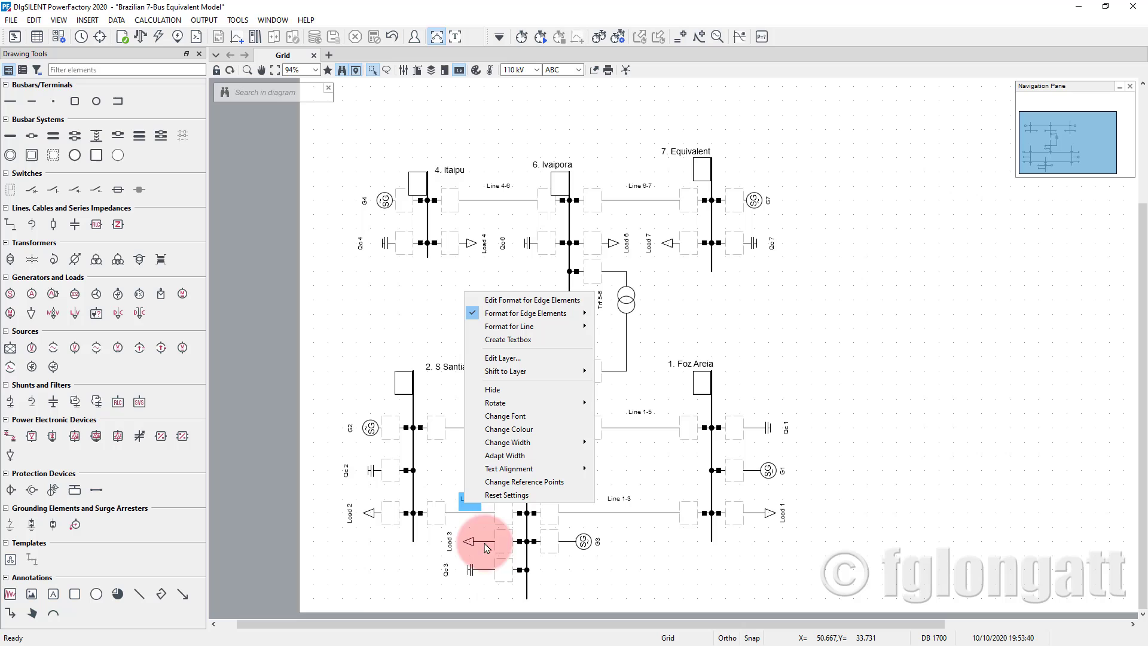
left_click(506, 455)
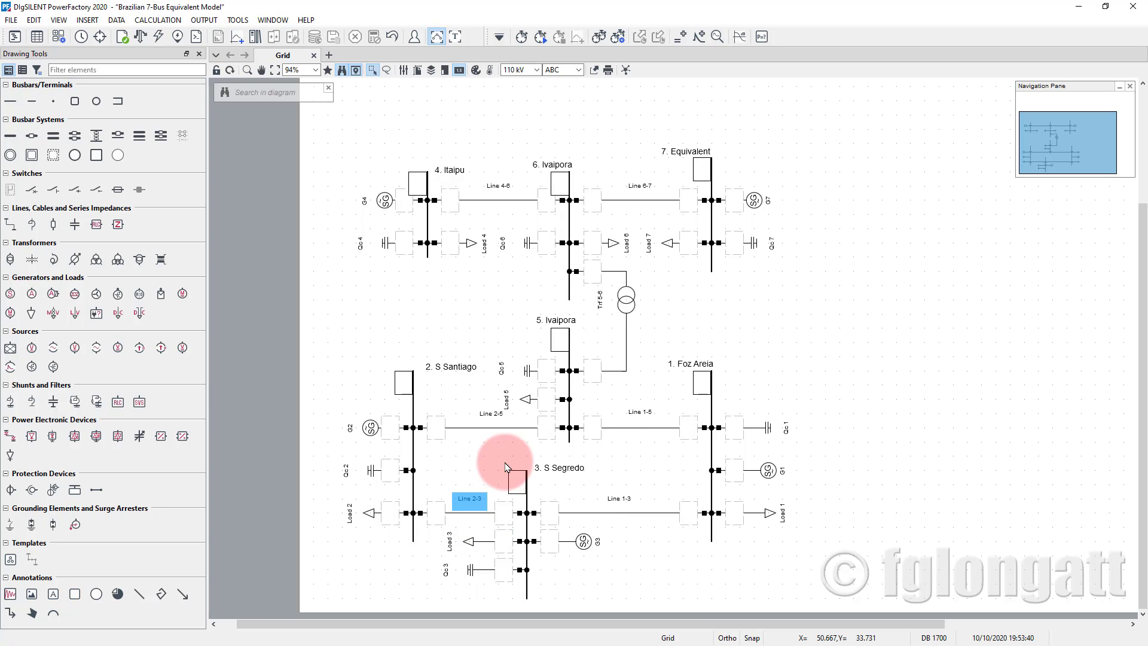
Step: Create a new project line type named L 2-3 with a rated voltage of 500 kV and assign it to Line 2-3
left_click(478, 518)
double_click(478, 517)
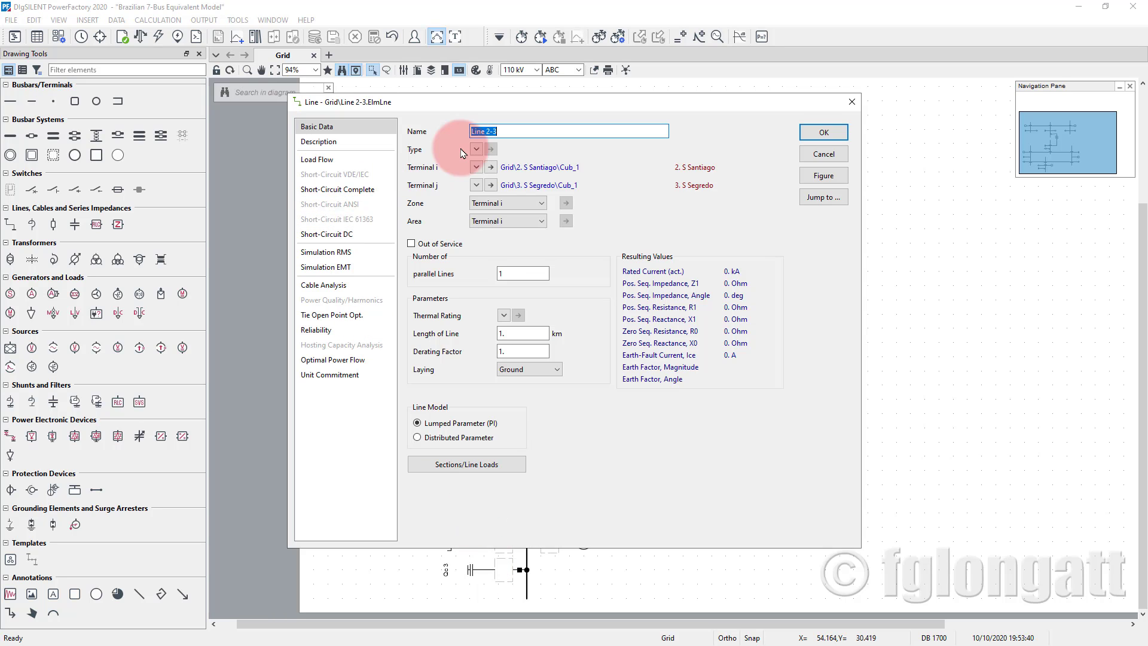
left_click(476, 149)
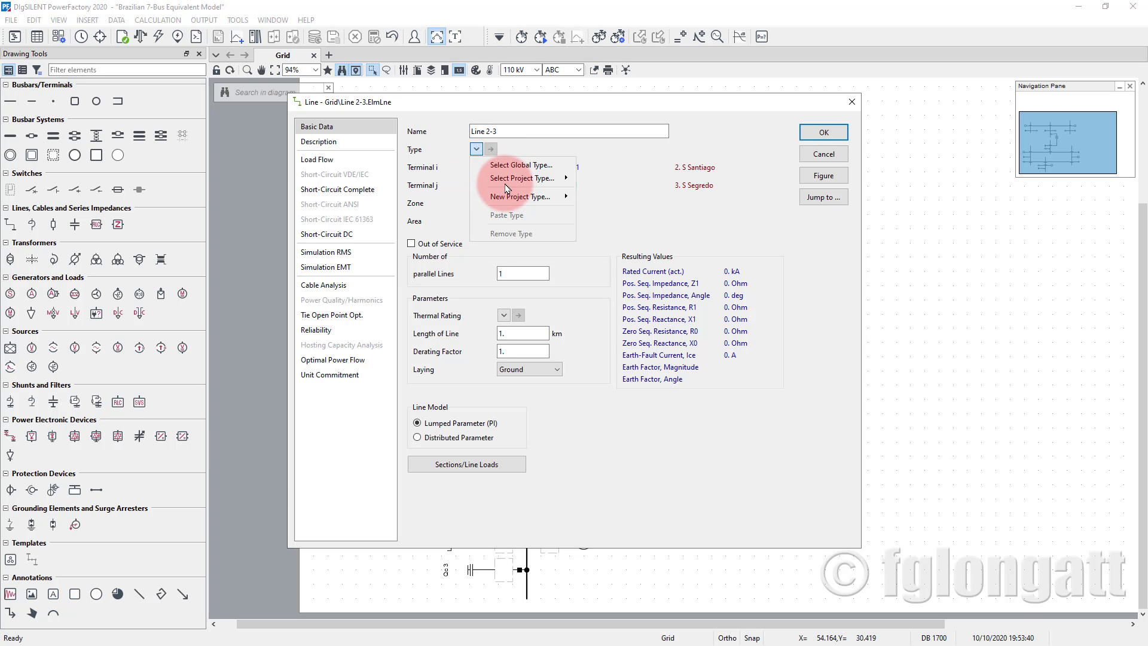
mouse_move(506, 185)
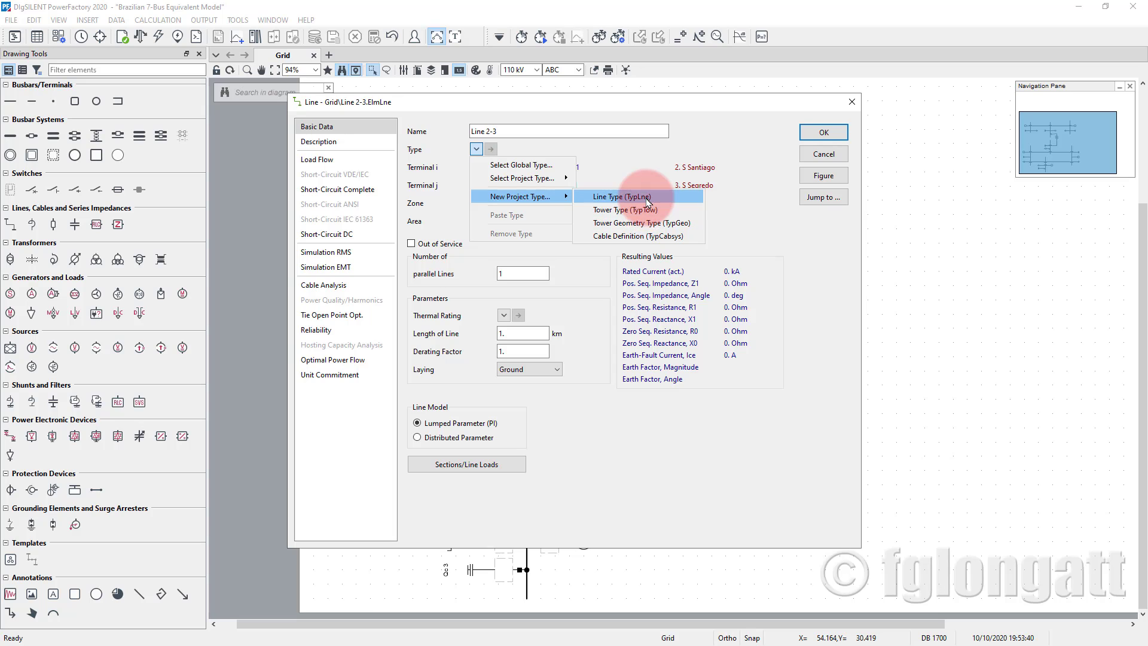
left_click(647, 200)
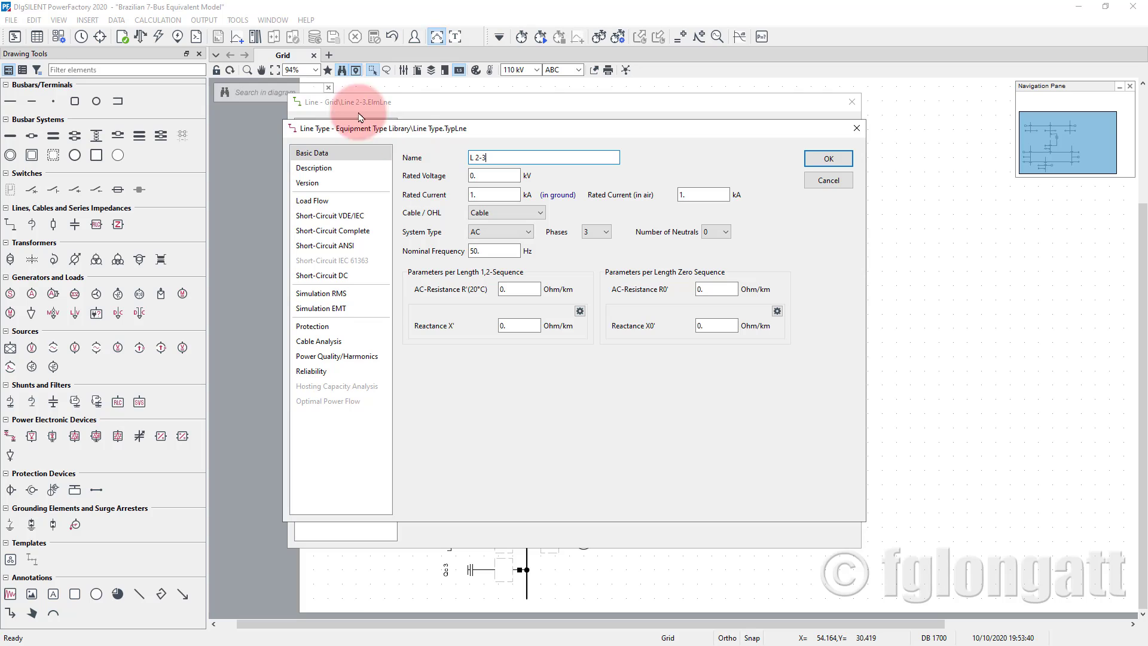
key("Tab")
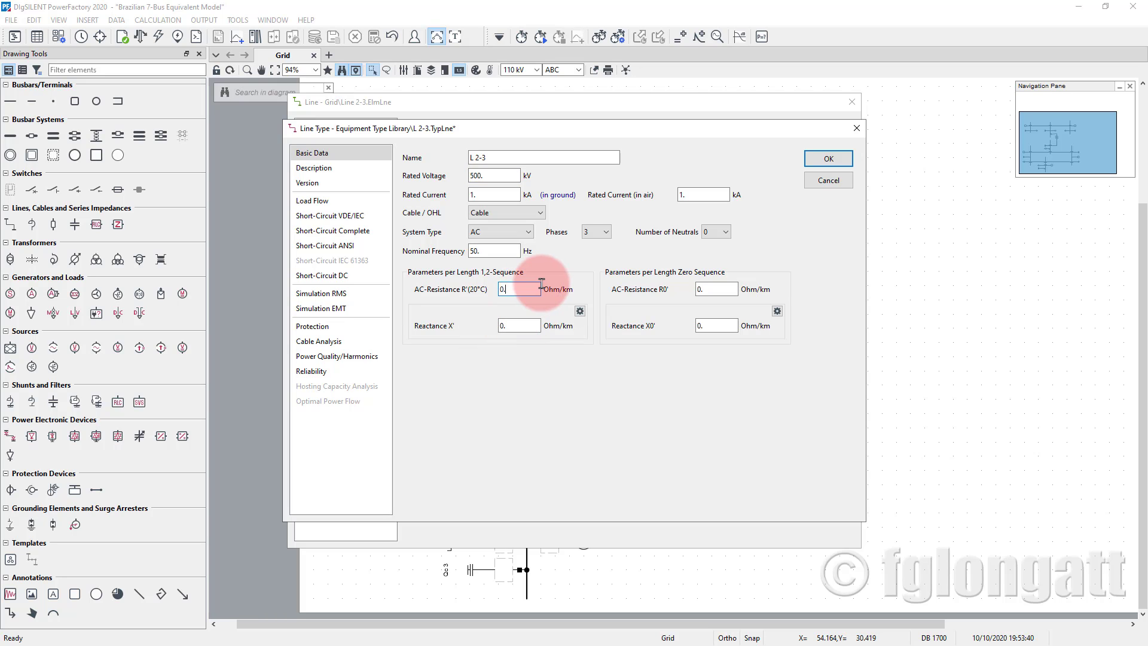
left_click(827, 157)
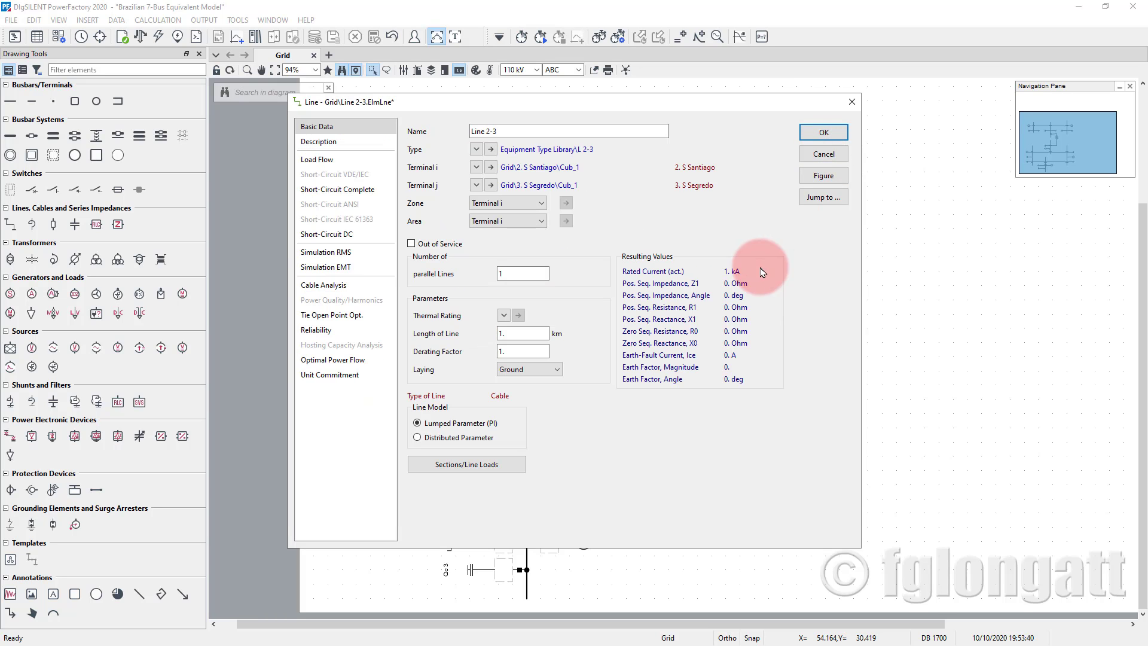
left_click(824, 135)
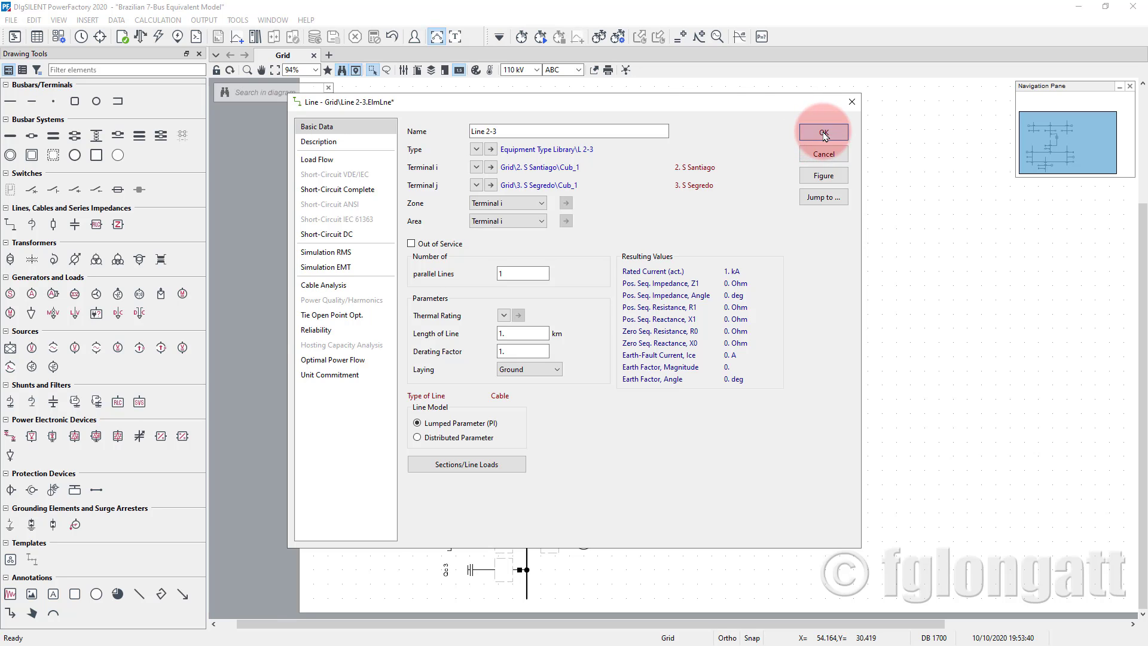
Step: Check the type assigned to Line 2-3 in the network's line list, and briefly view the Data Manager
left_click(37, 37)
scroll(146, 424, "down", 2)
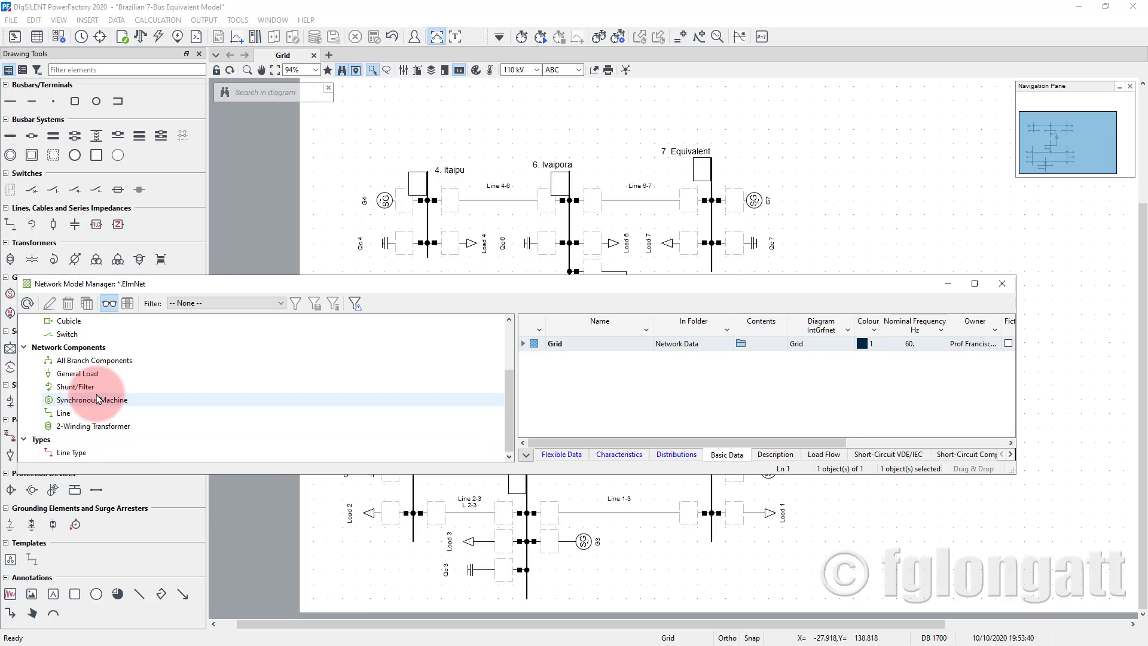
left_click(65, 413)
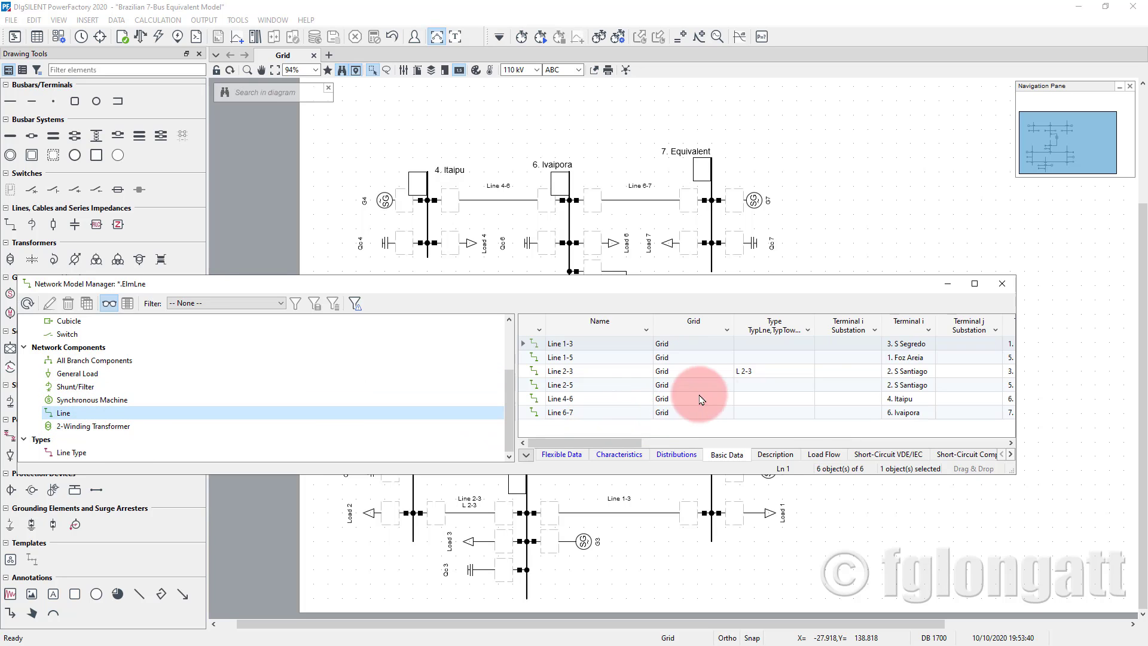
left_click(770, 370)
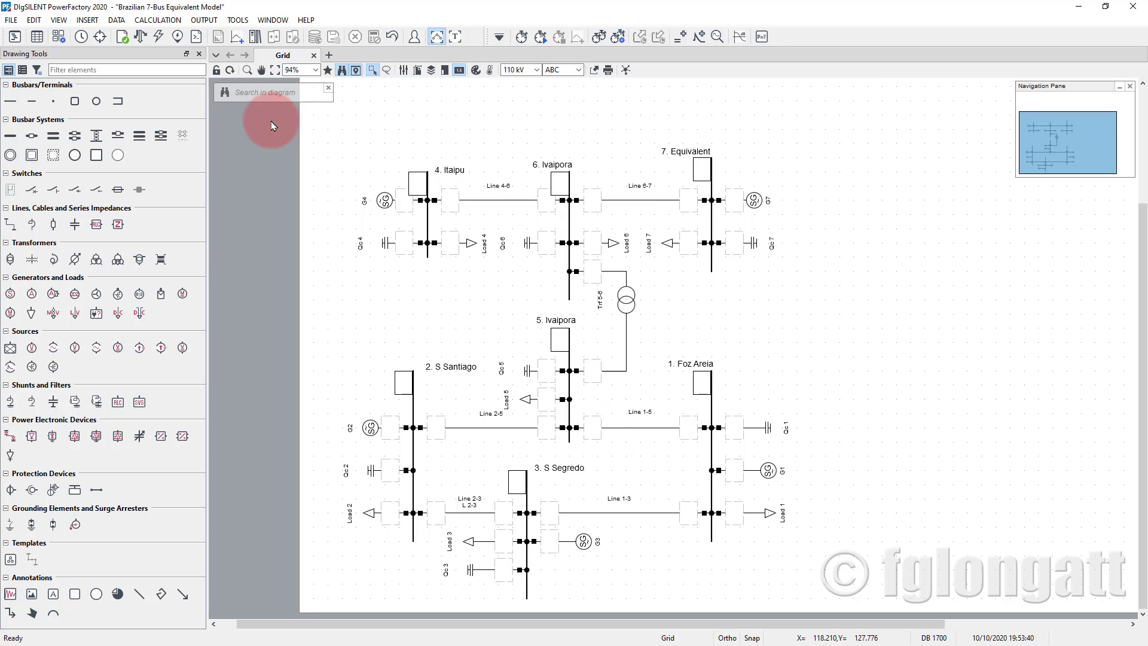
left_click(15, 37)
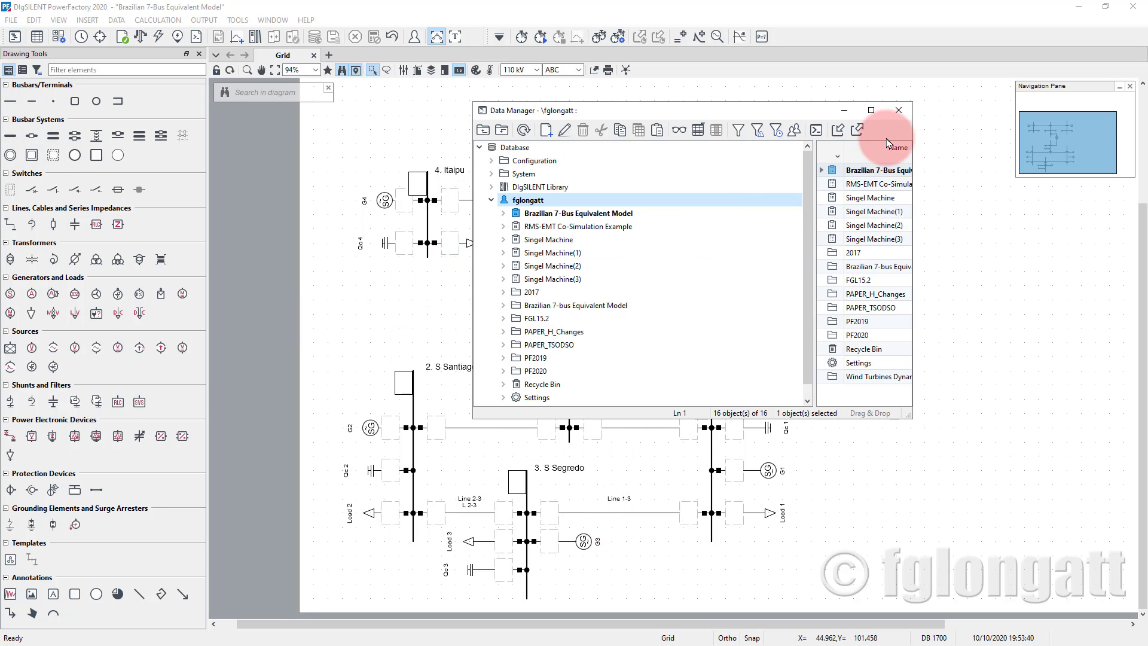
left_click(906, 106)
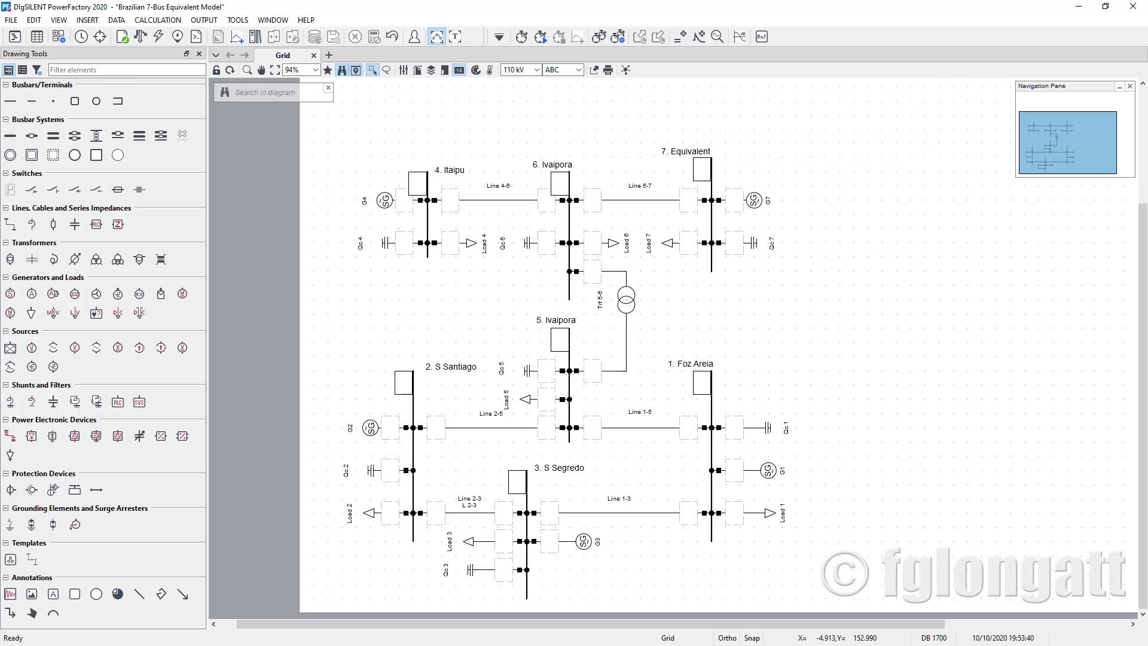
Step: Review the Type entries of all lines and the project's line types in the Network Model Manager, and close it
left_click(58, 37)
scroll(177, 438, "down", 2)
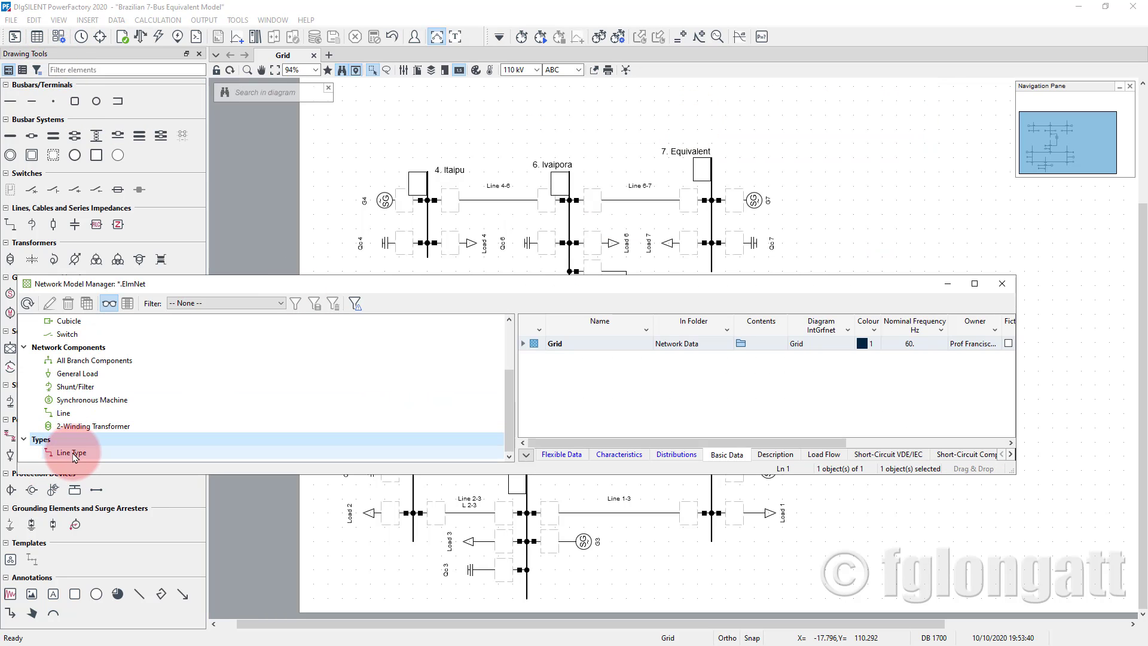
left_click(496, 416)
left_click(772, 370)
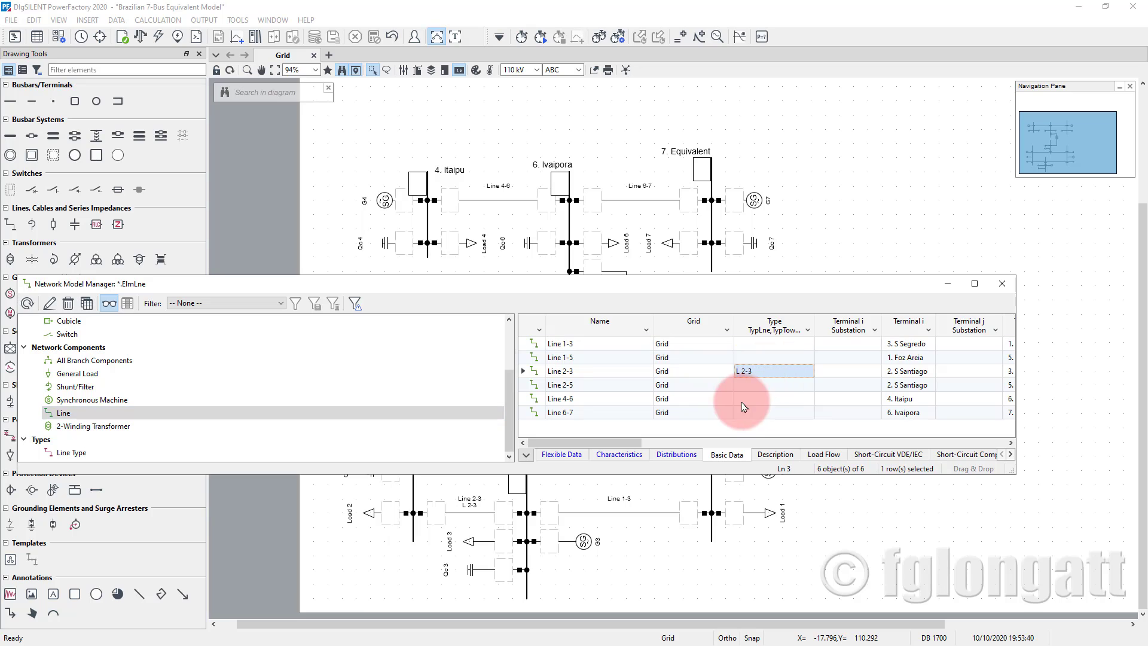
left_click(771, 345)
left_click(770, 358)
left_click(771, 386)
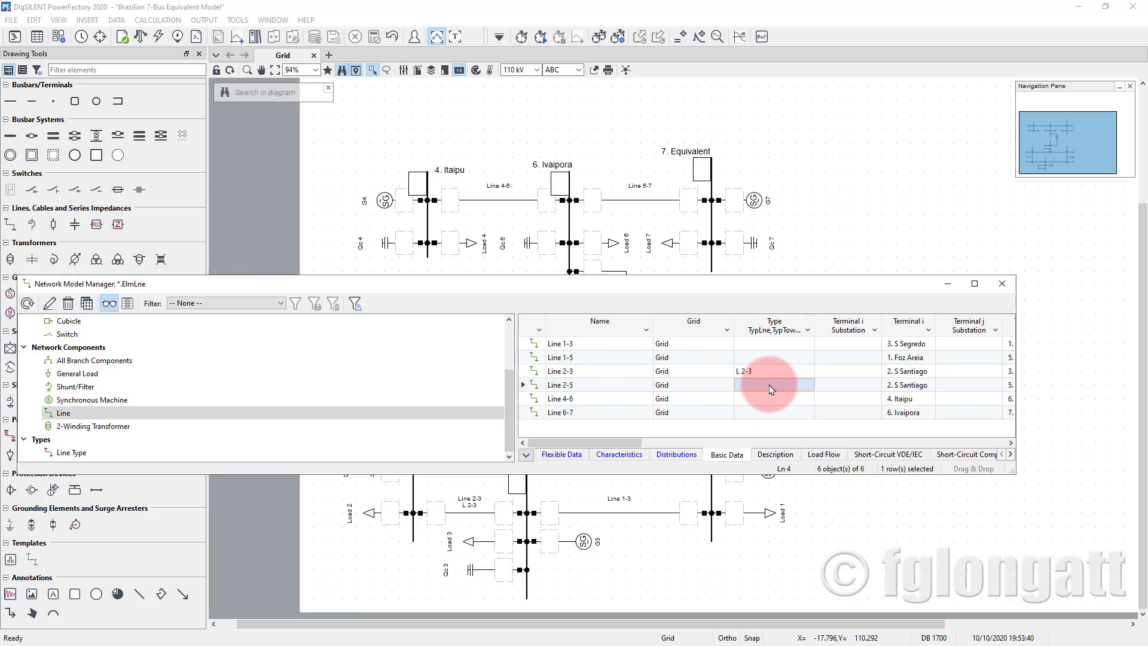
left_click(770, 403)
left_click(772, 412)
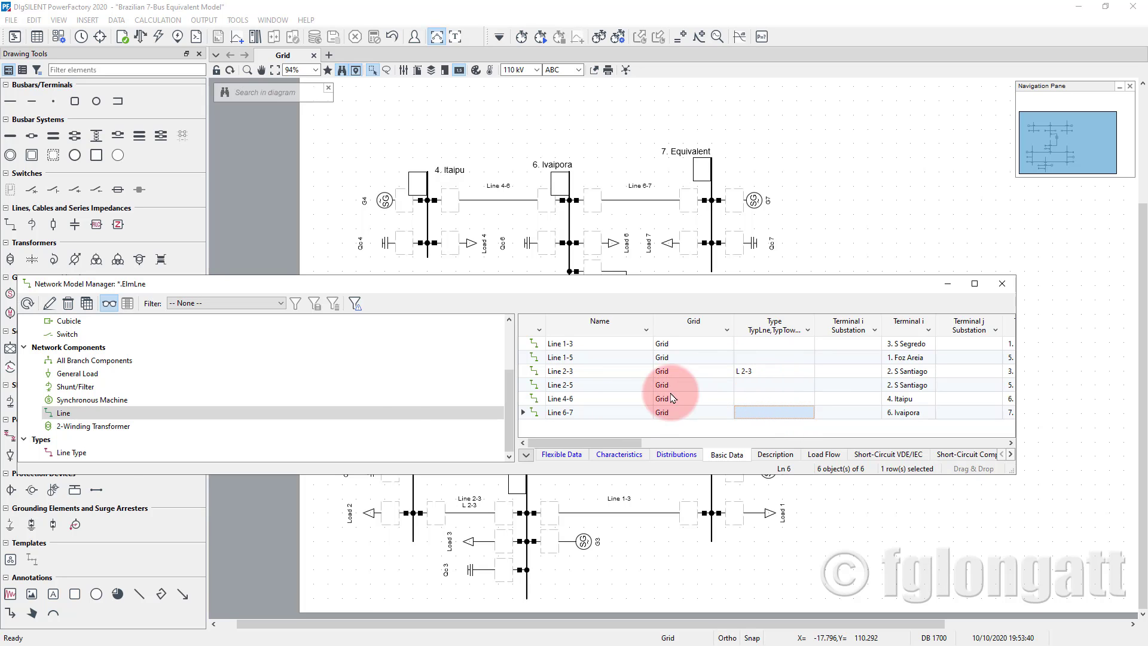
left_click(118, 454)
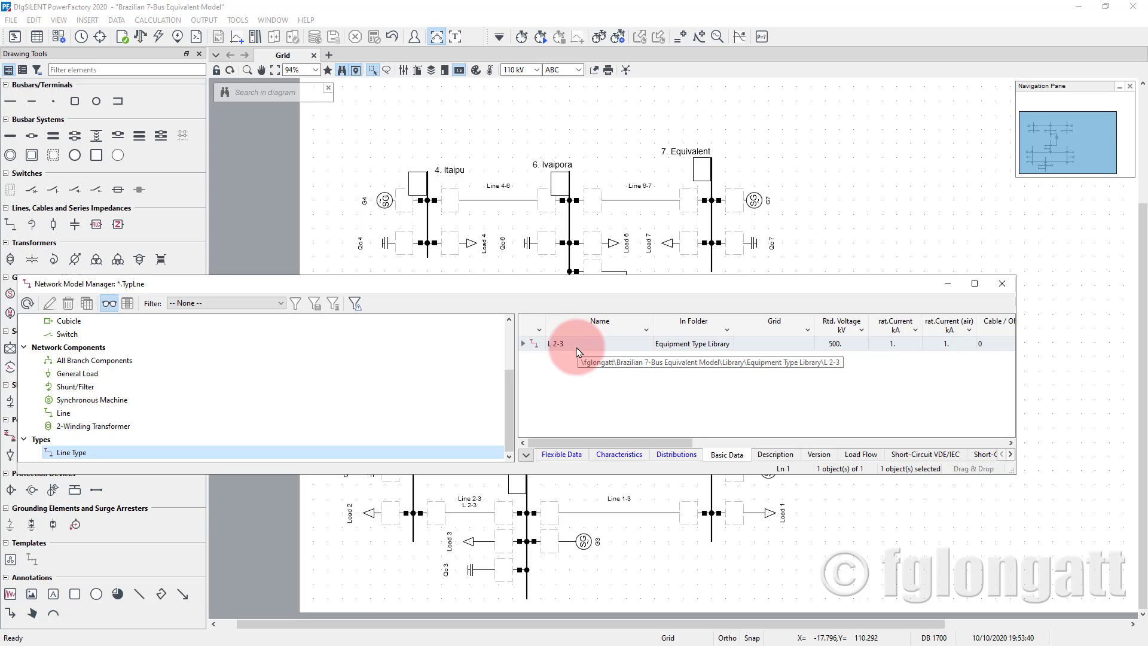
left_click(1002, 283)
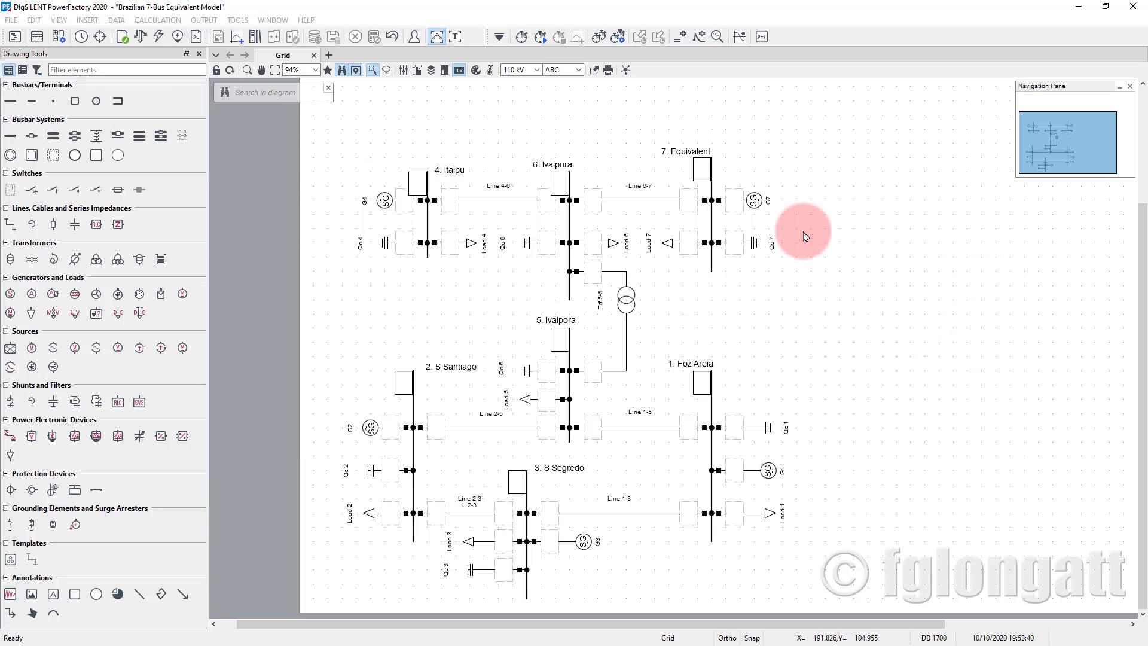
Step: Expand the Brazilian 7-Bus Equivalent Model project in the Data Manager and shorten the window to uncover the diagram
left_click(15, 40)
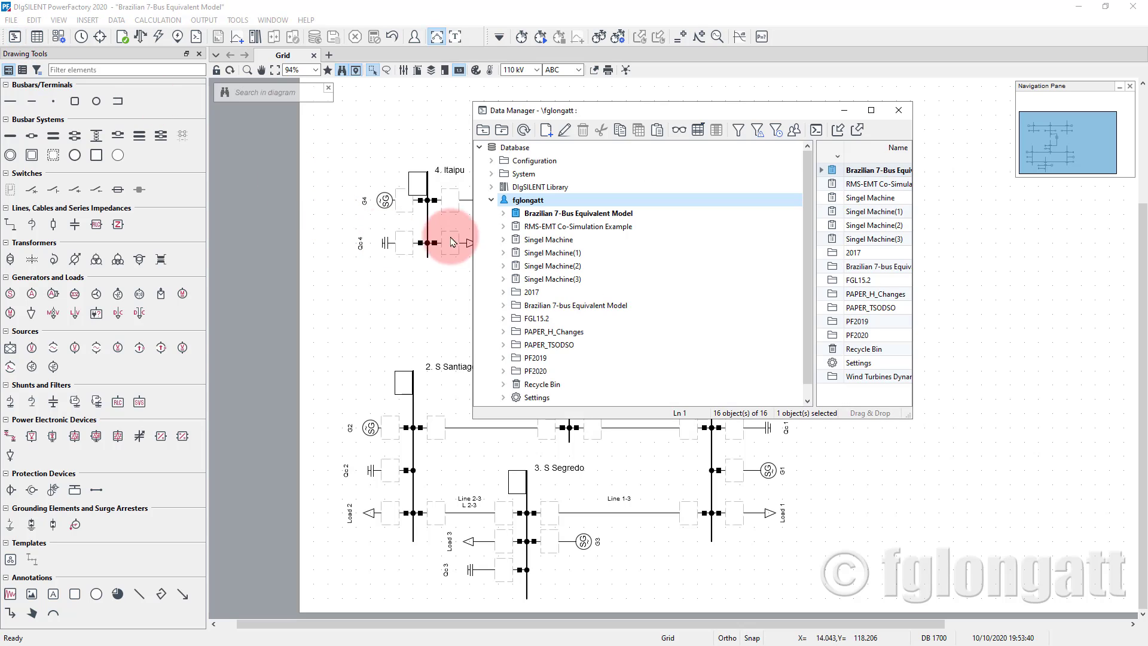
left_click(503, 213)
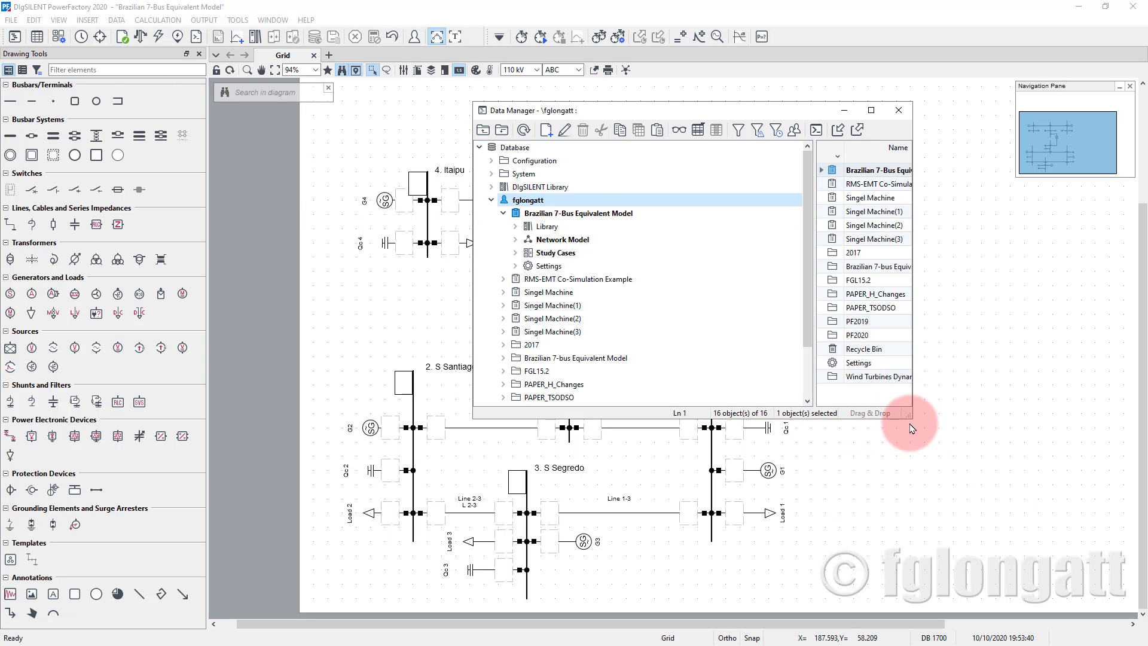
left_click_drag(910, 416, 910, 276)
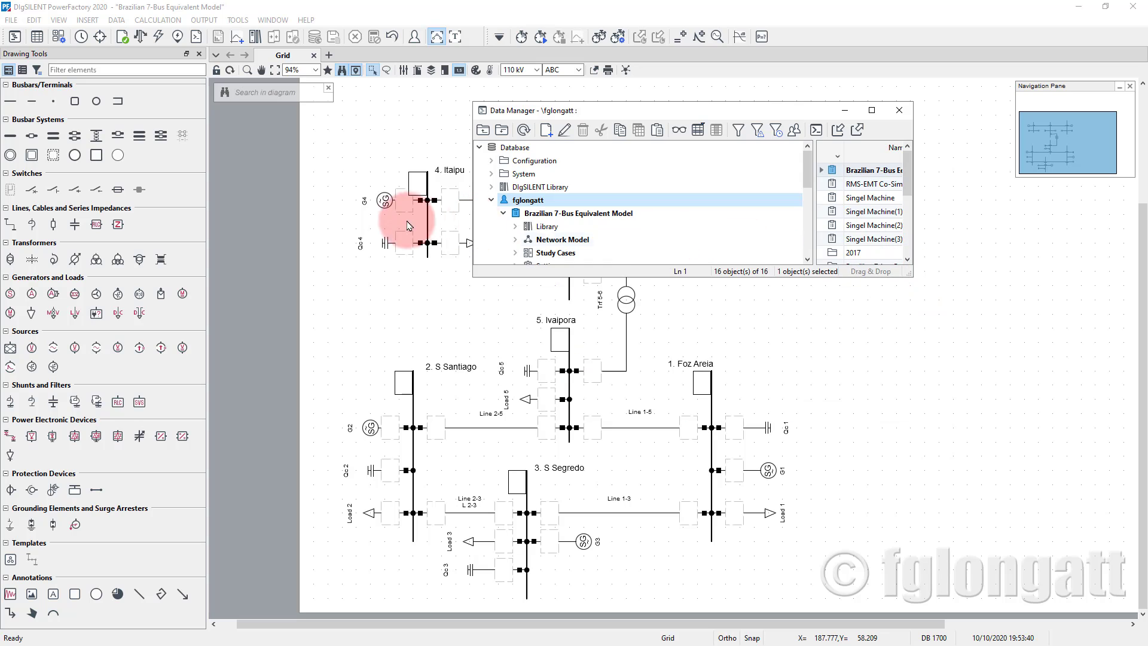
Step: Enlarge the Data Manager window and open the Equipment Type Library of the Brazilian 7-Bus Equivalent Model project
left_click(503, 214)
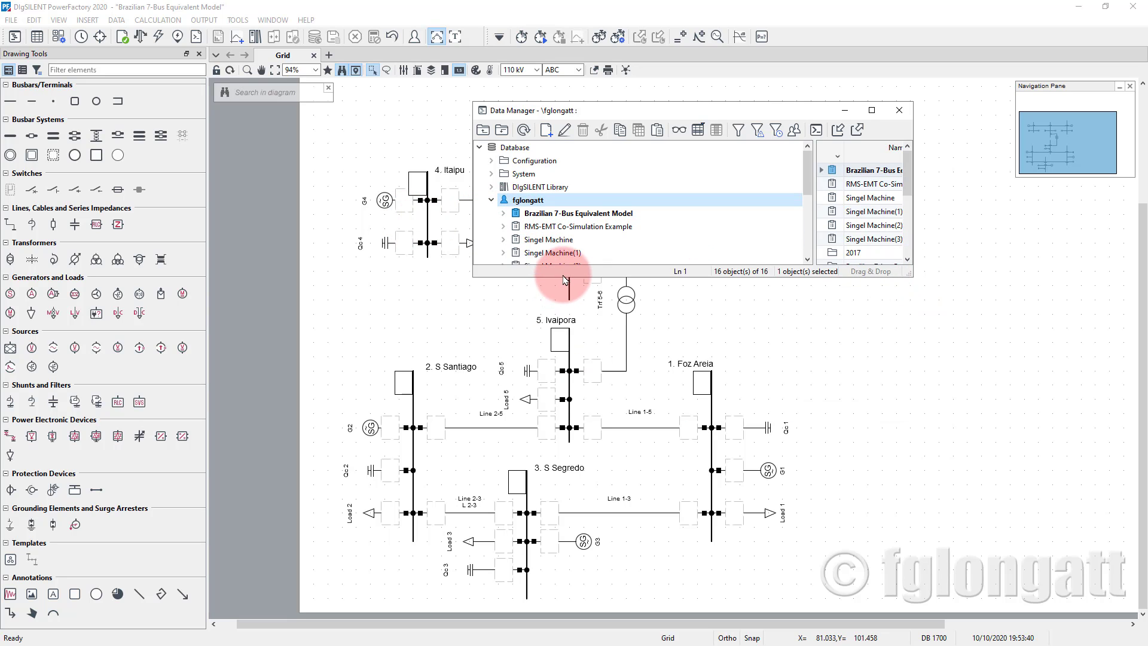
left_click_drag(565, 280, 567, 349)
left_click(503, 214)
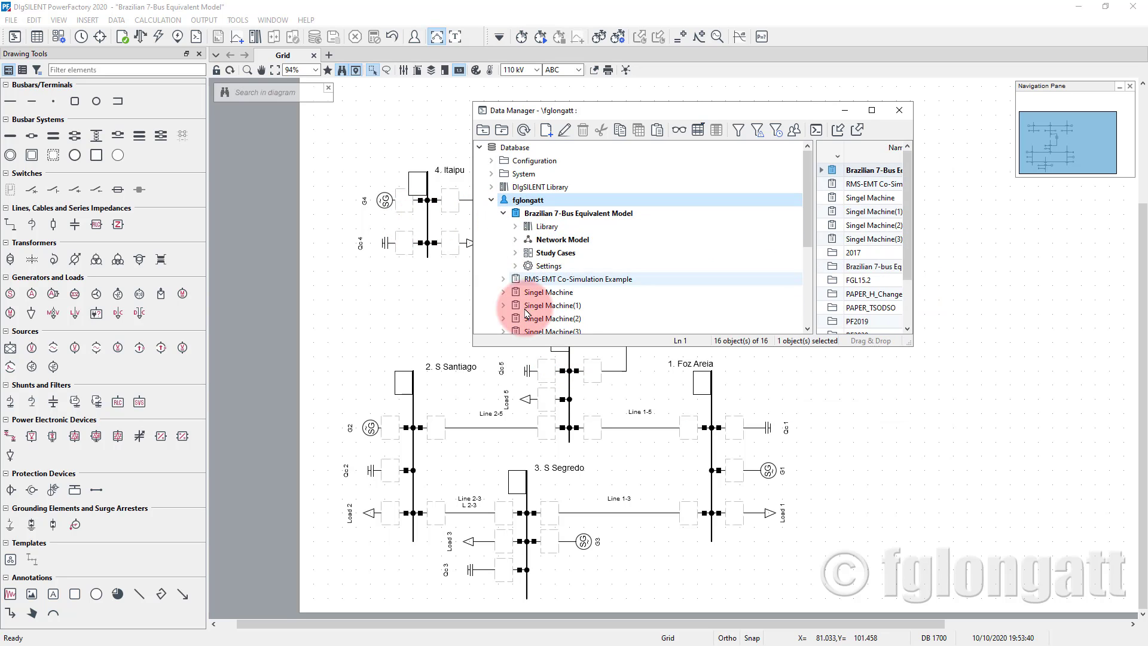
double_click(544, 227)
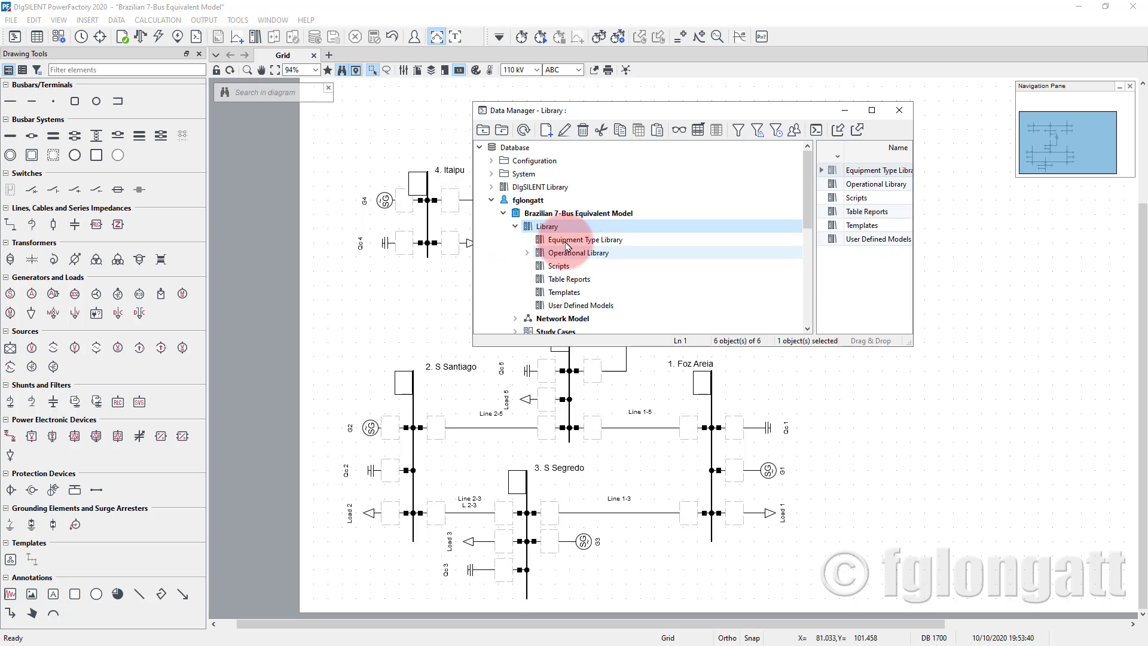
left_click(567, 245)
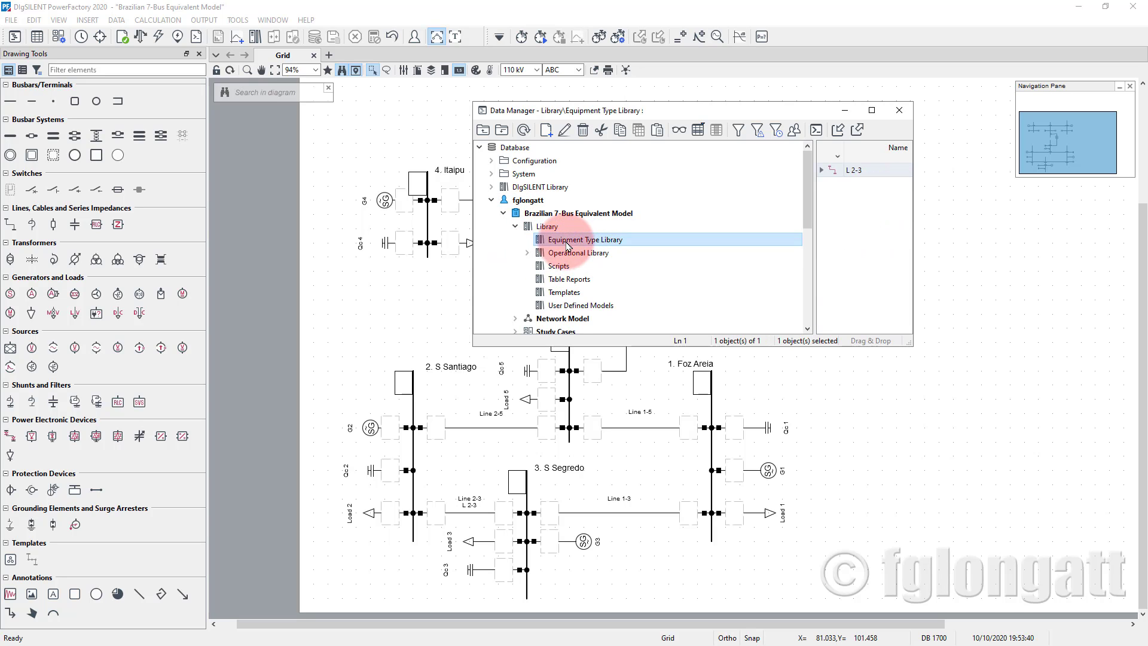
left_click_drag(913, 200, 1110, 216)
Step: Make five copies of line type L 2-3 in the Equipment Type Library, and close the Data Manager
left_click(878, 172)
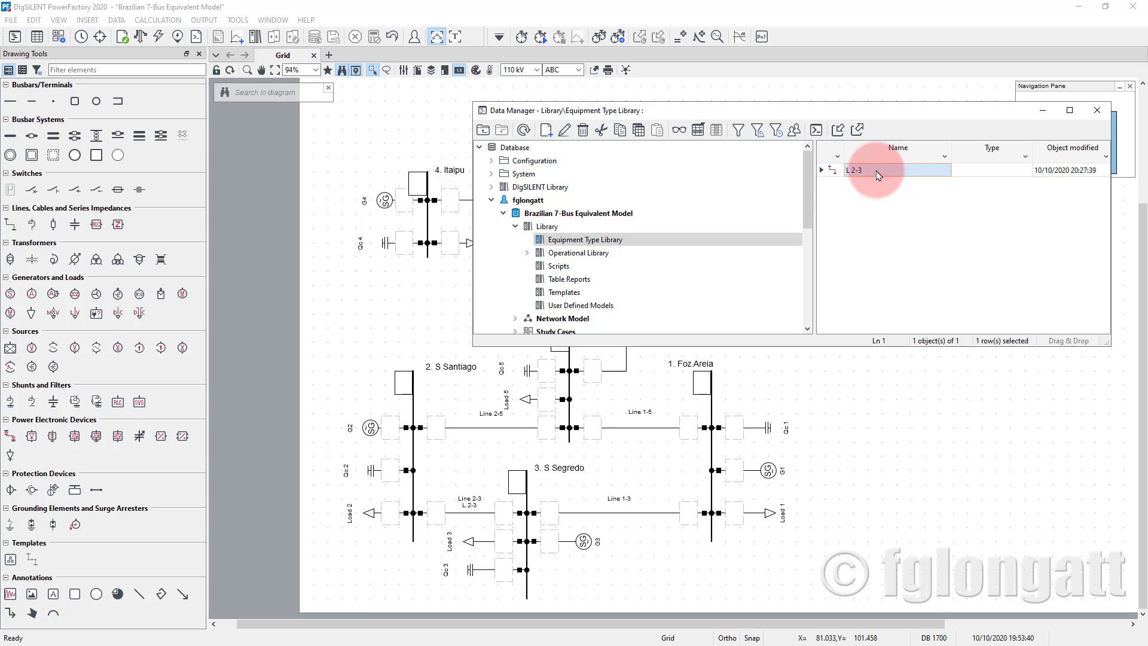
right_click(829, 173)
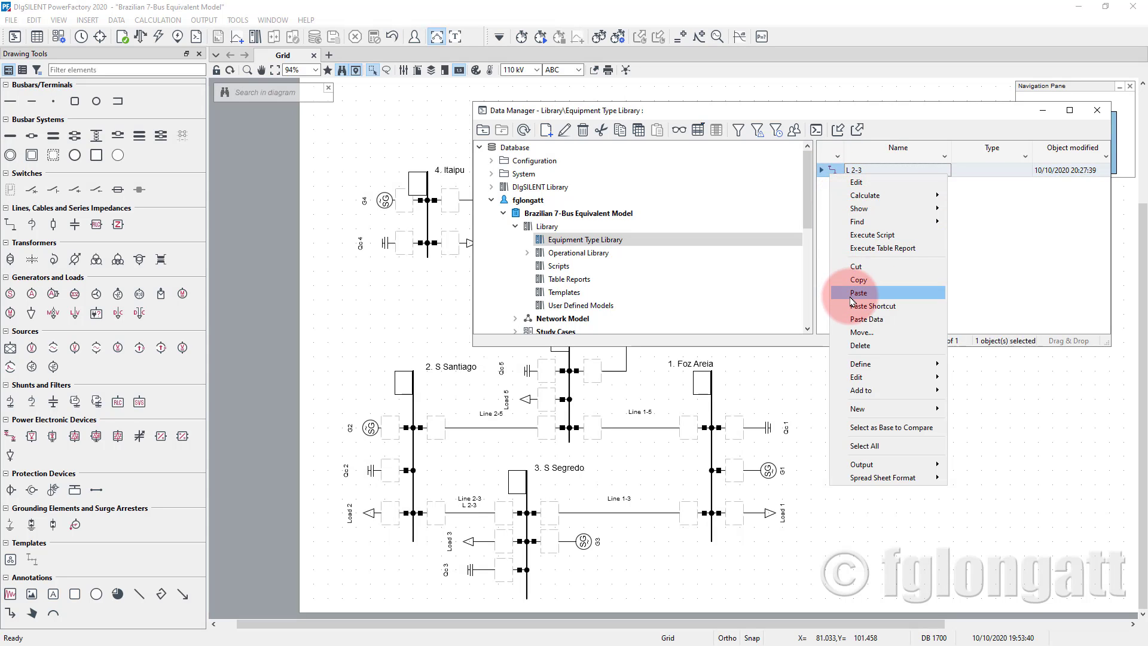
left_click(856, 280)
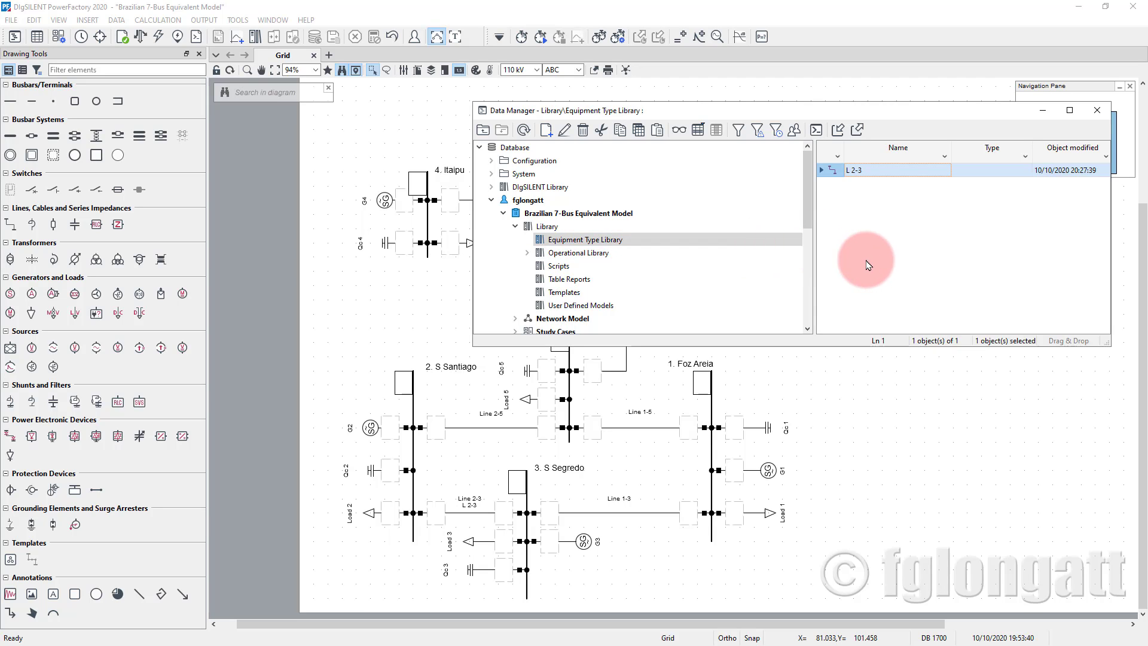
key("ctrl+v")
key("ctrl+v")
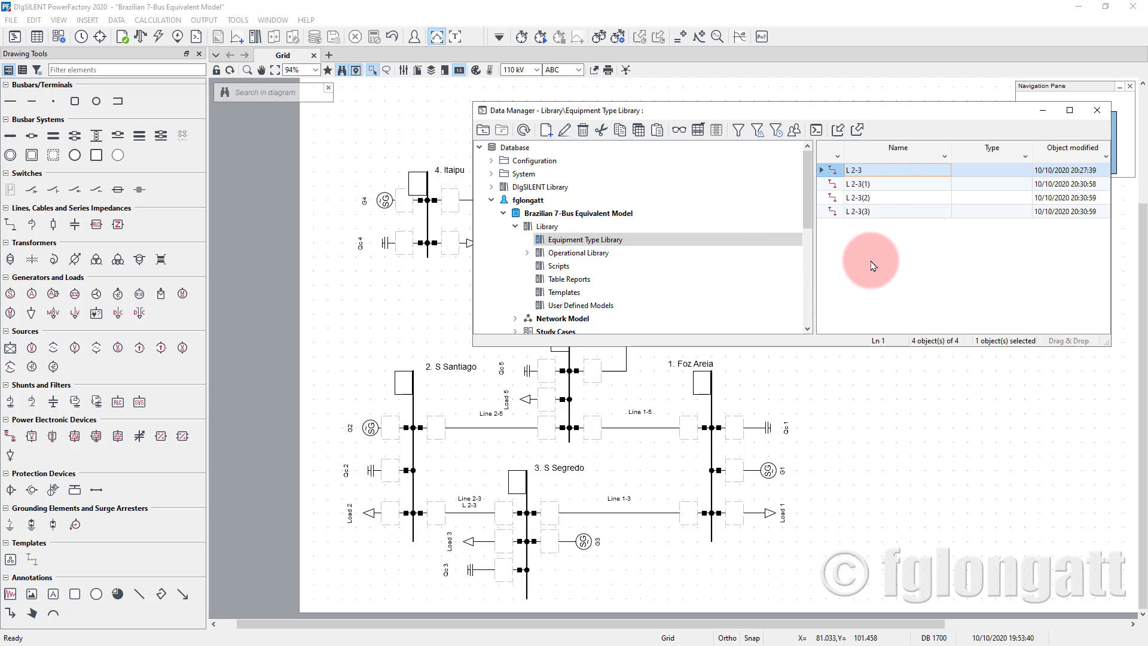
left_click(838, 185)
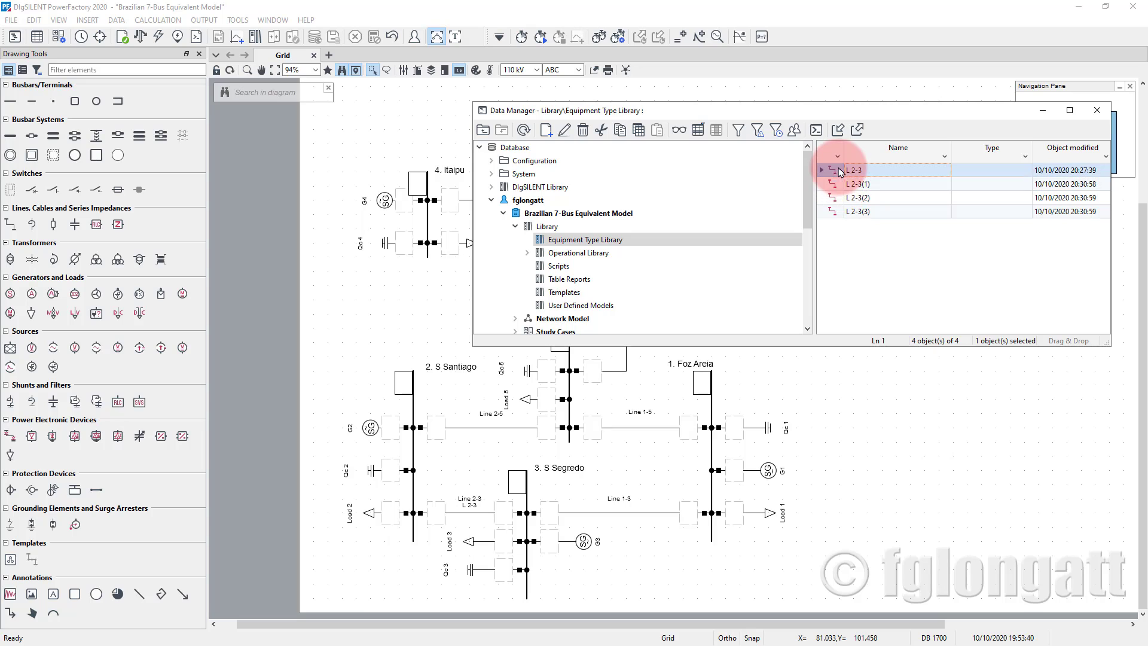
left_click(842, 199)
left_click(845, 211)
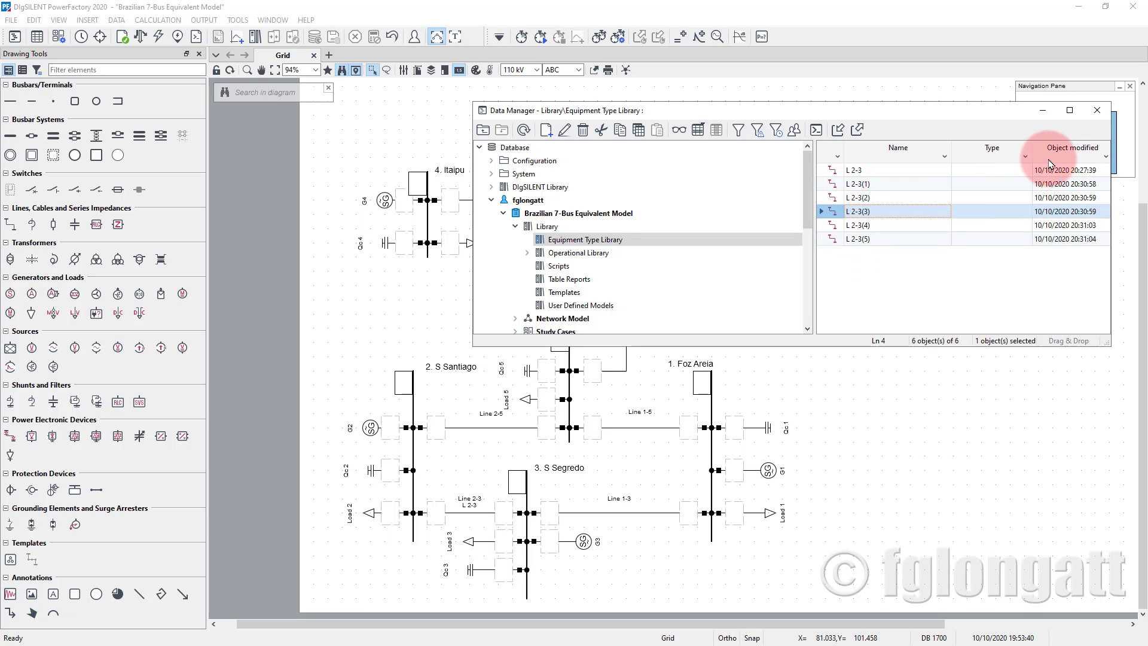
left_click(1097, 110)
Step: Check the project's line types in the Network Model Manager, and close it
left_click(36, 36)
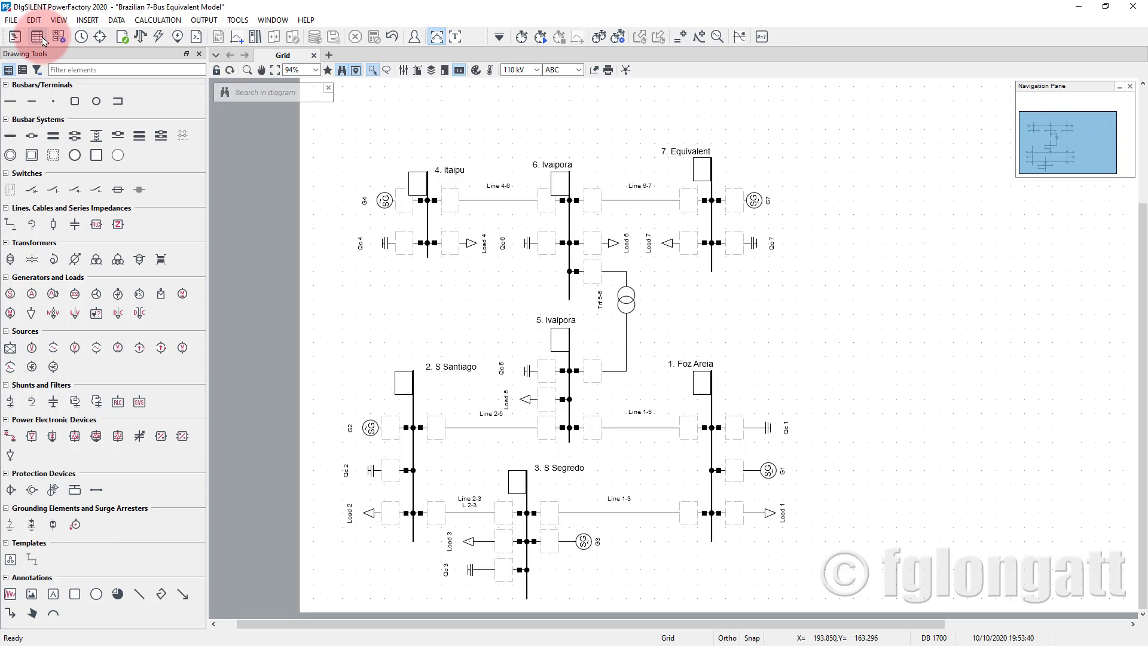
left_click(106, 454)
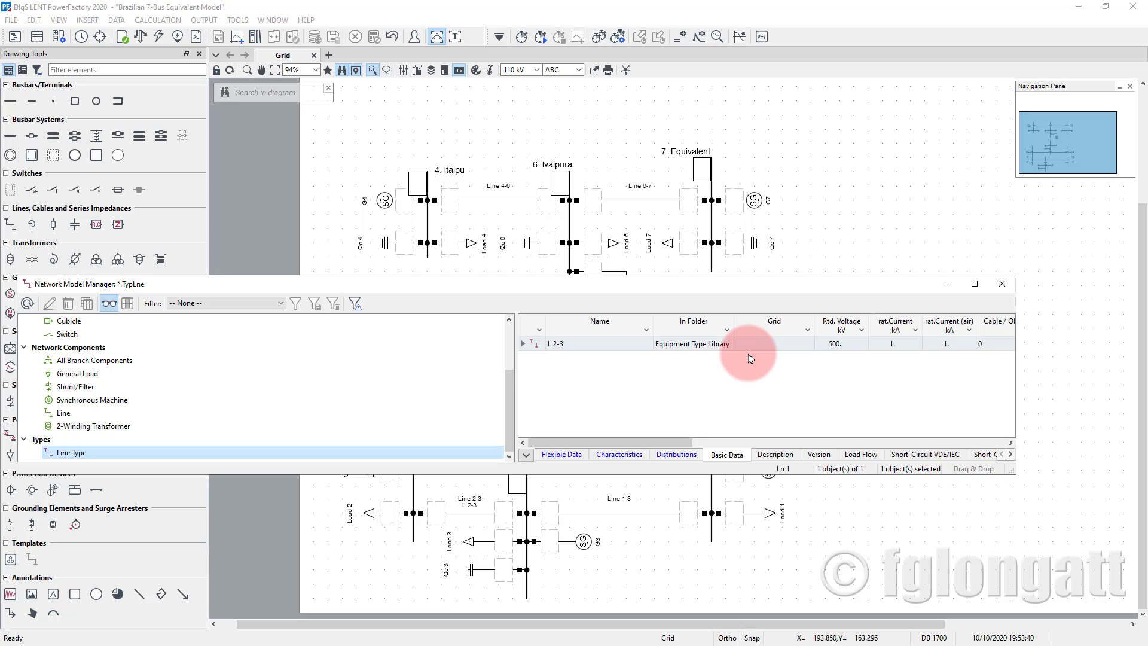
left_click(1002, 284)
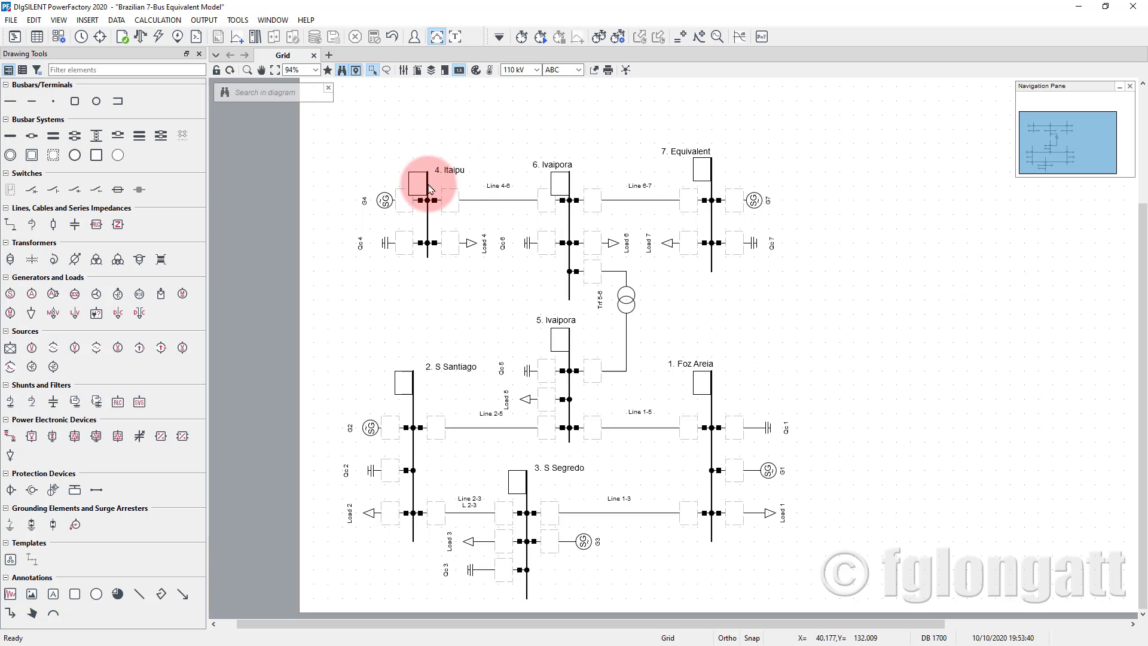
Step: Open the properties of Line 4-6 between 4. Itaipu and 6. Ivaipora
double_click(475, 200)
left_click(476, 148)
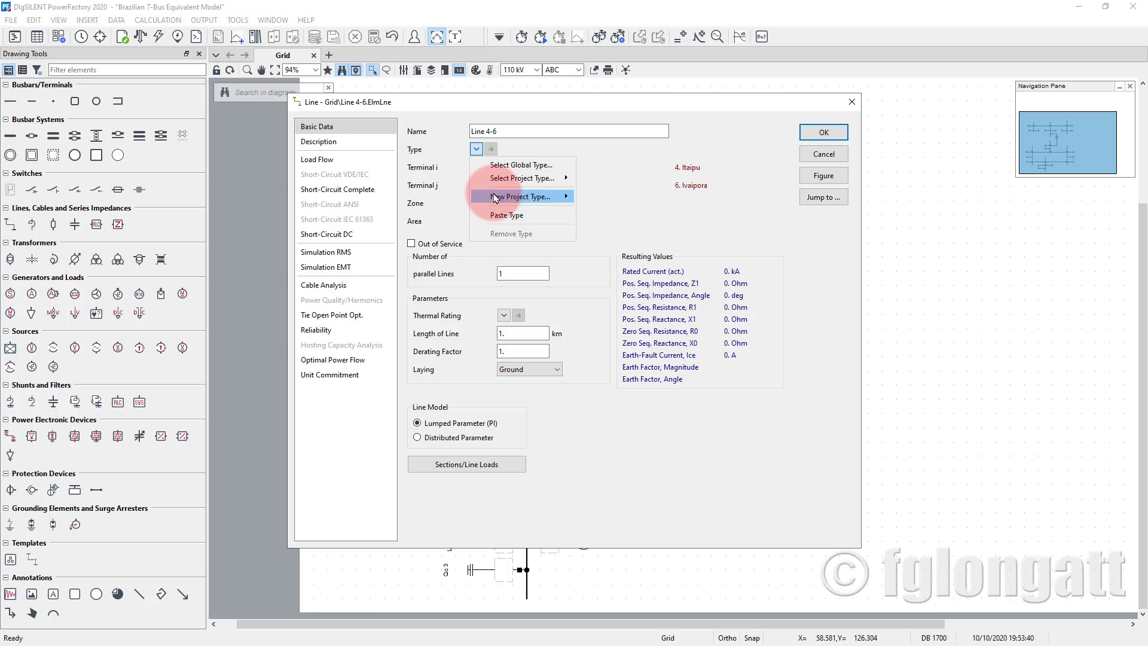
mouse_move(538, 196)
left_click(618, 197)
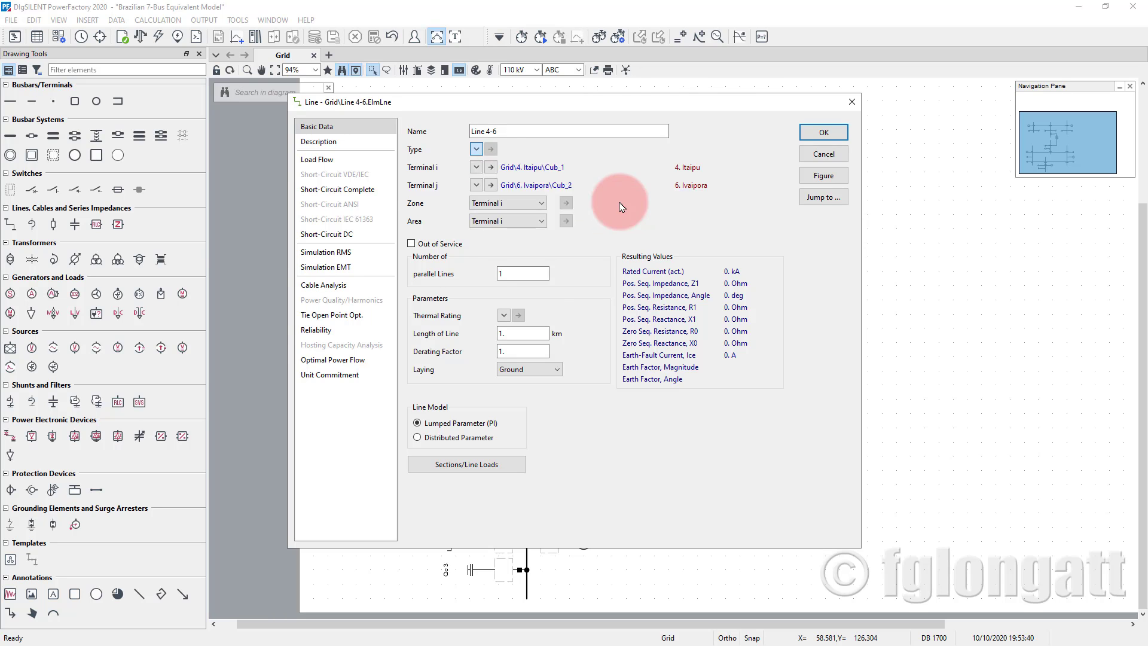
key("Escape")
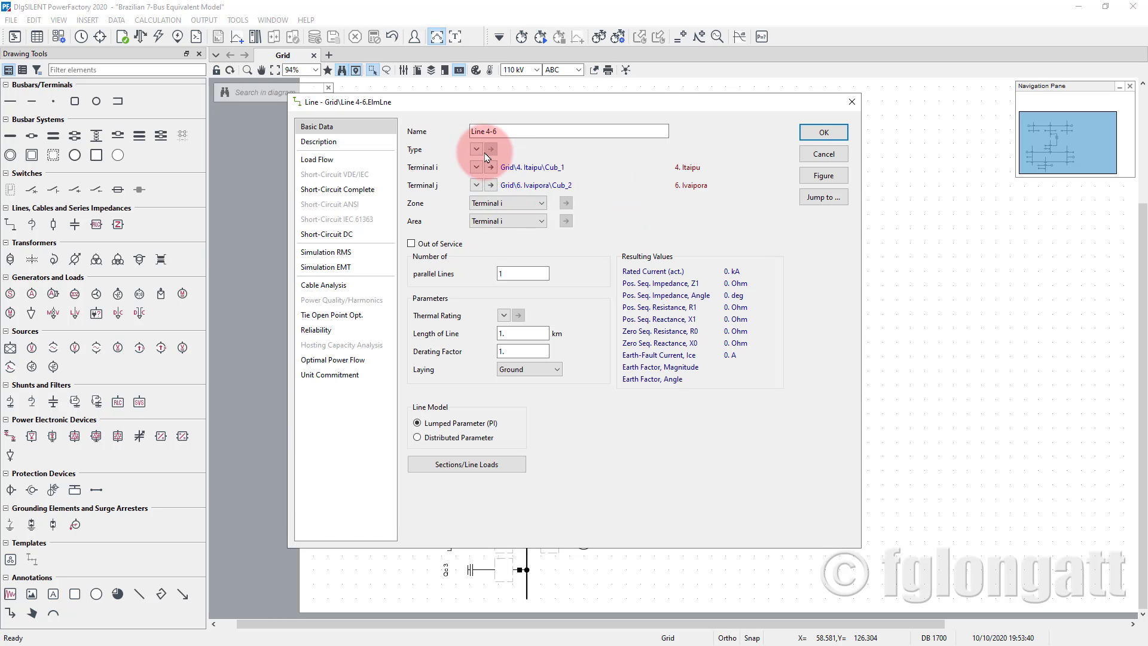
Step: Assign the existing project line type L 2-3(1) to Line 4-6, and confirm the line's data
left_click(476, 149)
mouse_move(512, 180)
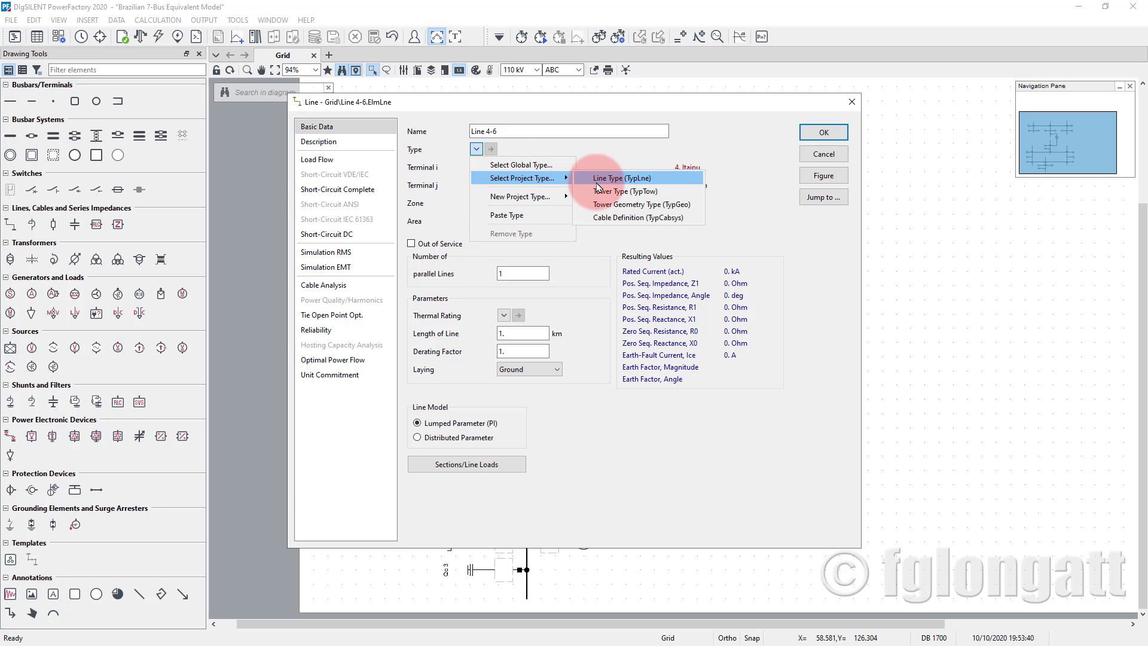
left_click(598, 183)
left_click(67, 252)
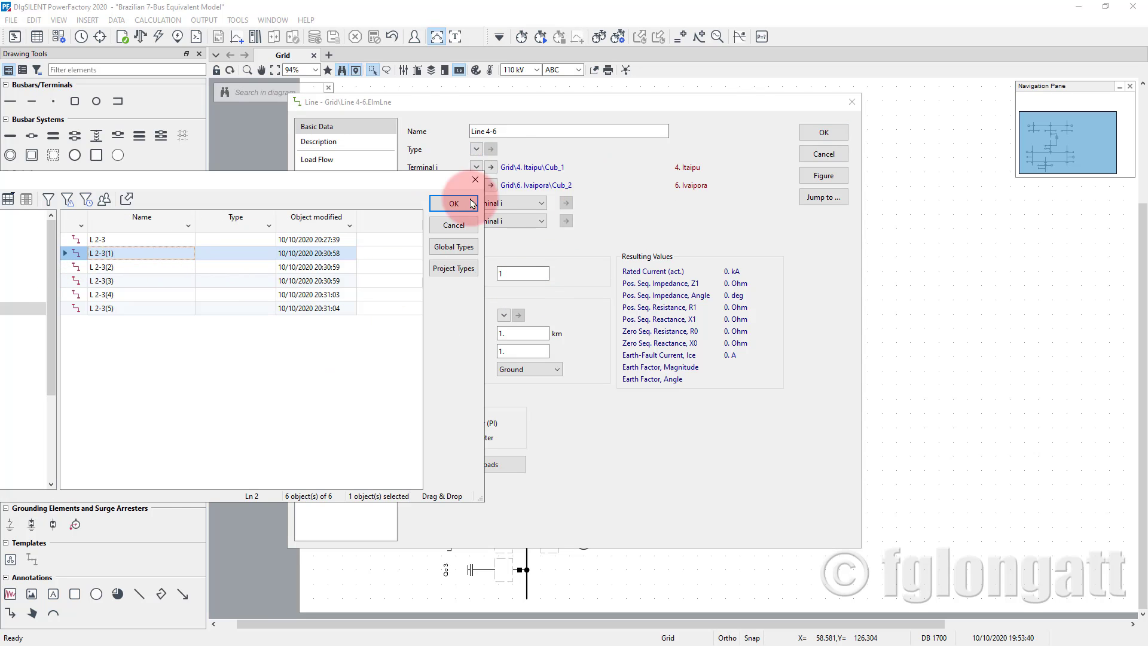
left_click(470, 204)
left_click(824, 133)
Step: Open the properties of Line 6-7 between 6. Ivaipora and 7. Equivalent
left_click(621, 200)
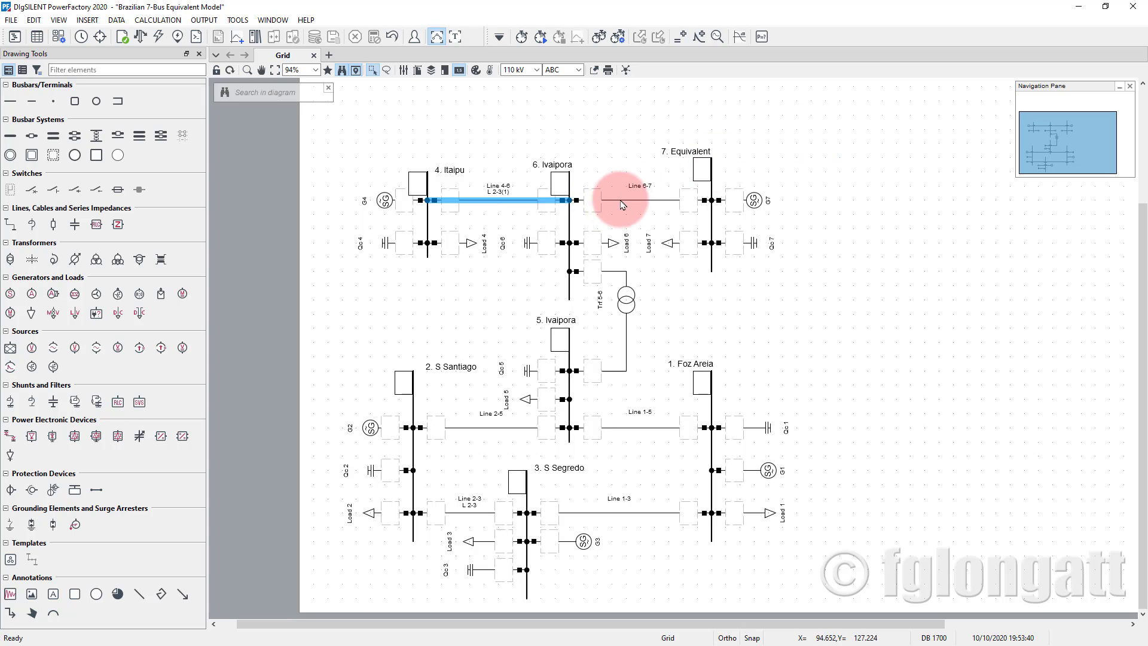
double_click(624, 199)
left_click(476, 148)
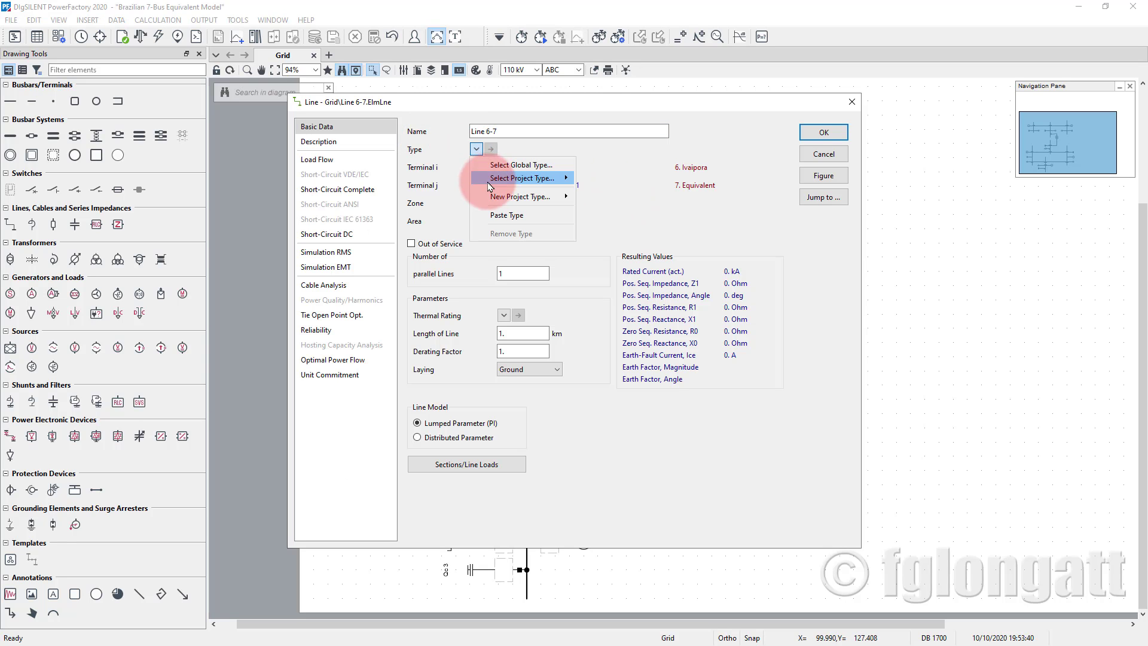
mouse_move(556, 196)
left_click(611, 201)
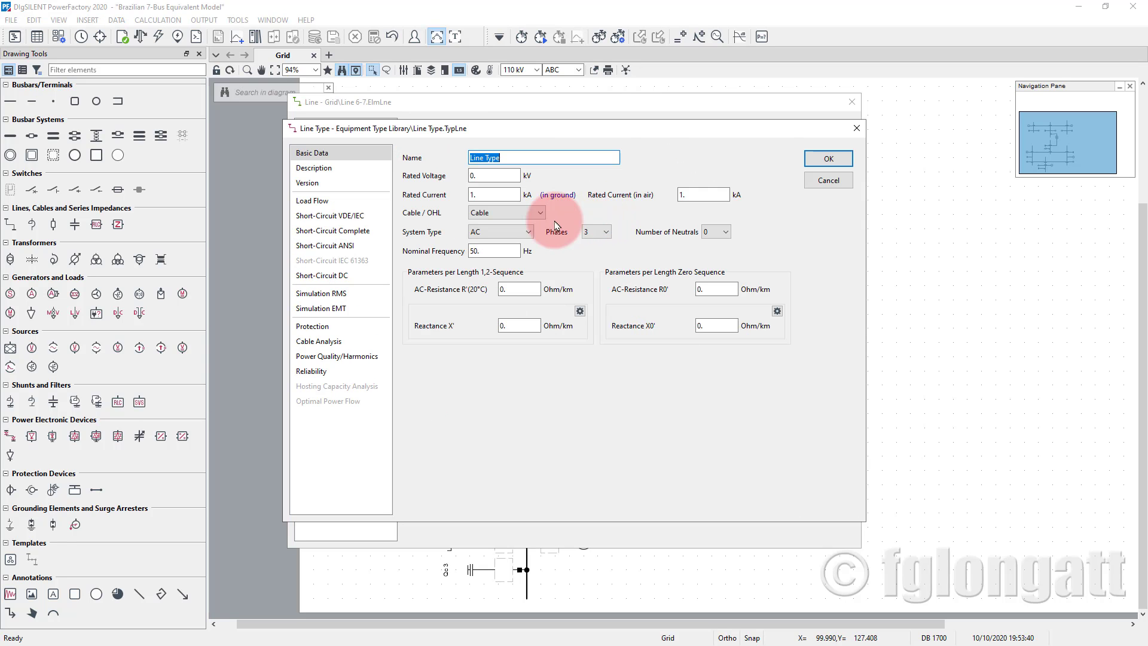
key("Escape")
Step: Assign the existing project line type L 2-3(2) to Line 6-7, and confirm the line's data
left_click(476, 149)
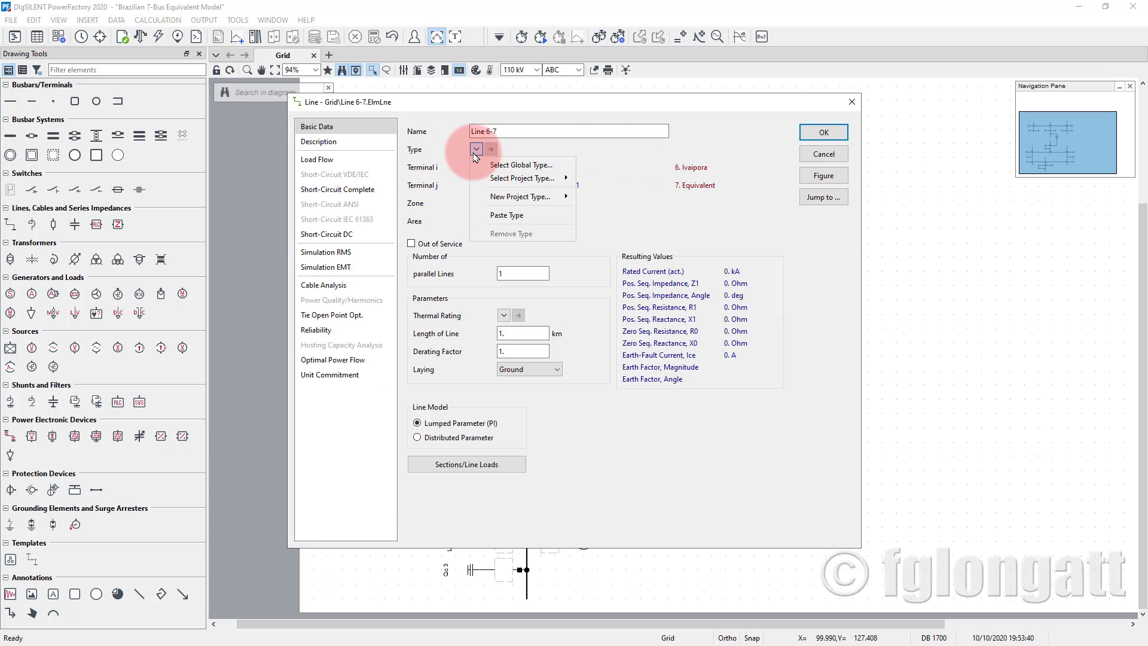
mouse_move(514, 178)
left_click(598, 179)
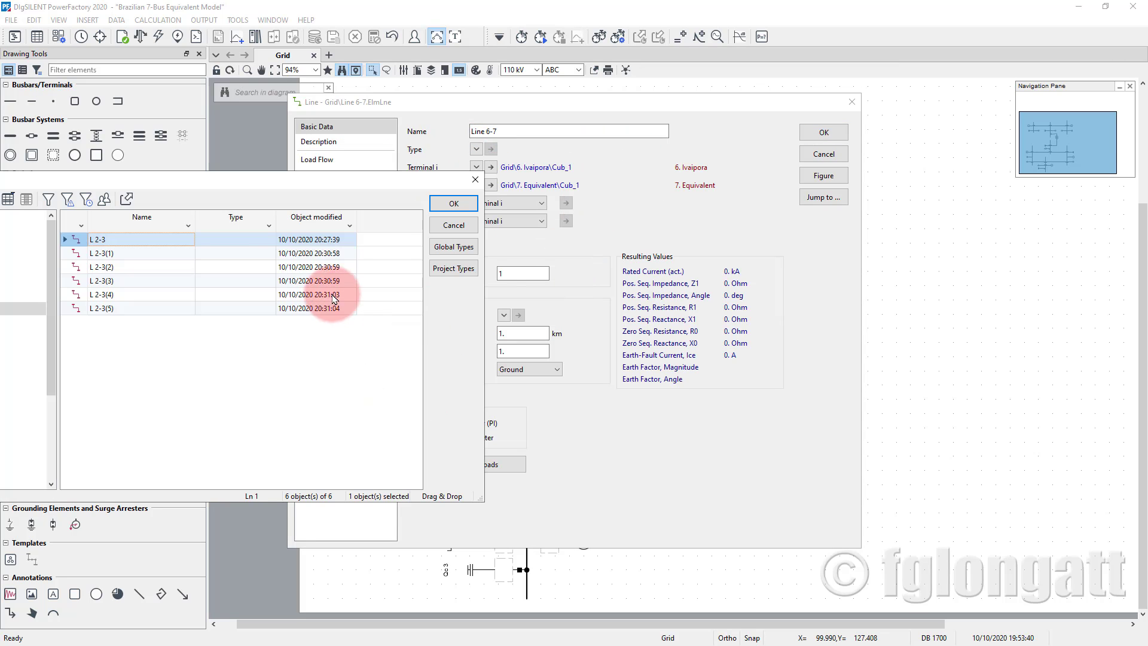
left_click(84, 267)
left_click(454, 205)
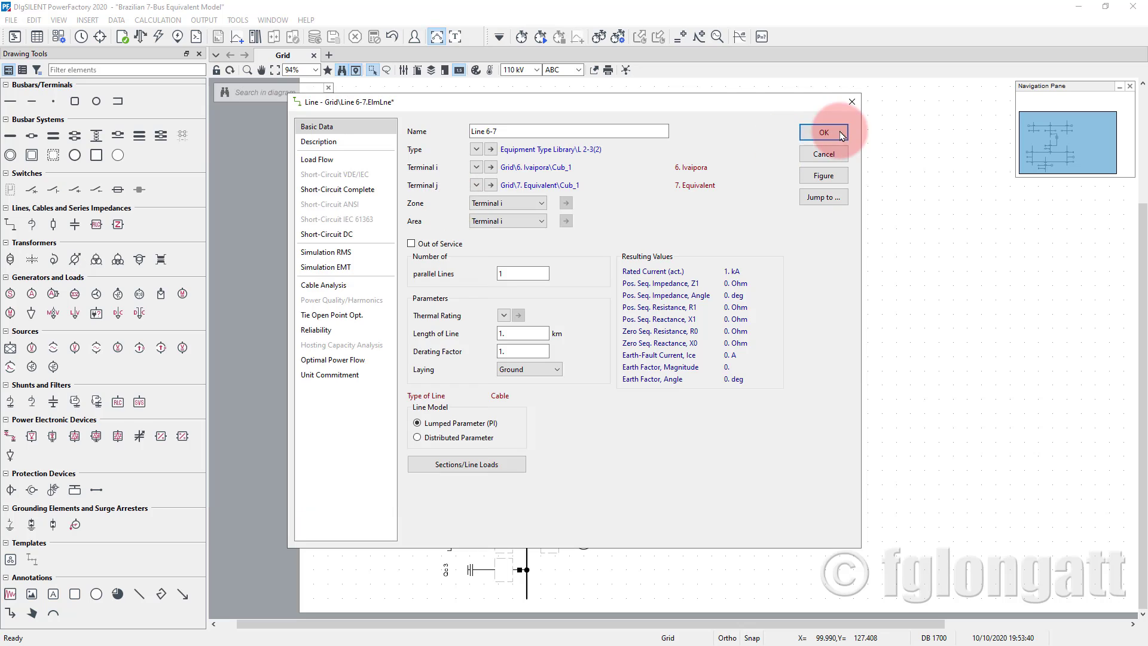
left_click(825, 132)
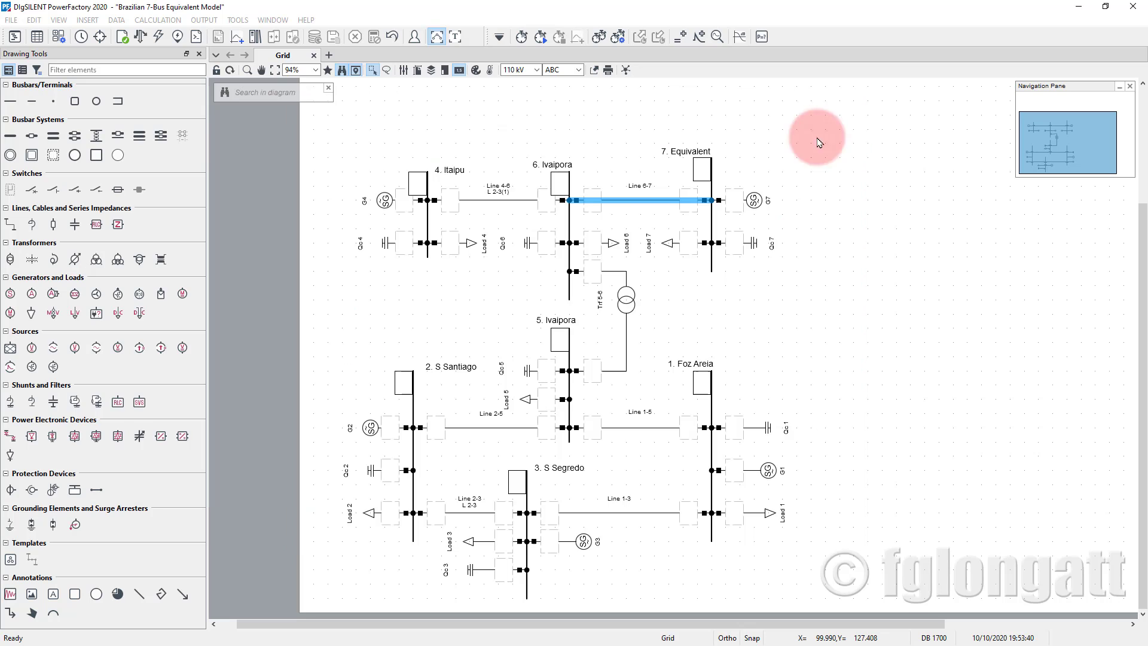
Step: Assign the existing project line type L 2-3(3) to Line 2-5 between 2. S Santiago and 5. Ivaipora
double_click(500, 435)
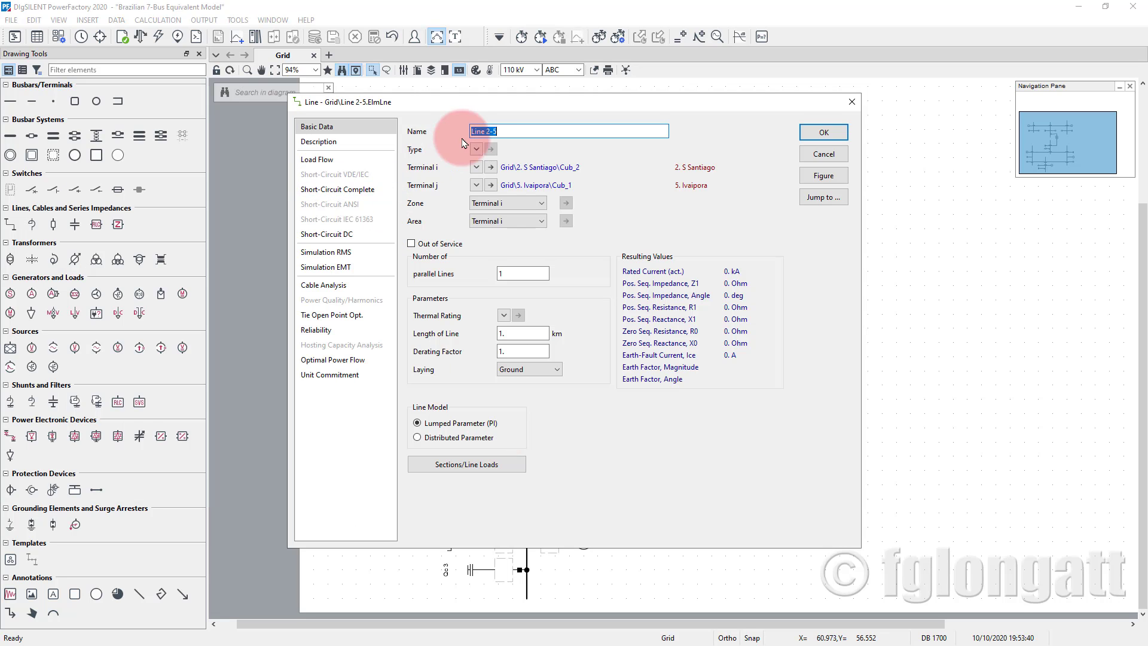
left_click(476, 149)
mouse_move(529, 197)
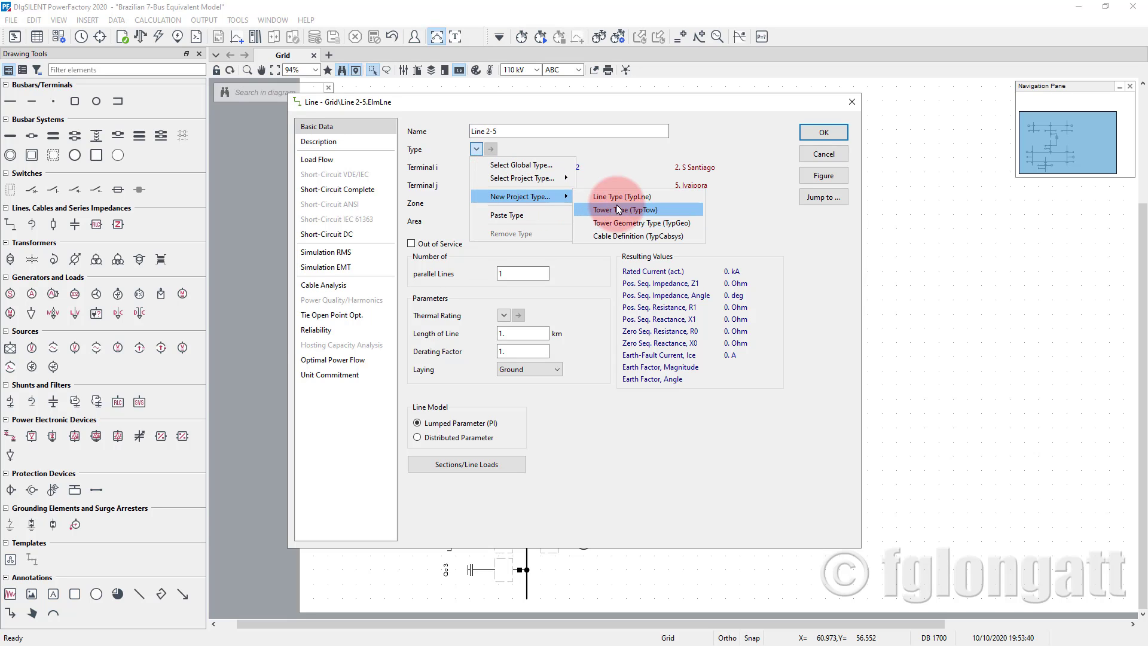
left_click(604, 178)
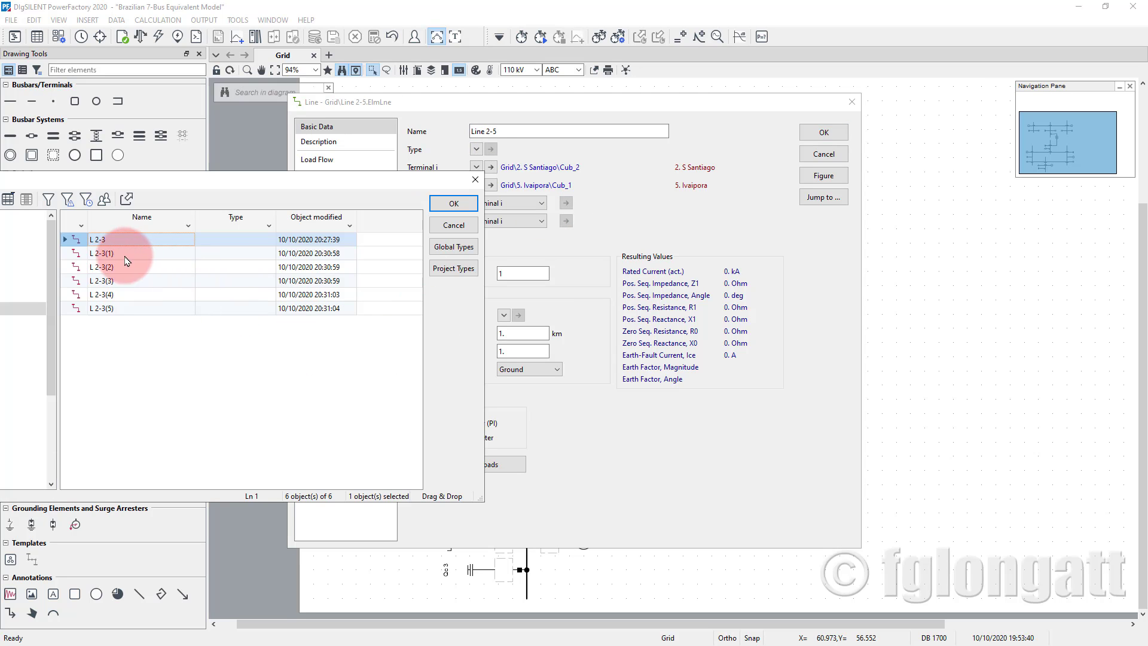
left_click(72, 280)
left_click(453, 204)
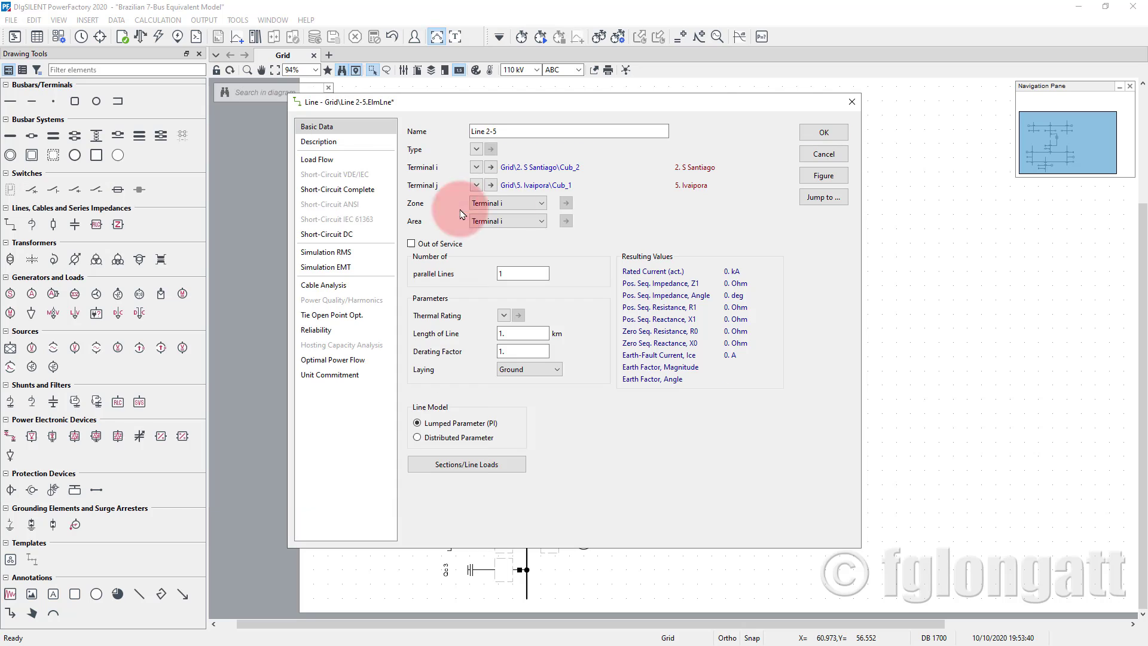
left_click(824, 132)
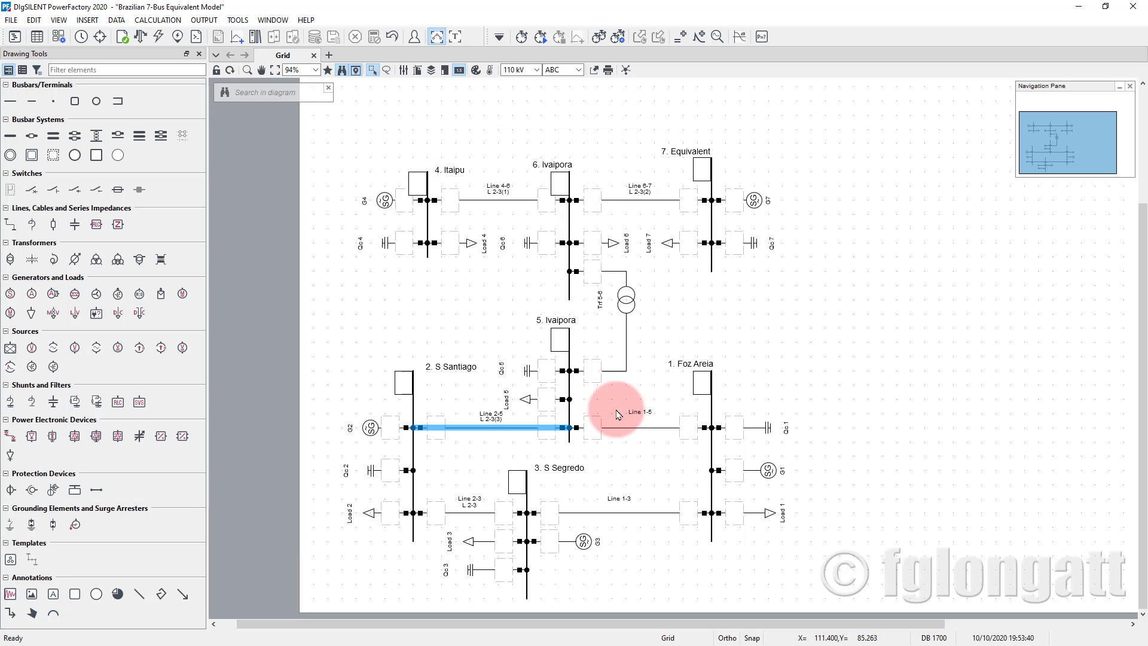
Step: Open the properties of Line 1-5 between 1. Foz Areia and 5. Ivaipora
double_click(649, 434)
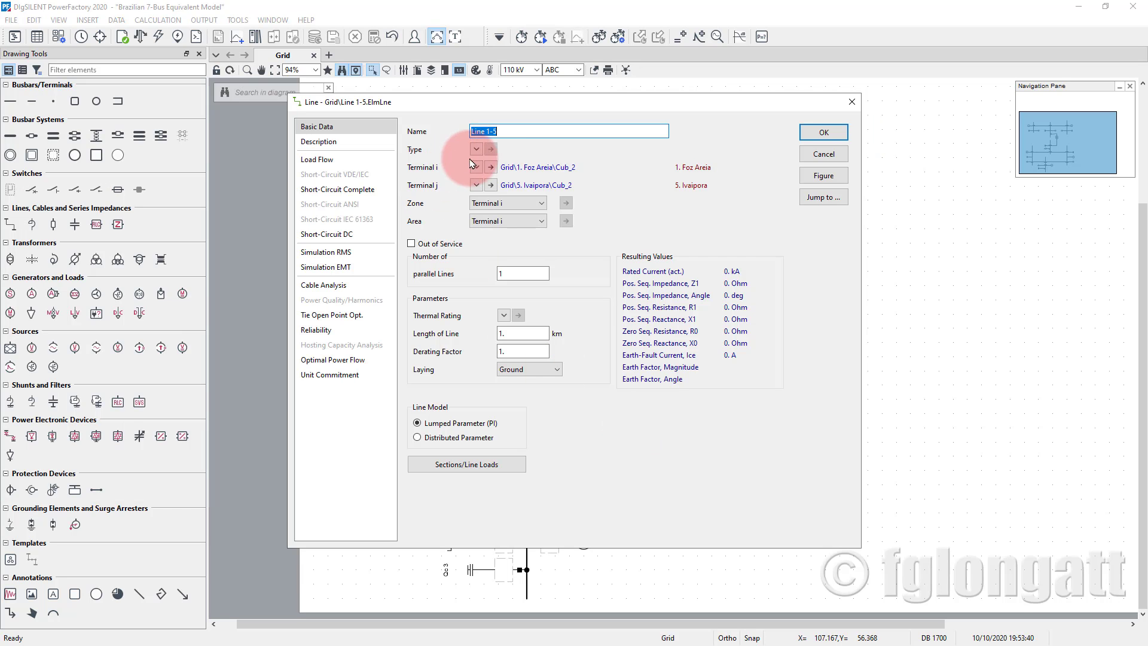
left_click(476, 148)
mouse_move(495, 198)
left_click(615, 181)
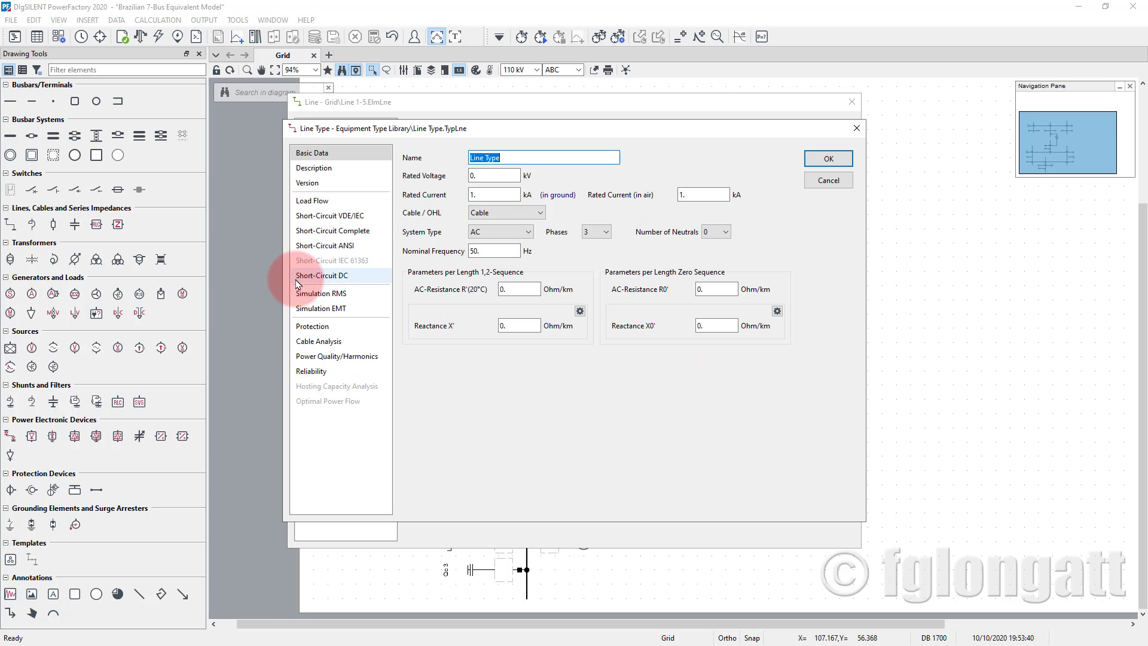
key("Escape")
Step: Assign the existing project line type L 2-3(4) to Line 1-5 and confirm the line's data
left_click(476, 149)
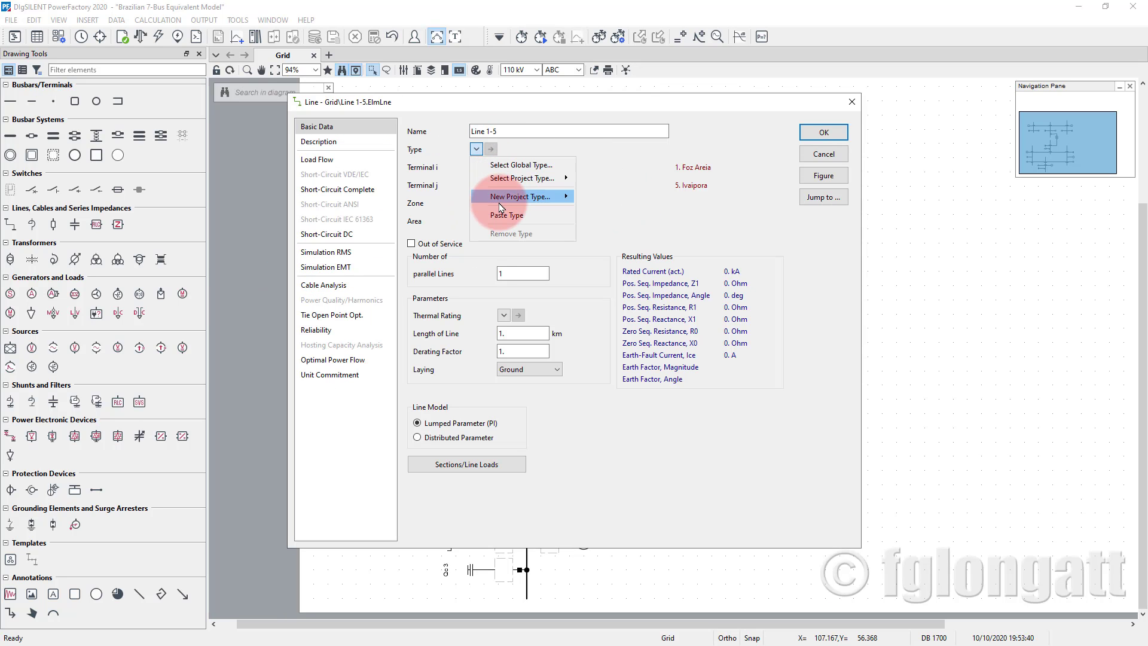
mouse_move(503, 197)
mouse_move(549, 184)
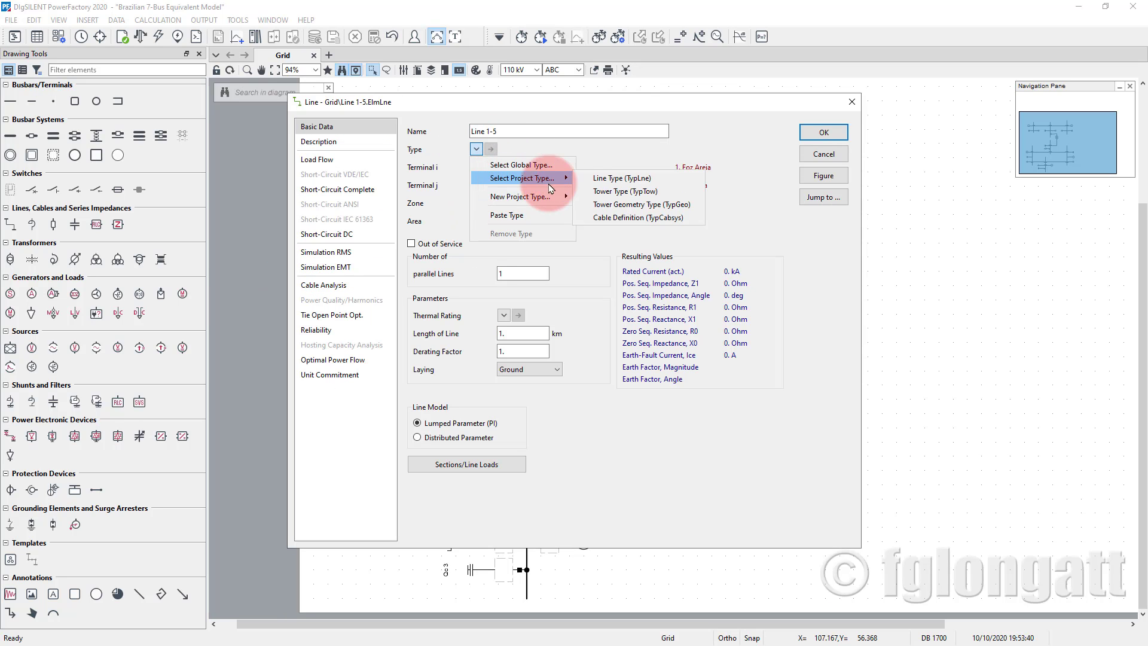
left_click(583, 179)
left_click(66, 294)
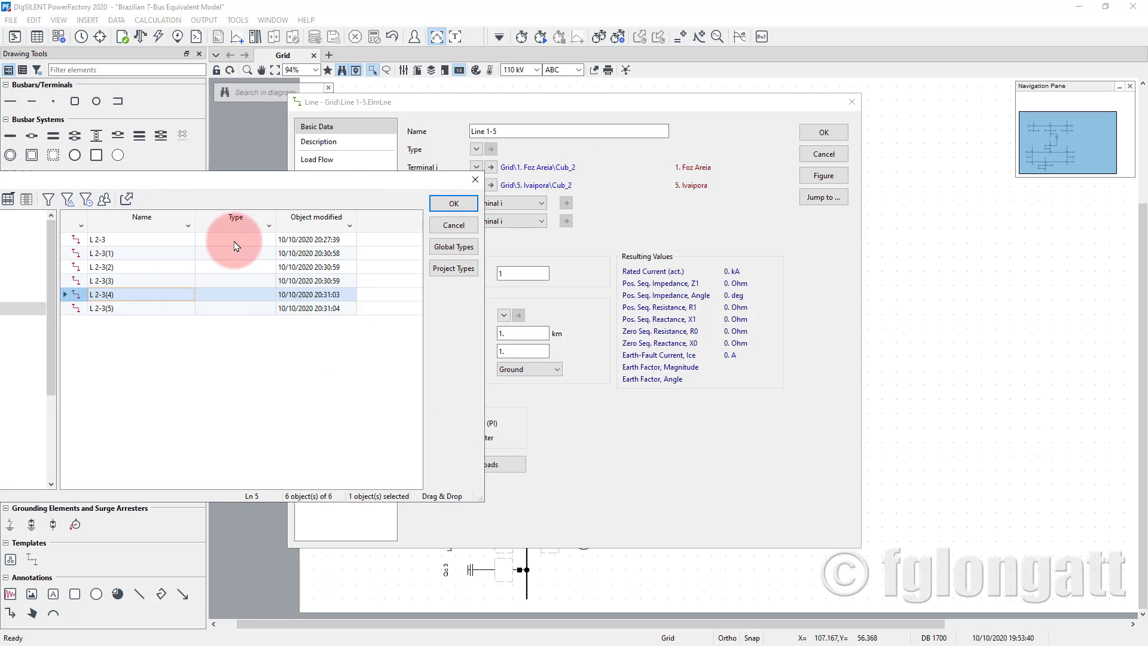
left_click(445, 203)
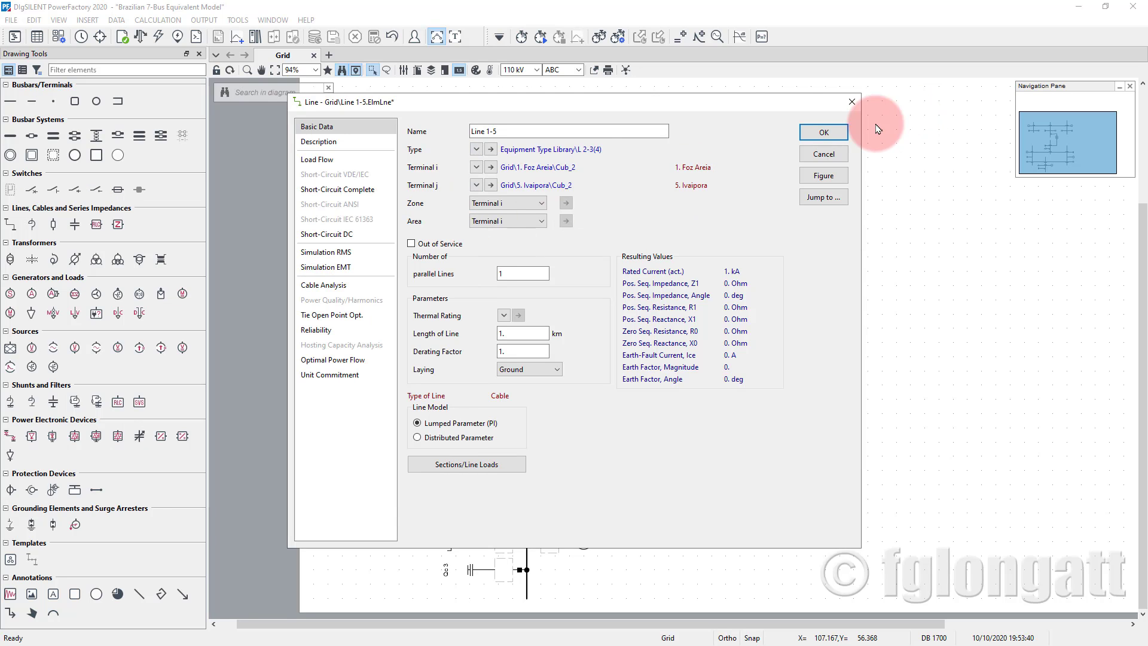
left_click(823, 133)
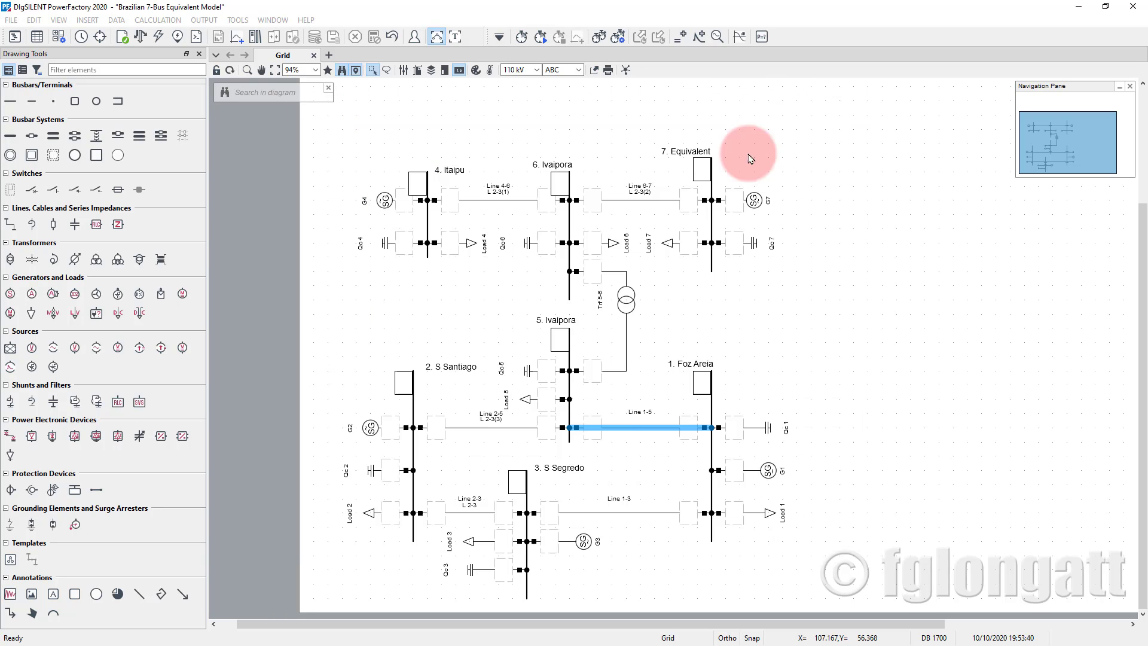
Step: Change the type of Line 2-3 between 2. S Santiago and 3. S Segredo to the existing project line type L 2-3(5)
double_click(473, 514)
left_click(476, 149)
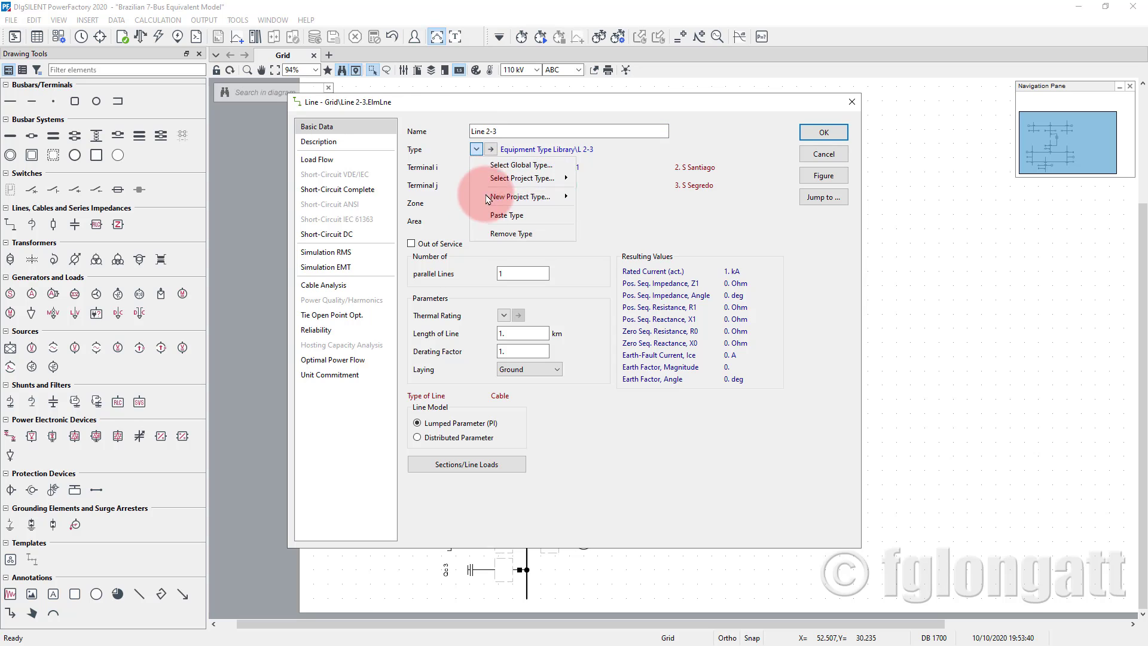
mouse_move(488, 199)
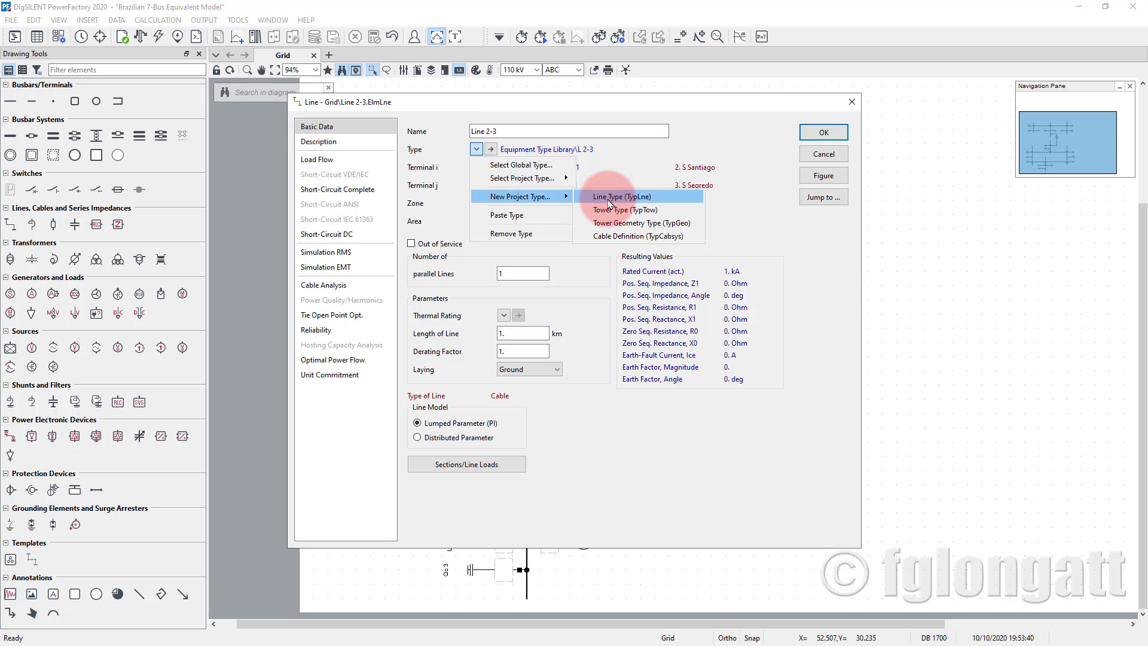
mouse_move(522, 178)
left_click(622, 178)
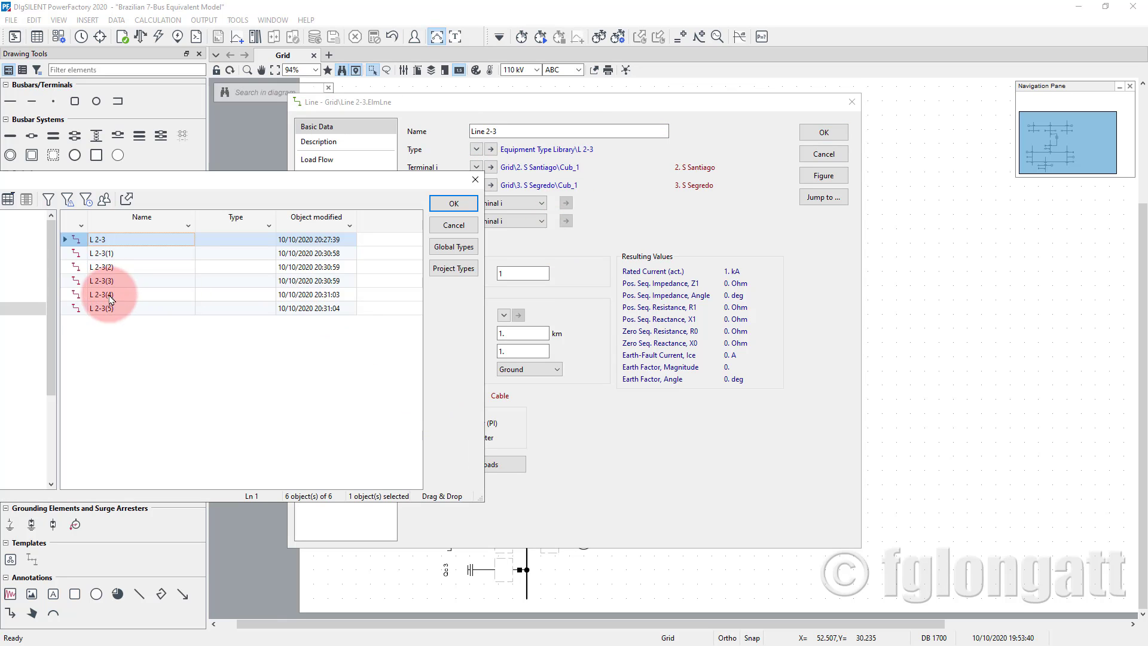
left_click(75, 306)
left_click(454, 203)
left_click(834, 132)
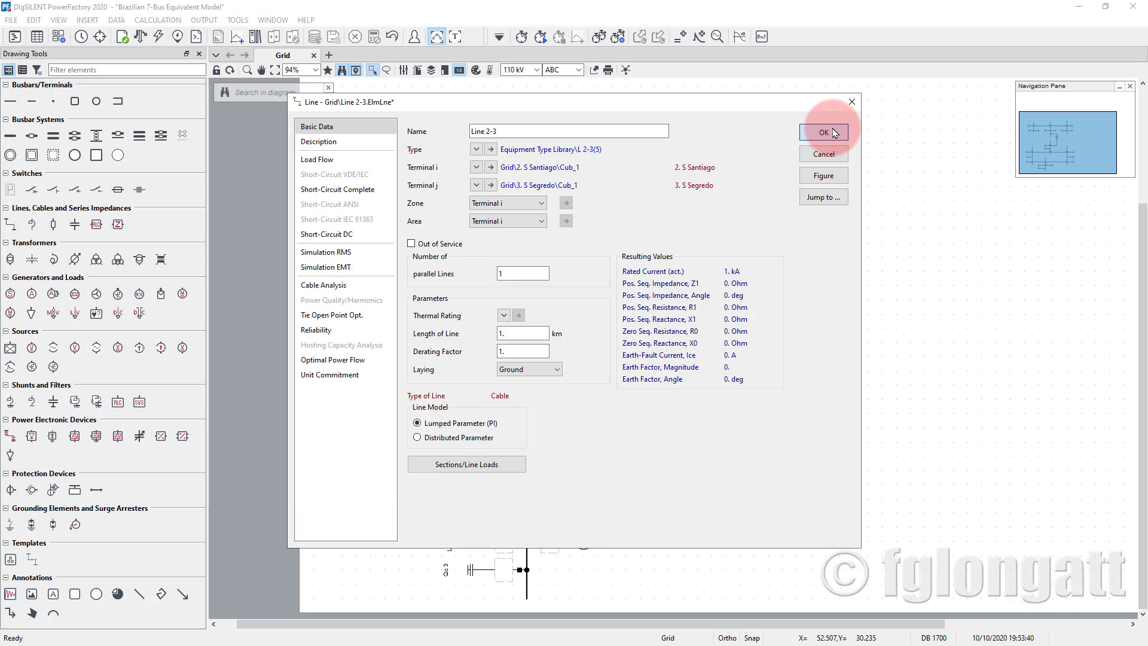
Step: Assign the existing project line type L 2-3(2) to Line 1-3 between 3. S Segredo and 1. Foz Areia
double_click(593, 517)
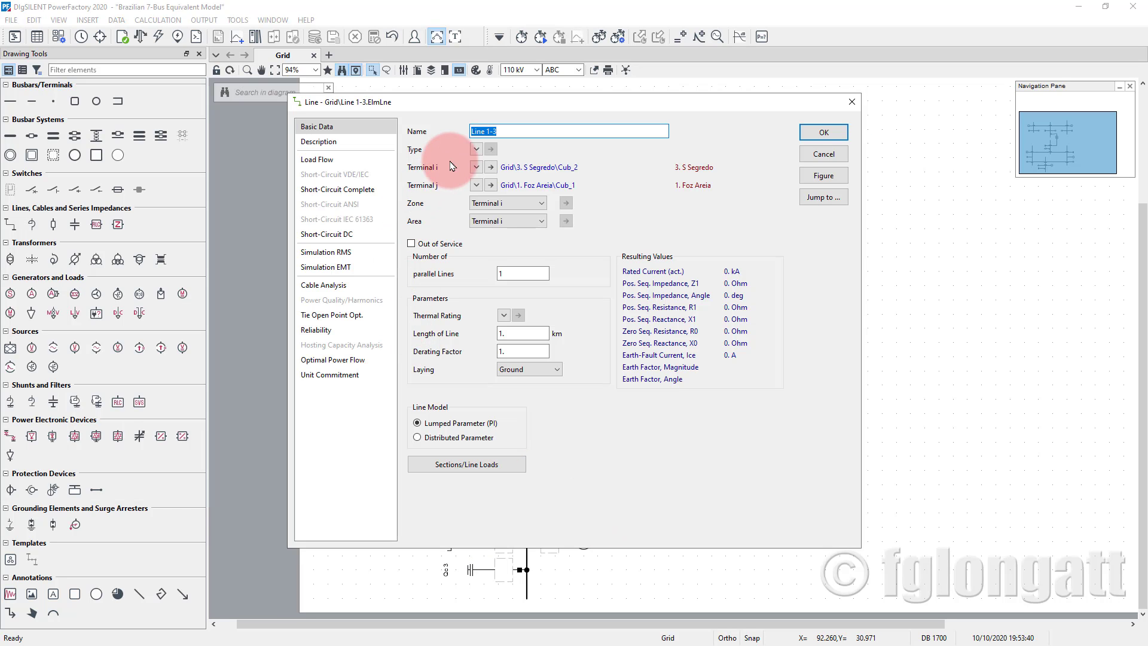
left_click(476, 149)
mouse_move(522, 177)
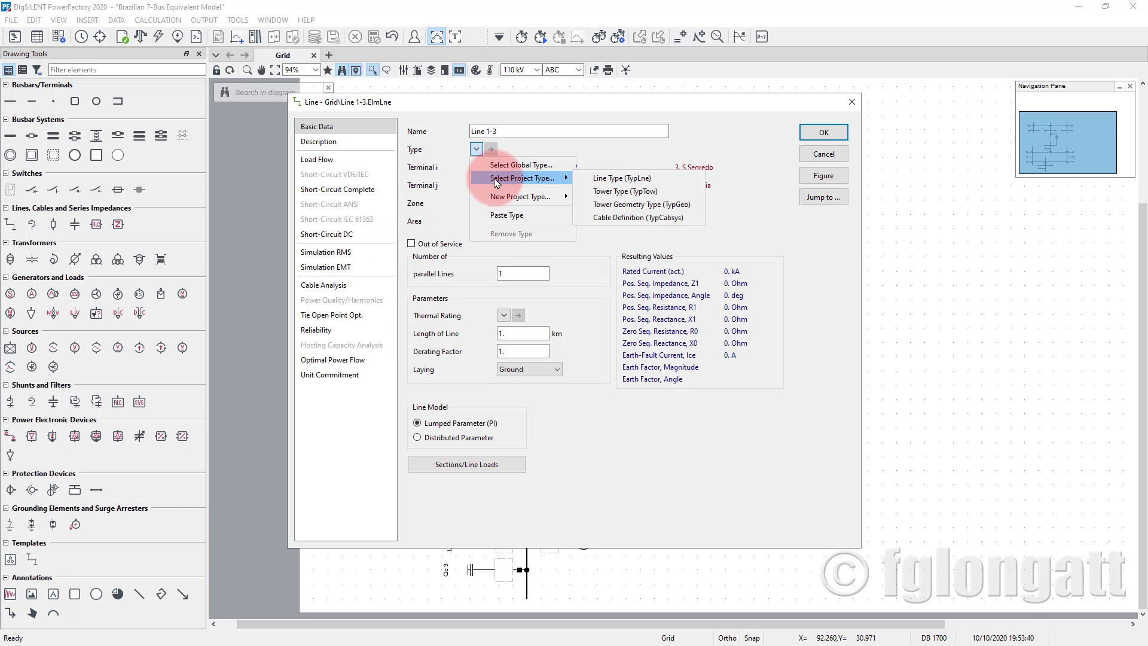
left_click(619, 179)
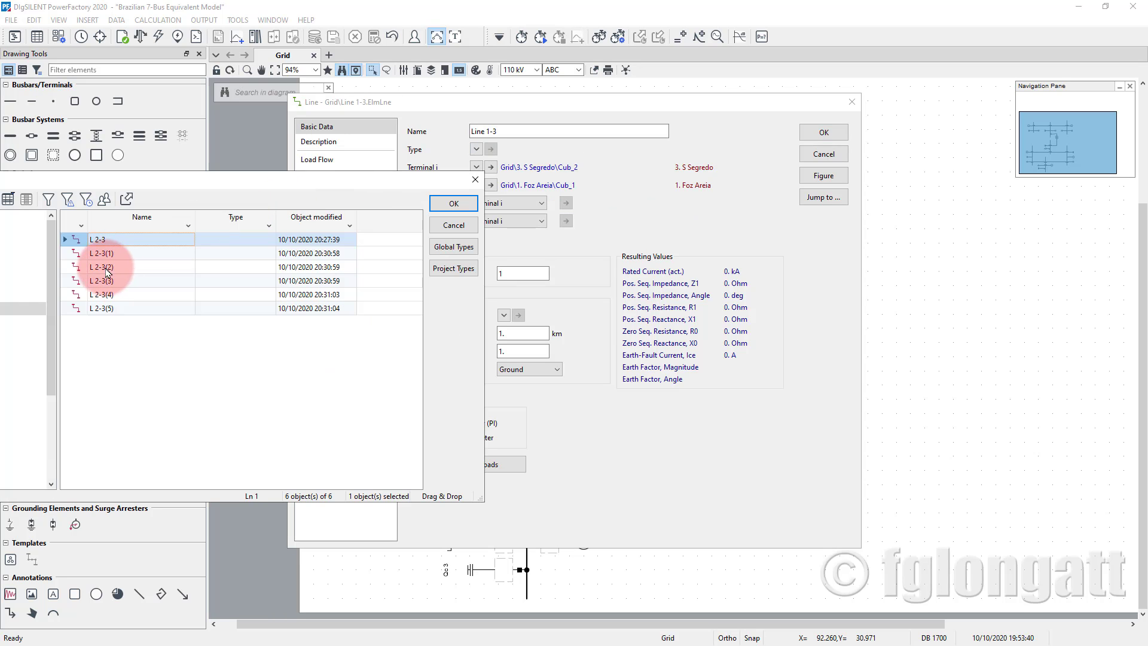
left_click(64, 267)
left_click(450, 206)
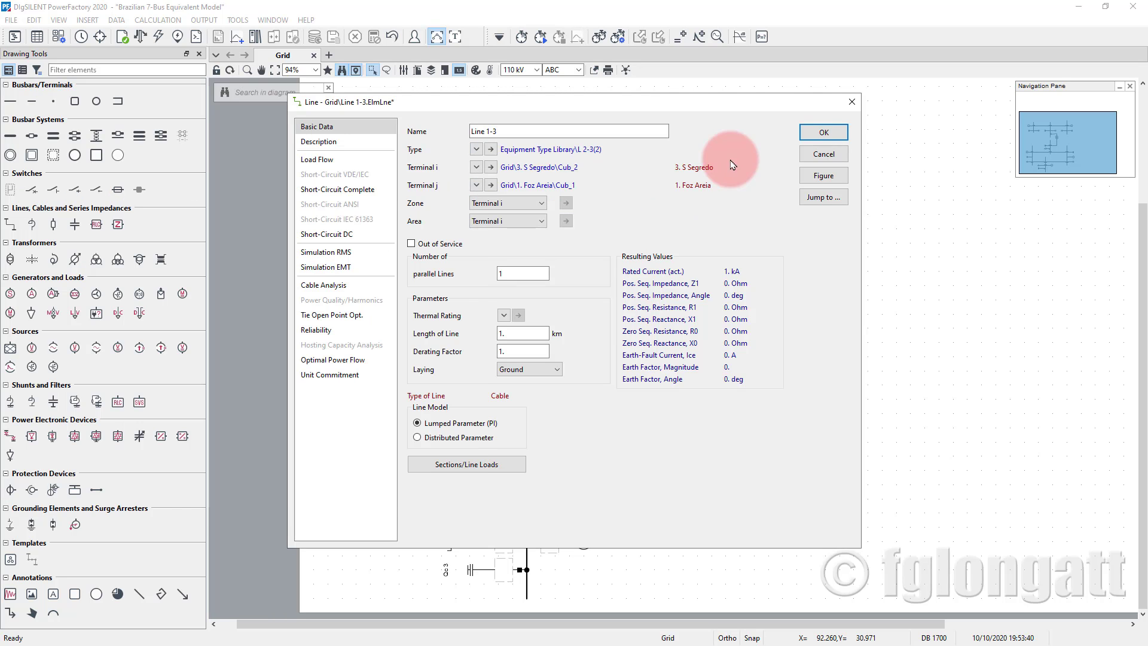
left_click(819, 132)
Step: Open the Network Model Manager and list all Line elements of the grid
left_click(19, 39)
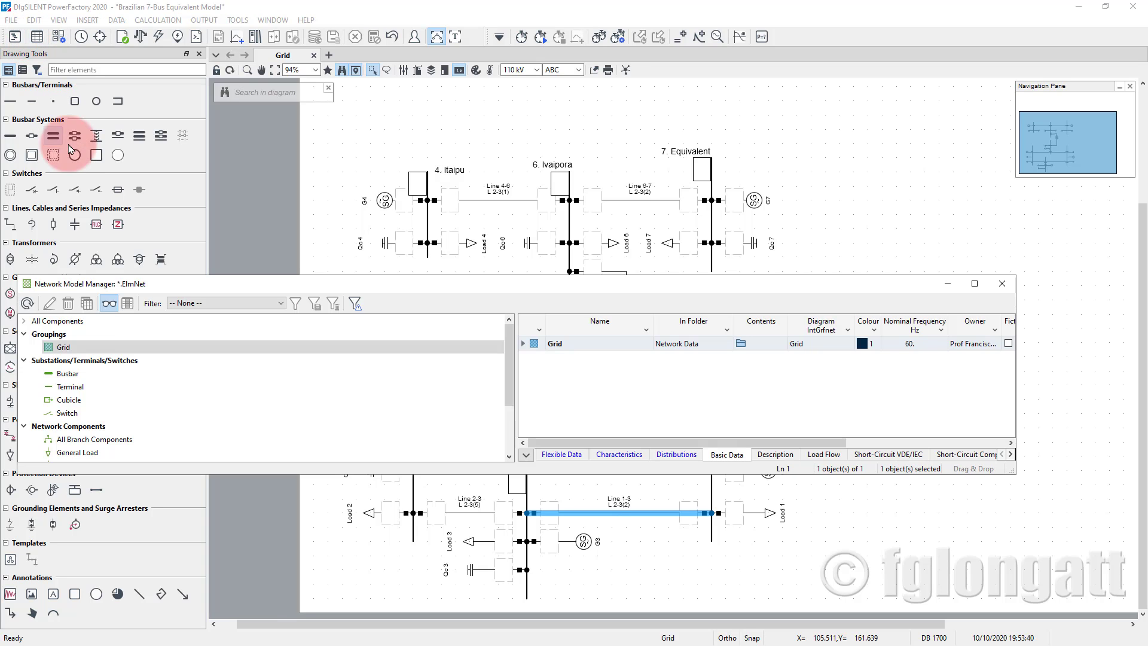
scroll(77, 441, "down", 2)
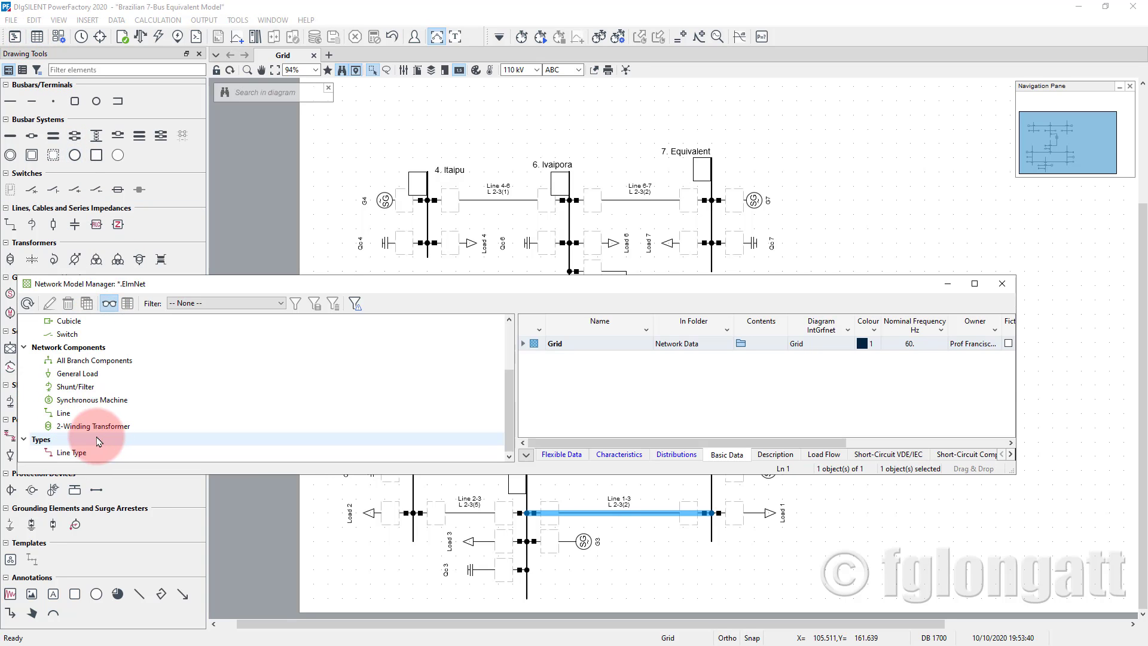
left_click(65, 412)
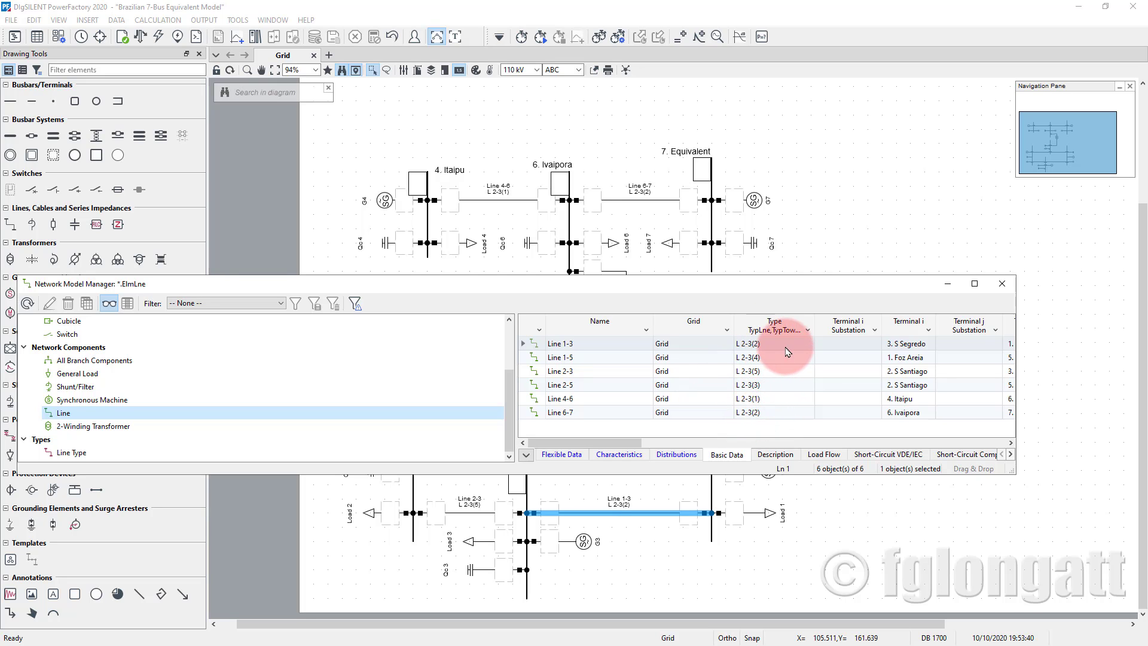
Step: Rename the line type assigned to Line 1-3 as L 1-3
double_click(770, 344)
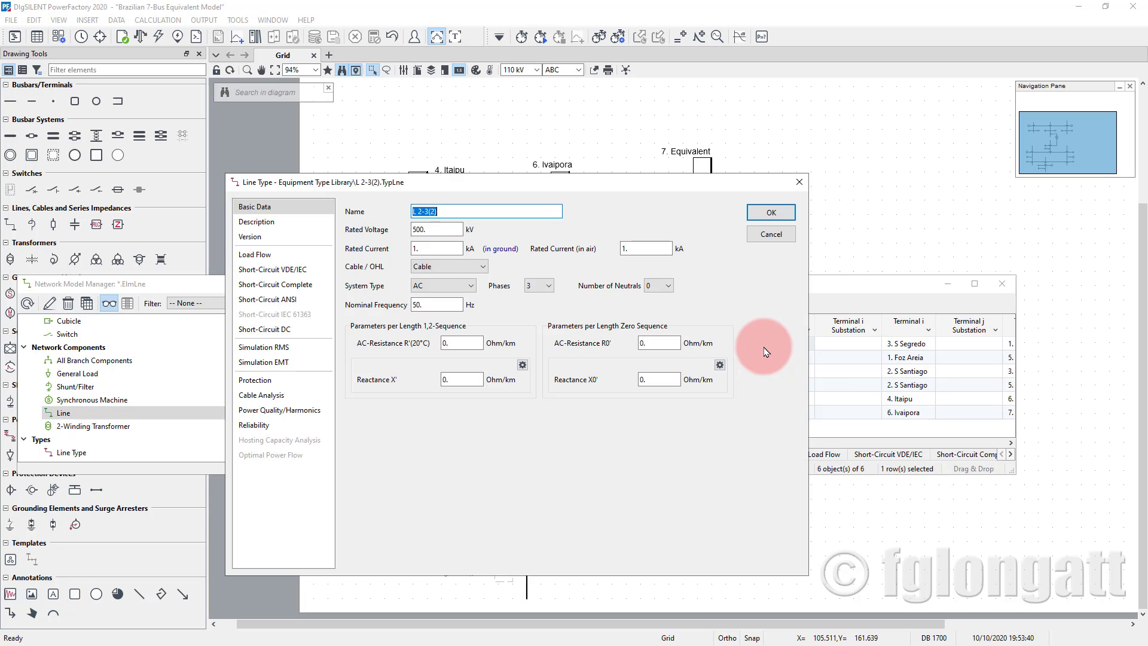
left_click_drag(467, 191, 693, 442)
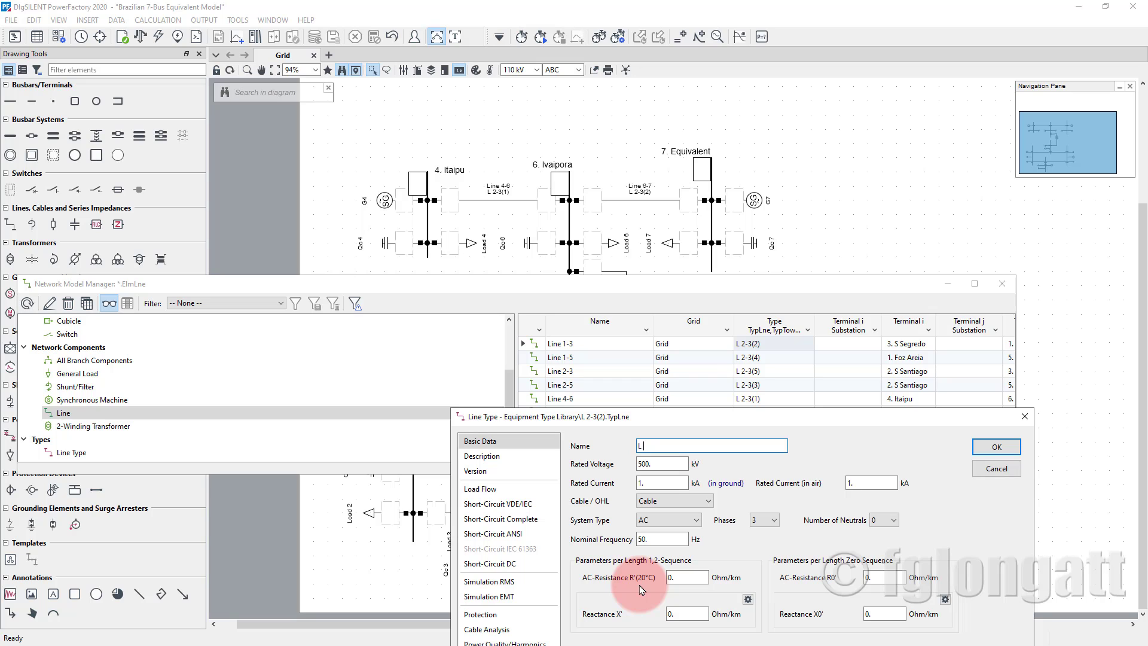
key("Return")
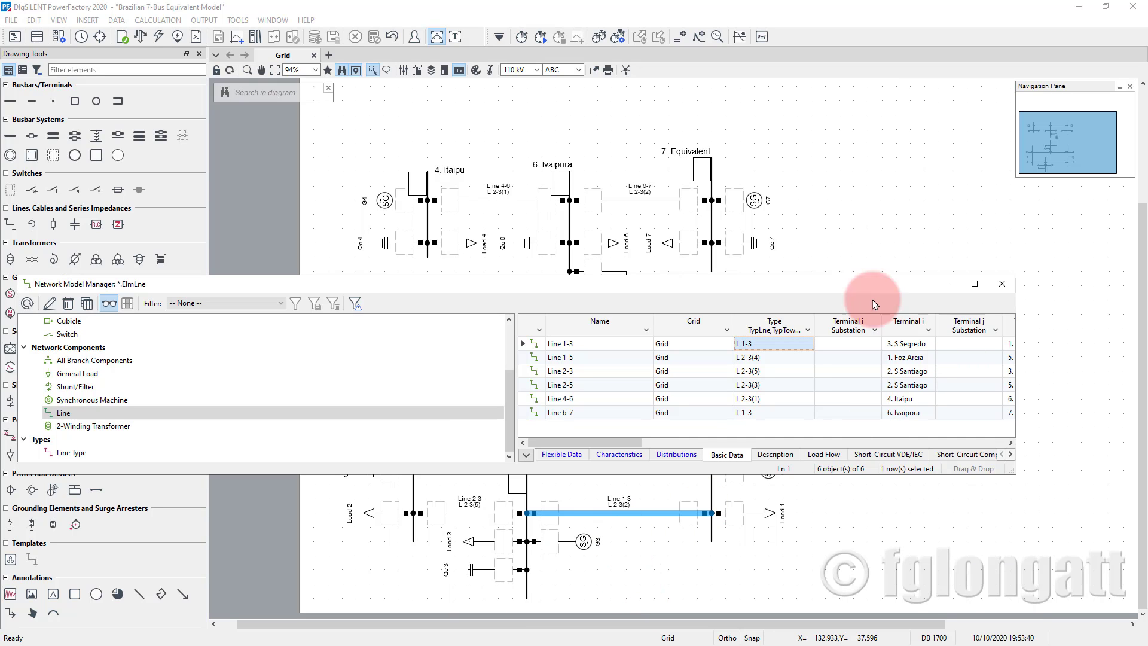
Step: Rename the line type assigned to Line 1-5 as L 1-5
left_click(763, 357)
double_click(762, 358)
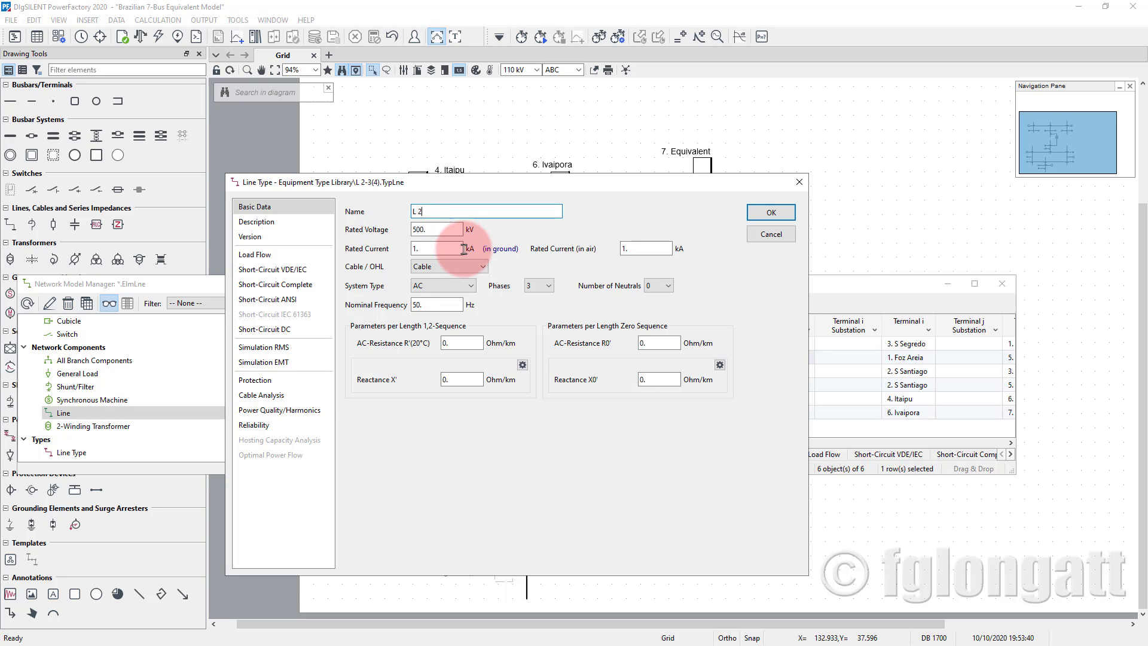
type("L 1-5")
key("Return")
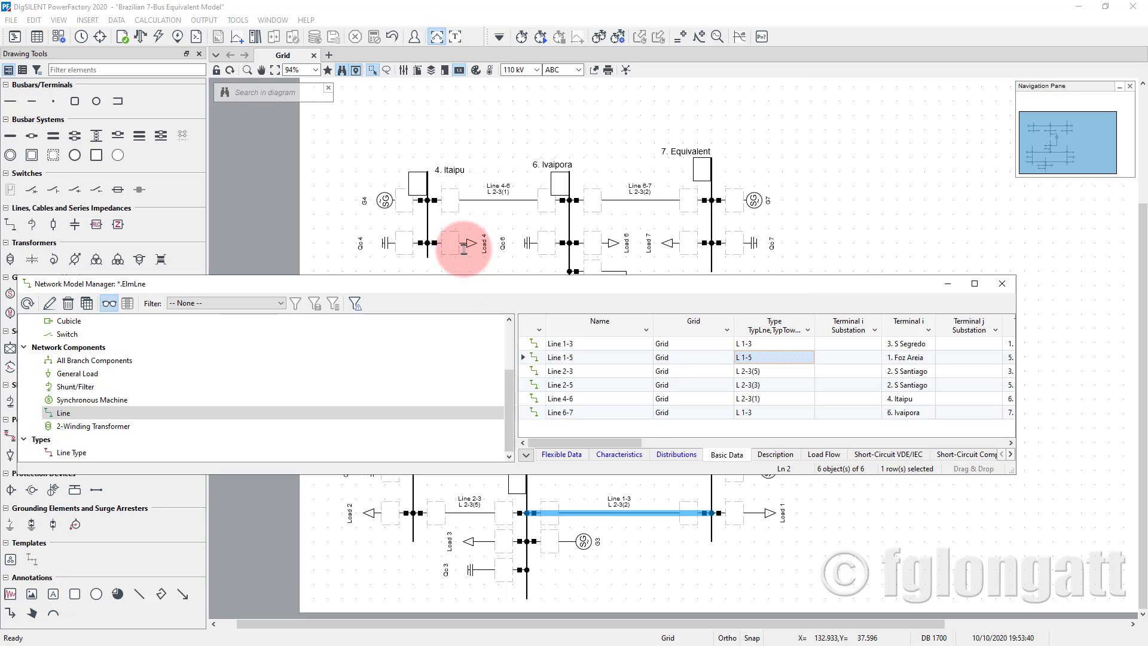
Step: Try to rename the line type assigned to Line 2-3 as L 2-3
double_click(754, 370)
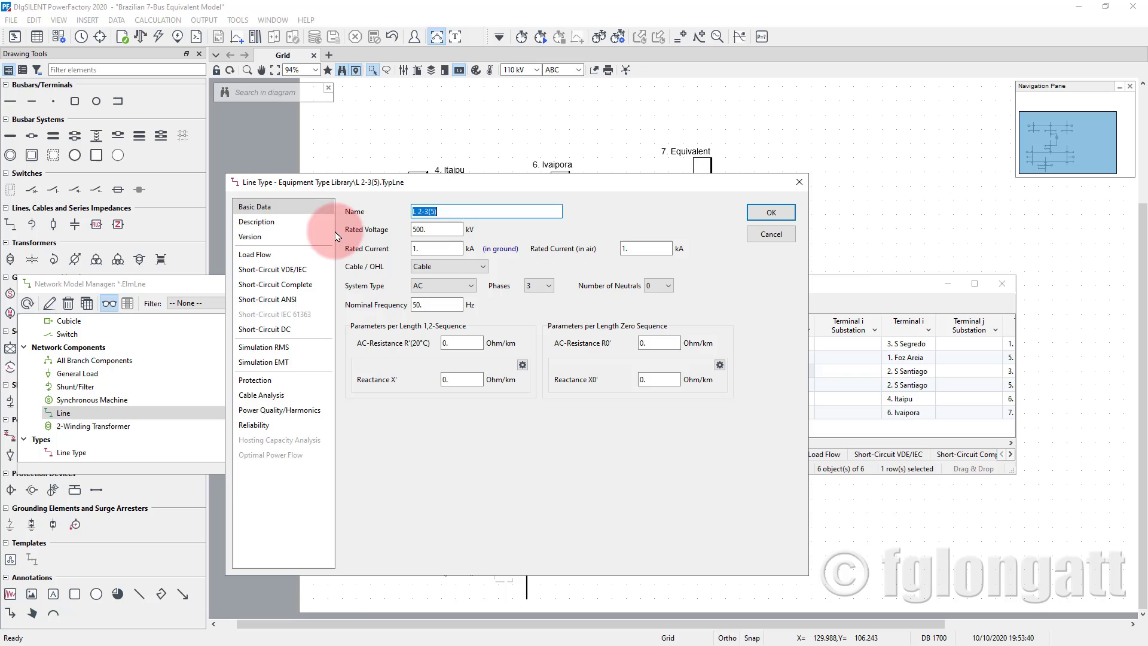
left_click(456, 213)
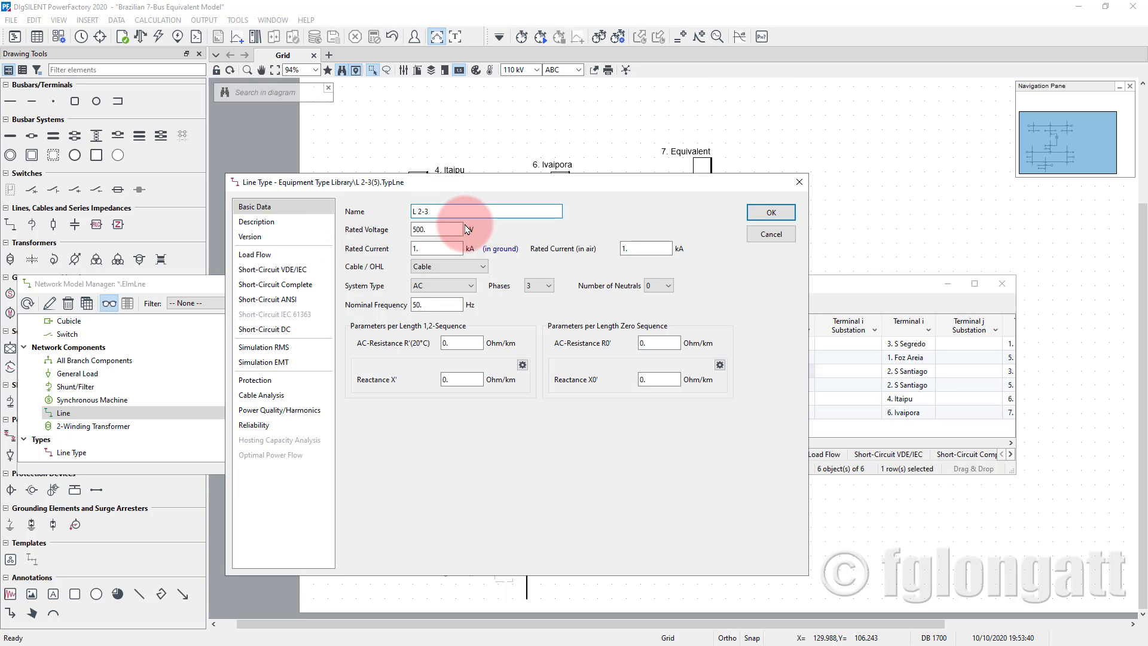
left_click_drag(571, 182, 761, 480)
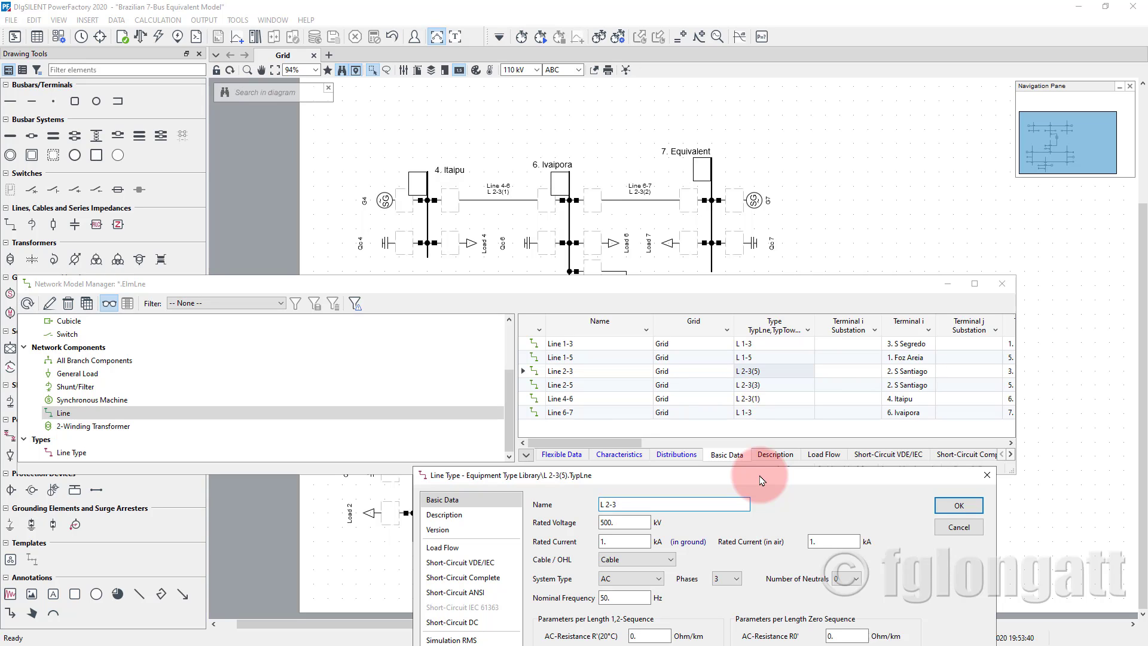
left_click(952, 506)
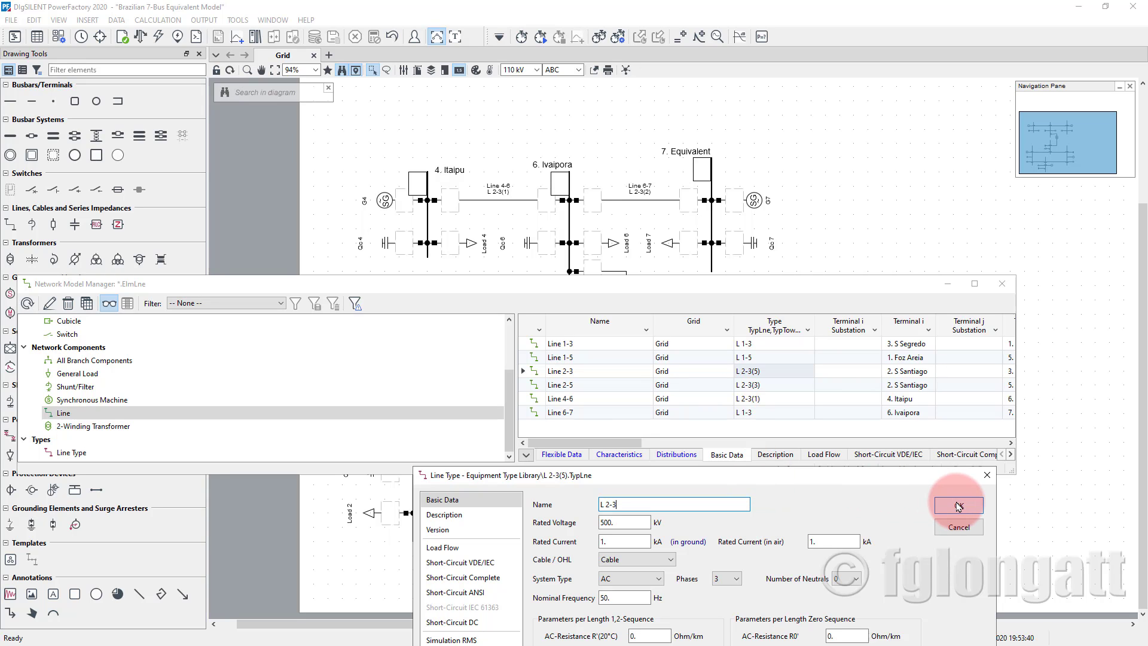
left_click(959, 505)
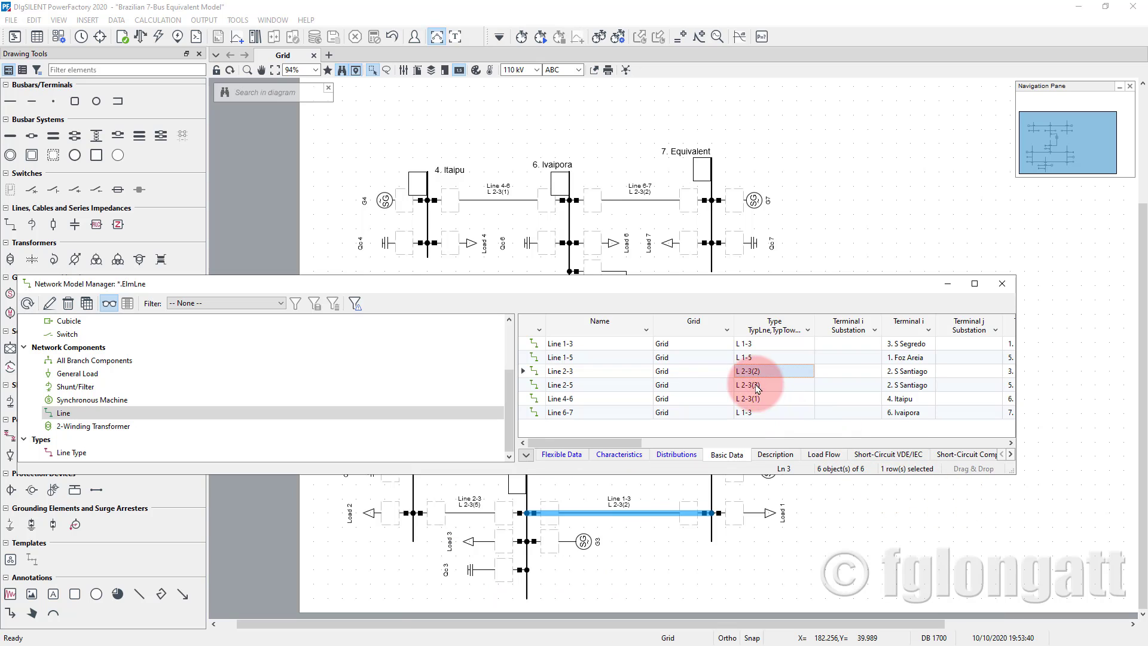
Step: Rename the line type assigned to Line 2-5 as L 2-5
double_click(743, 385)
left_click_drag(416, 189, 702, 431)
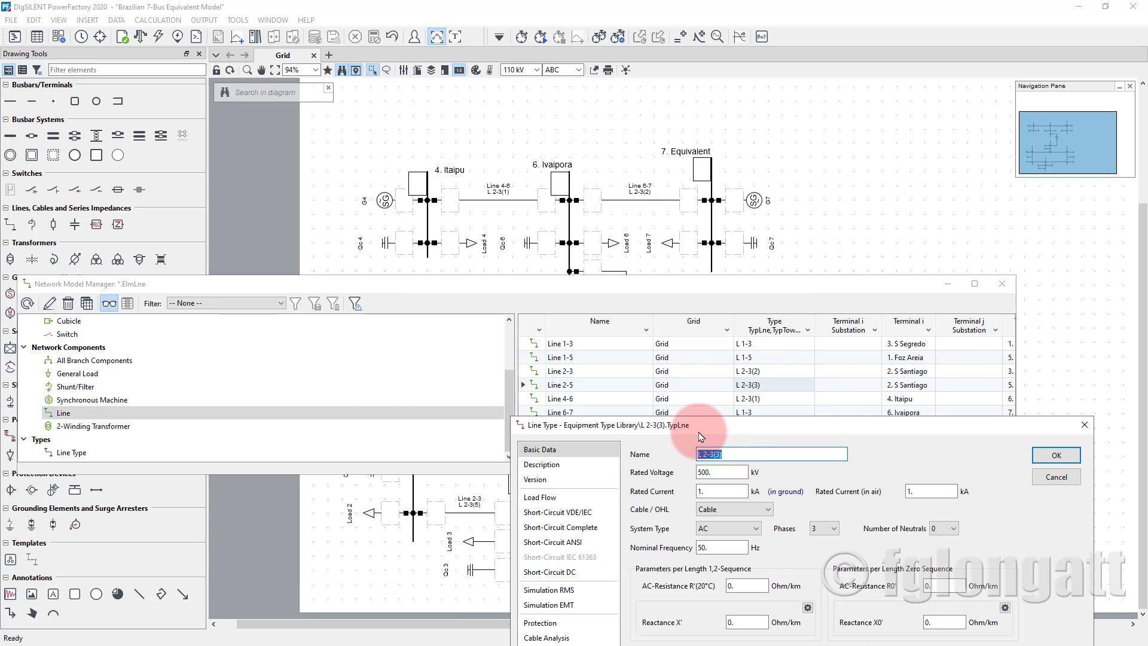
left_click(754, 458)
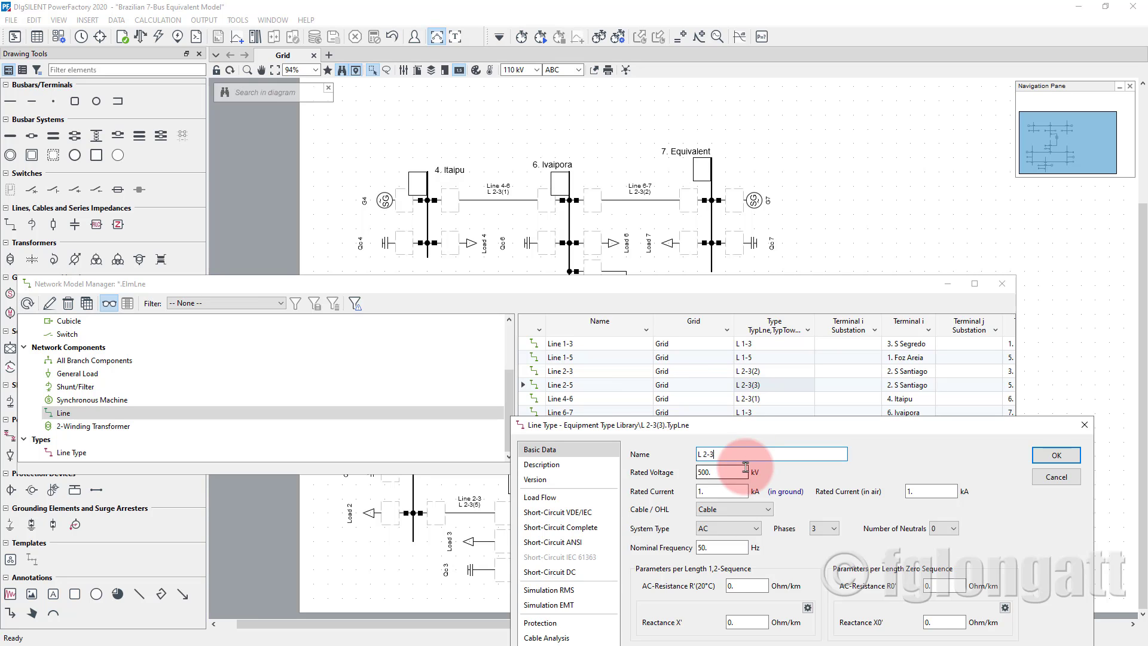
type("5")
key("Return")
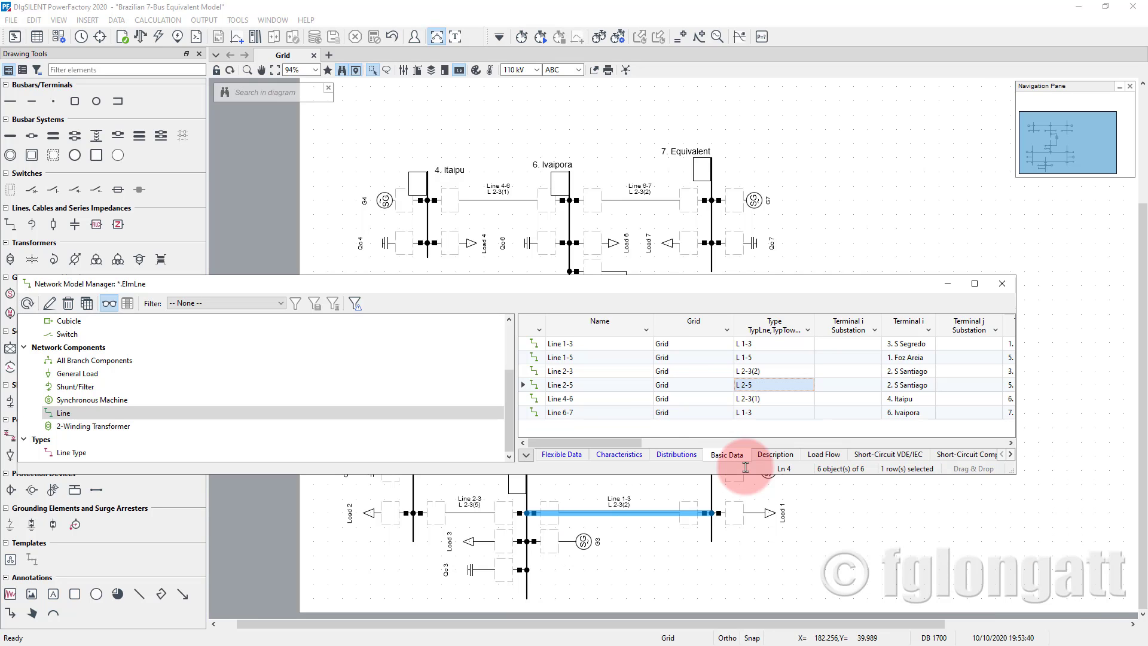
Step: Rename the line type assigned to Line 4-6 as L 4-6
double_click(748, 398)
left_click(470, 210)
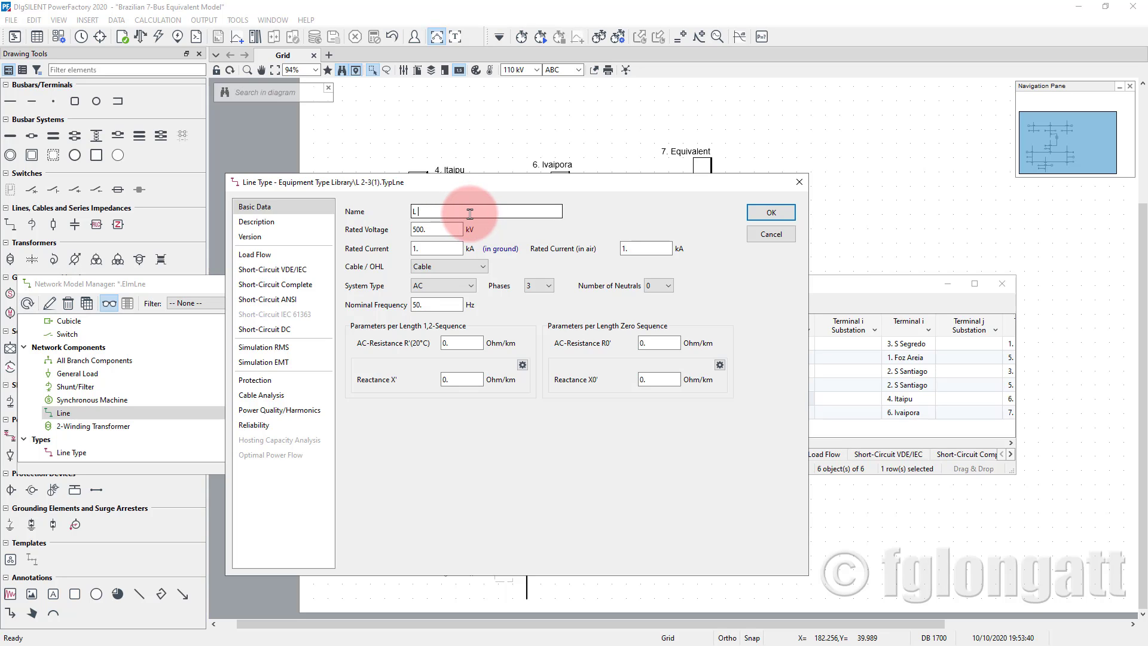
type("L 4-6")
key("Return")
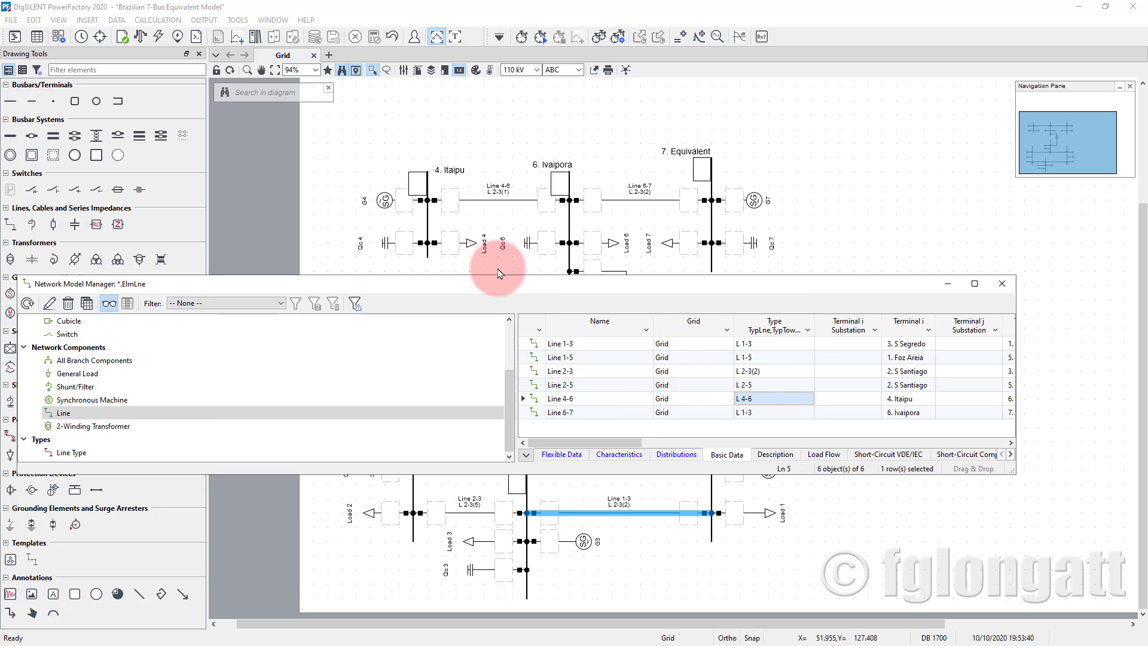
Step: Rename the line type assigned to Line 6-7 as L 6-7
double_click(761, 414)
left_click(496, 211)
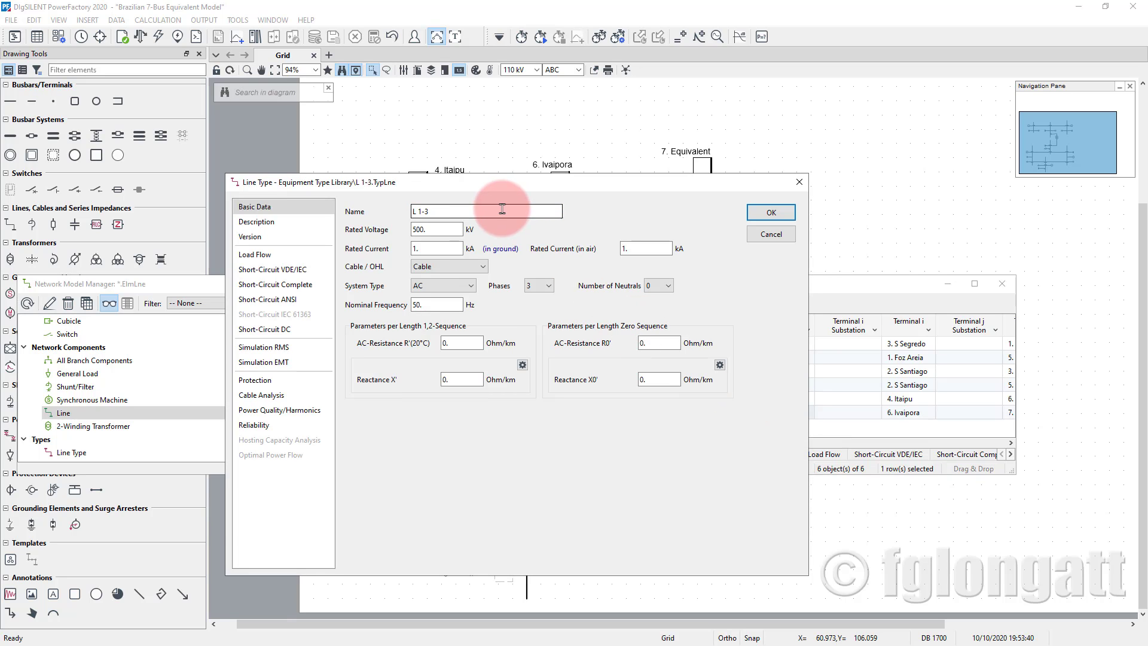
type("L 6-")
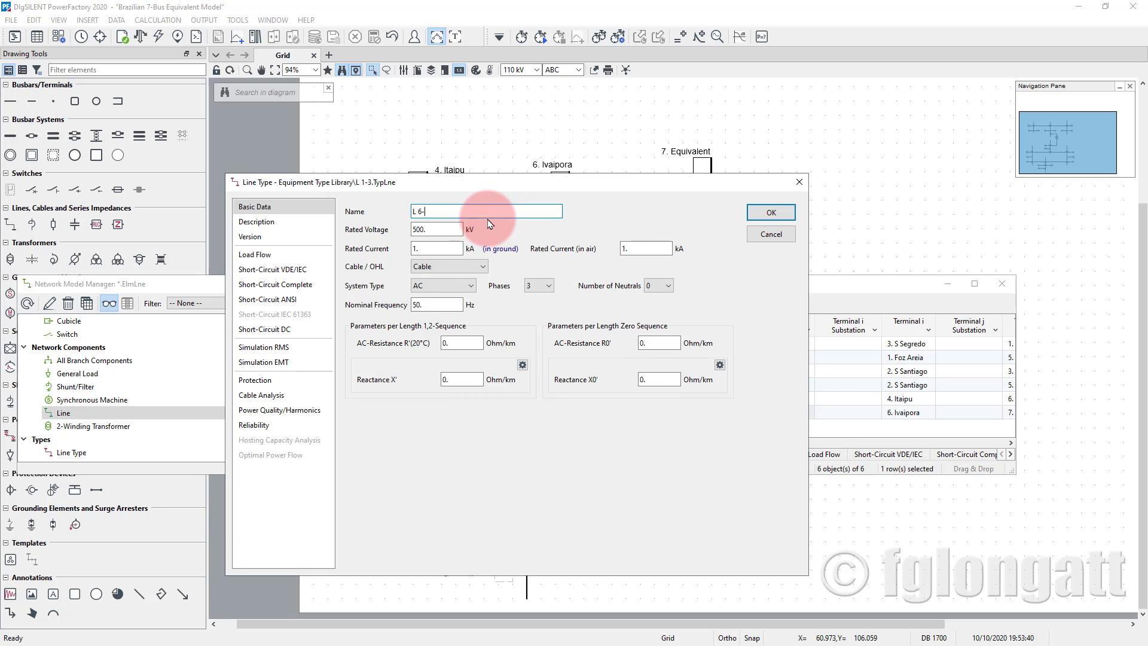
type("7")
key("Return")
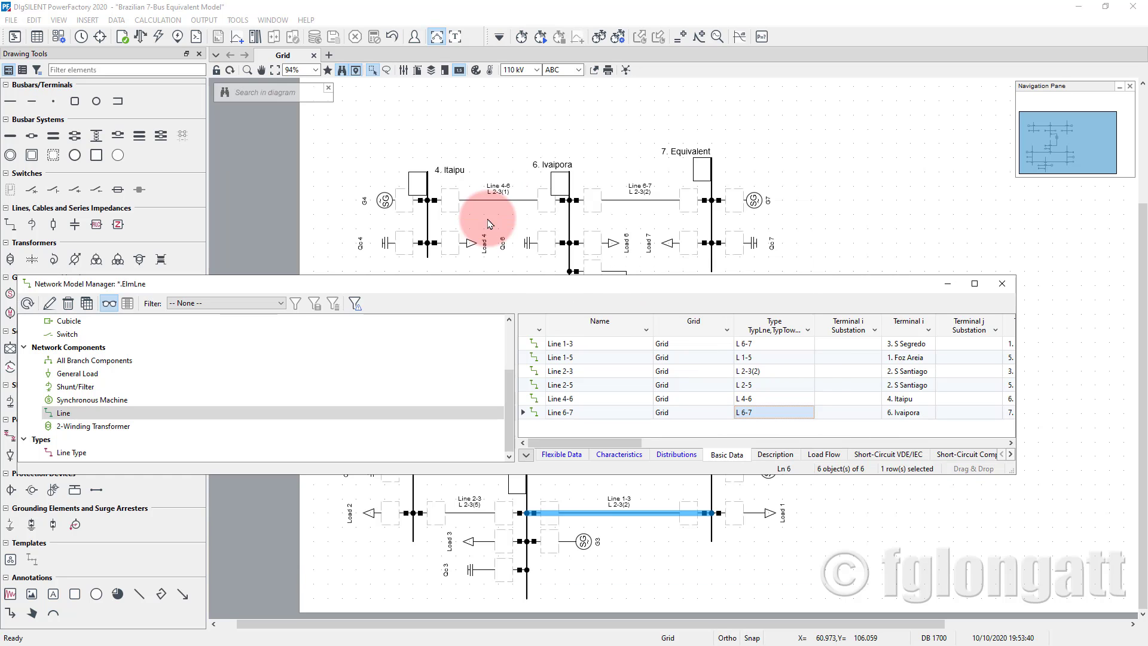
Step: Try to rename the line type assigned to Line 2-3 as L 2-3
double_click(770, 371)
left_click(451, 211)
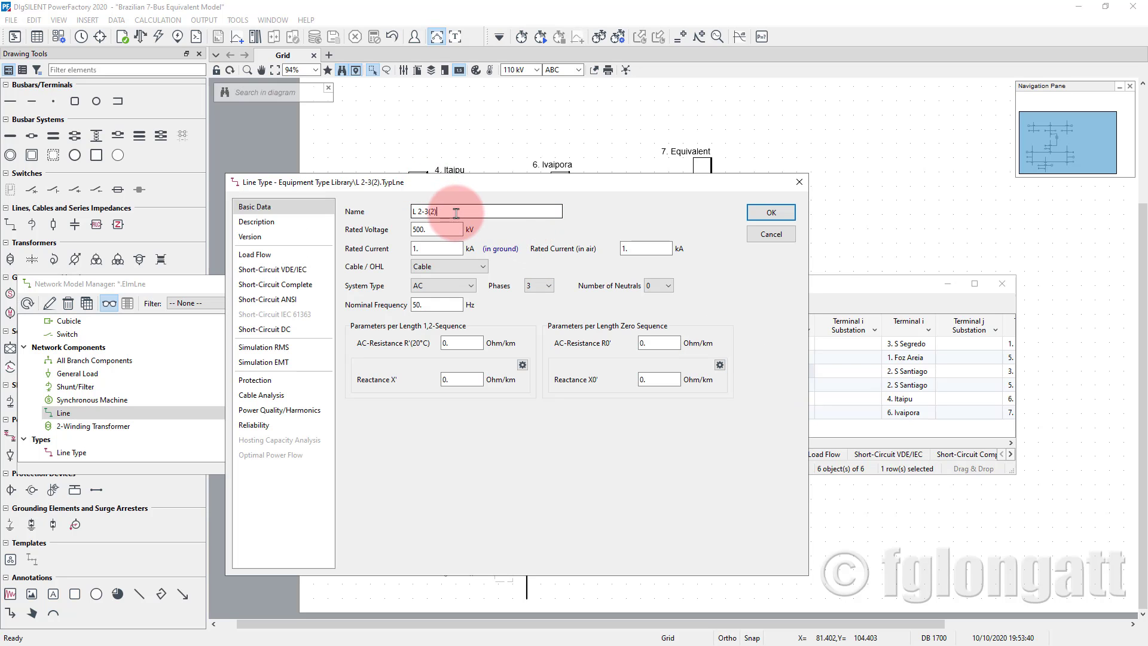
key("Return")
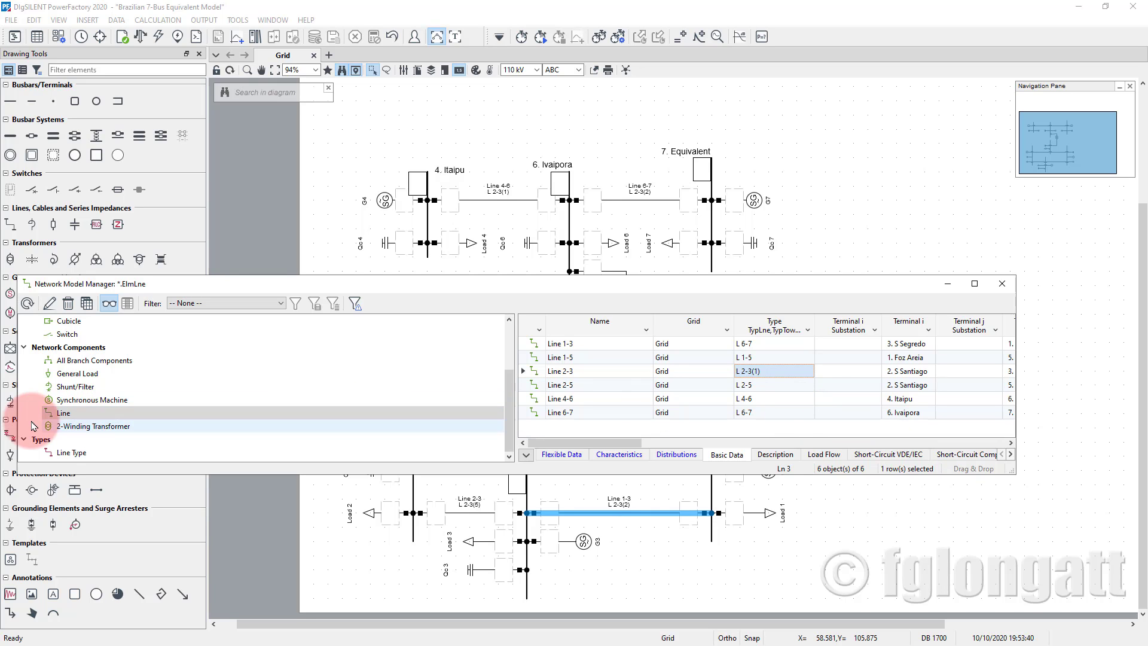
left_click(66, 453)
double_click(565, 361)
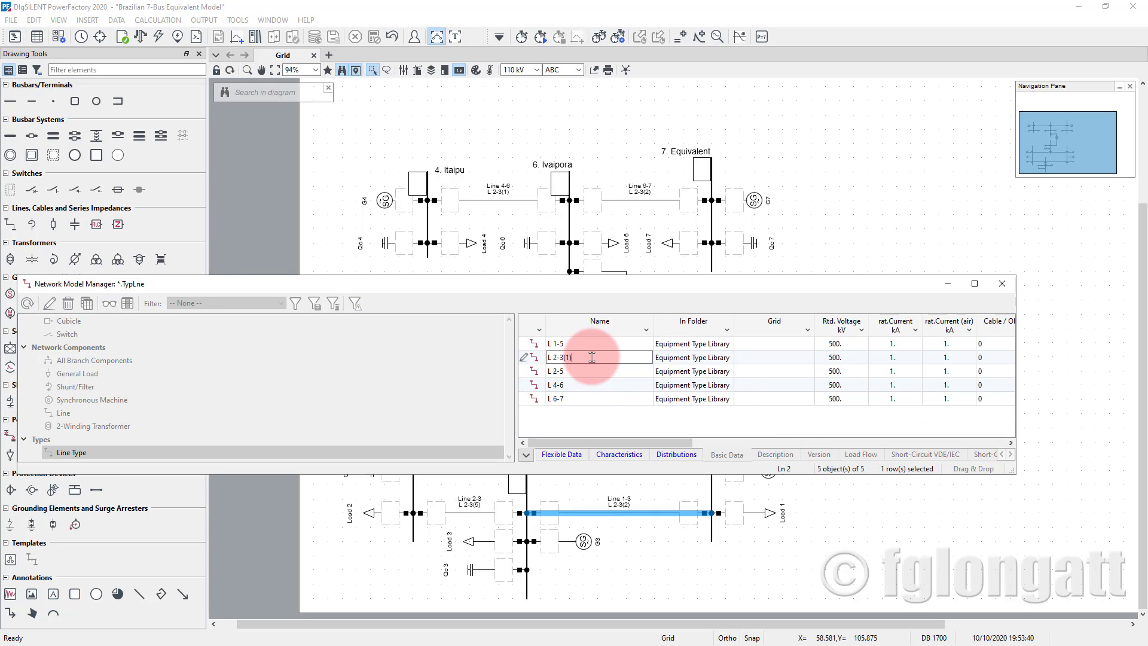
key("Escape")
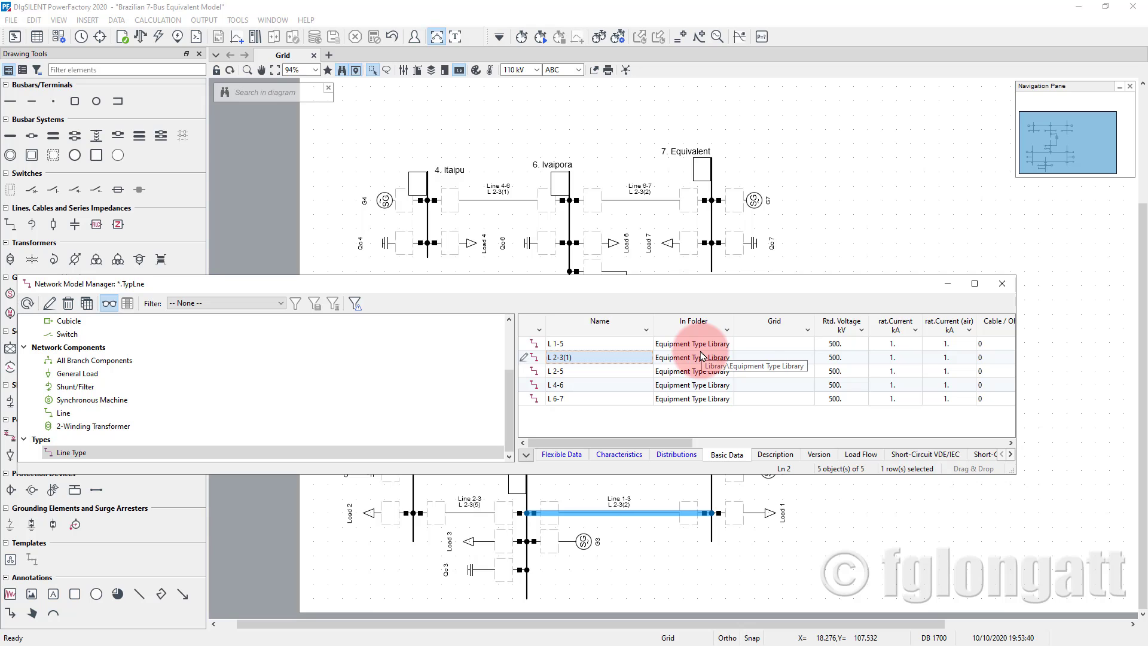
left_click(1002, 284)
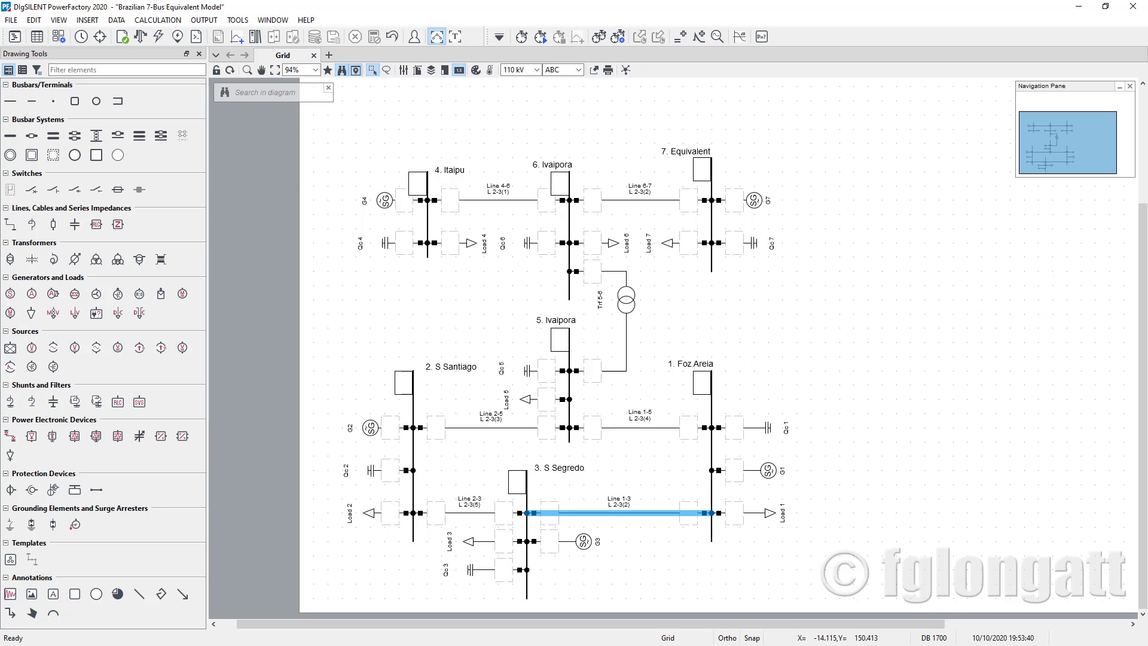
Step: Reopen the line list in the Network Model Manager and rename the line type assigned to Line 1-3 as L 1-3
left_click(37, 36)
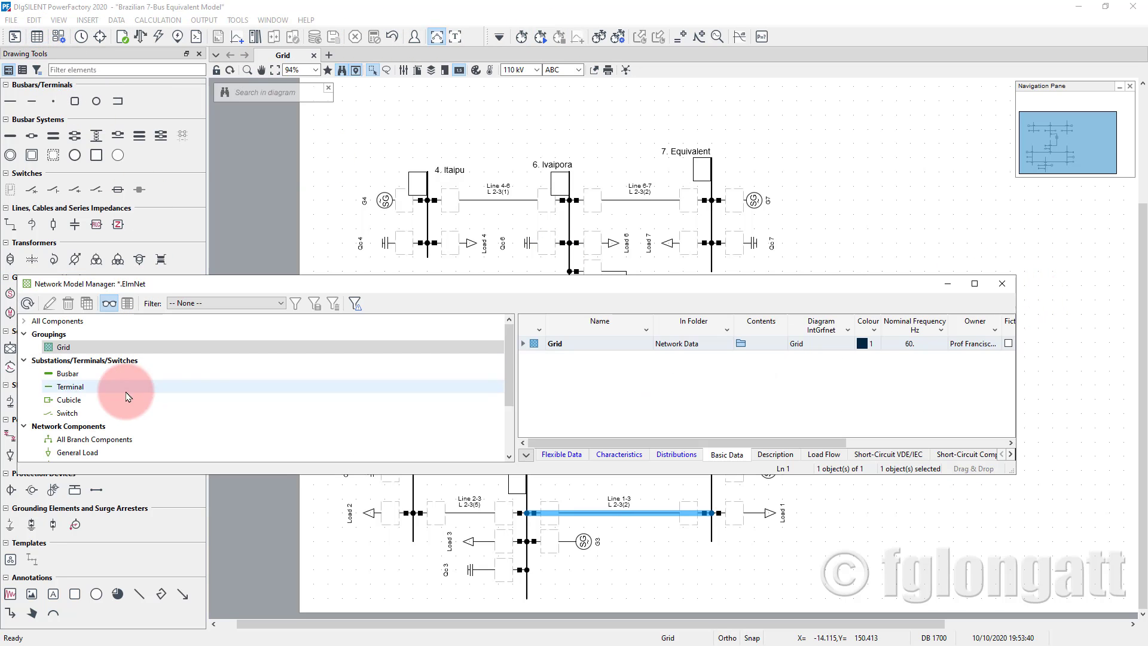
scroll(84, 413, "down", 2)
left_click(66, 413)
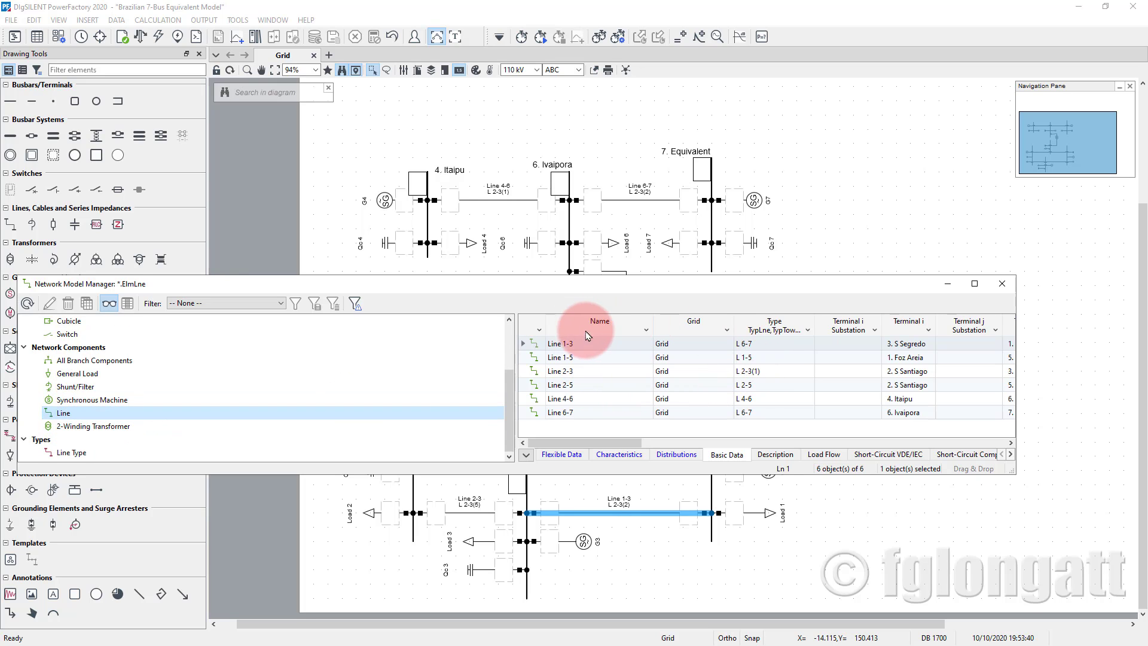
left_click(765, 346)
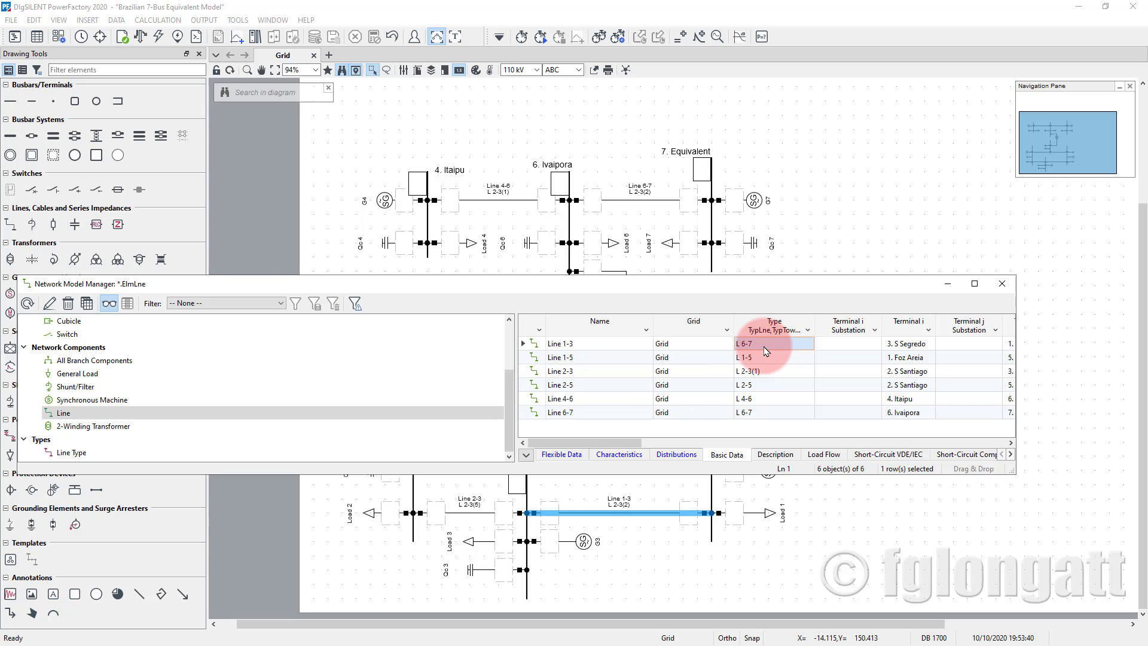
double_click(766, 351)
left_click_drag(434, 210, 458, 208)
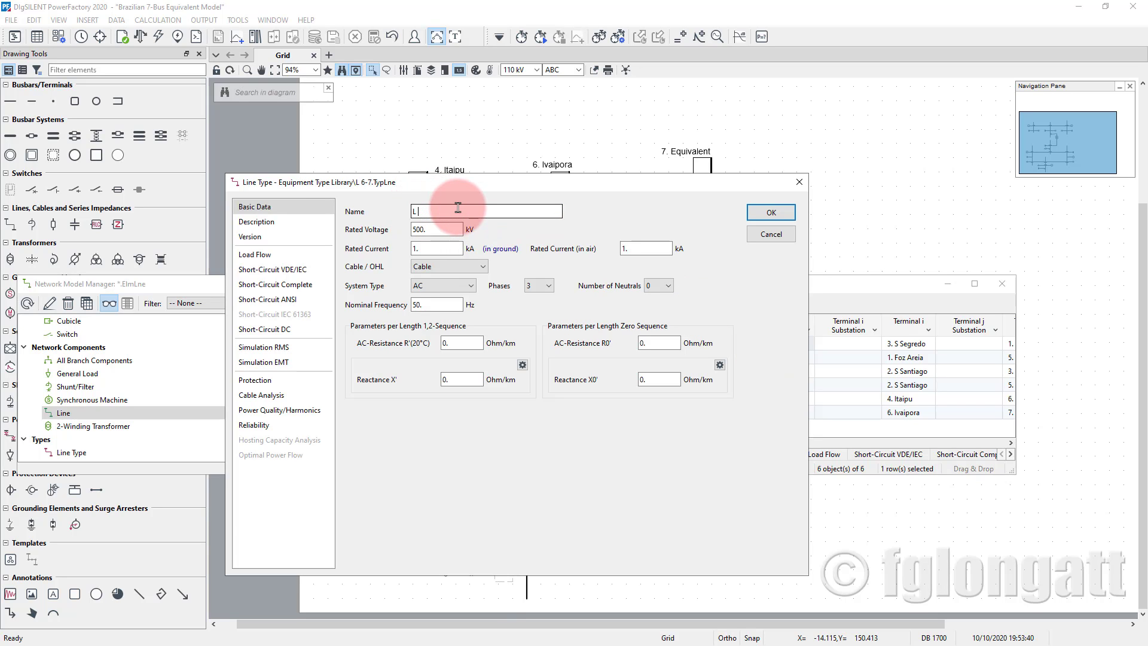
type("1-3")
key("Return")
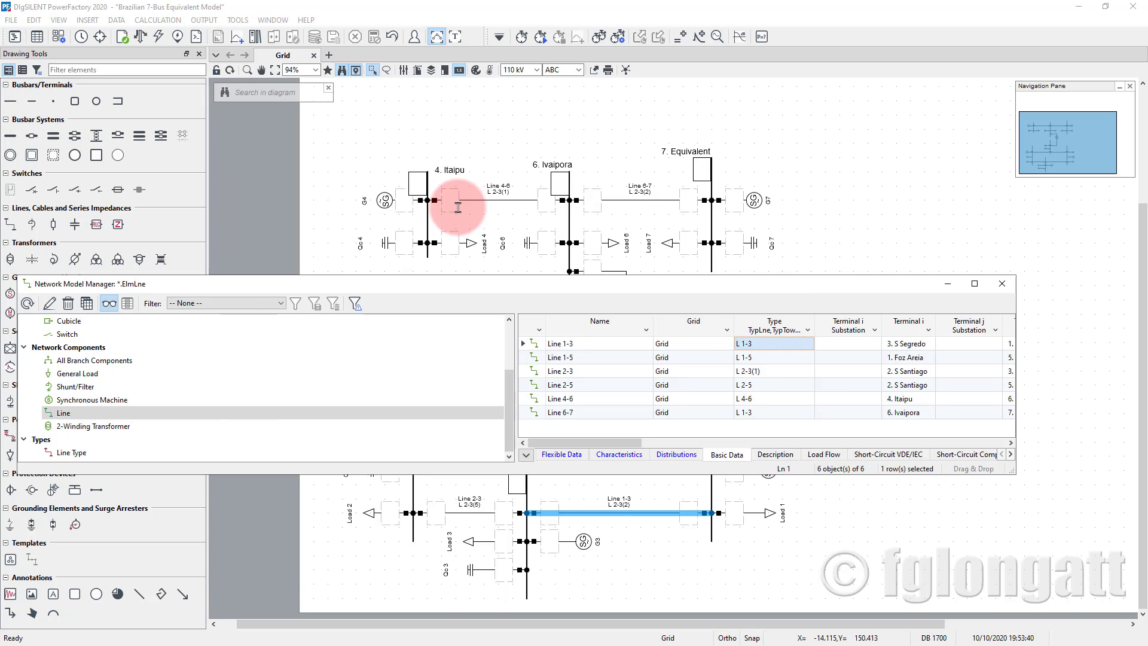
Step: Rename the line type assigned to Line 6-7 as L 6-7
left_click(747, 371)
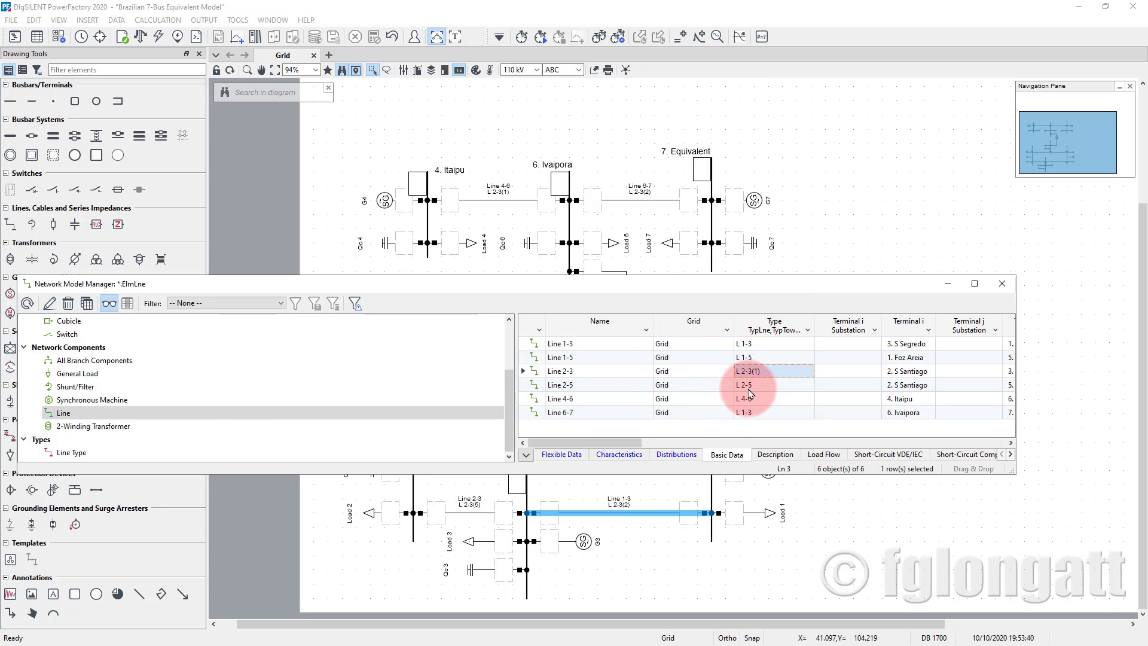
left_click(749, 389)
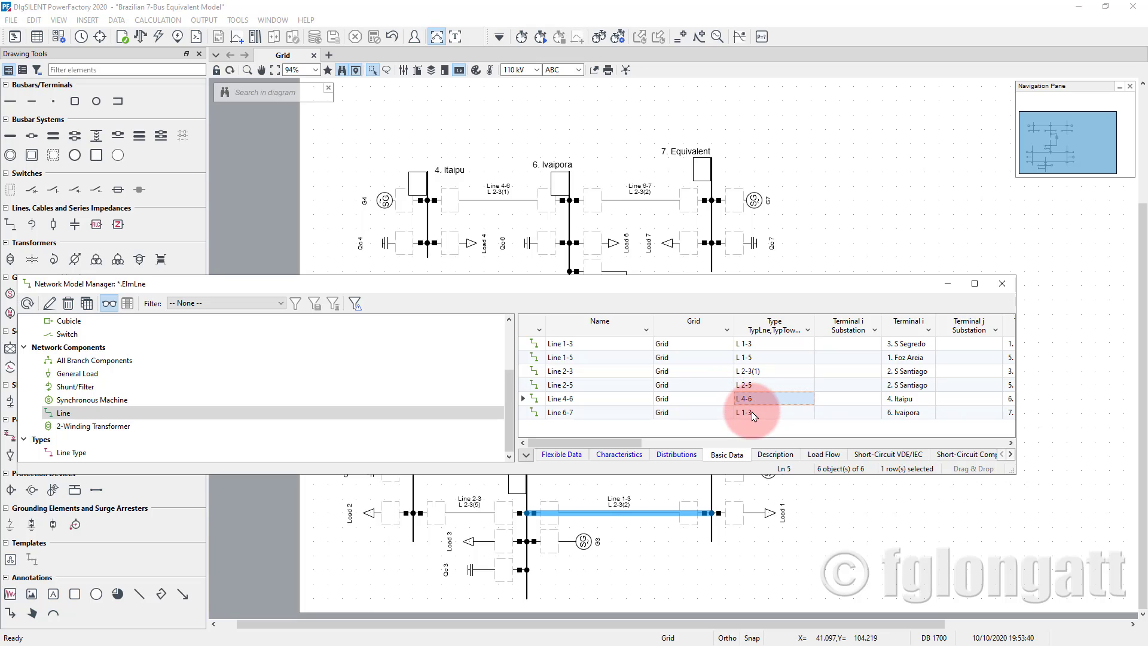
double_click(755, 412)
left_click_drag(439, 210, 364, 187)
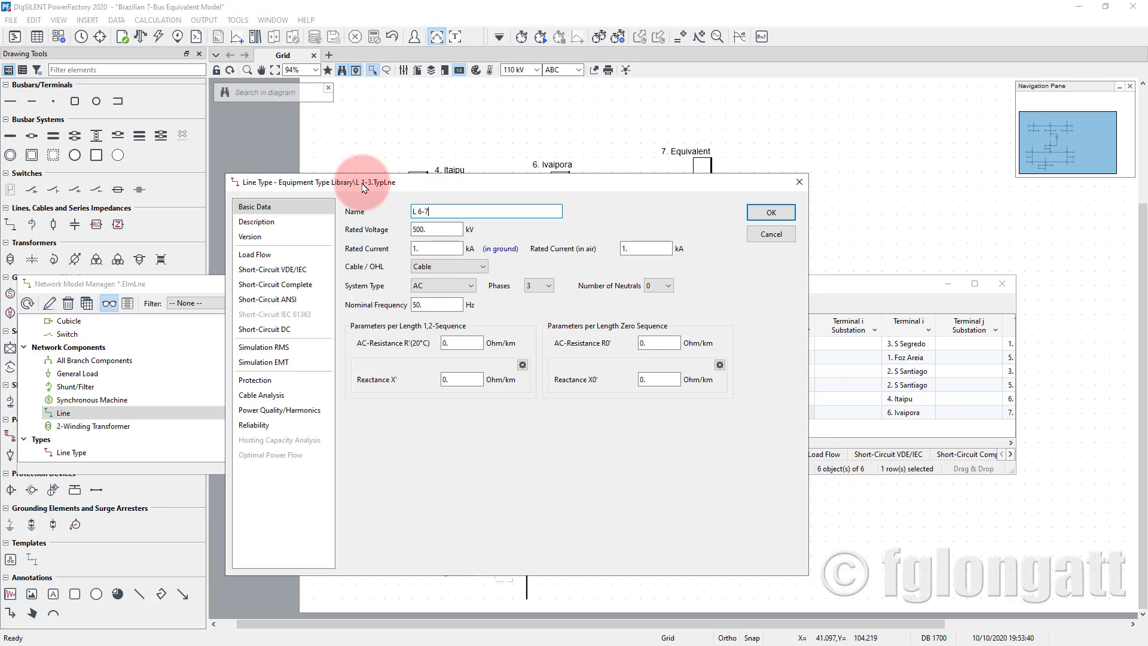
key("Return")
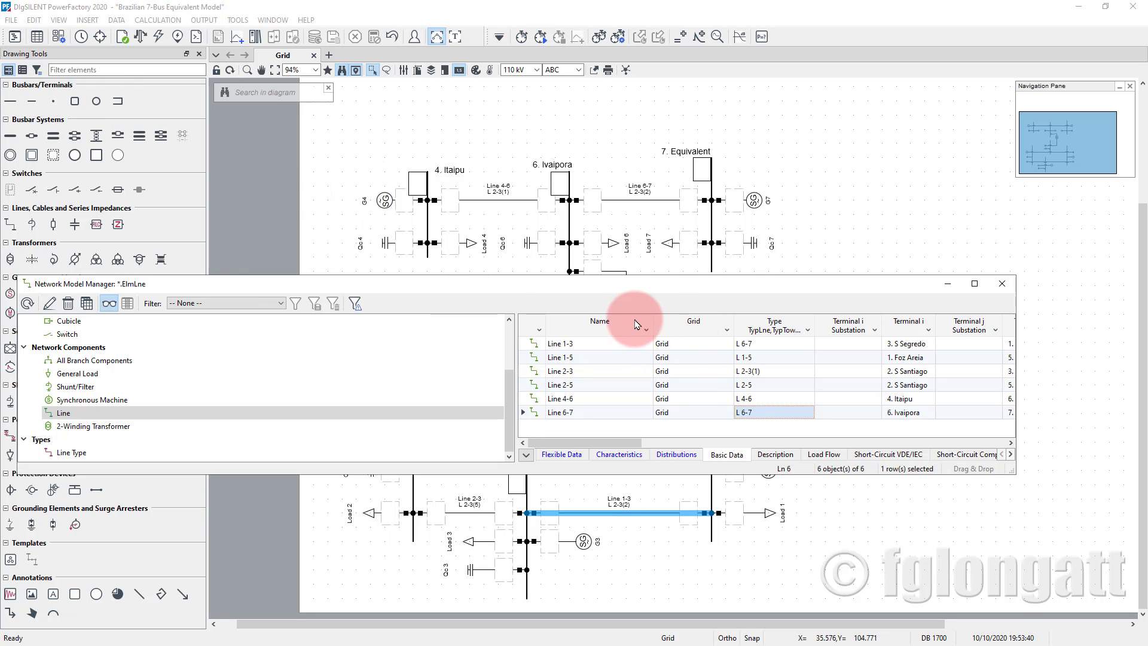
left_click(533, 414)
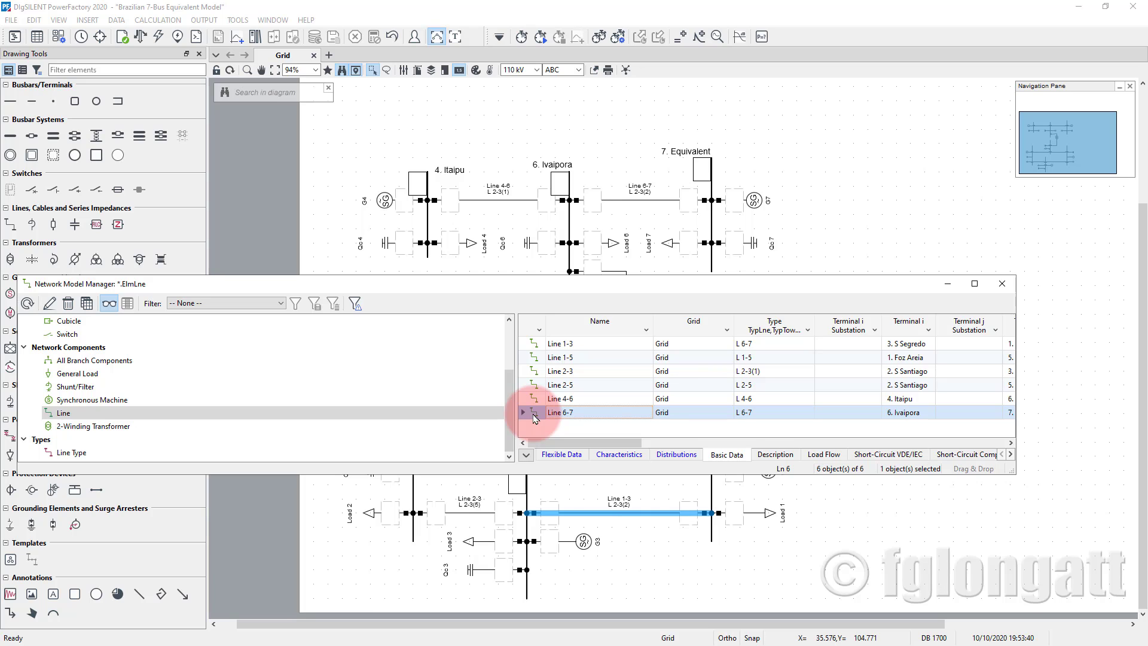
double_click(755, 345)
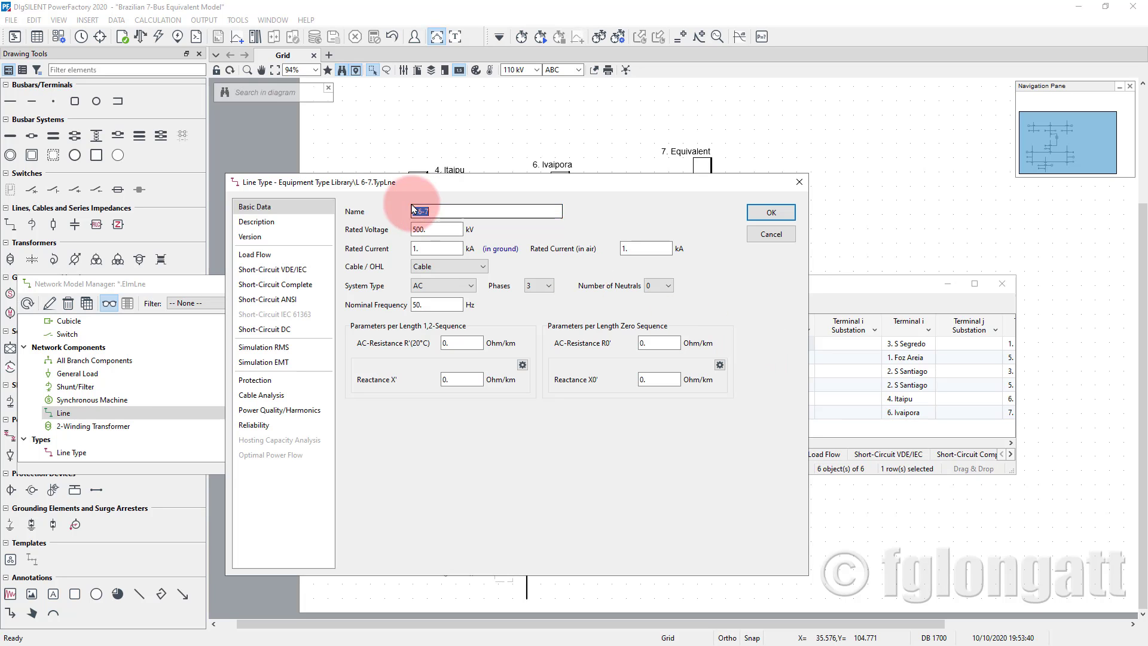
left_click(447, 211)
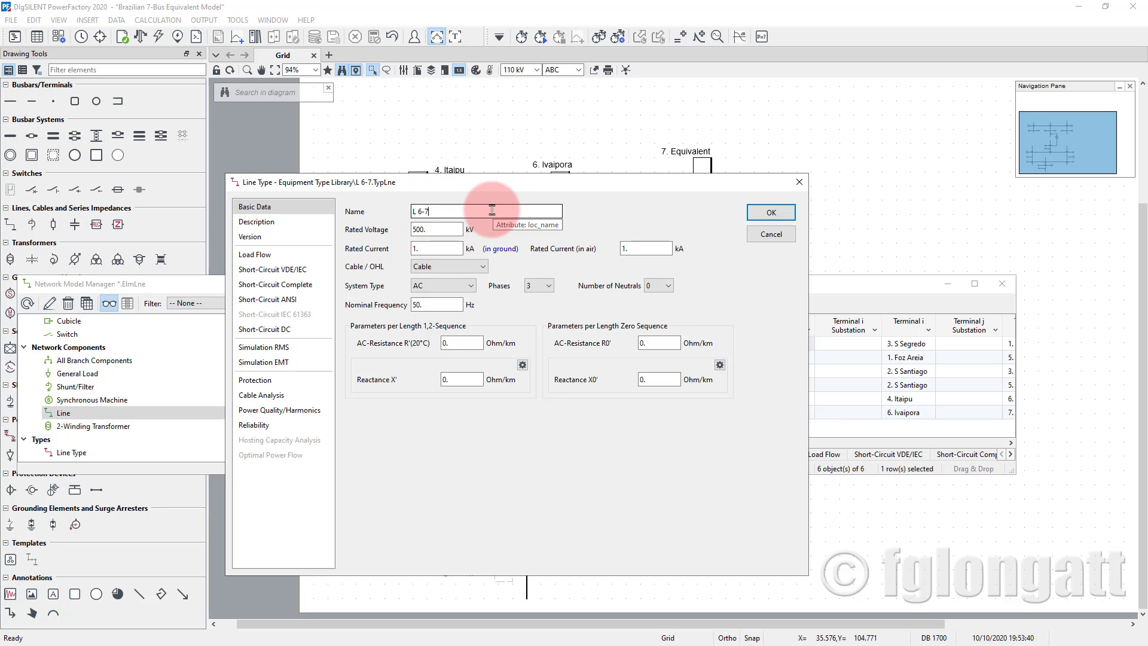
left_click(799, 182)
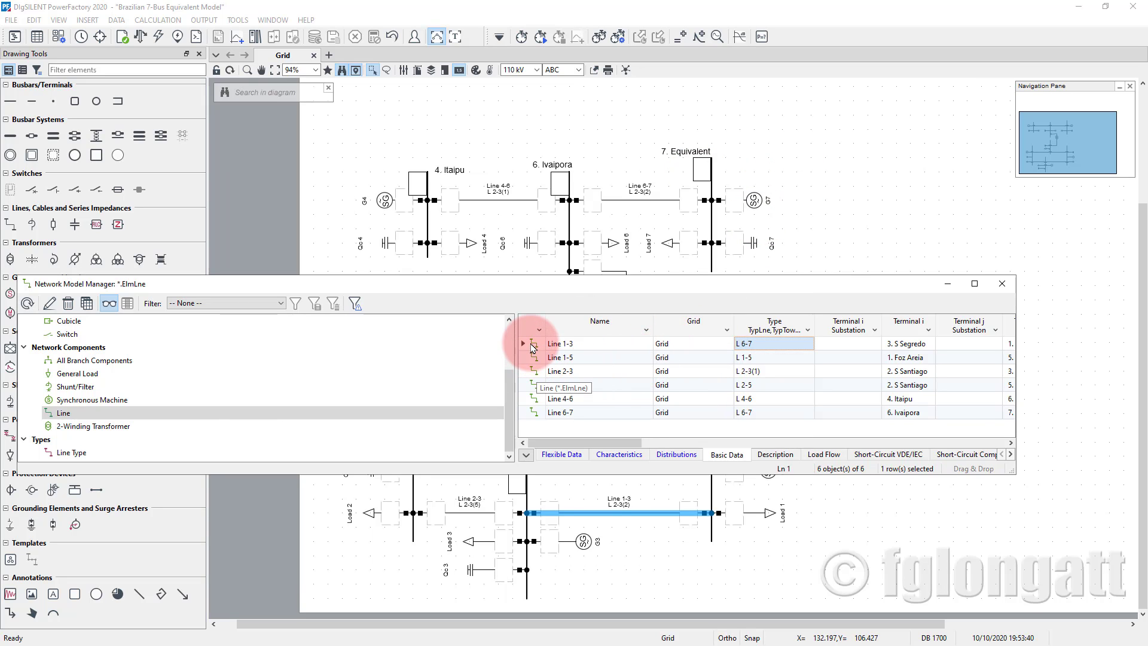
Step: Assign the existing project line type L 2-3 to Line 2-3
double_click(540, 373)
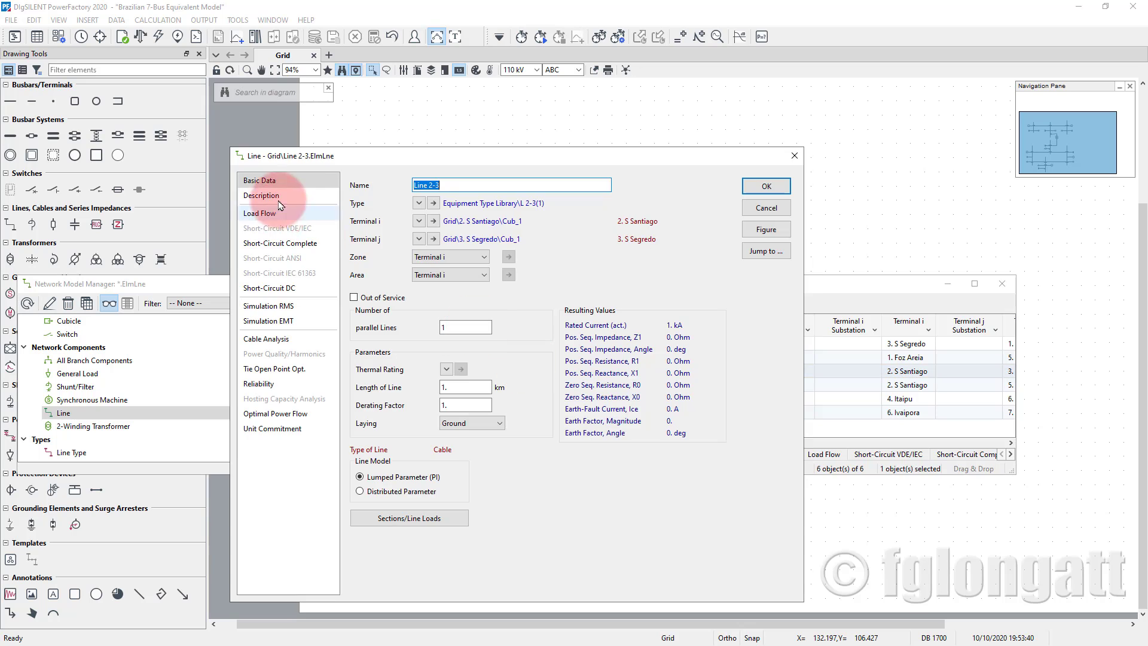
left_click(419, 203)
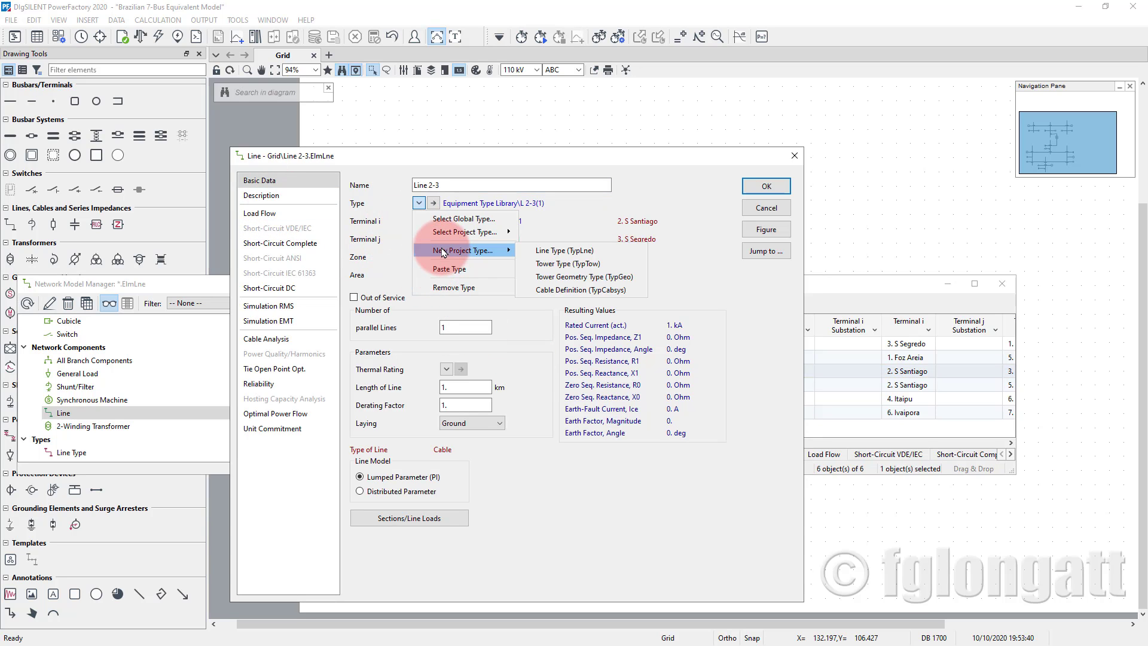
mouse_move(454, 232)
left_click(551, 232)
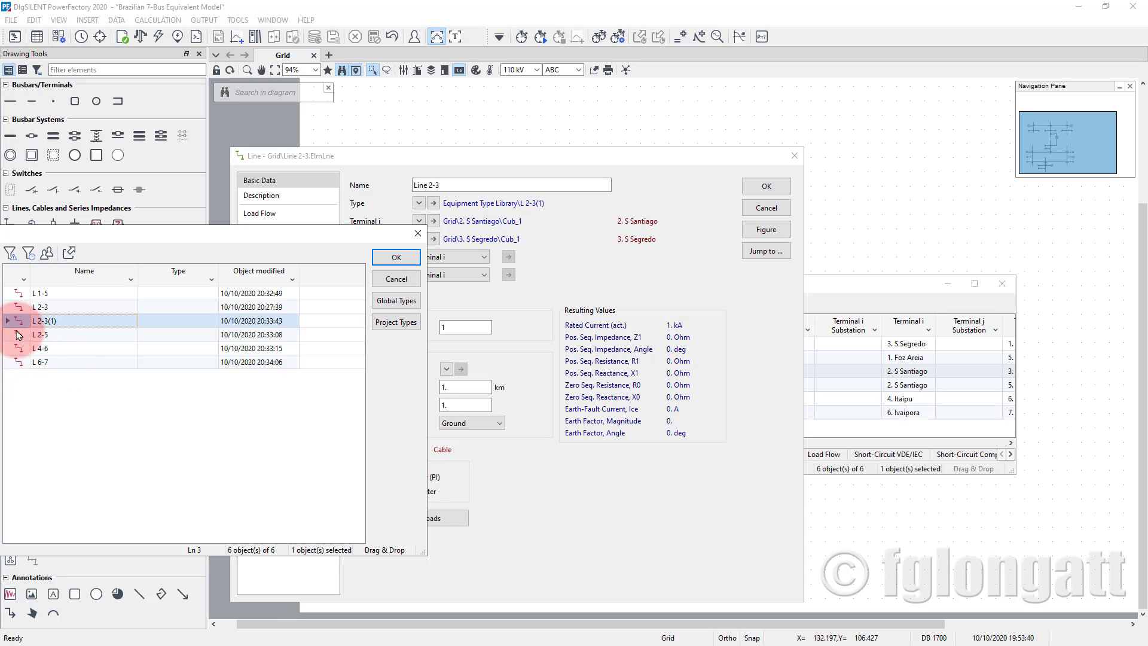
left_click(15, 309)
left_click(386, 257)
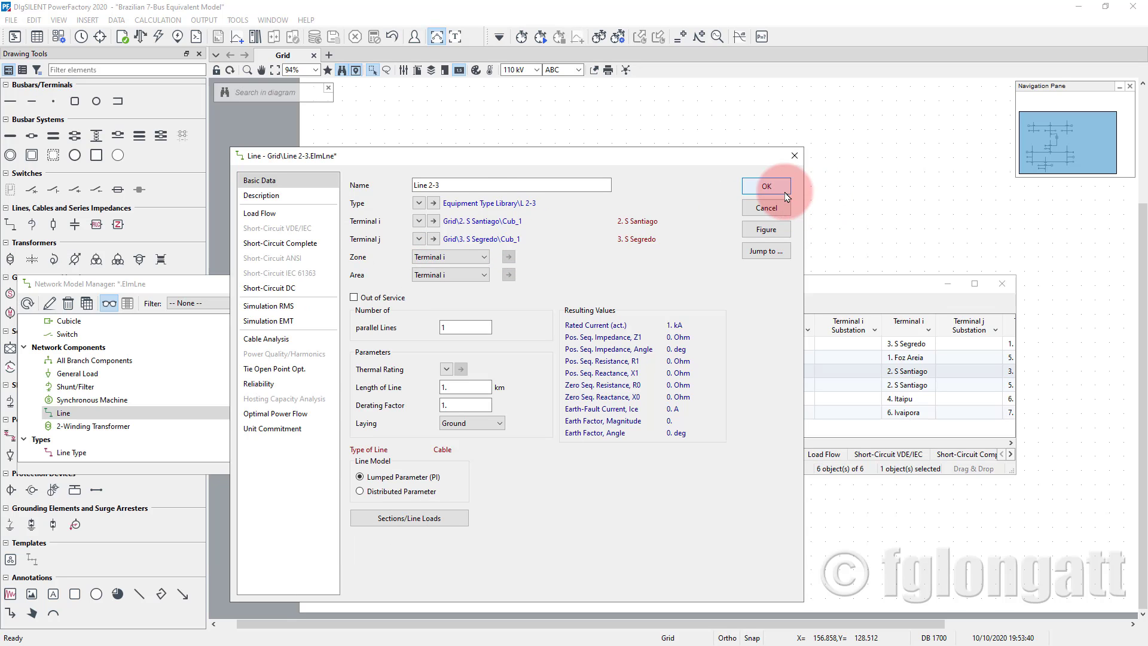
left_click(768, 186)
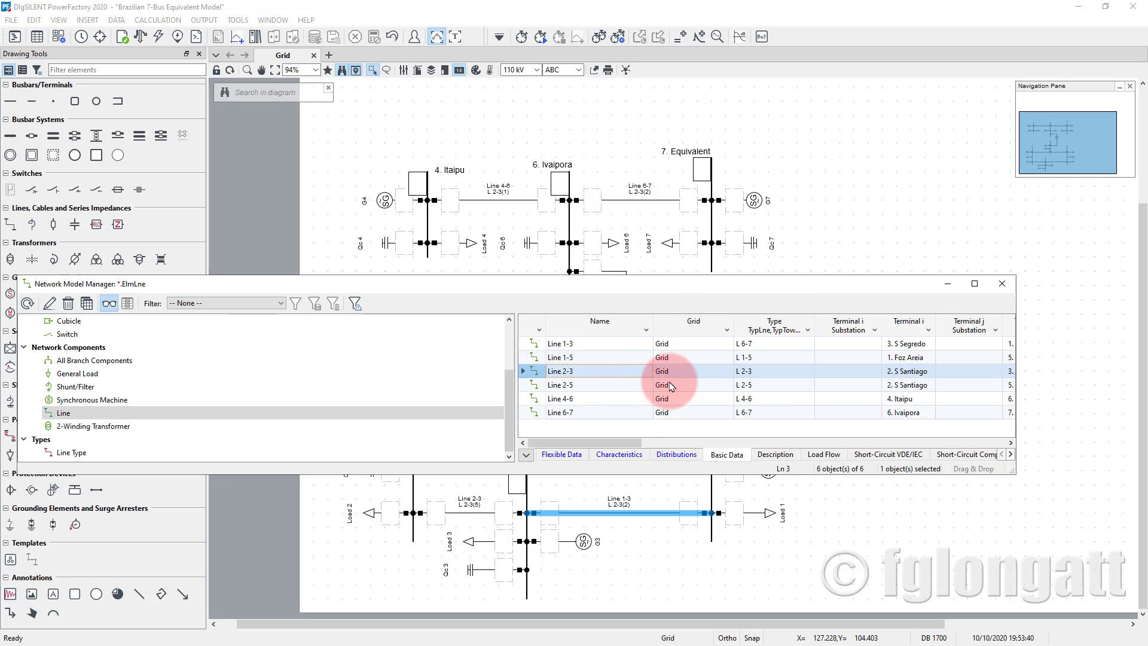
Step: Assign the existing project line type L 2-3(1) to Line 1-3
double_click(530, 345)
left_click(419, 204)
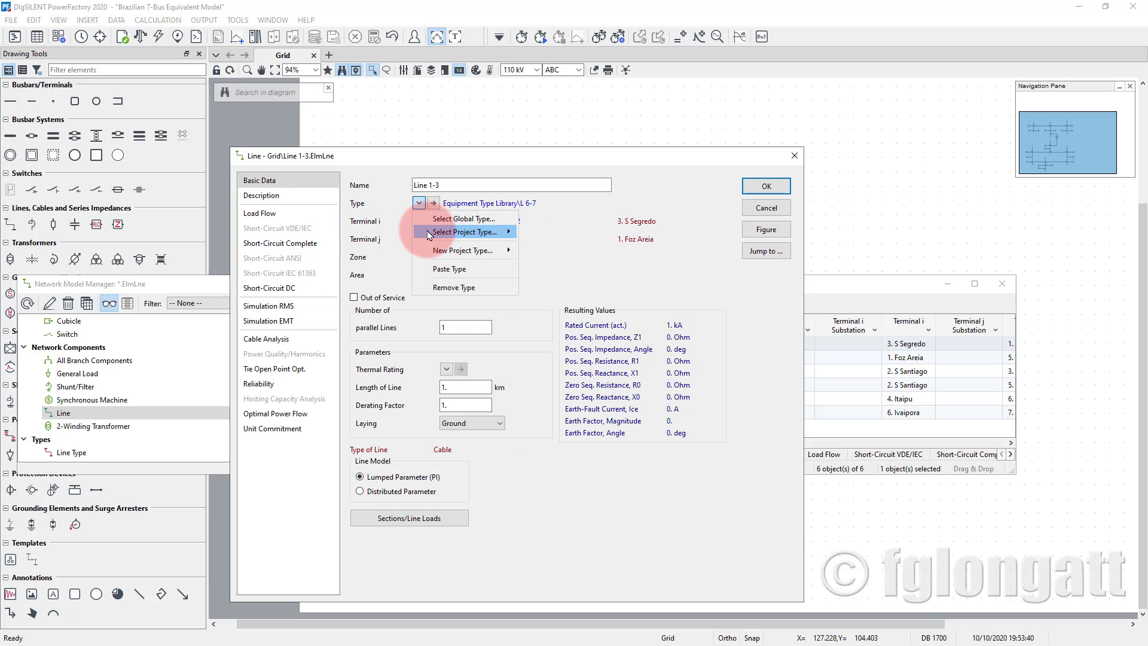
mouse_move(455, 232)
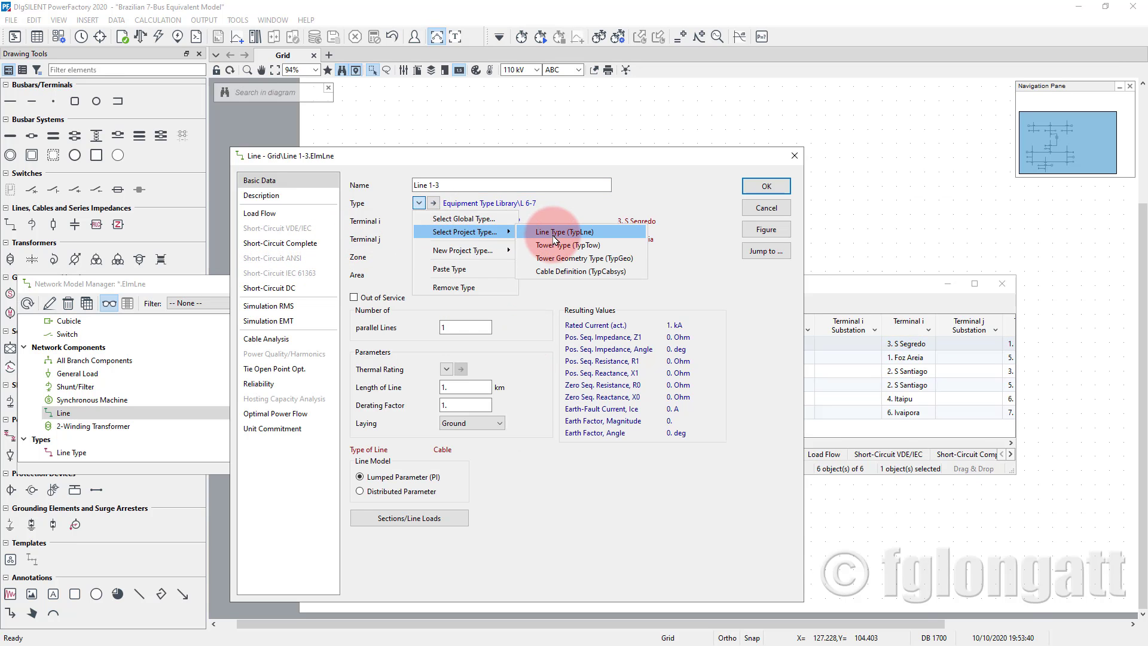
left_click(554, 238)
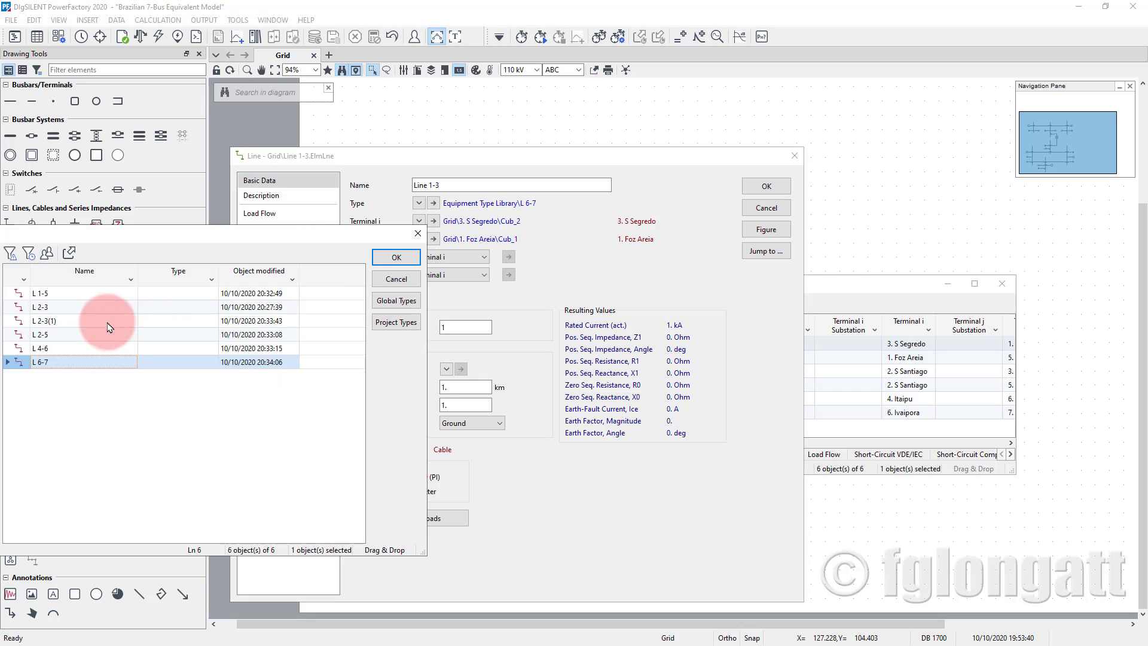
left_click(20, 309)
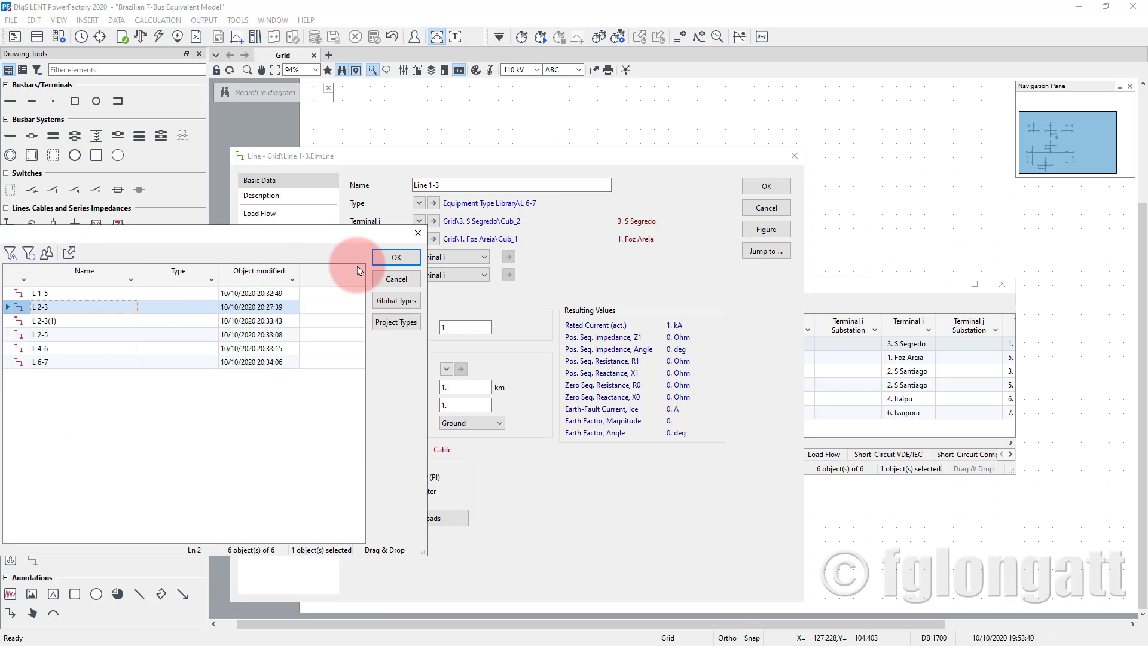
left_click(27, 320)
left_click(396, 257)
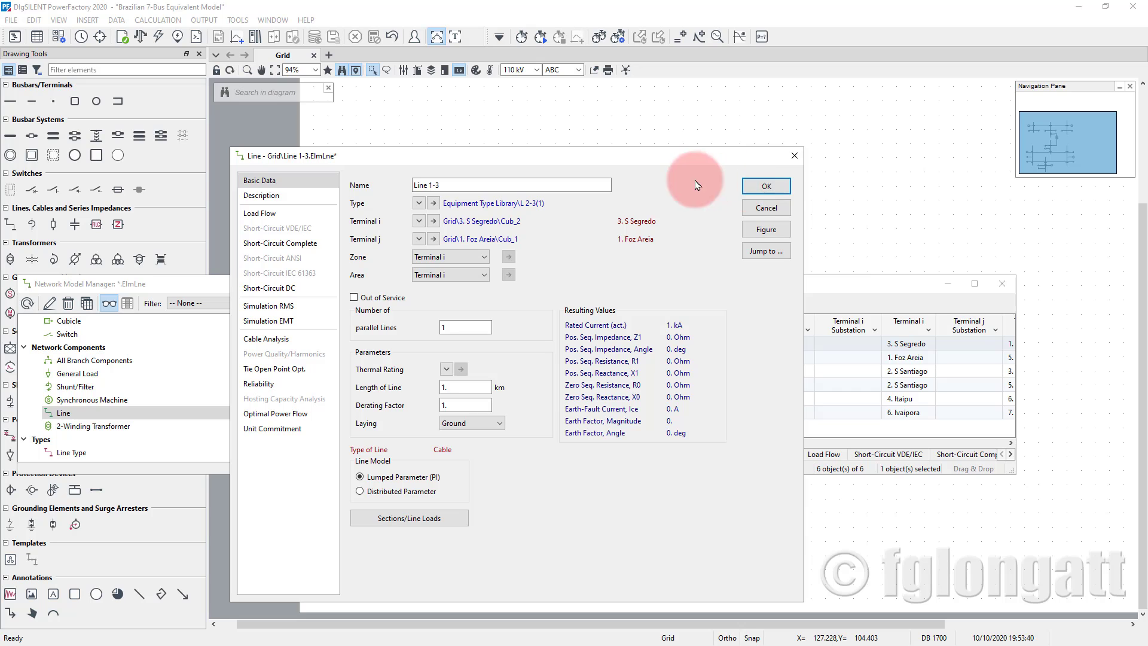
left_click(763, 187)
Step: Rename the line type assigned to Line 1-3 as L 1-3
double_click(743, 343)
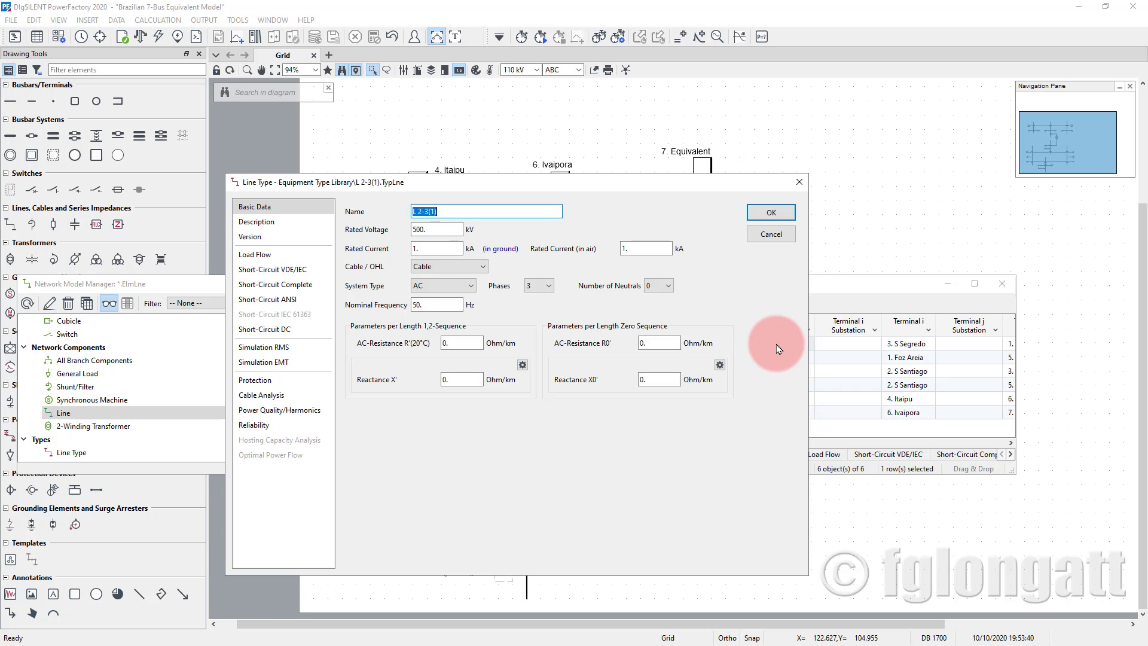
left_click_drag(484, 194, 641, 429)
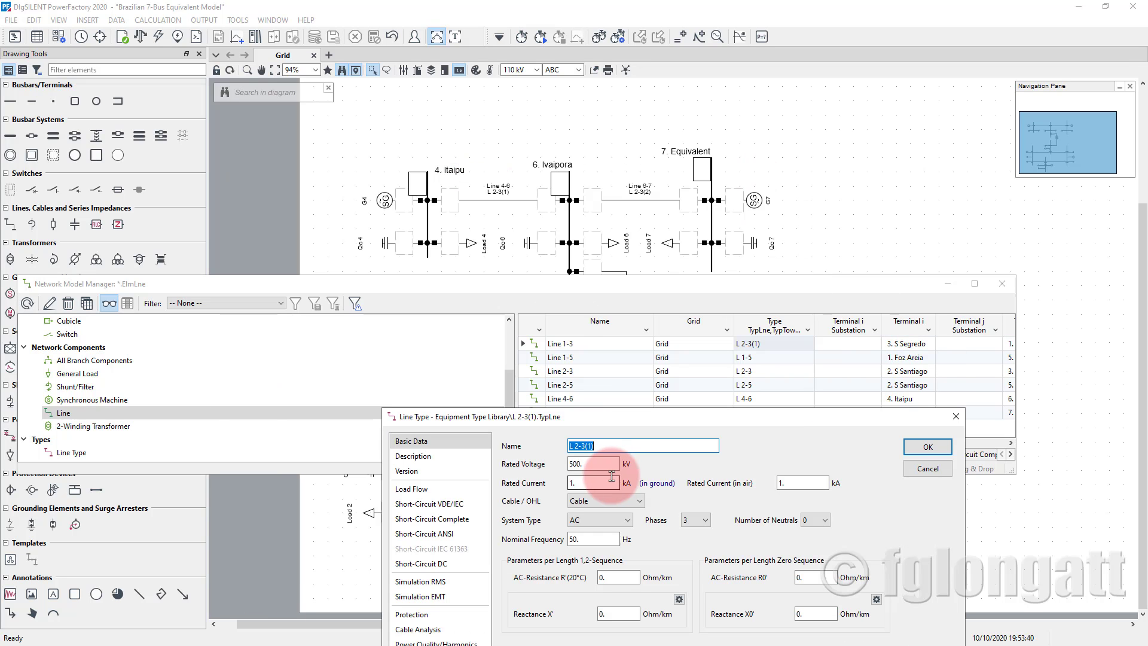
left_click(617, 446)
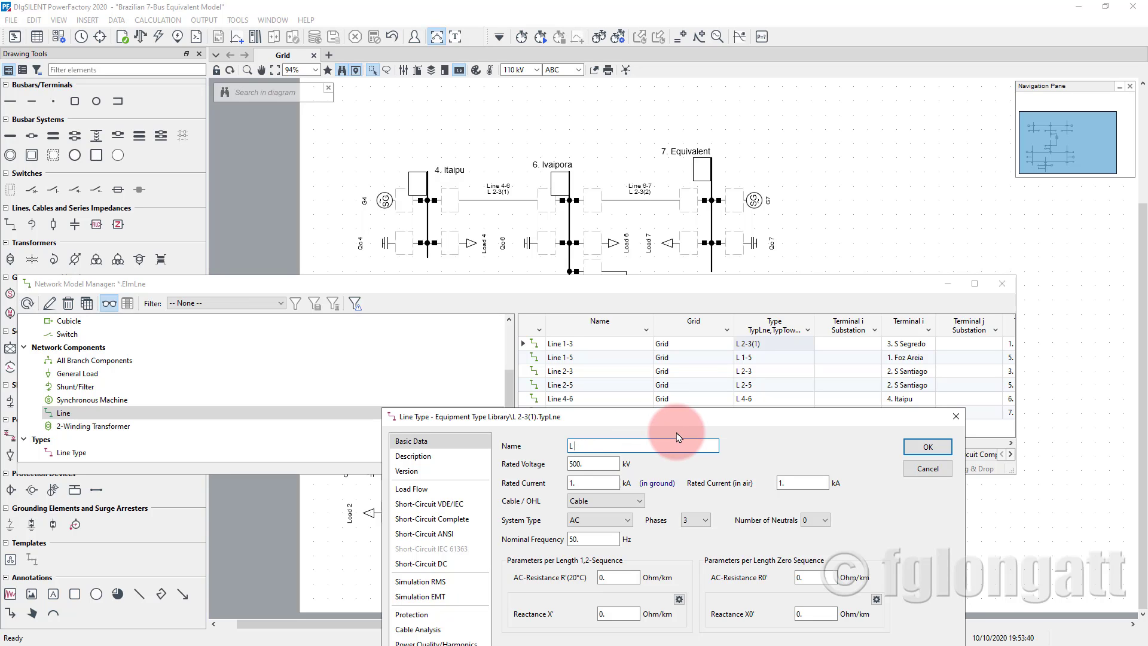
type("1-3")
key("Return")
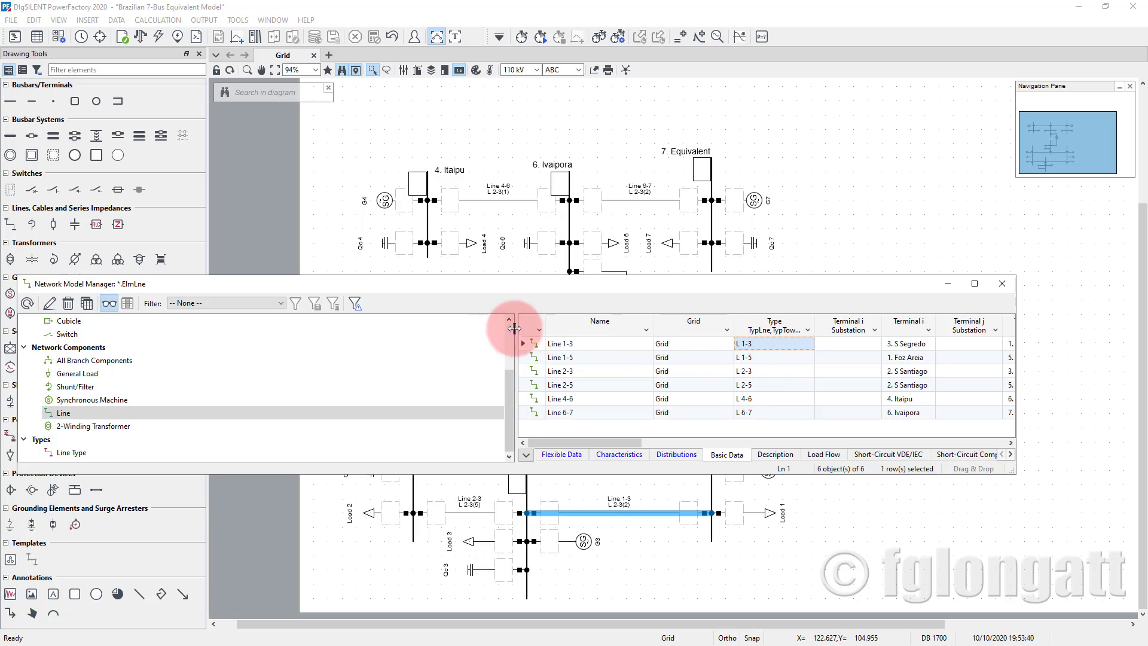
left_click(534, 357)
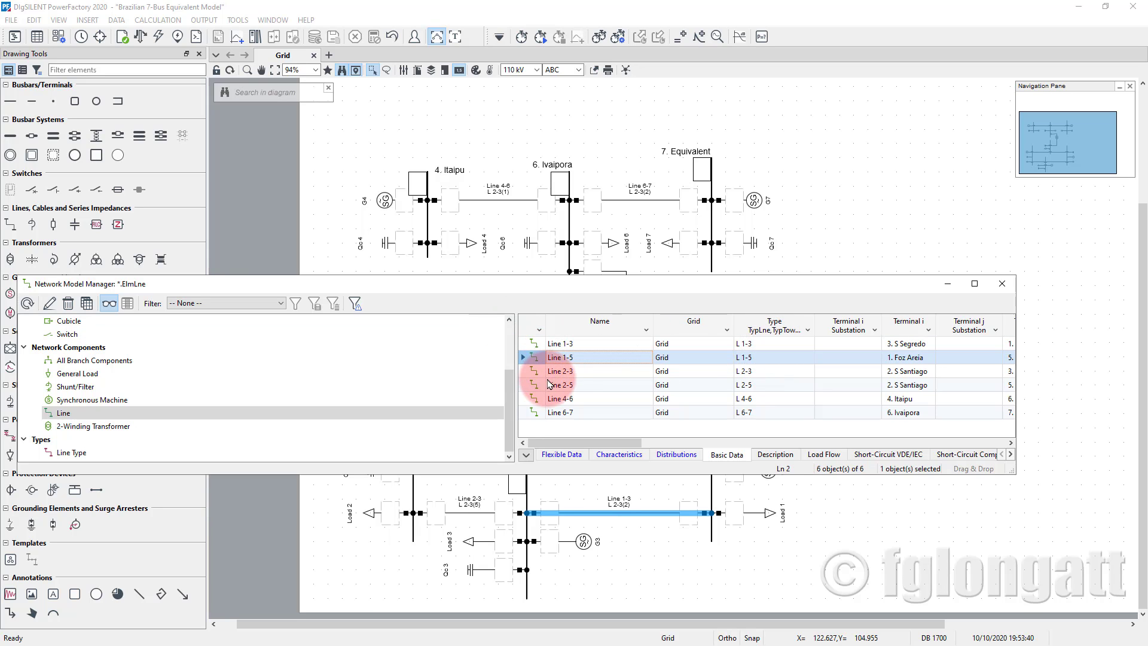
left_click(535, 372)
left_click(535, 386)
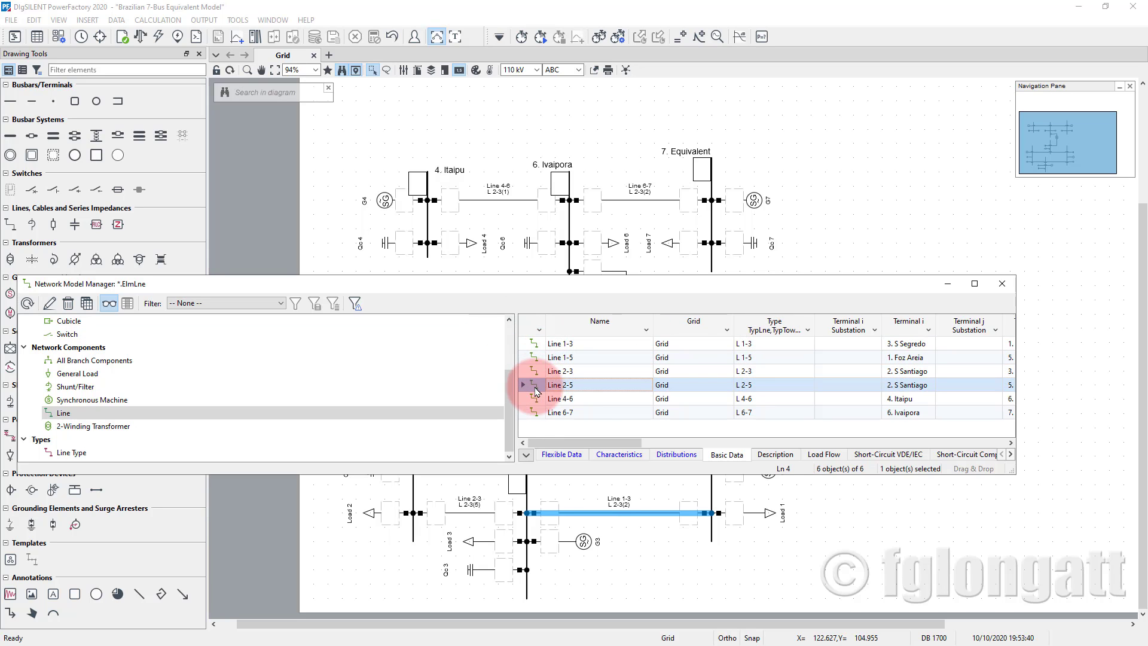
left_click(536, 399)
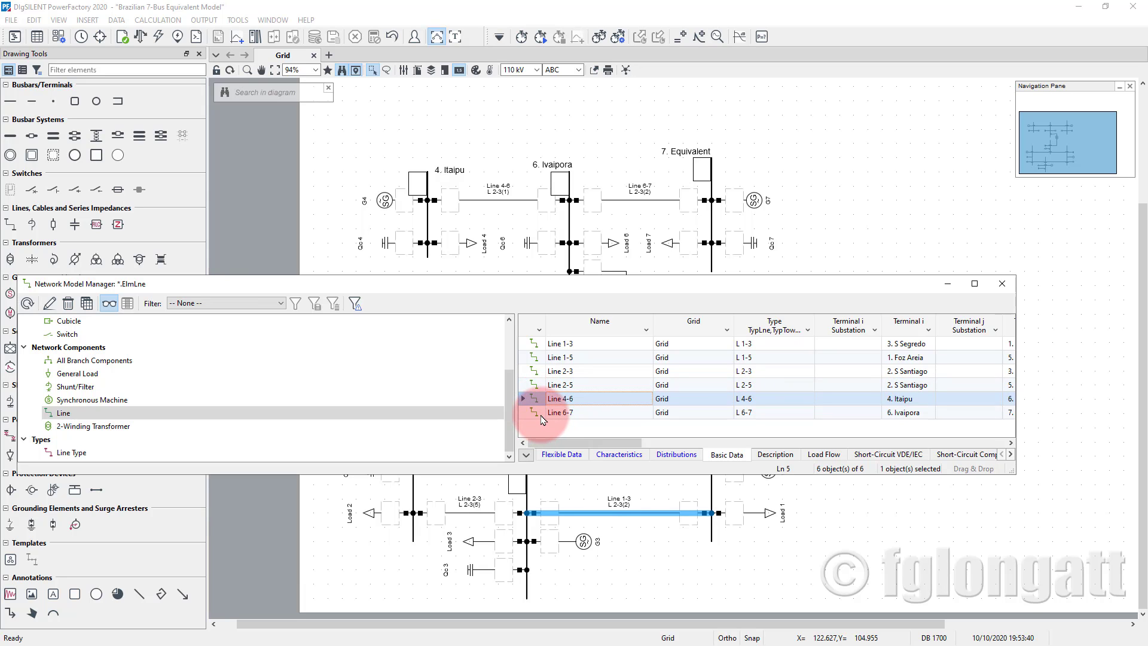
Step: Close the line list and reopen the Network Model Manager on the Line Type table
left_click(543, 417)
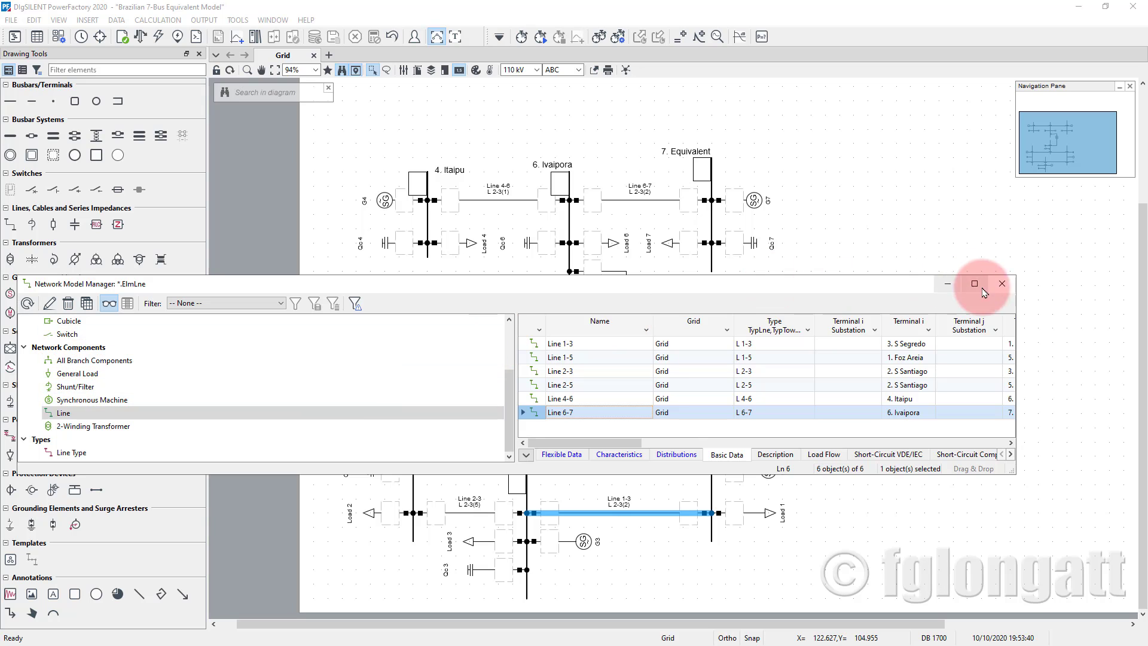
left_click(1002, 287)
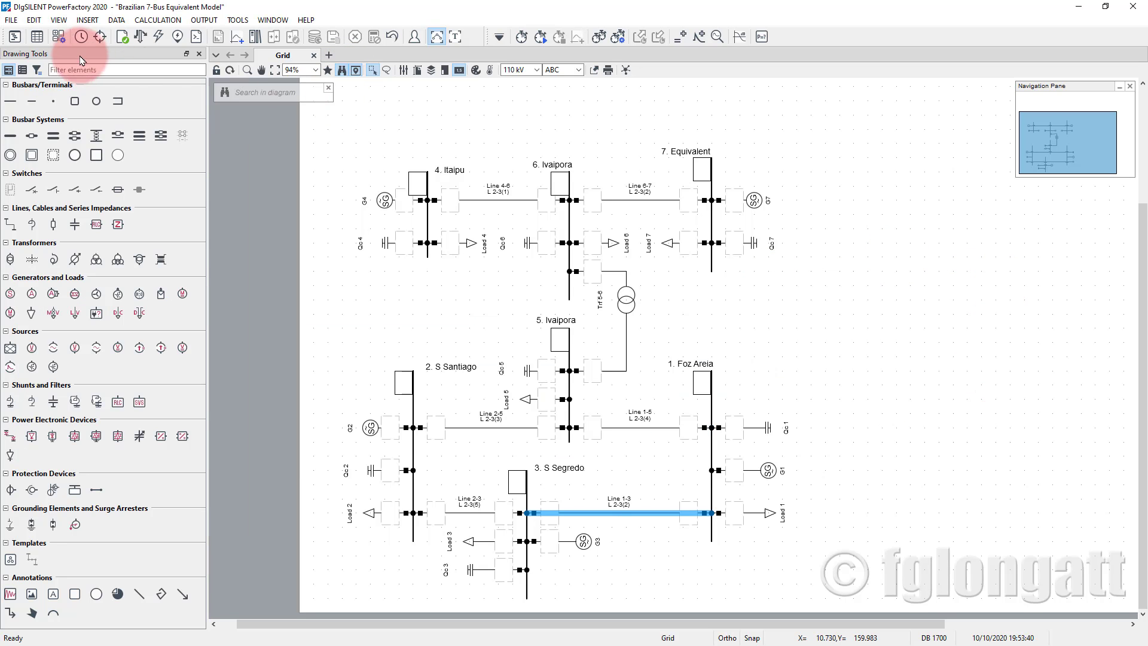
left_click(37, 36)
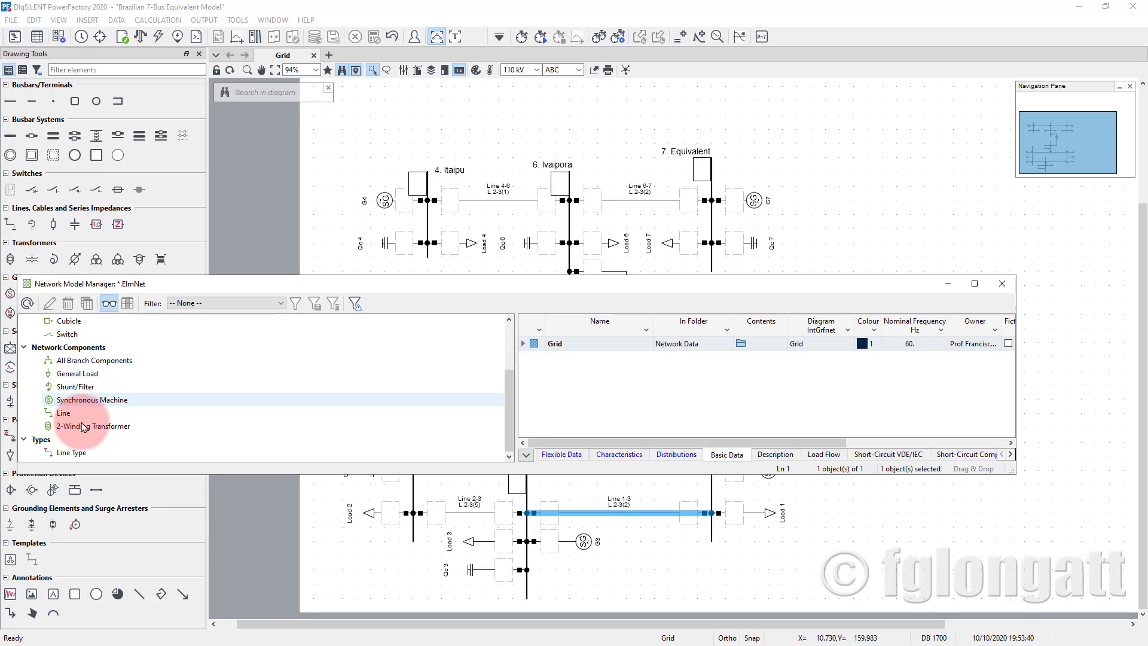
left_click(66, 453)
Step: Review the line types one by one and select all the names from L 1-3 to L 6-7
left_click(555, 344)
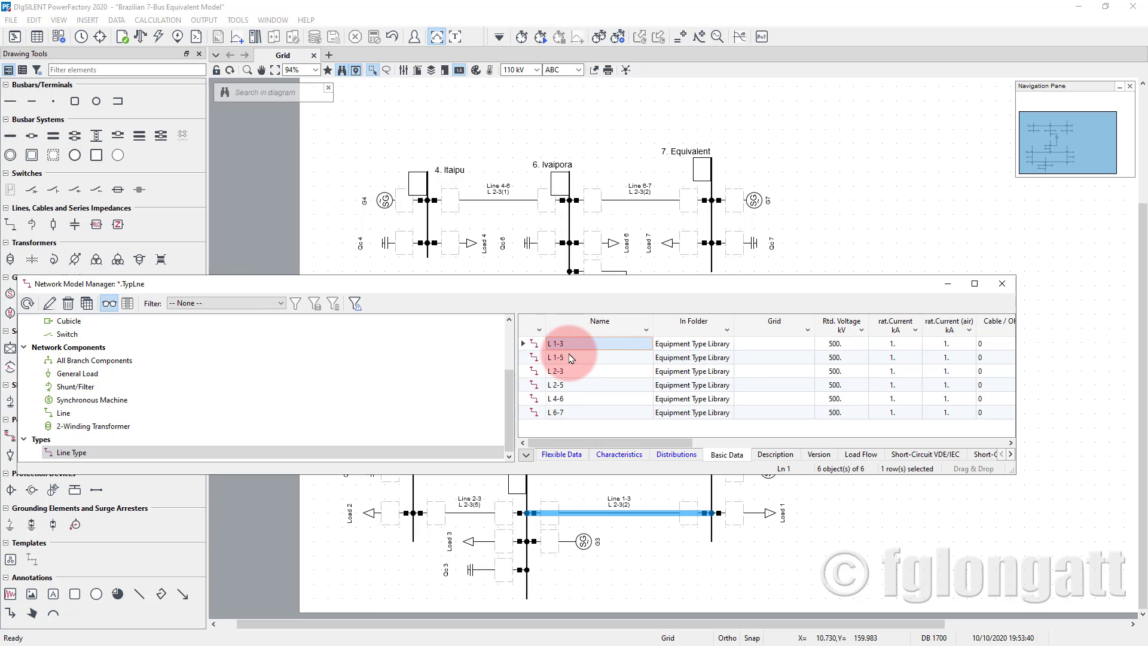
left_click(567, 361)
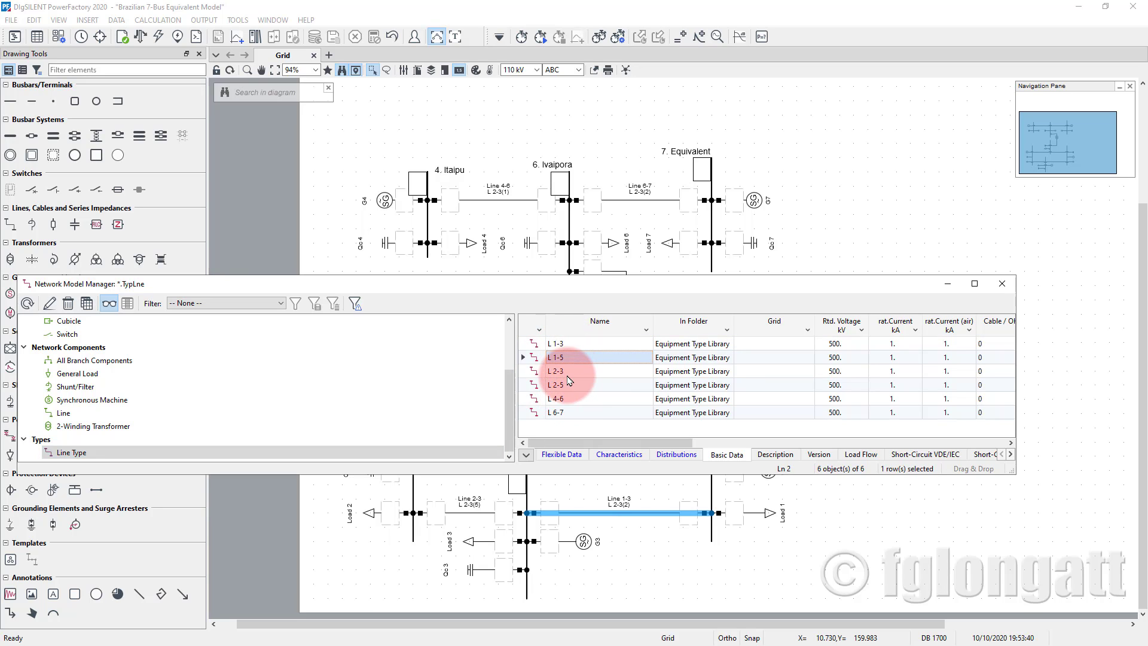
left_click(567, 376)
left_click(566, 387)
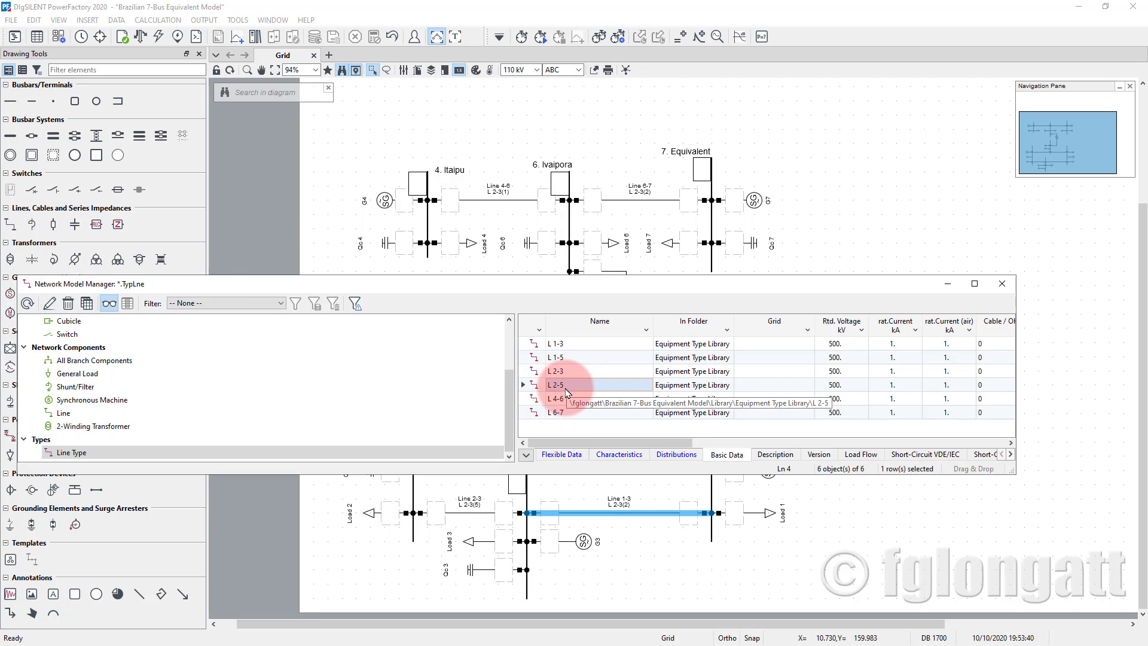
left_click(567, 401)
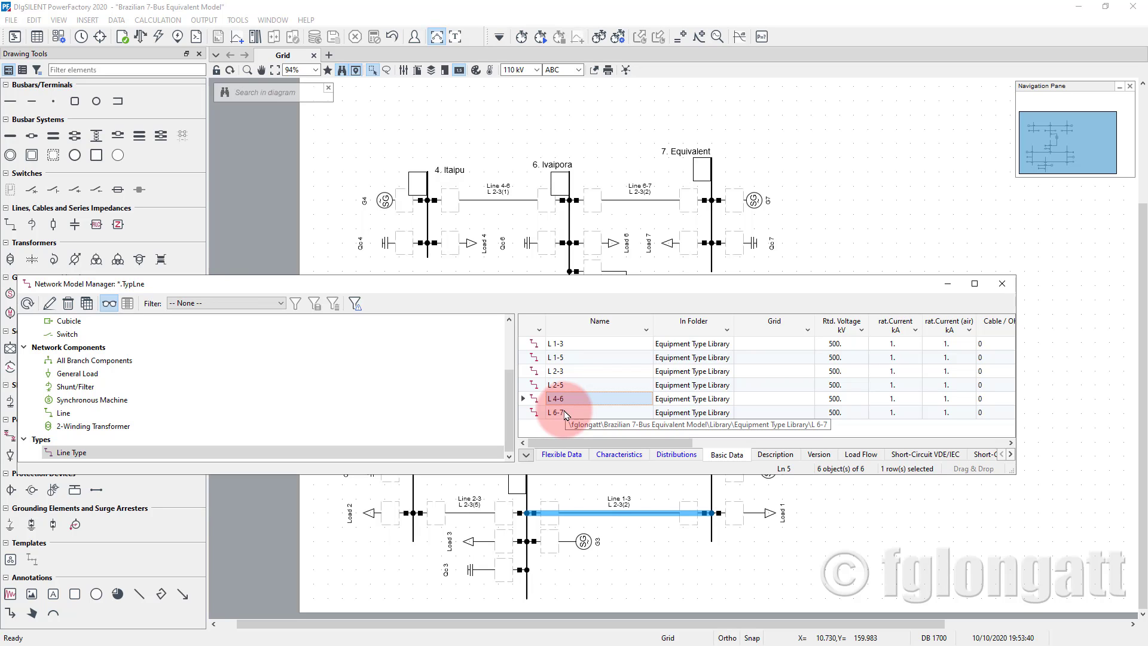
left_click_drag(568, 413, 559, 343)
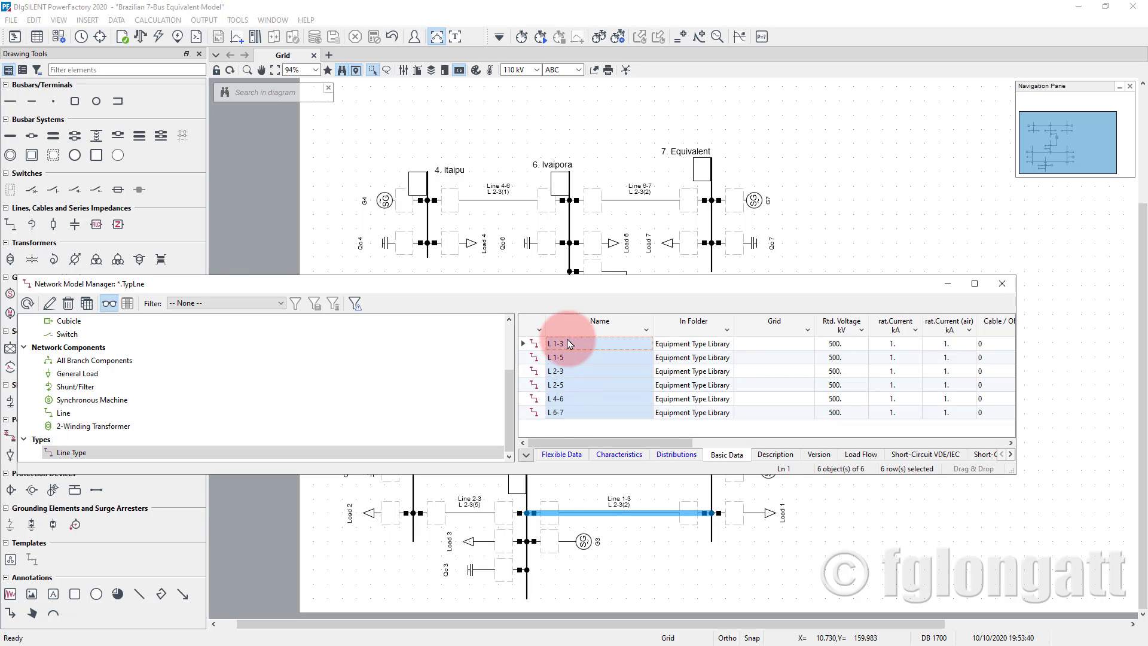
Step: Try copying the line type names with column headers into column G of the Shunt Data sheet in Excel
right_click(578, 349)
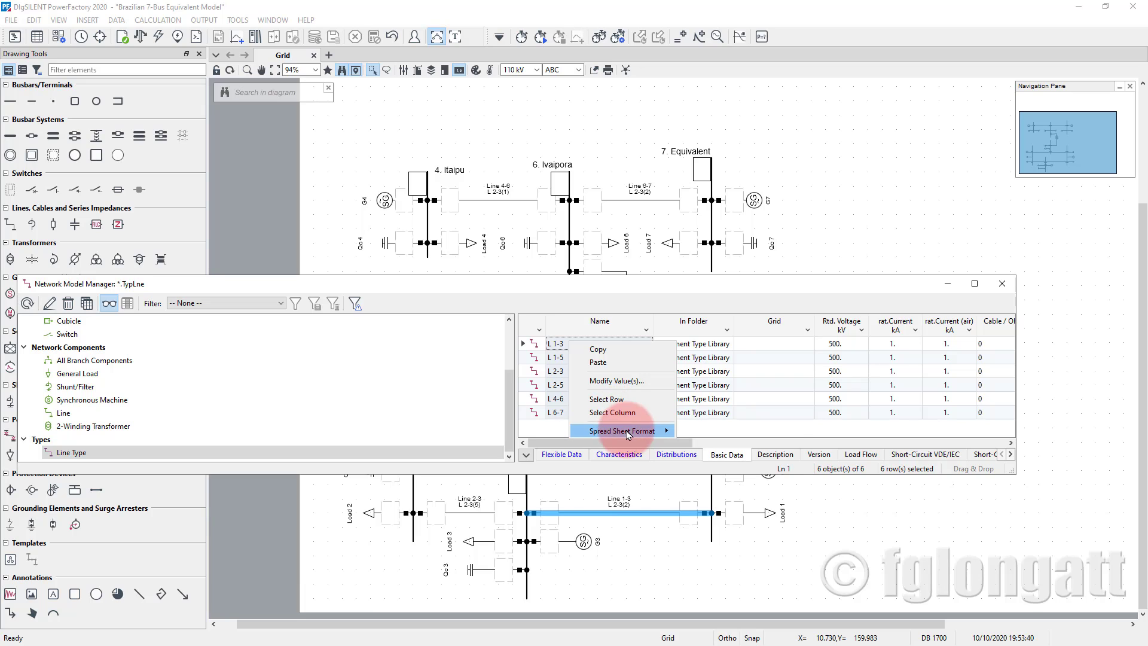
mouse_move(634, 431)
left_click(694, 431)
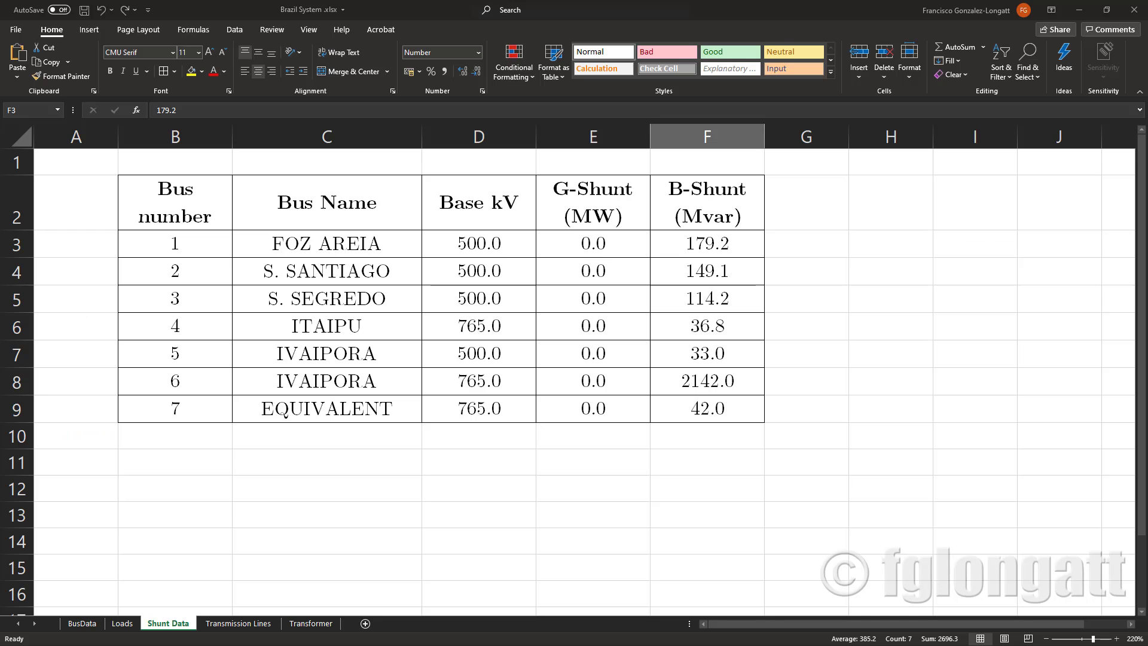
right_click(817, 244)
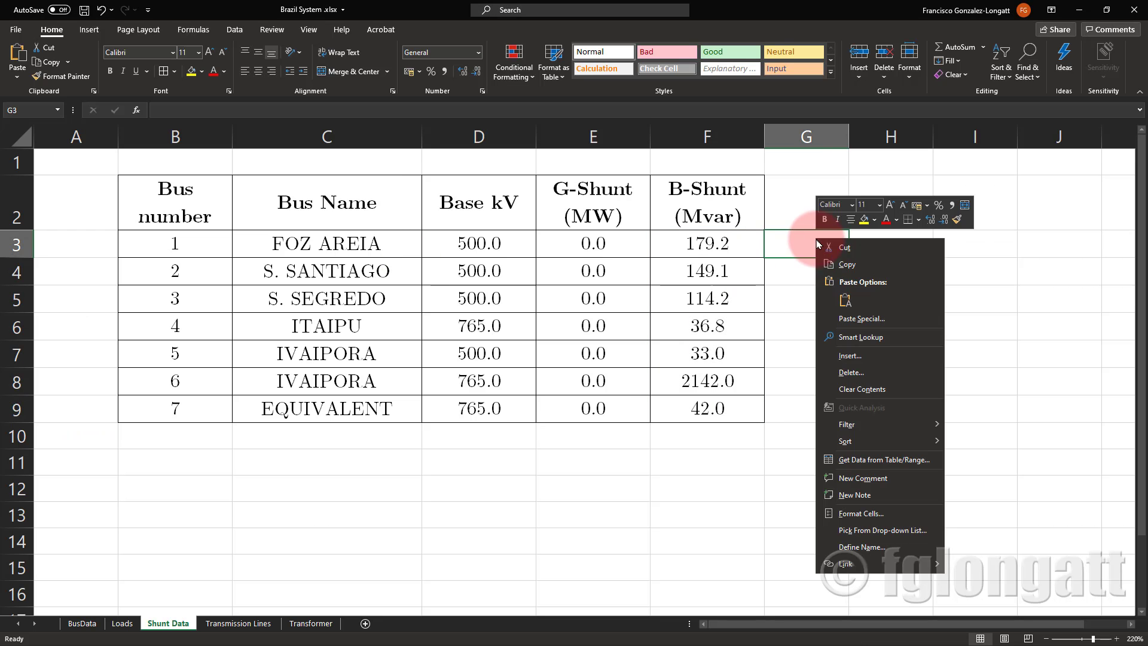
left_click(844, 300)
left_click_drag(840, 233, 843, 191)
left_click(1000, 299)
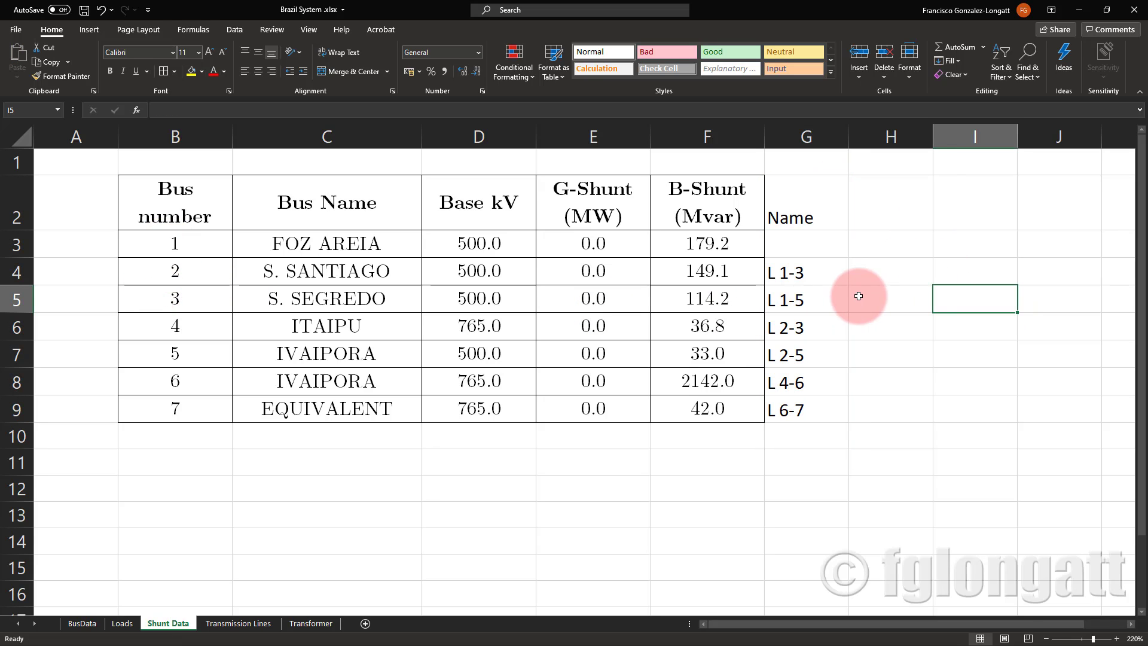
left_click_drag(834, 183, 818, 417)
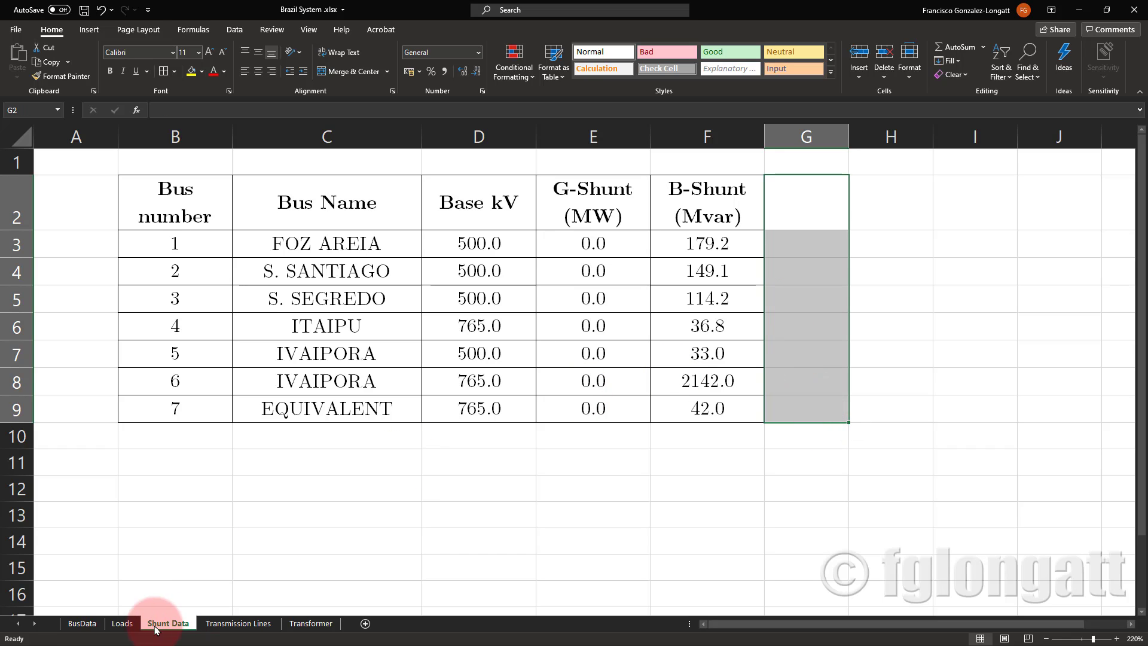
Step: Copy only the line type names L 1-3 to L 6-7 from PowerFactory into Excel's Transmission Lines sheet, in N3:N8
left_click(230, 623)
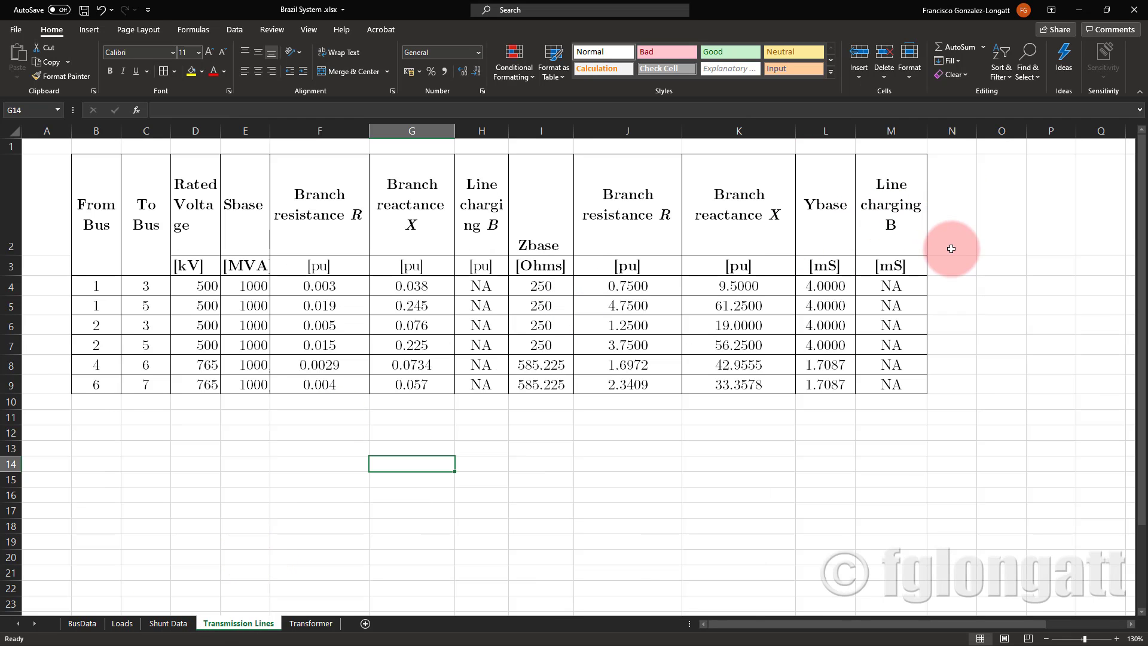
right_click(943, 221)
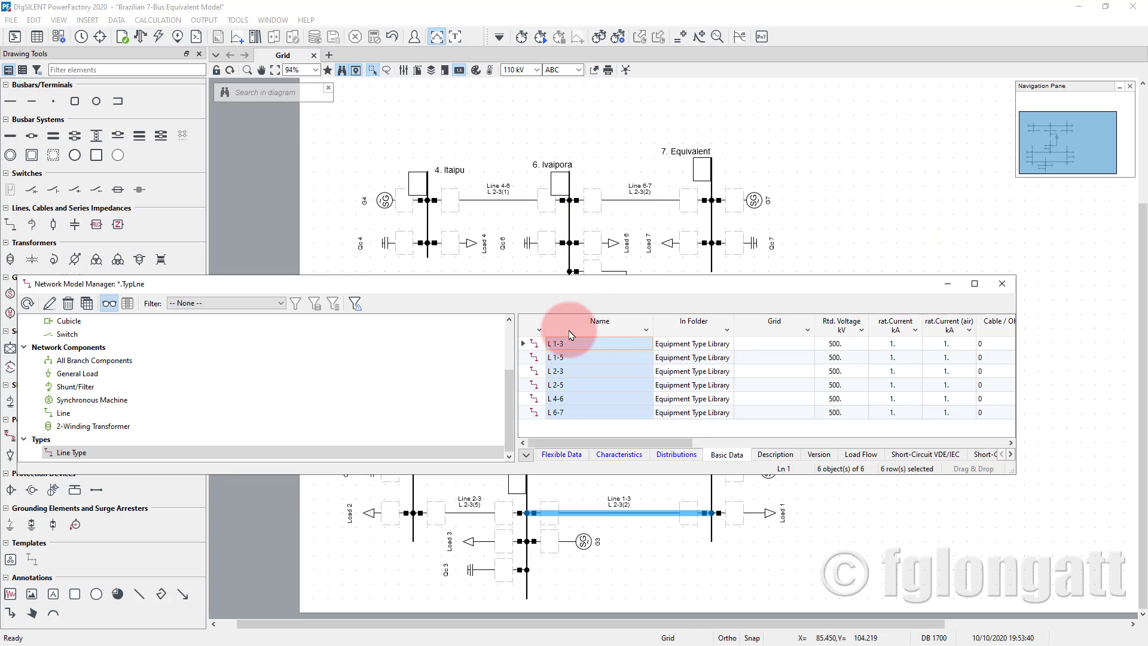
right_click(565, 346)
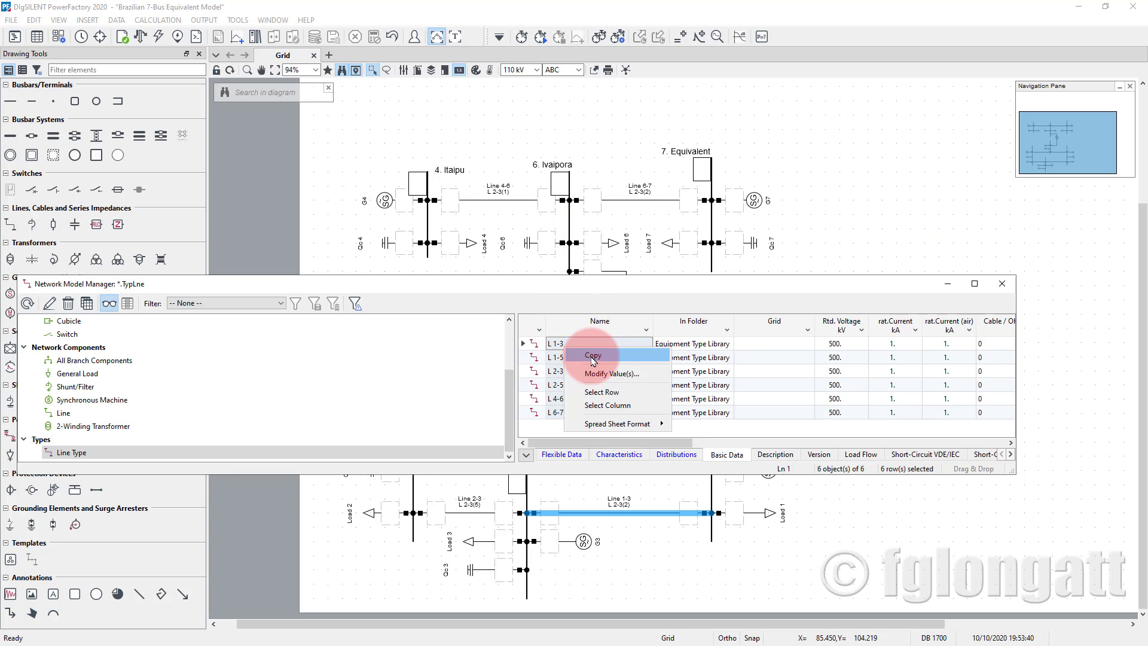
left_click(593, 358)
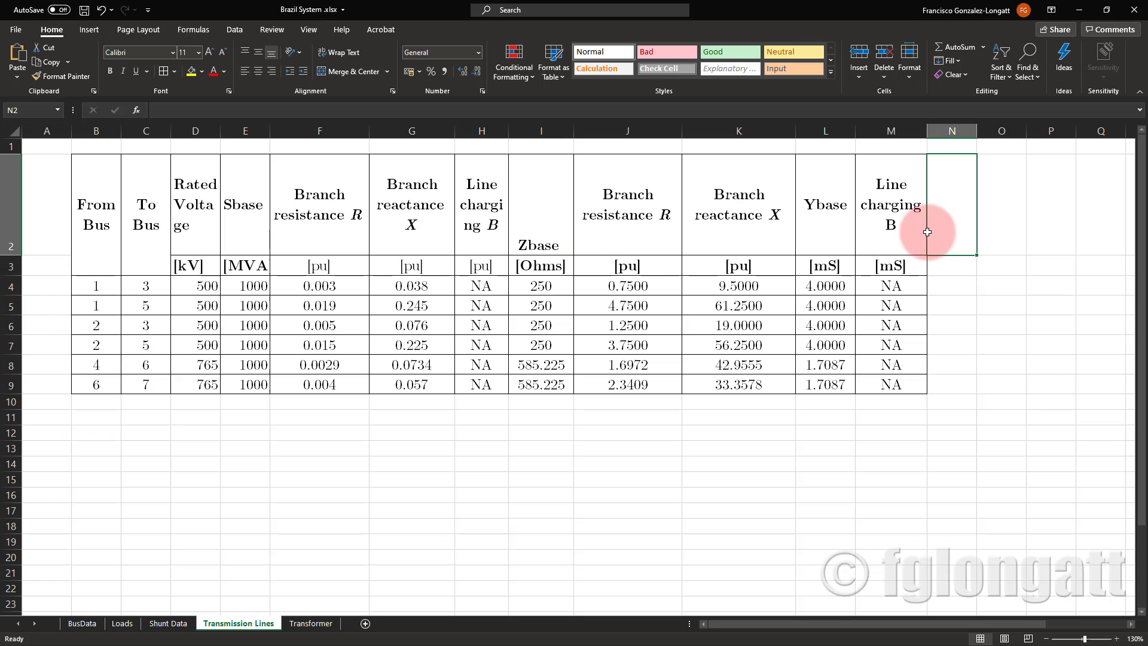
right_click(953, 223)
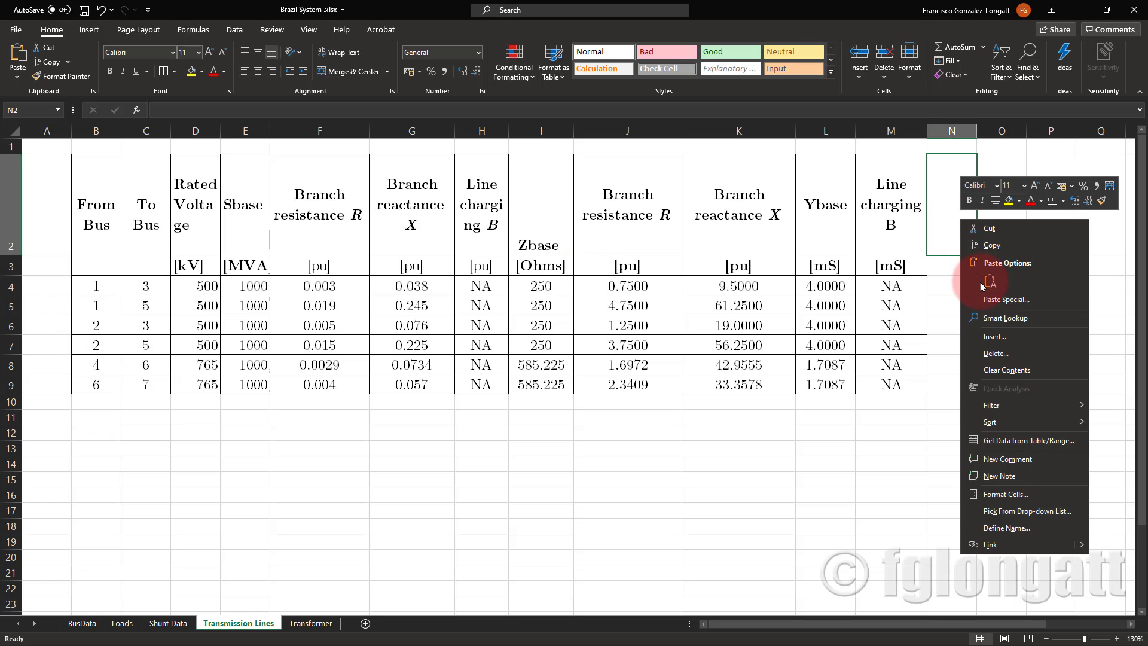
left_click(988, 282)
left_click_drag(981, 235, 970, 277)
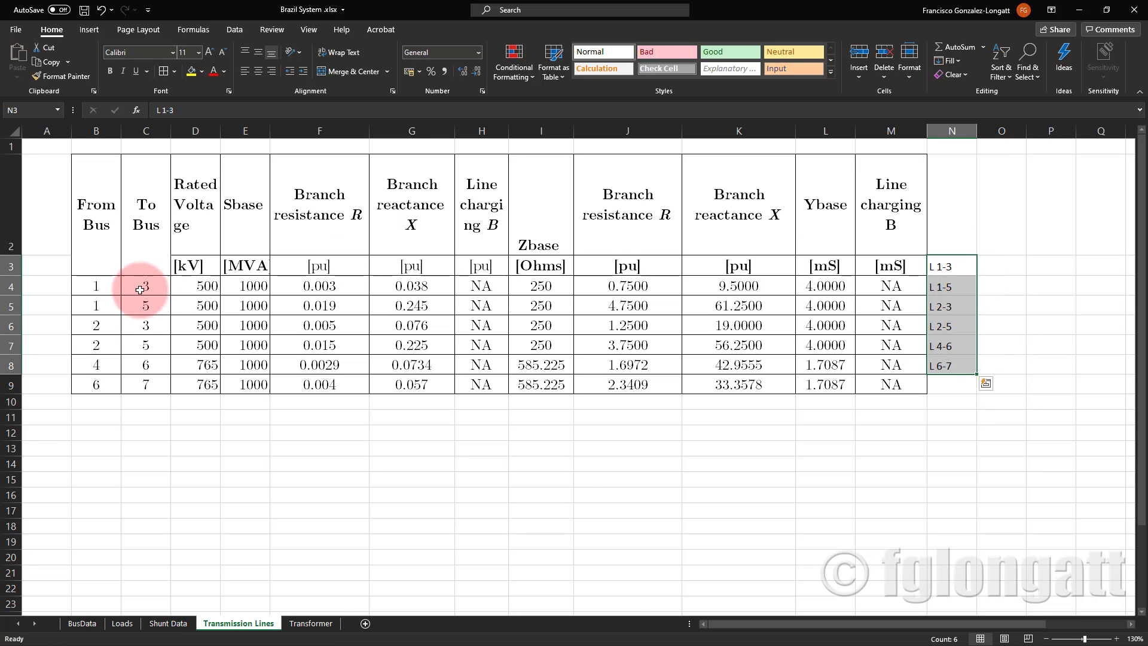
Step: Move the pasted line type names down one row to N4:N9 and check them against the From and To Bus numbers
left_click(987, 264)
left_click_drag(951, 266, 944, 370)
key("ctrl+x")
key("Down")
key("ctrl+v")
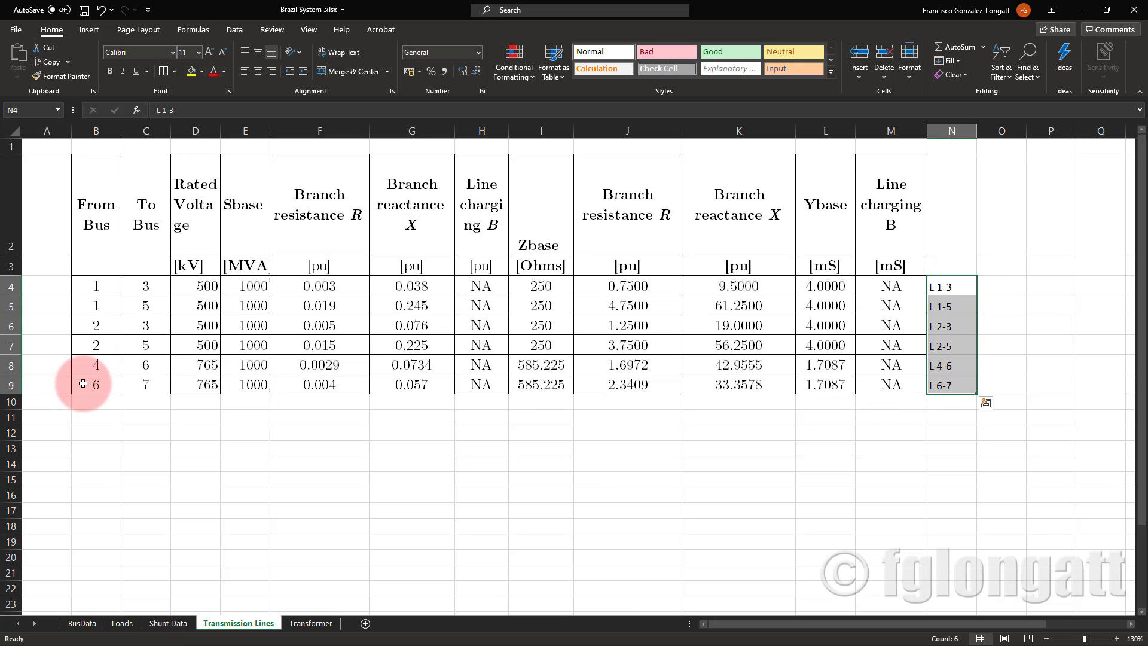
left_click(83, 383)
left_click_drag(93, 365, 142, 286)
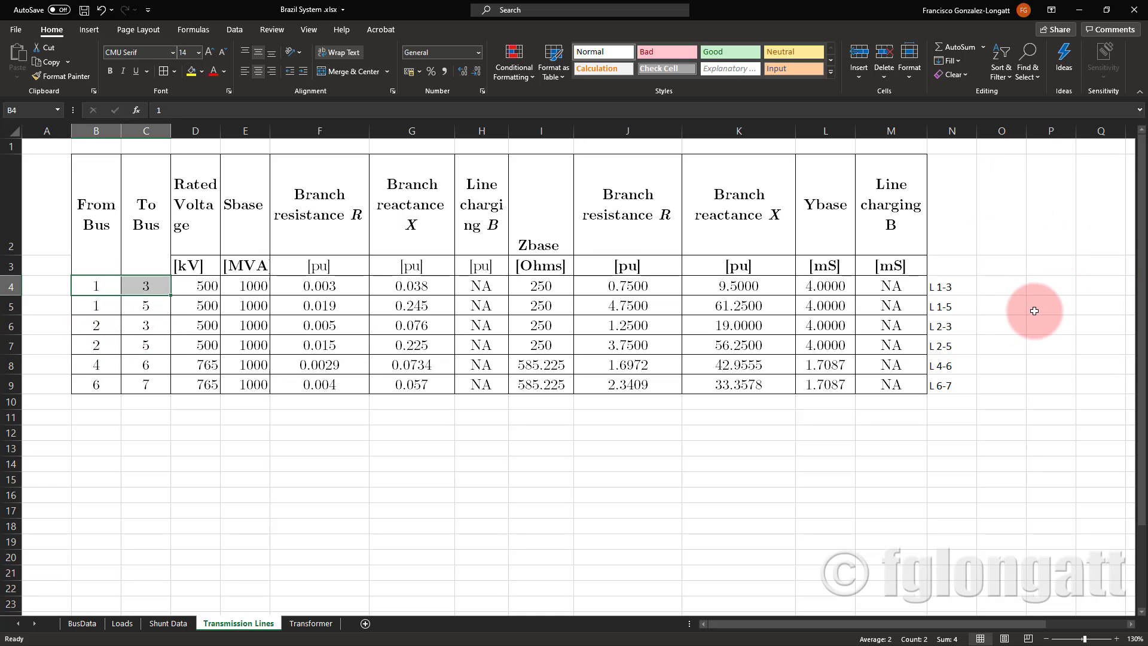
Step: Copy the rated voltages in D4:D9 and paste them into the Rtd. Voltage column of the line types in PowerFactory
left_click_drag(193, 290, 197, 381)
right_click(197, 380)
left_click(218, 75)
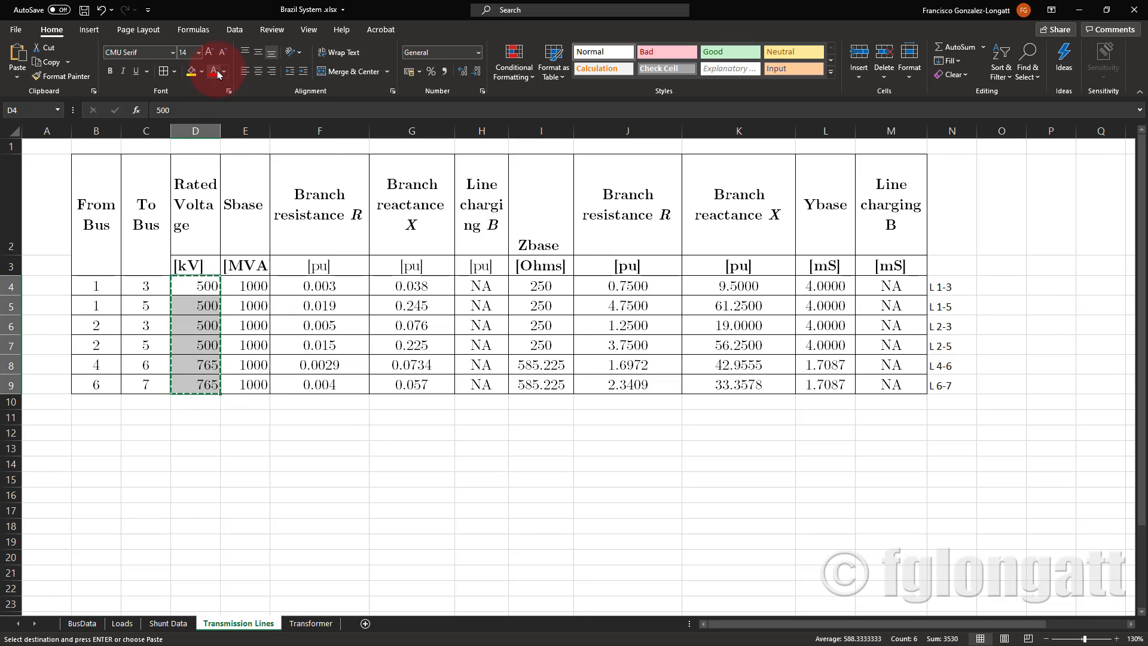
key("alt+Tab")
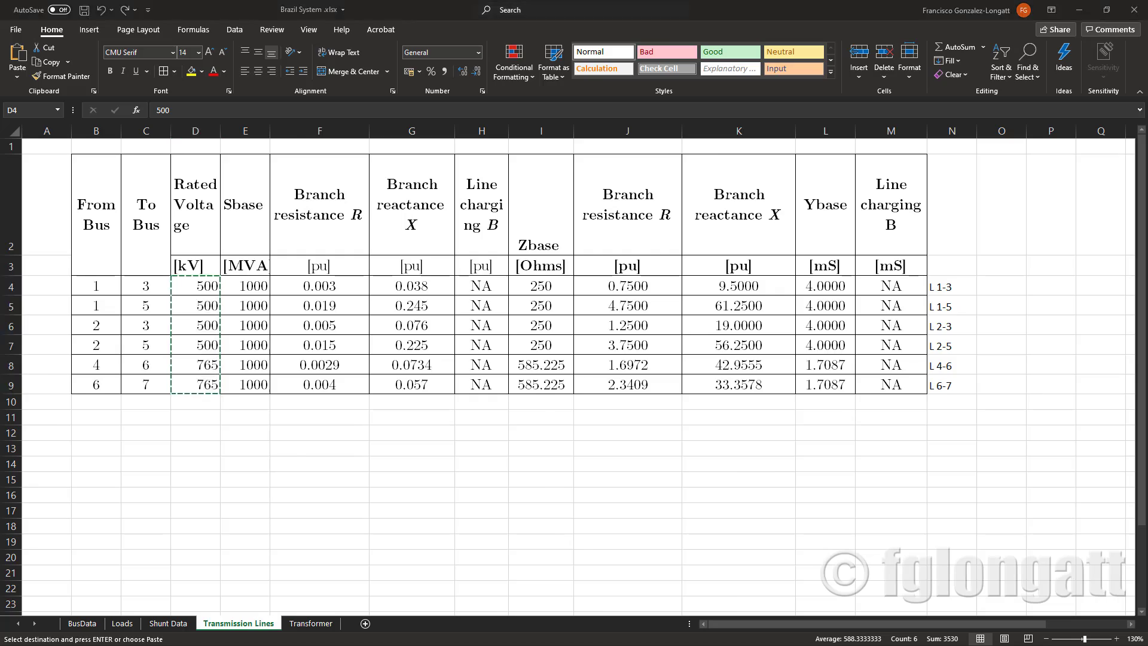
right_click(857, 345)
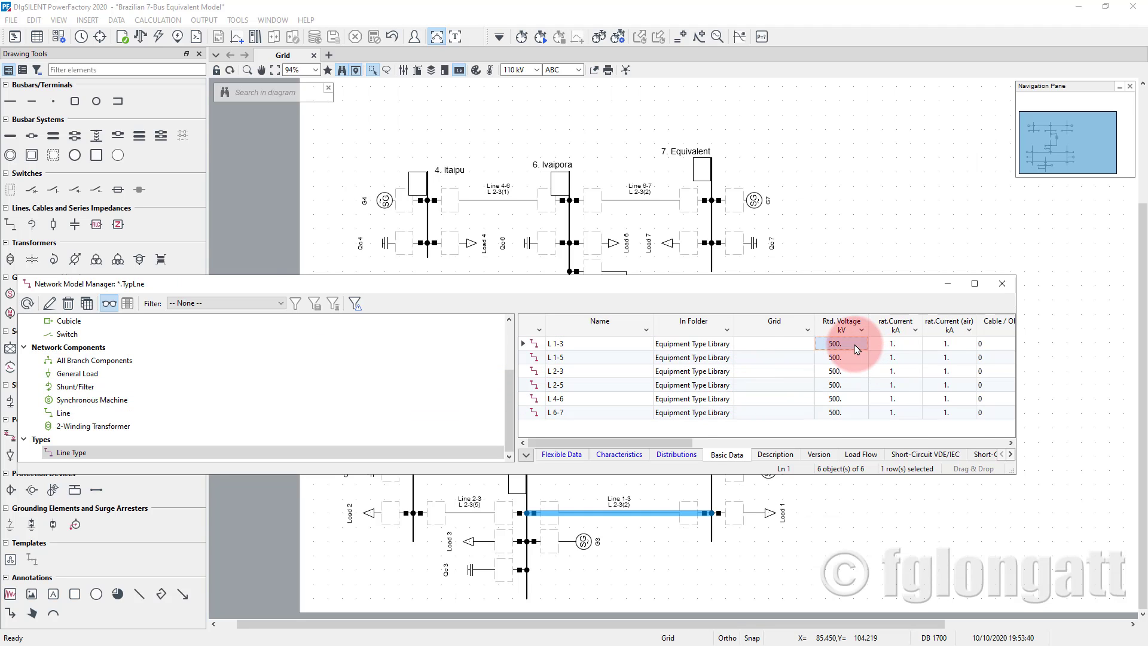
left_click(884, 402)
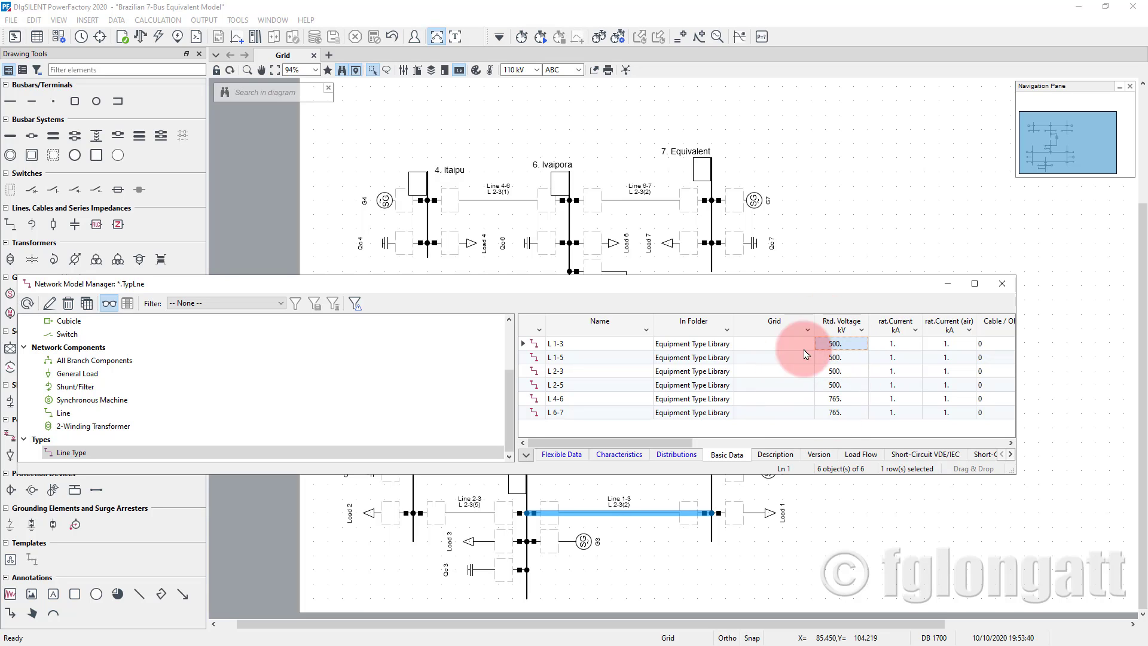
Step: Set the Nominal Frequency of L 1-3 to 60 Hz and copy that value to the other line types through L 6-7
left_click_drag(685, 446, 782, 442)
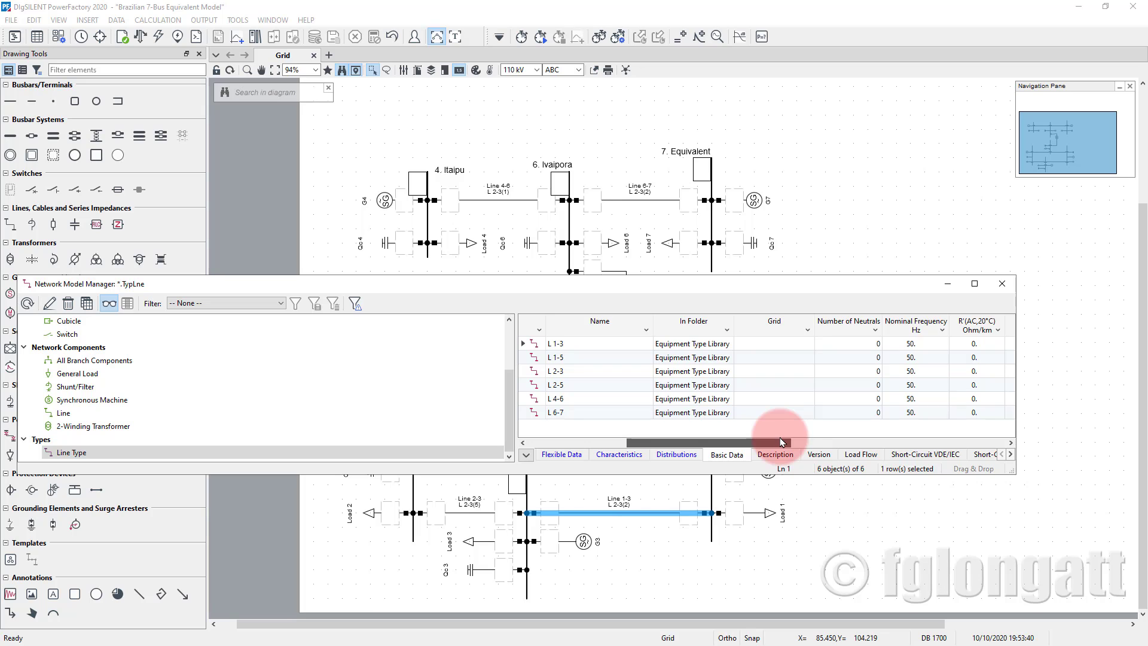
double_click(901, 344)
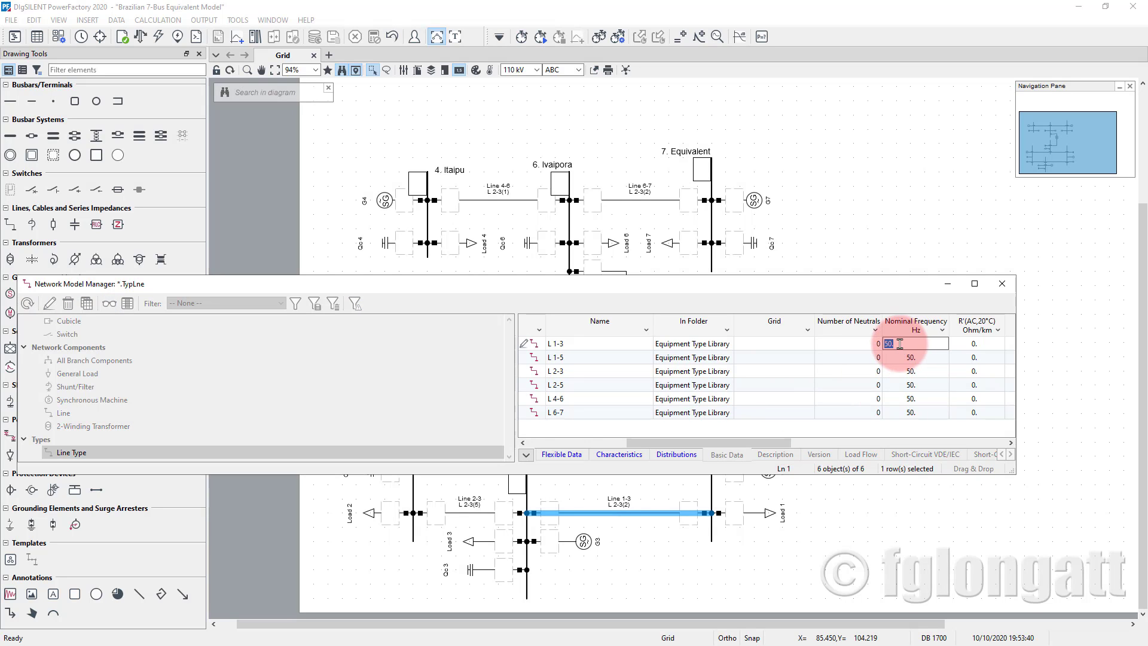
type("60")
key("Return")
right_click(904, 345)
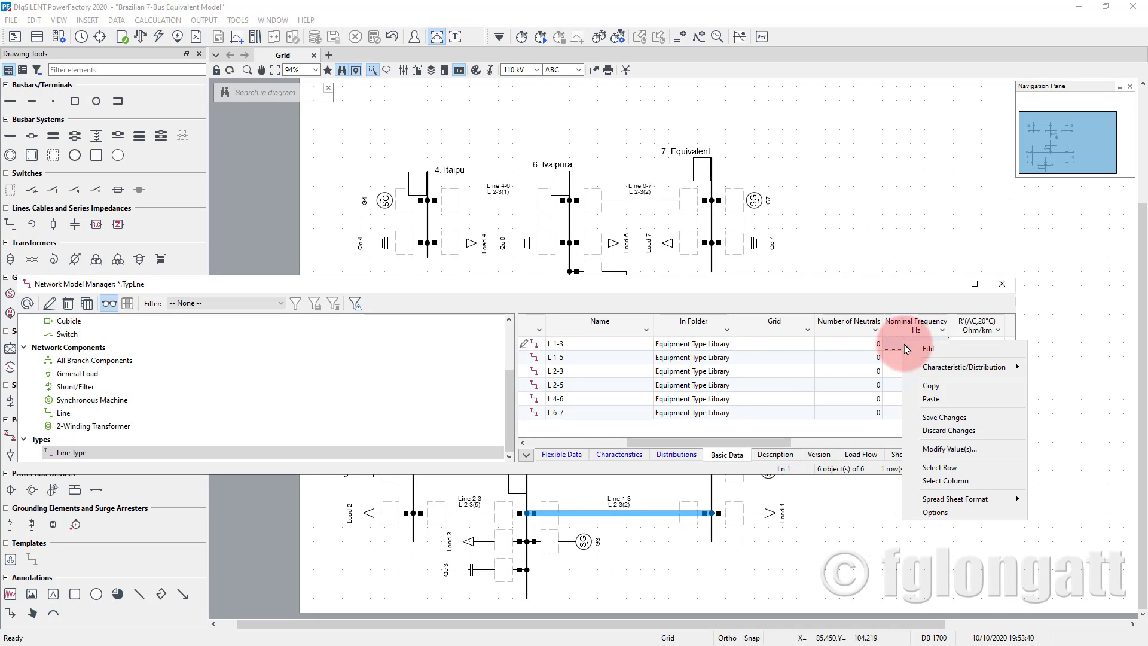
left_click(920, 385)
left_click_drag(911, 357, 910, 409)
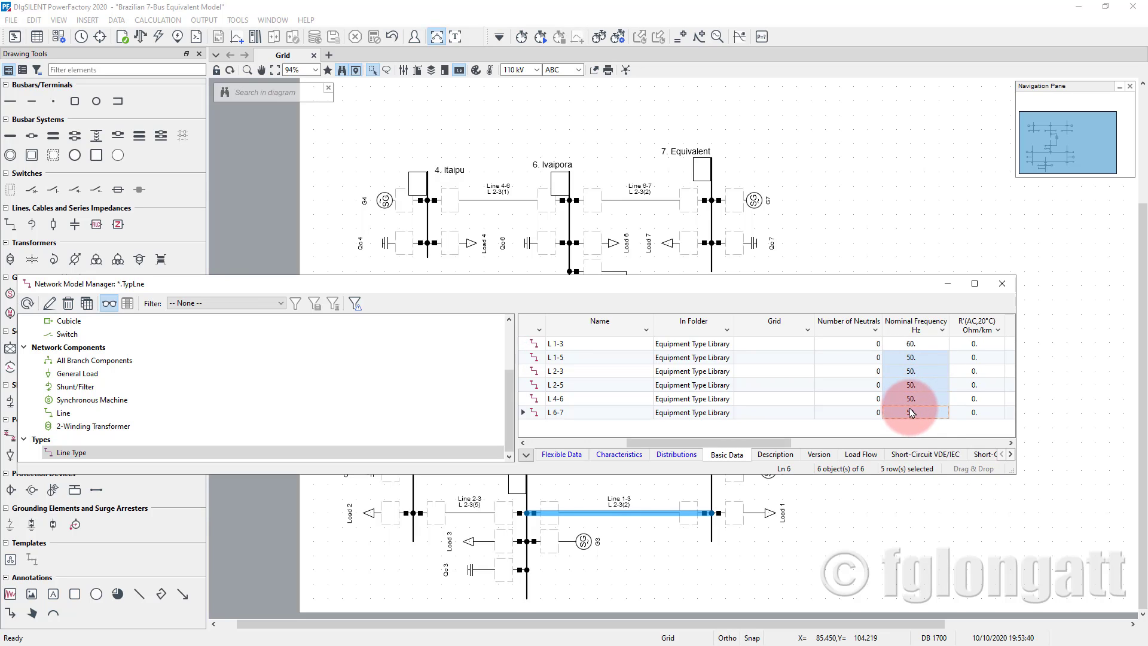
key("ctrl+v")
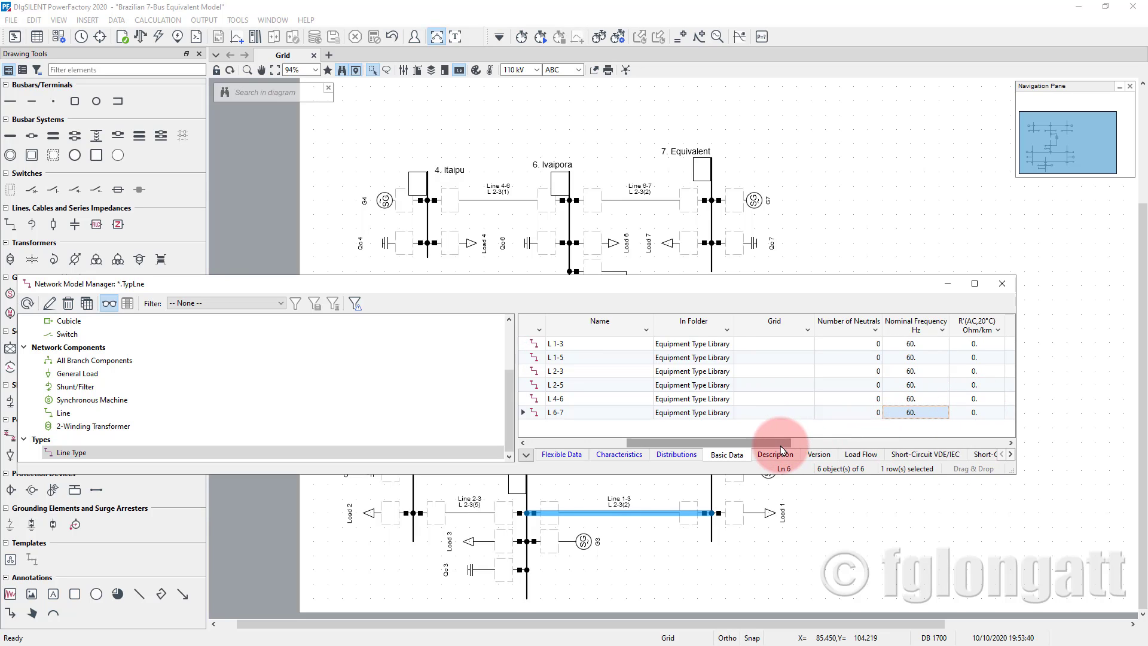
Step: Switch to the Transmission Lines sheet in Excel and change the Branch resistance R unit in J3 to [Oms]
left_click_drag(788, 447, 806, 448)
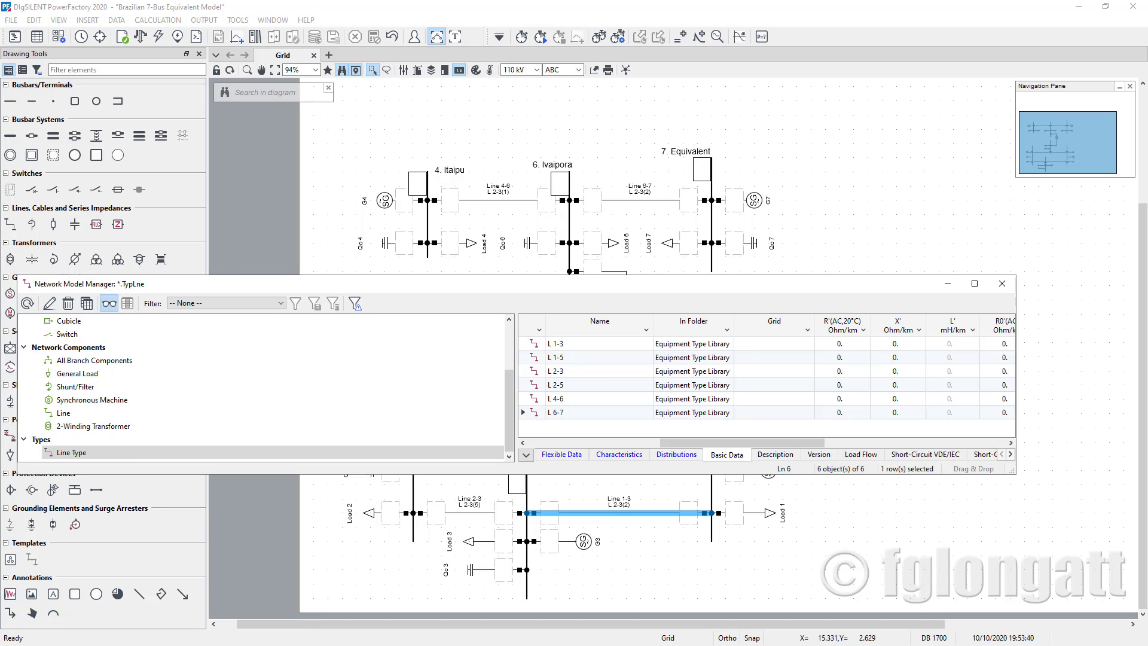
key("alt+Tab")
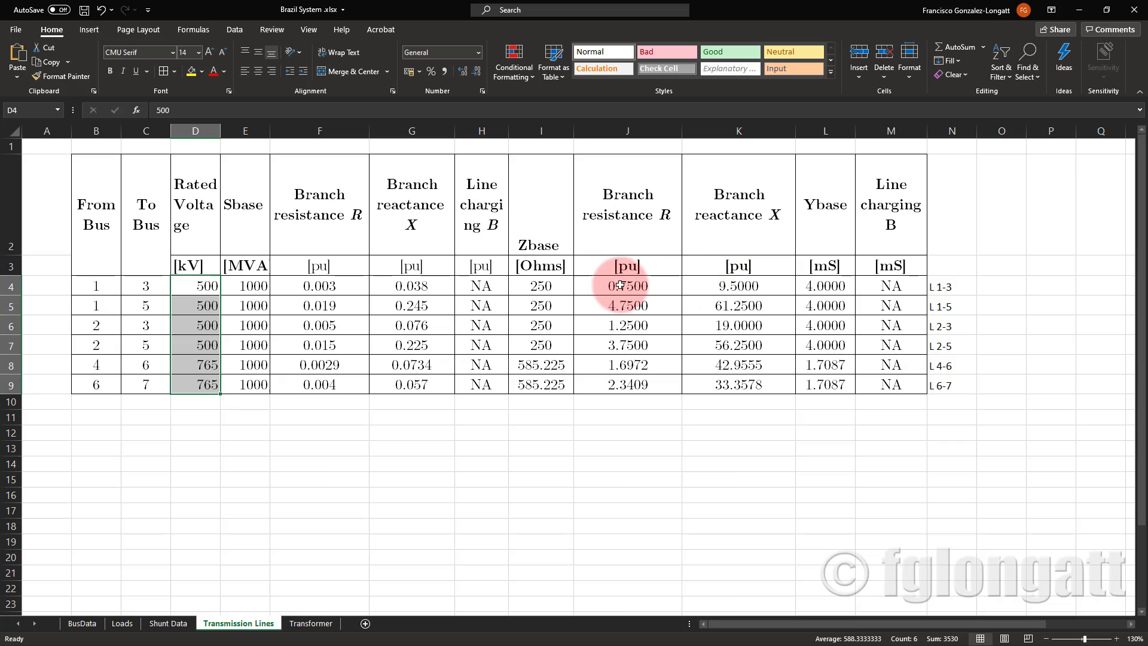
left_click(627, 266)
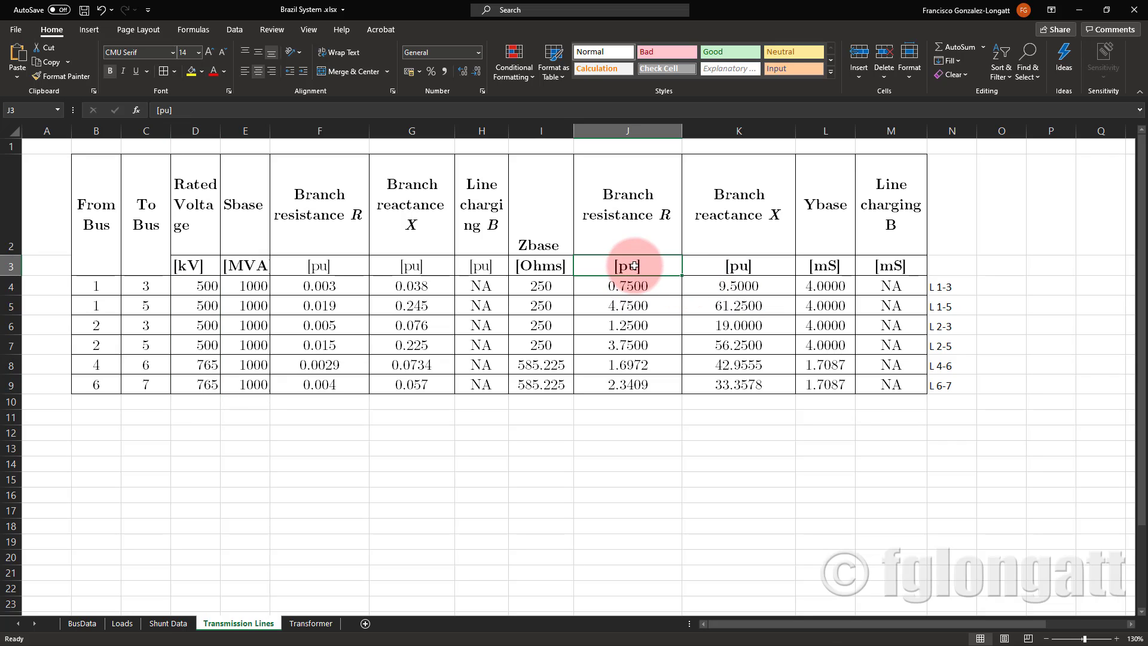
left_click(171, 108)
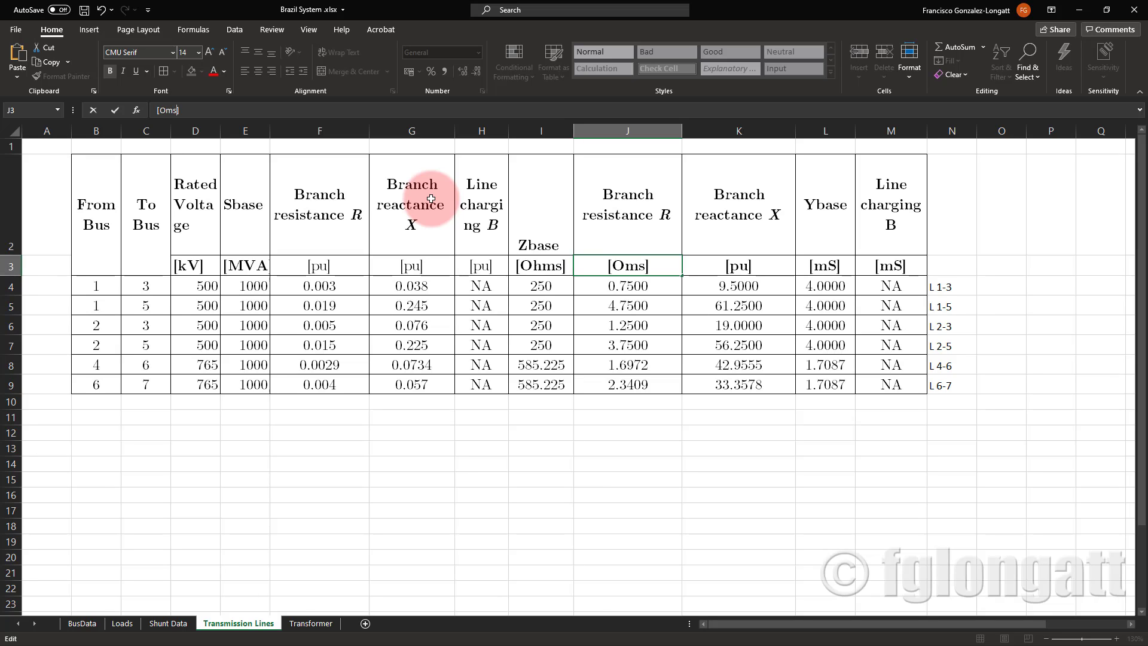
key("Return")
left_click(634, 266)
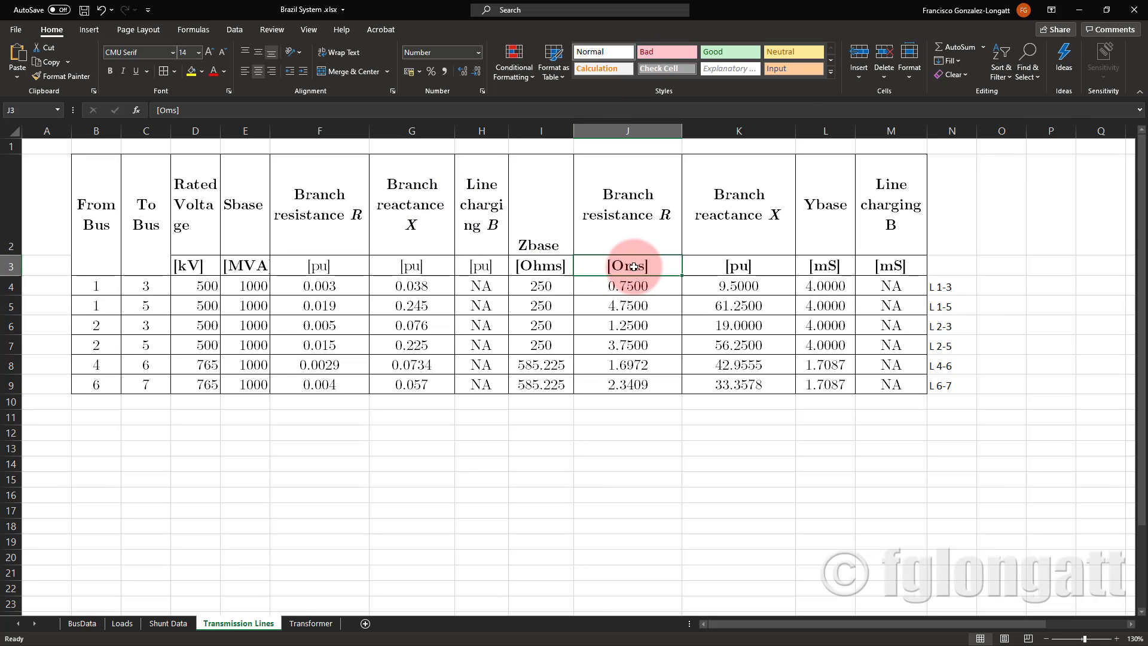
Step: Correct the units of Branch resistance R in J3 and Branch reactance X in K3 to [Ohms]
left_click(168, 109)
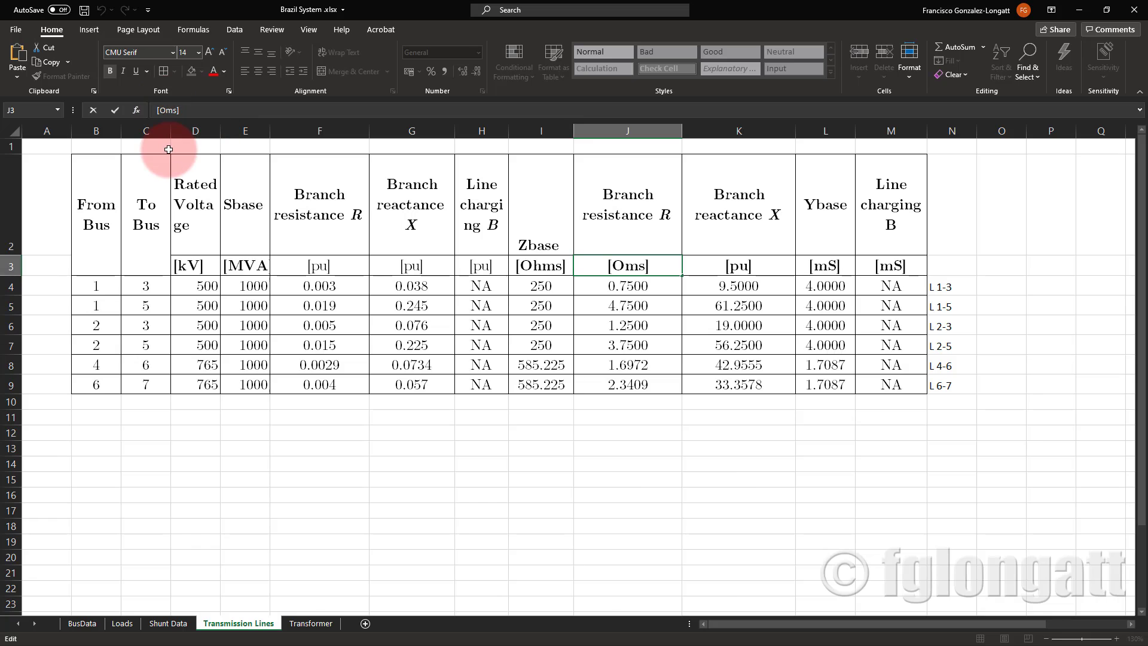
type("h")
key("Return")
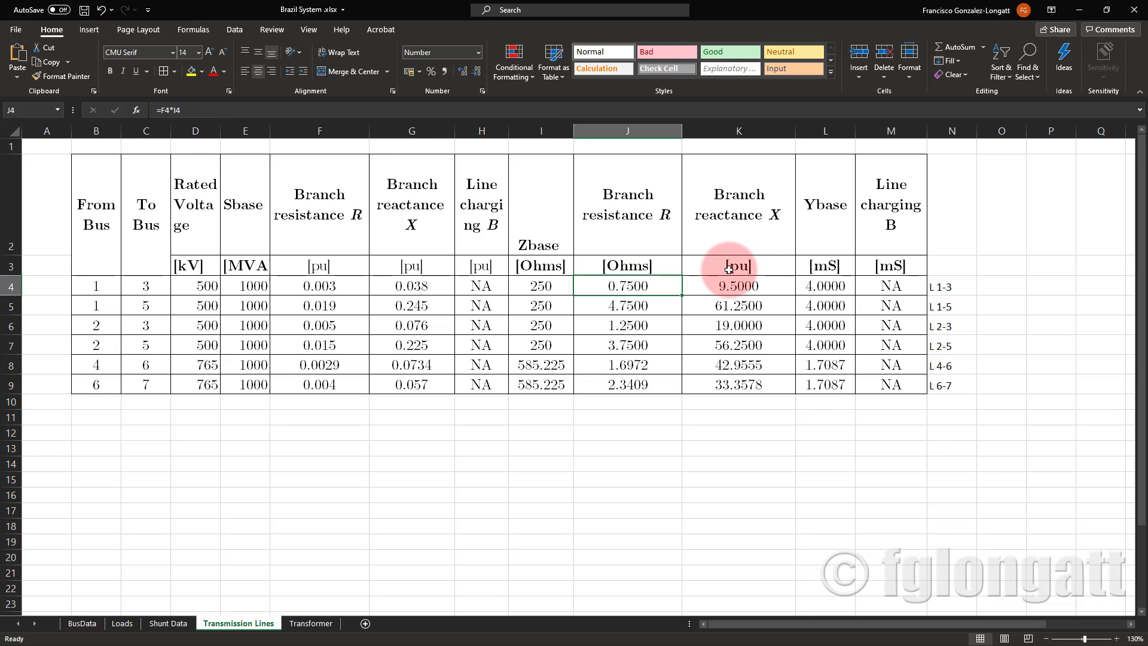
left_click(729, 269)
left_click(177, 106)
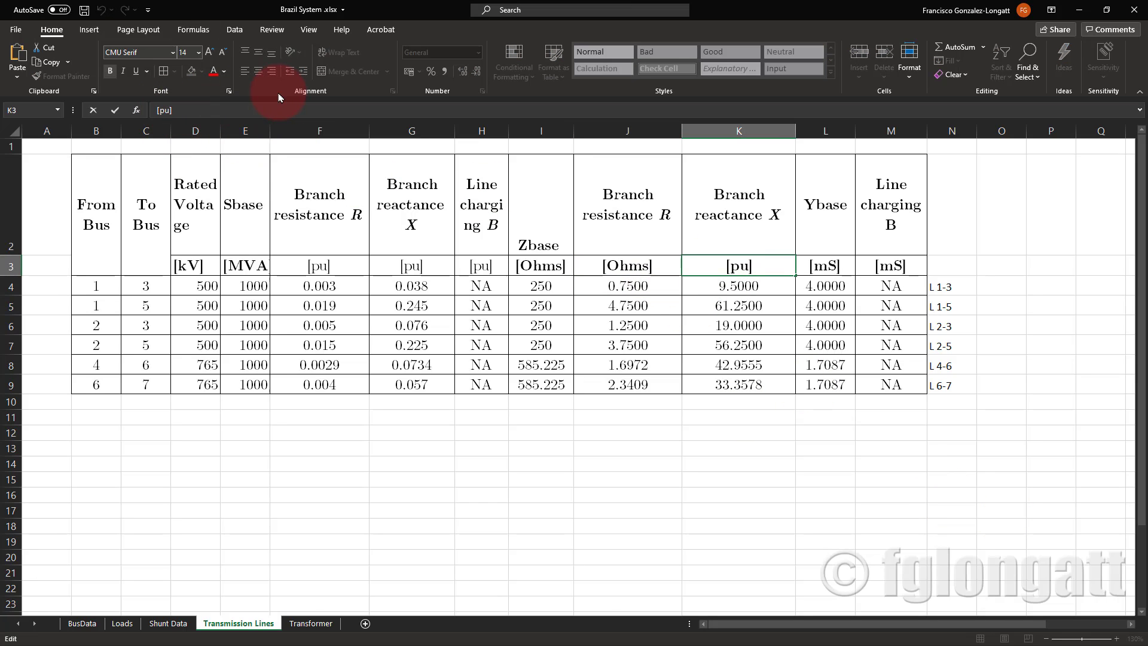
key("Return")
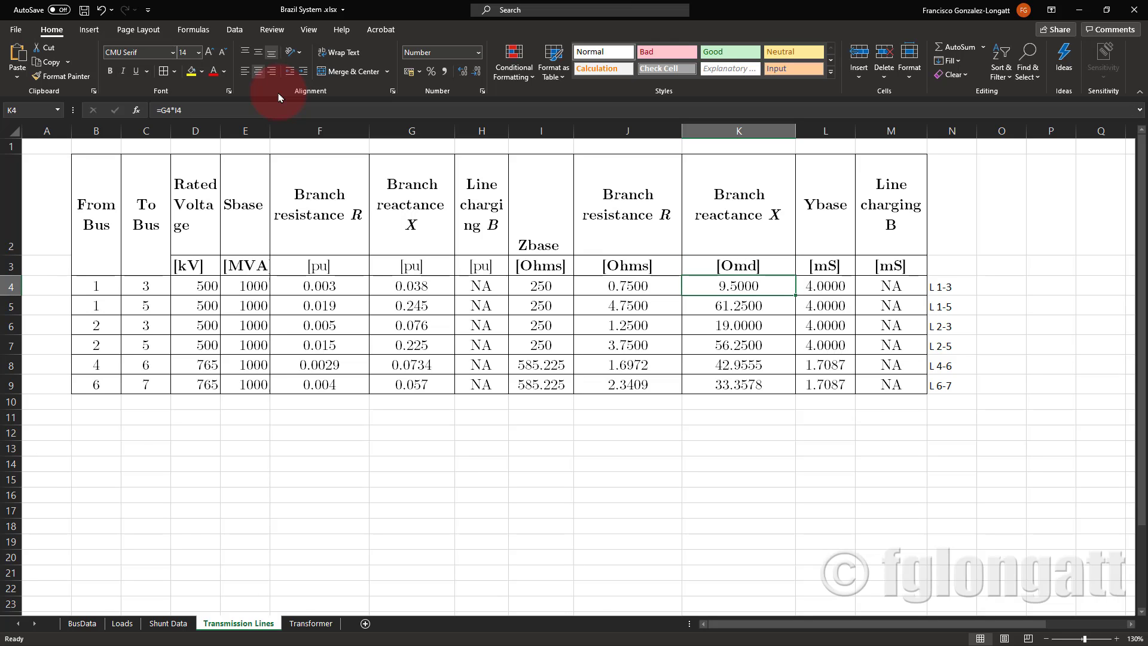
left_click(742, 269)
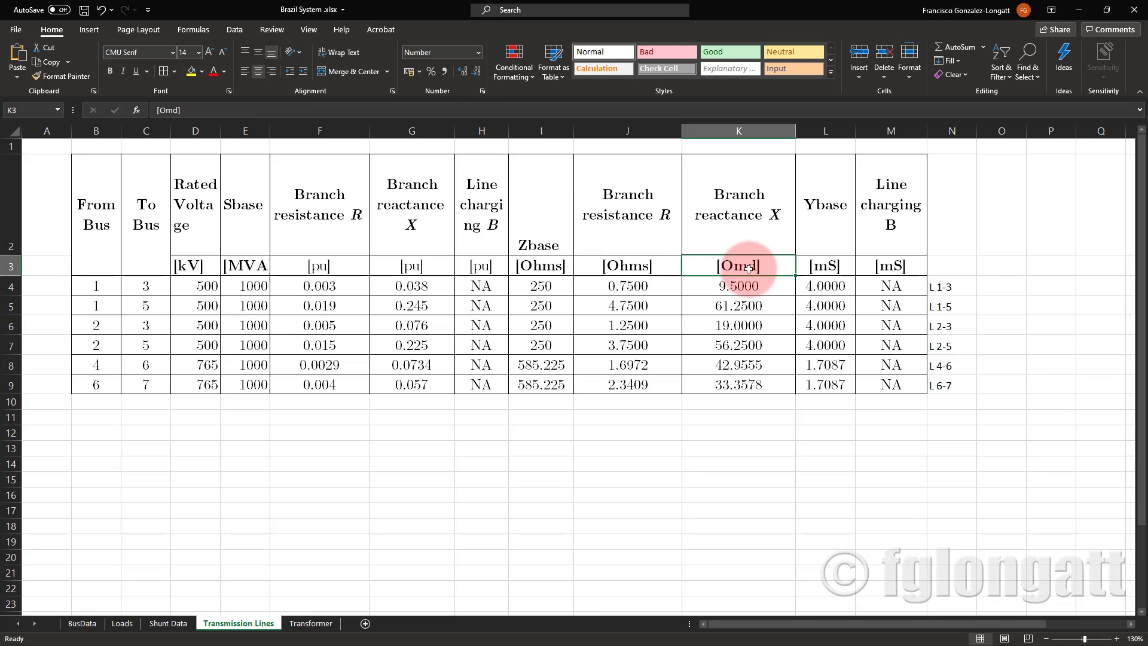
left_click(171, 110)
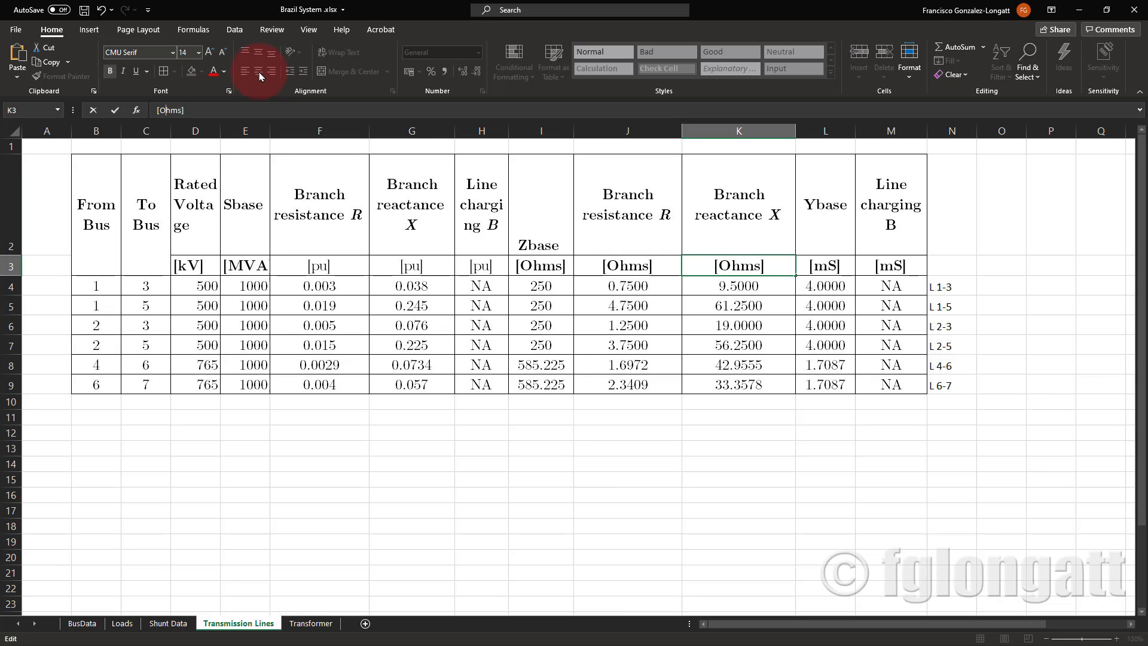
key("Return")
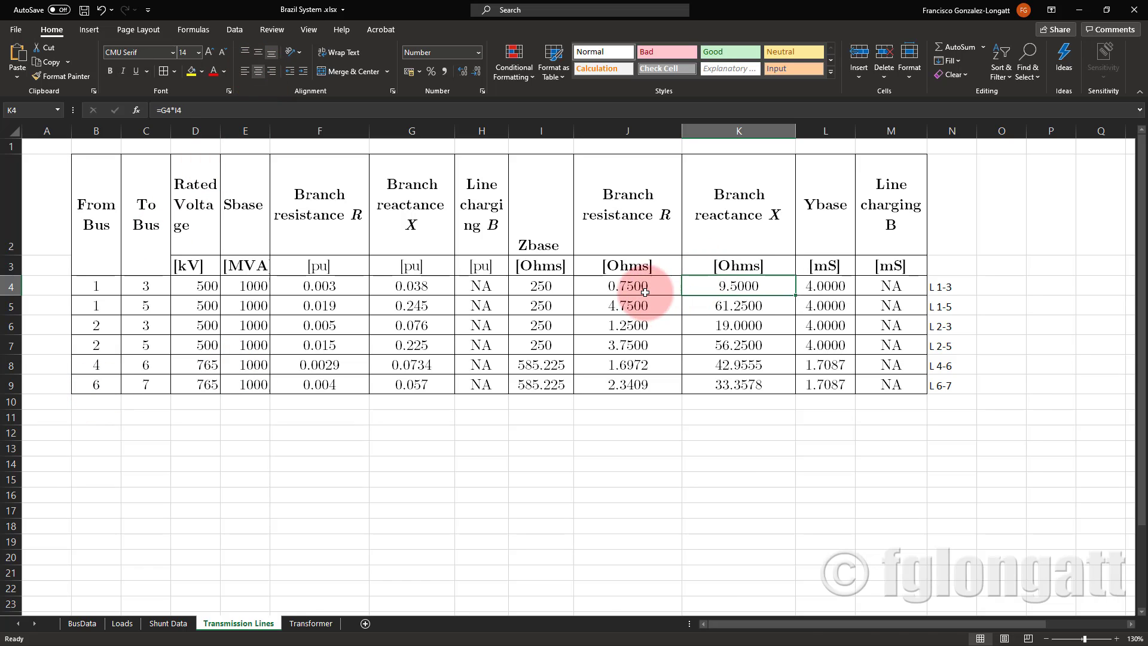
Step: Copy the resistances and reactances in J4:K9 and paste them into the line types' R' and X' columns in PowerFactory
left_click_drag(644, 292, 734, 386)
right_click(734, 385)
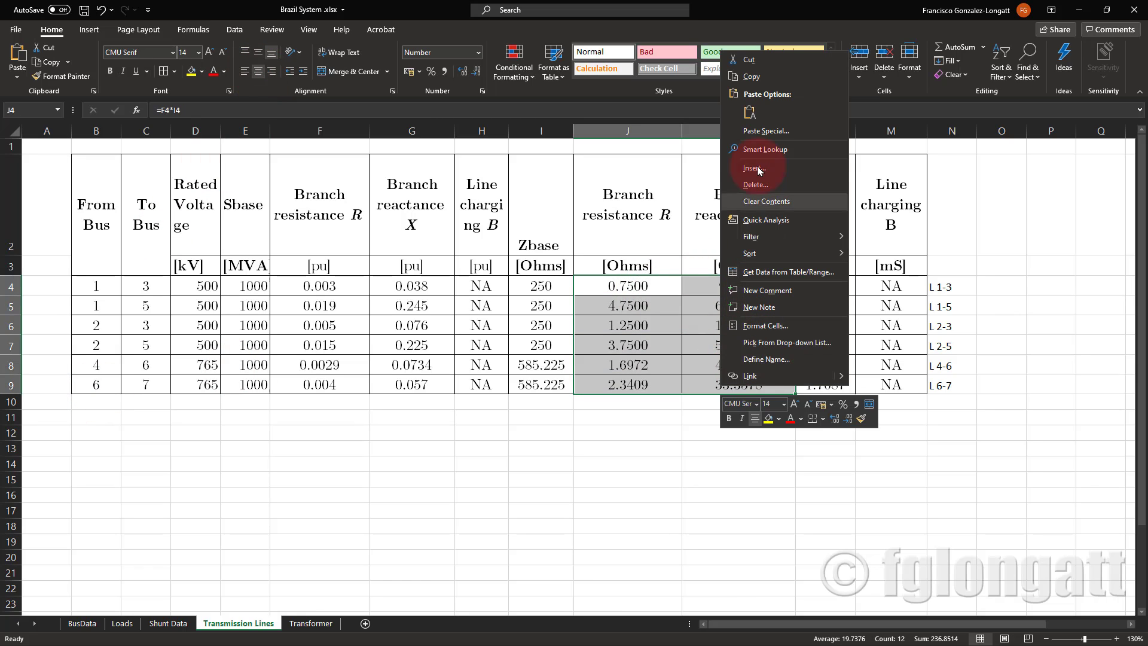
left_click(770, 81)
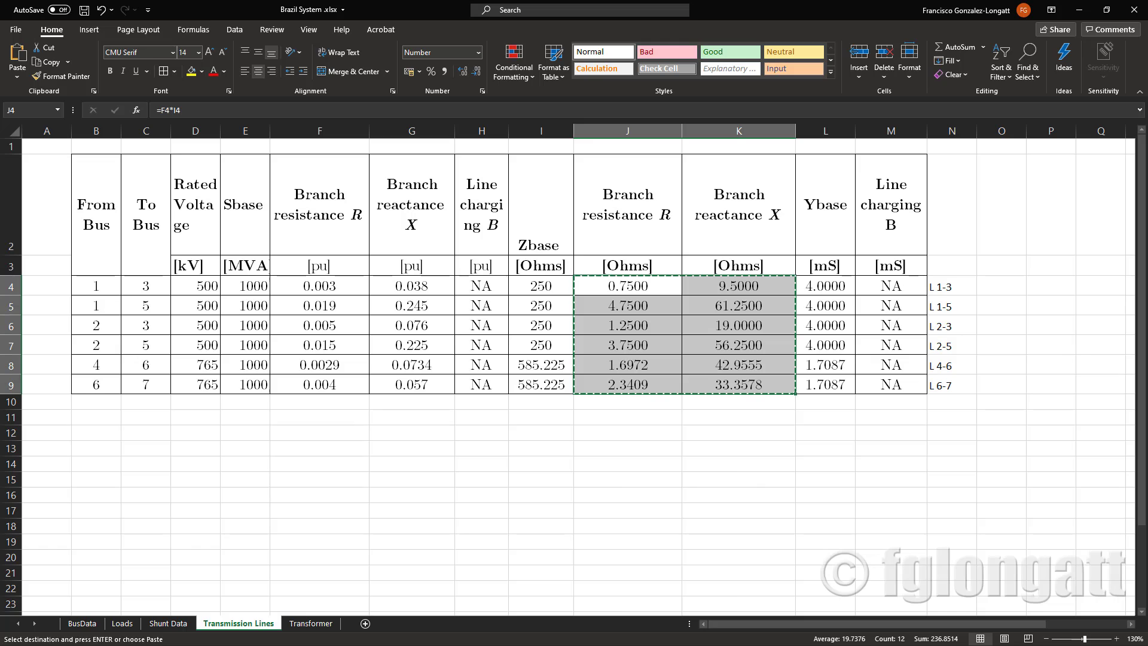
key("alt+Tab")
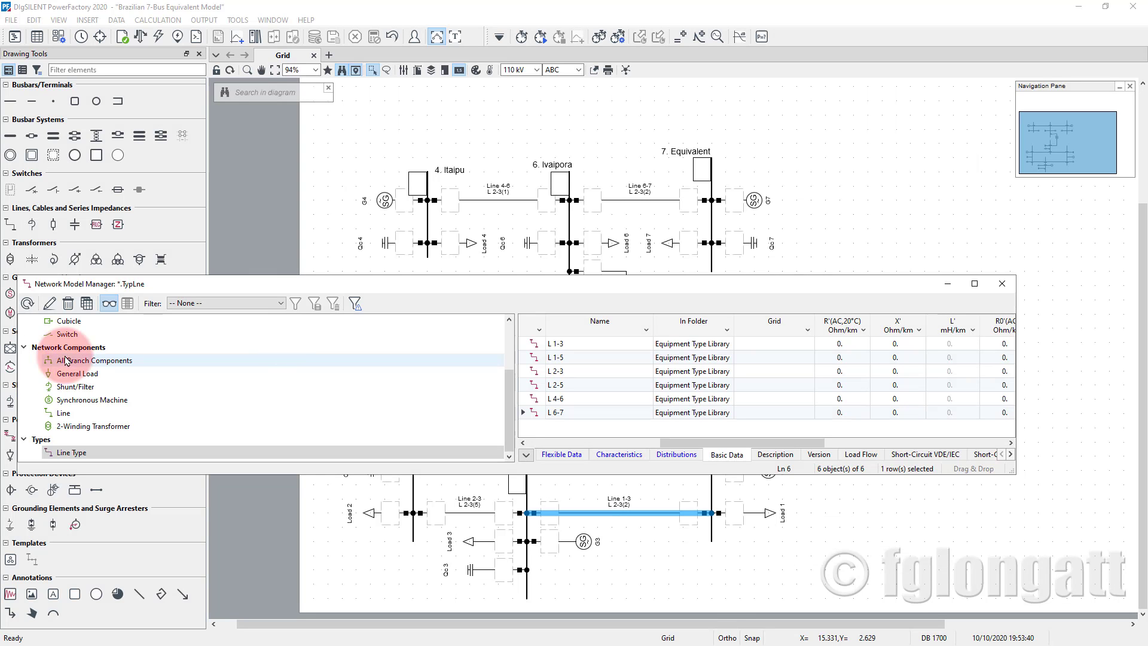
left_click(850, 347)
right_click(850, 347)
left_click(874, 403)
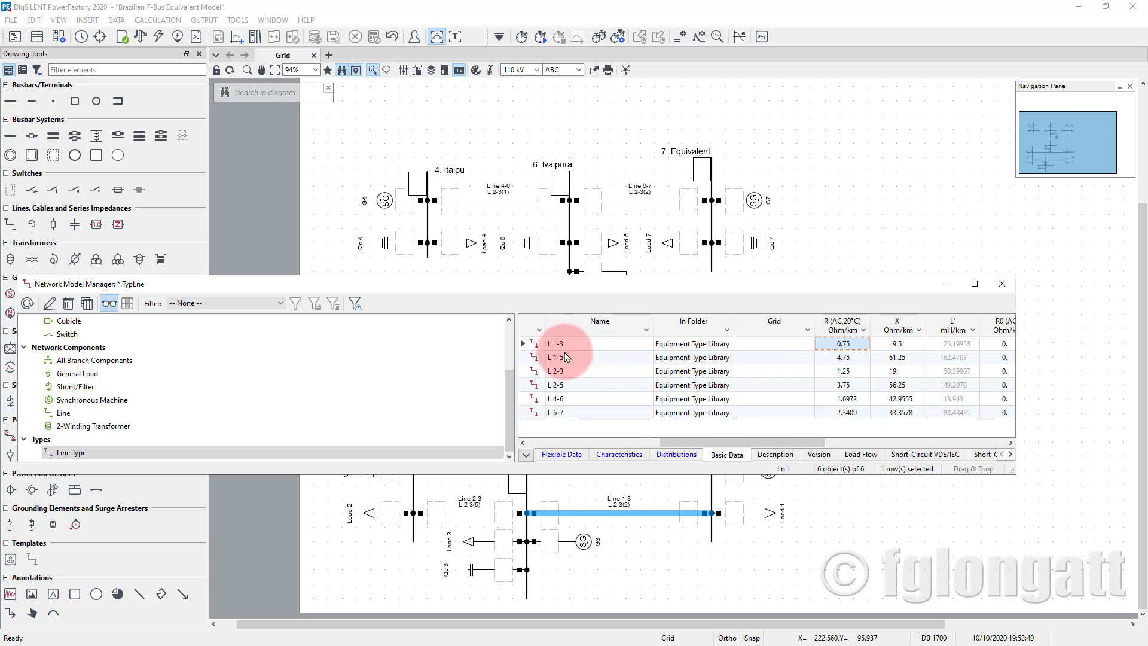
Step: Review the rated voltages of line types L 1-3 through L 6-7, then close the Network Model Manager
left_click_drag(528, 349, 540, 415)
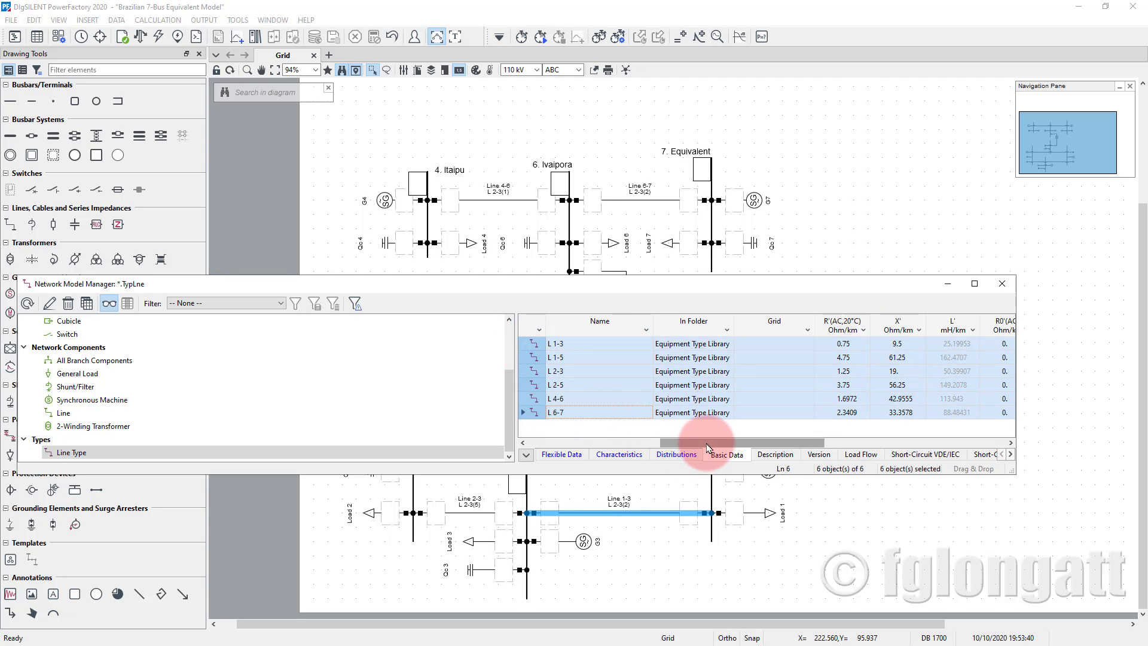
left_click_drag(706, 442, 604, 445)
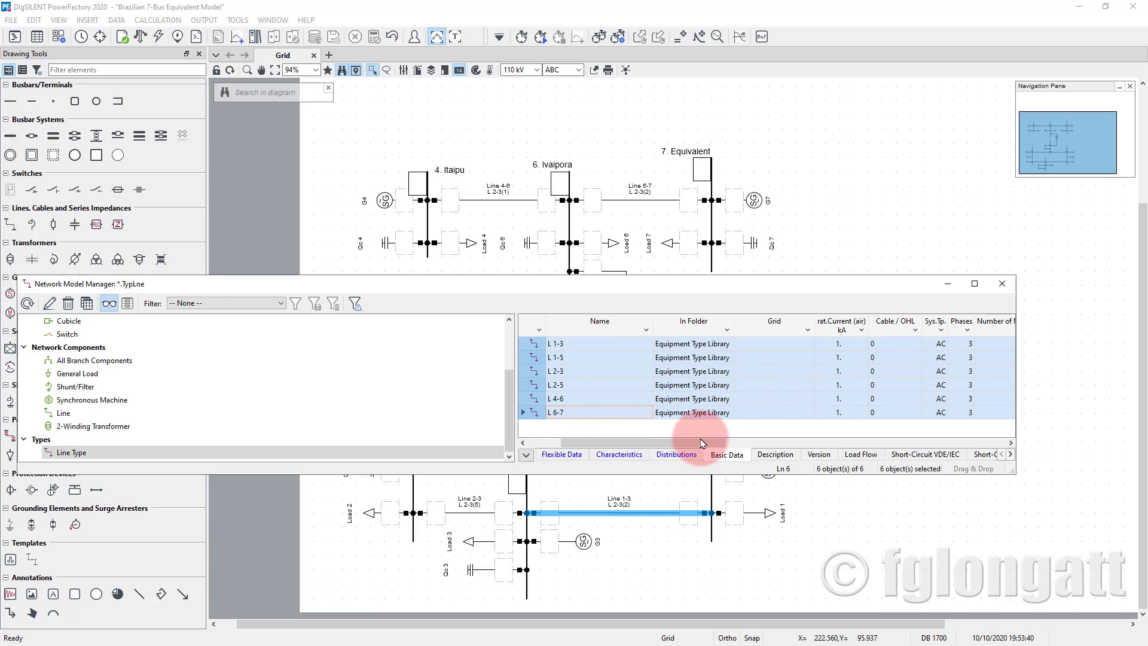
left_click_drag(702, 443, 670, 443)
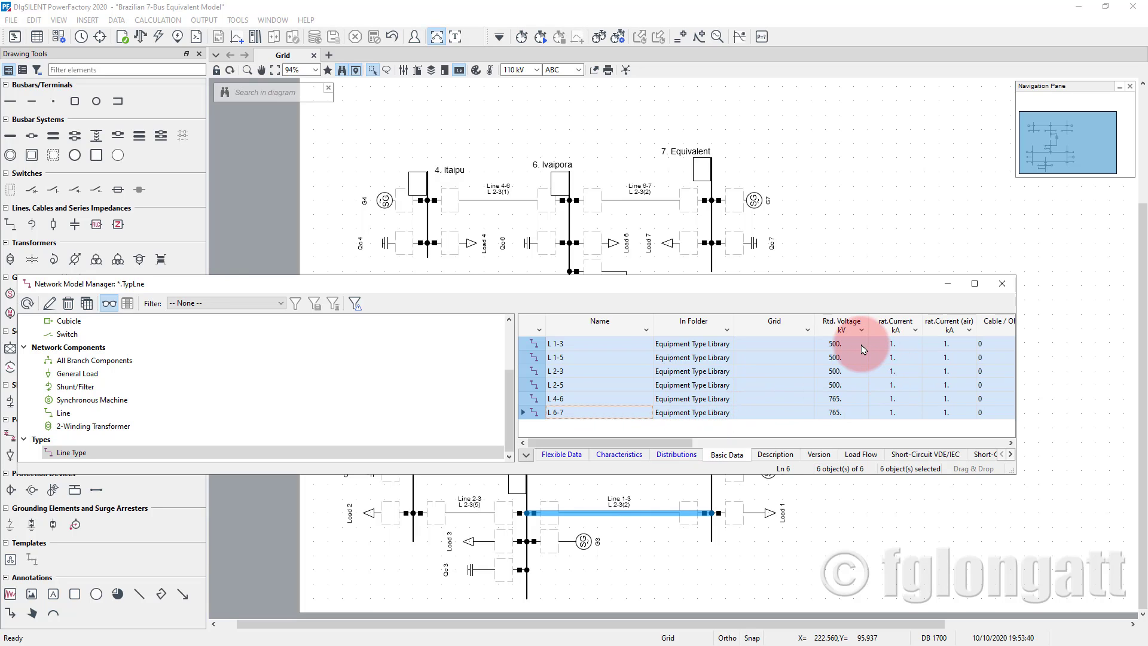
left_click_drag(837, 344, 853, 415)
left_click(1002, 283)
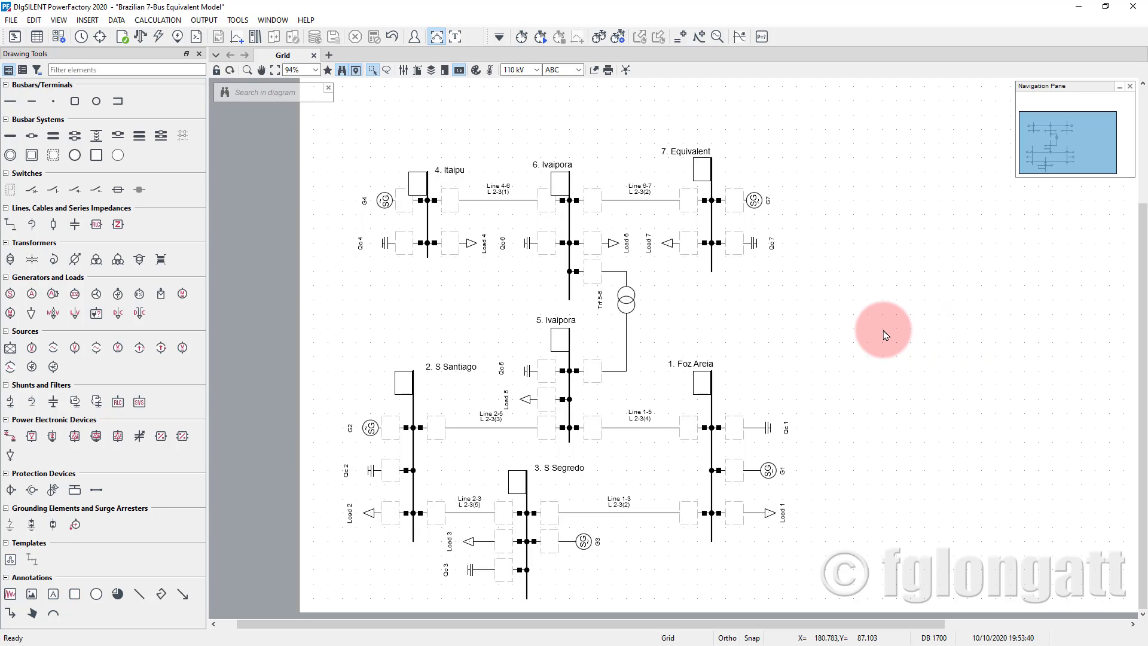
Step: Create a new project type named Trx for the two-winding transformer Trf 5-6
left_click(625, 302)
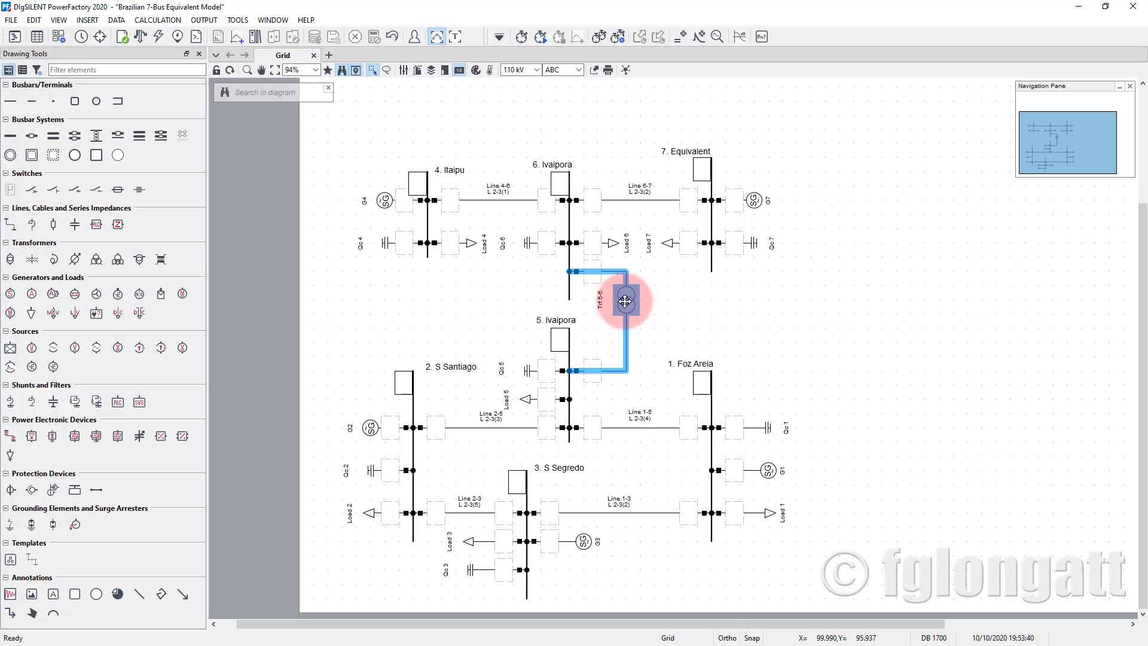
left_click(726, 326)
double_click(625, 302)
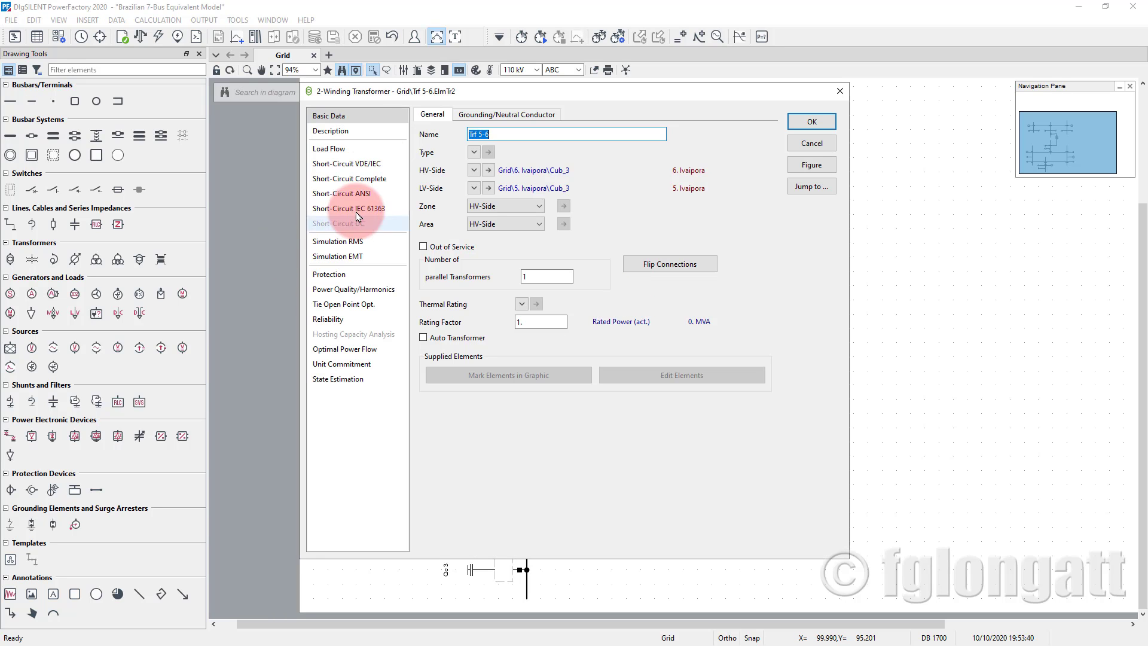
left_click(474, 151)
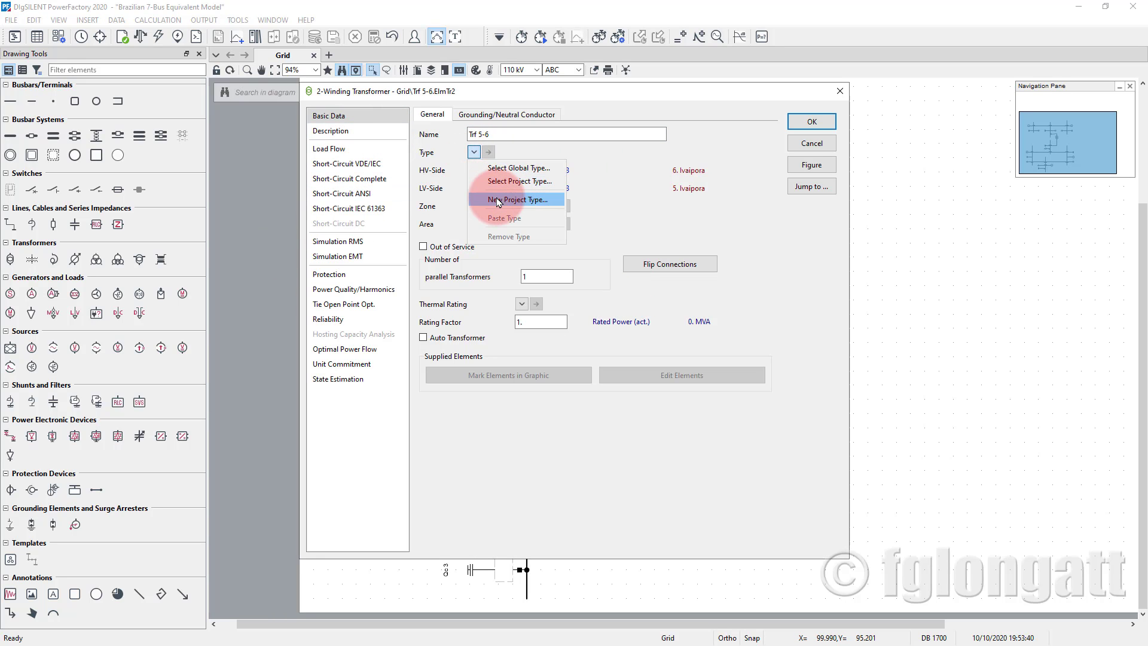
left_click(498, 201)
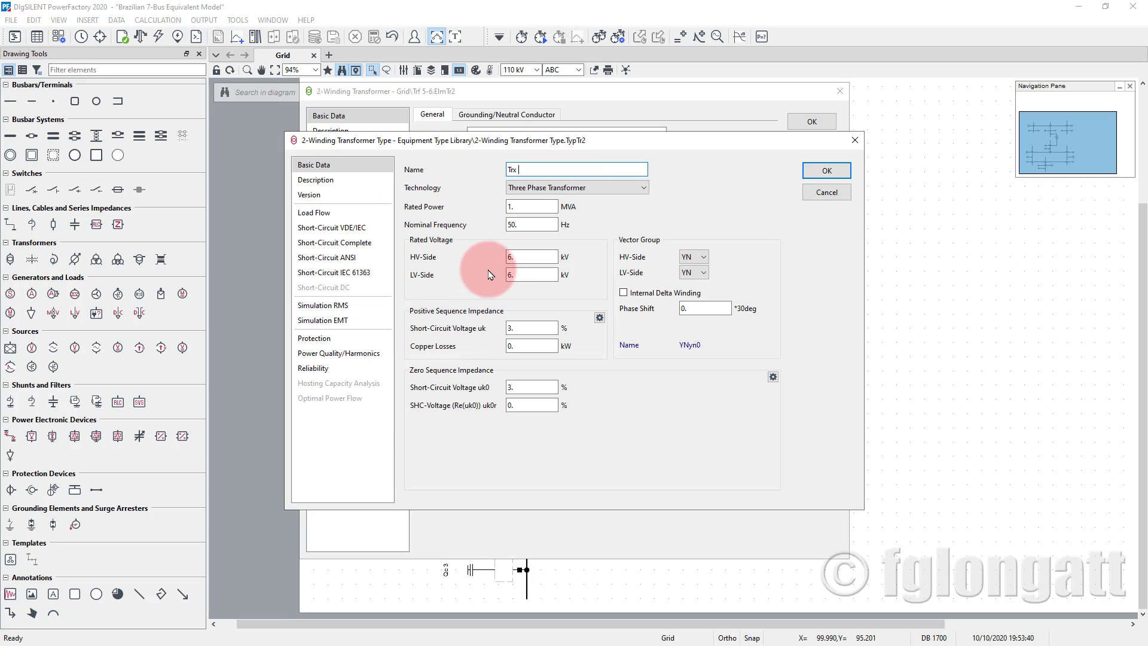
Step: Set the transformer type's Rated Power to 1000 MVA and Nominal Frequency to 60 Hz
double_click(527, 207)
type("100")
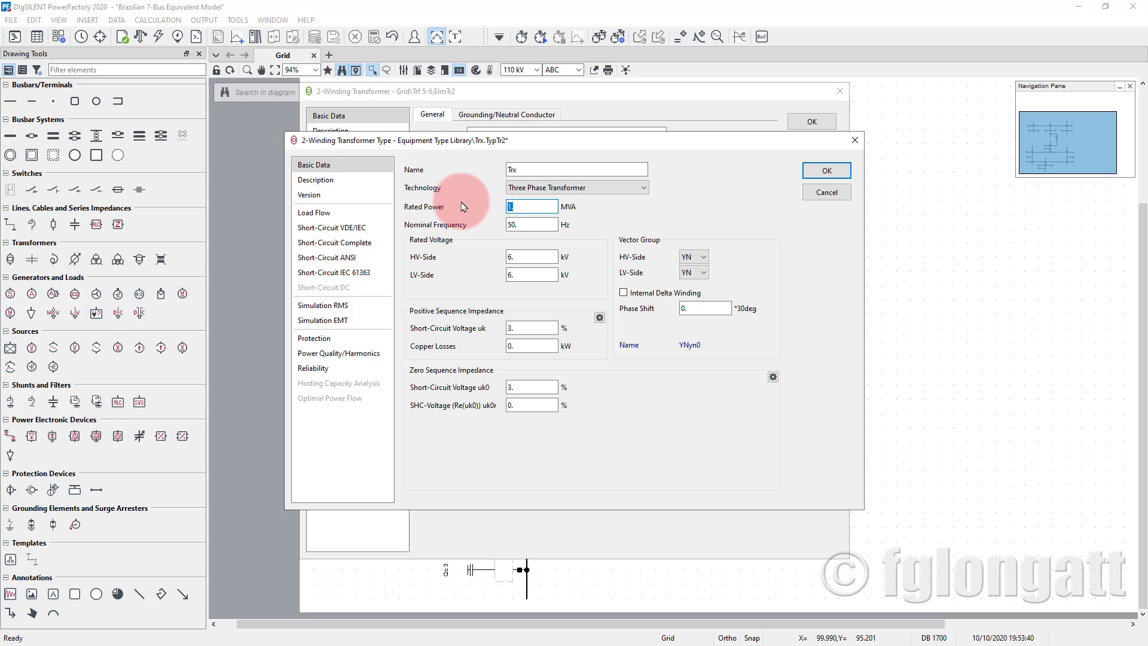
type("0")
key("Tab")
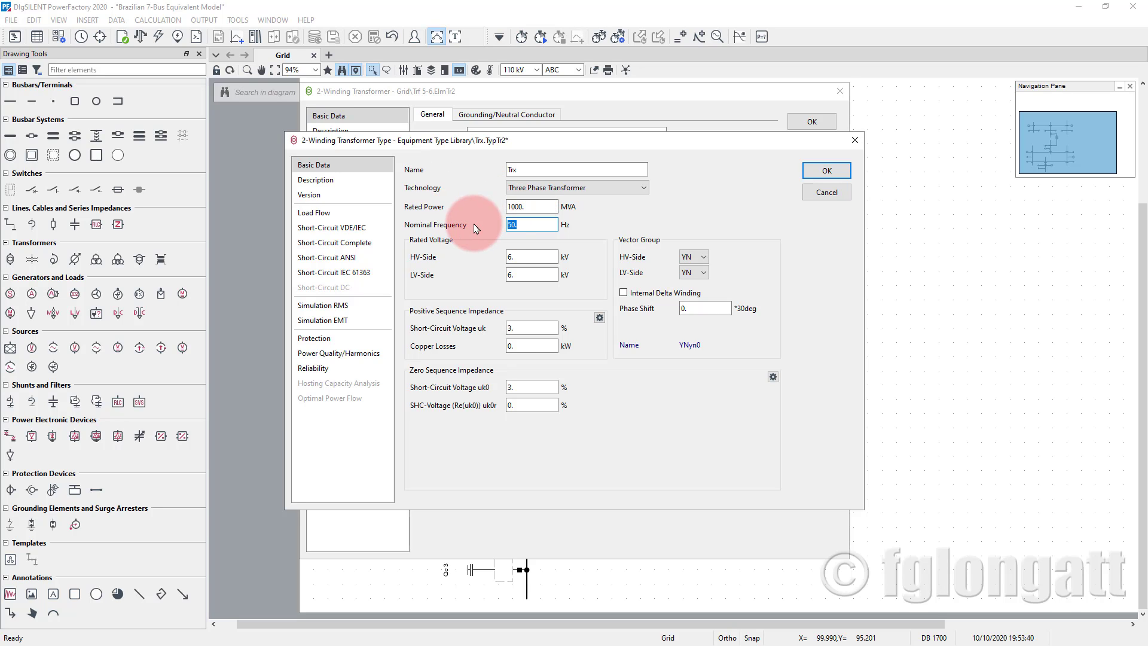
type("60")
Step: Set the transformer type's rated voltages to 765 kV on the HV-Side and 500 kV on the LV-Side
double_click(526, 256)
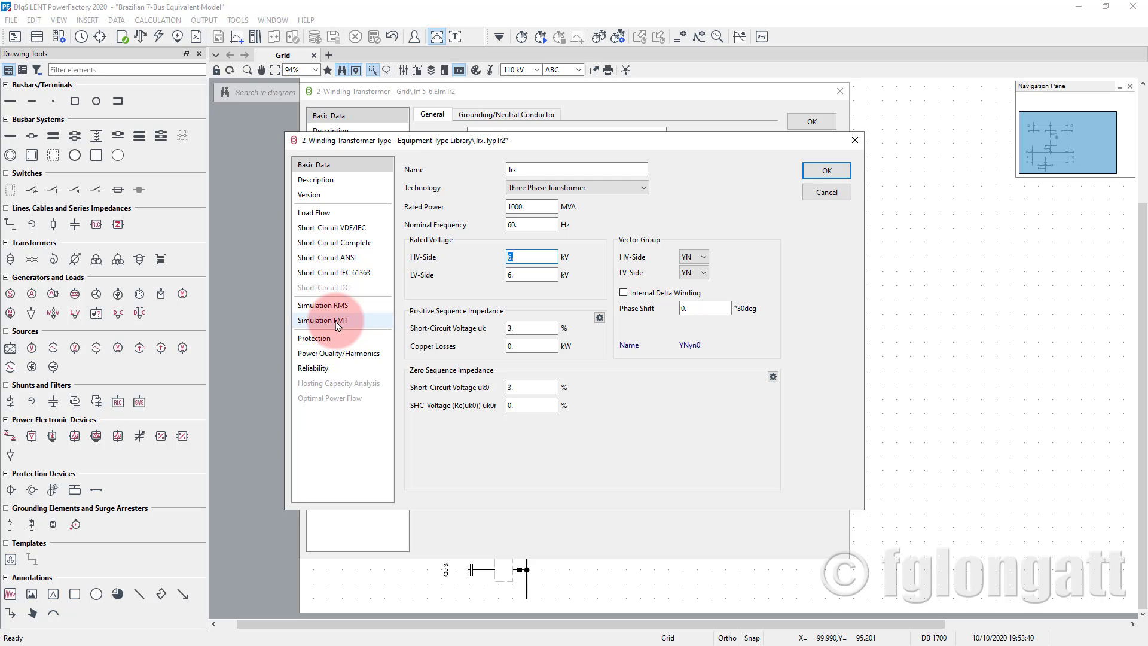
type("765")
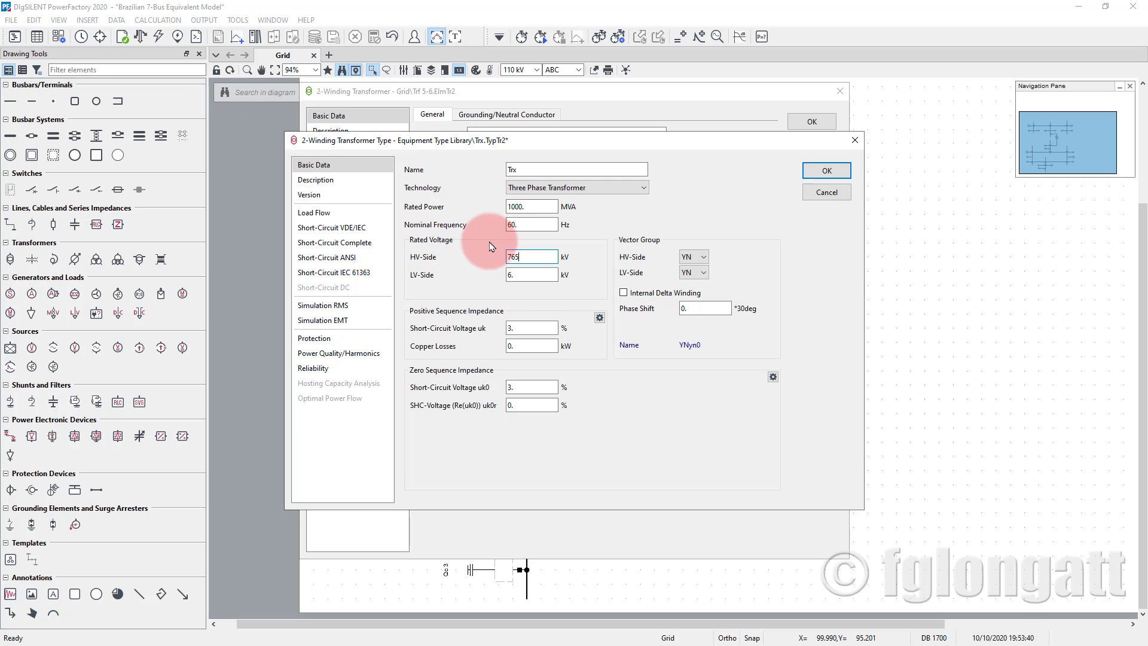
double_click(526, 273)
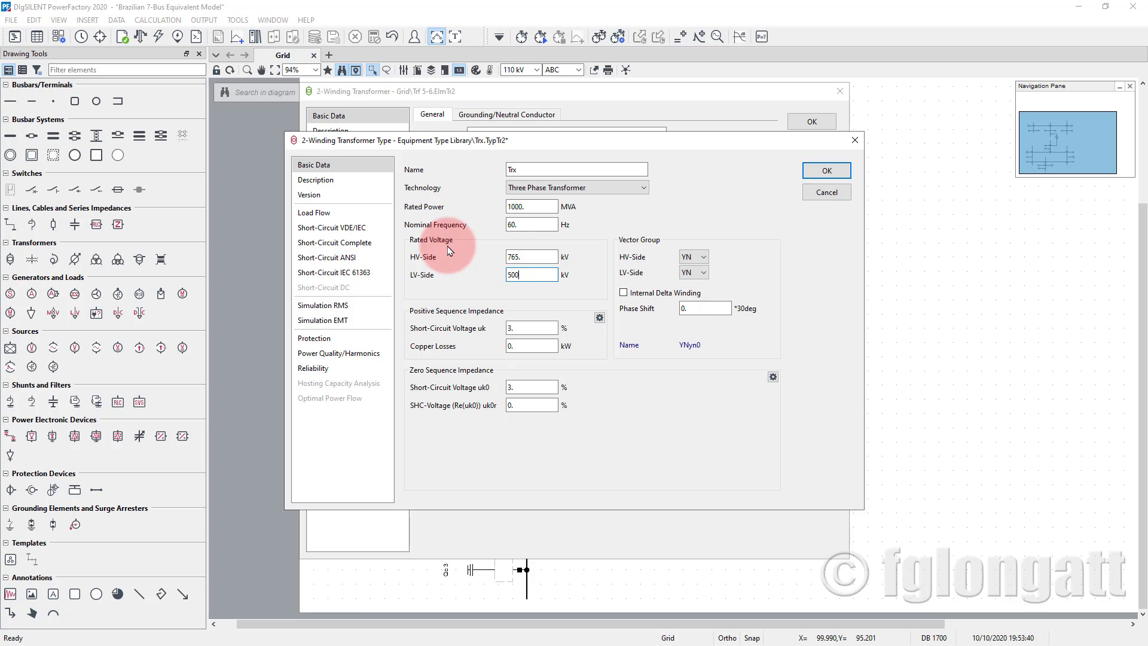
type("500")
Step: Set the positive-sequence Short-Circuit Voltage uk to 3.9 % and accept the transformer type and element
double_click(527, 328)
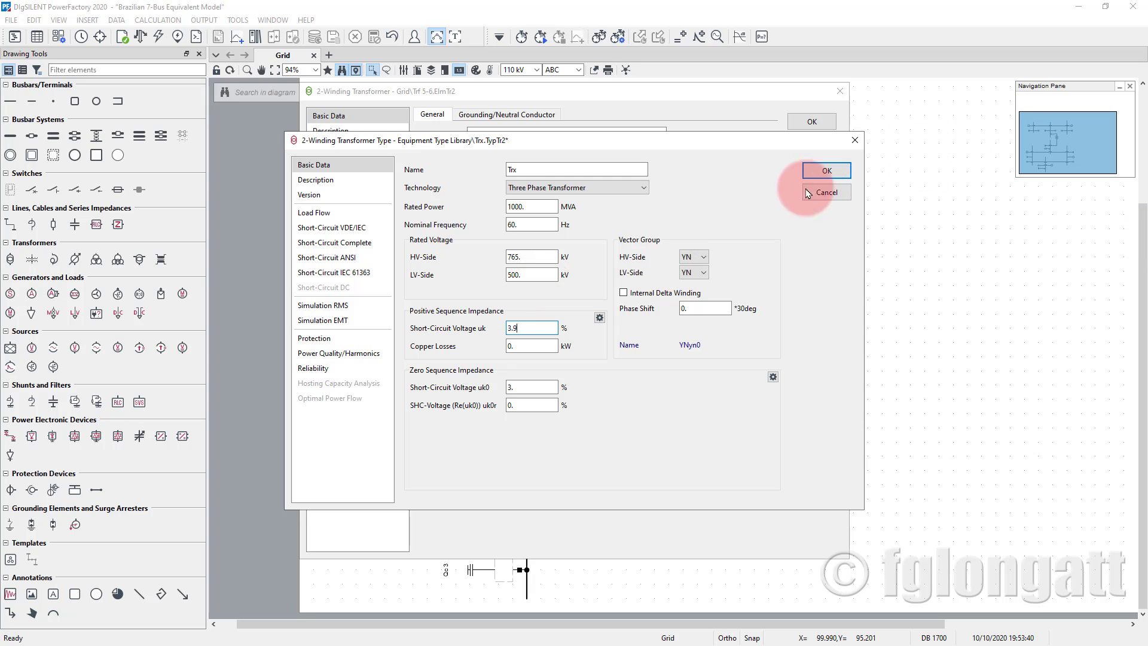
left_click(827, 170)
left_click(828, 145)
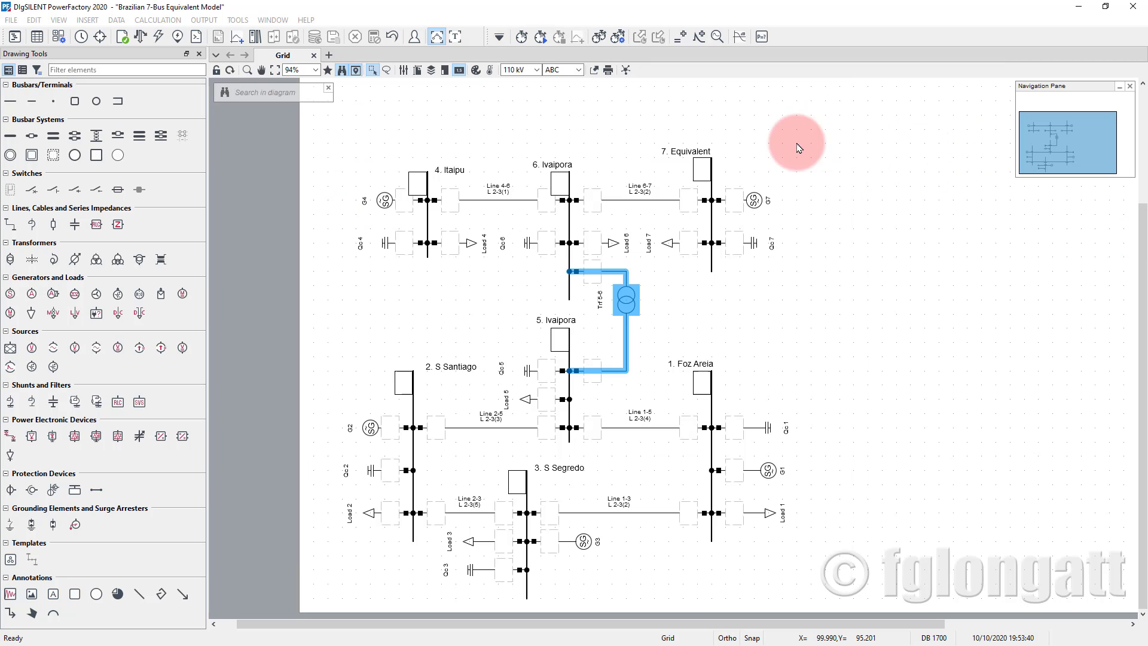
Step: Reopen transformer Trf 5-6 and check the terminal connected to its HV-Side
double_click(620, 305)
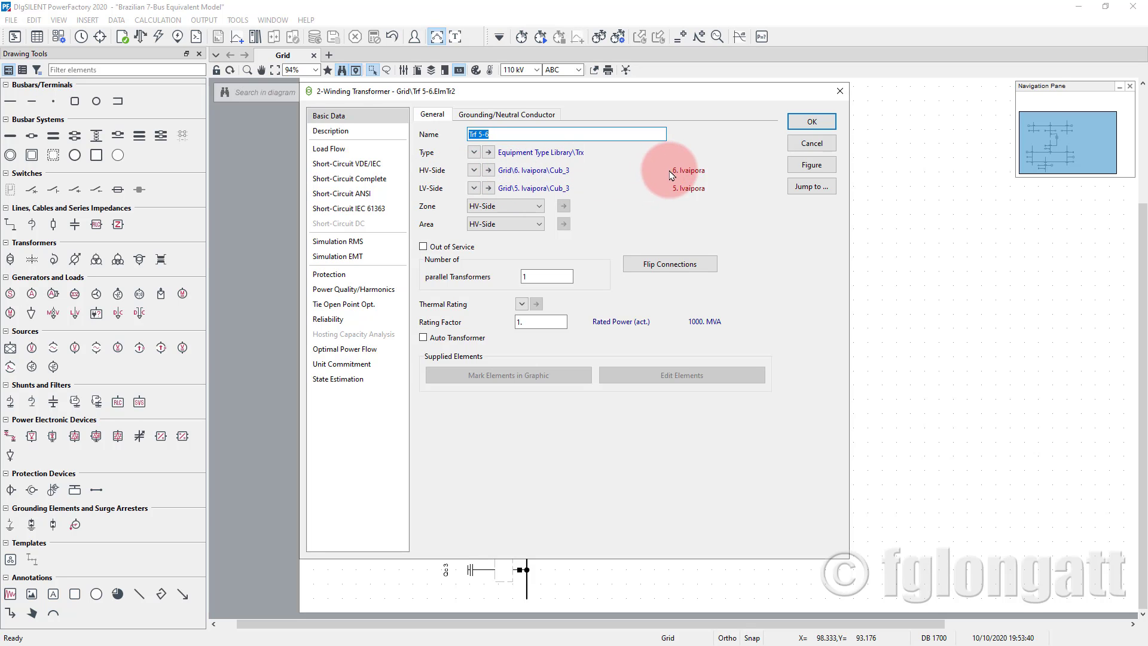
left_click_drag(629, 92, 741, 211)
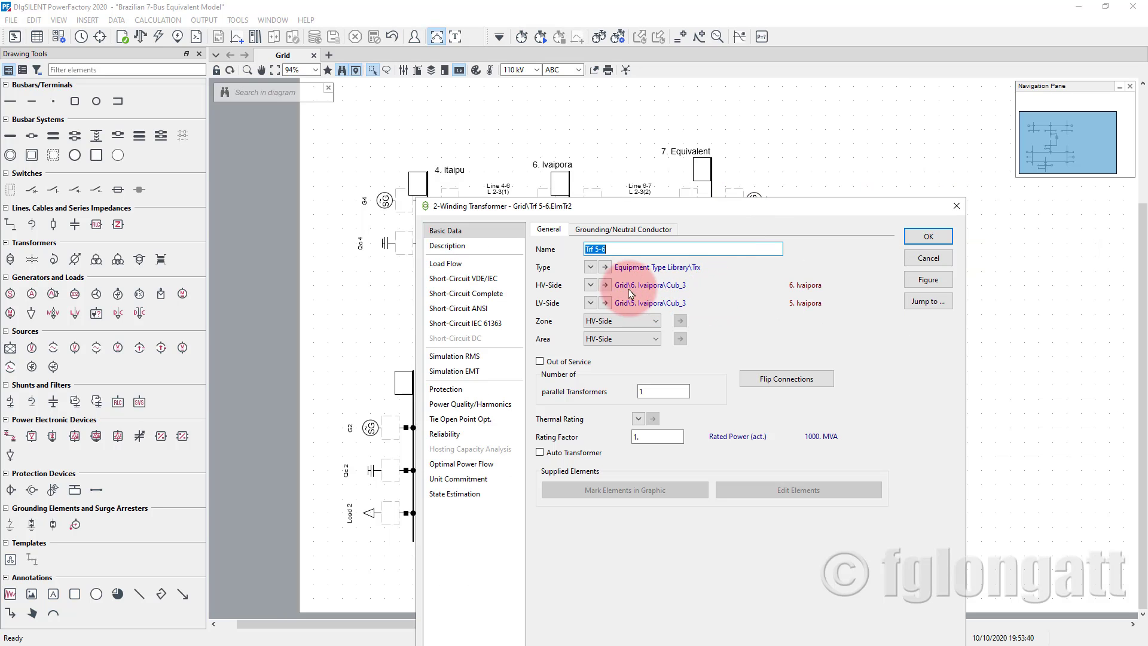
left_click(606, 290)
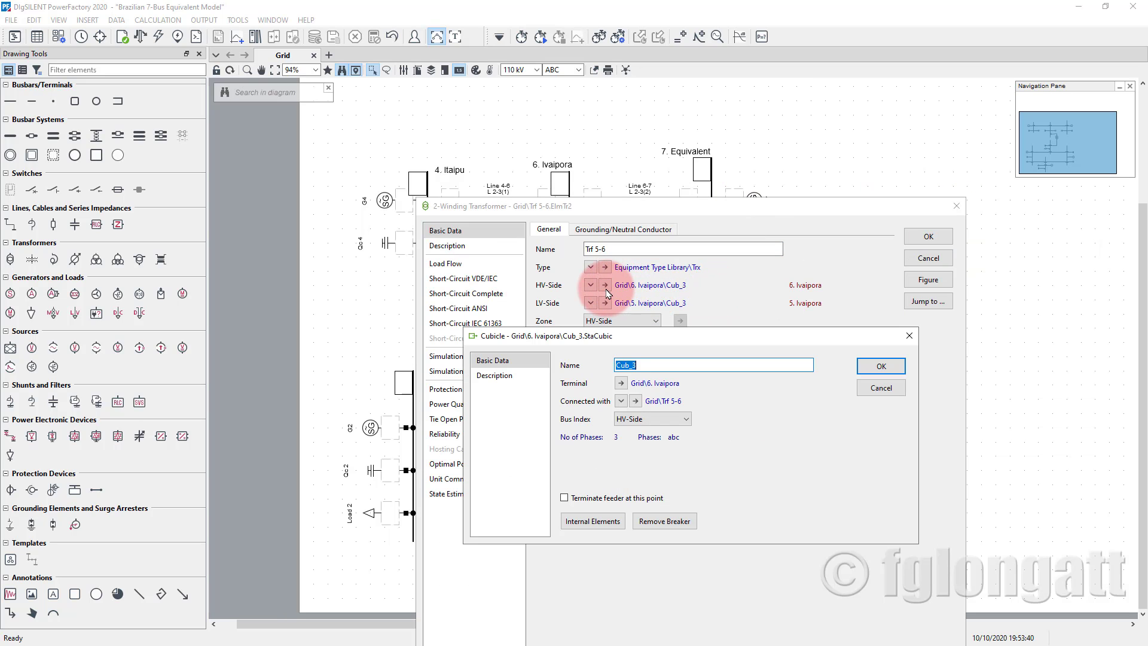
left_click(621, 385)
key("Escape")
key("Escape")
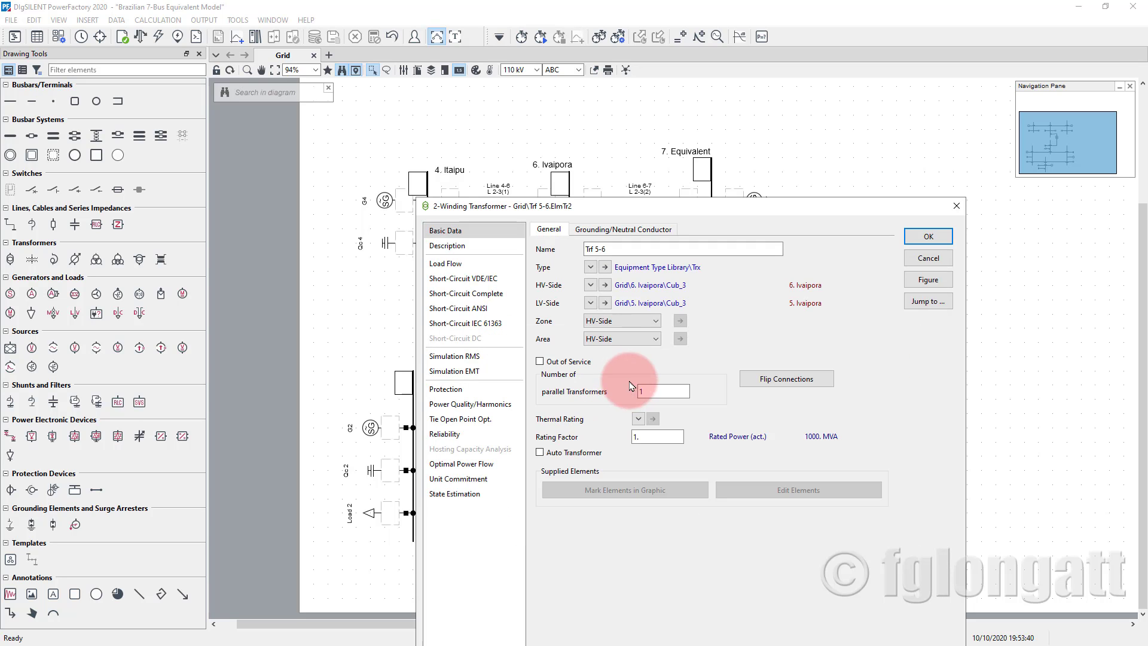
Step: Check the nominal voltage of the terminal on the LV-Side of Trf 5-6 and close the transformer's settings
left_click(606, 303)
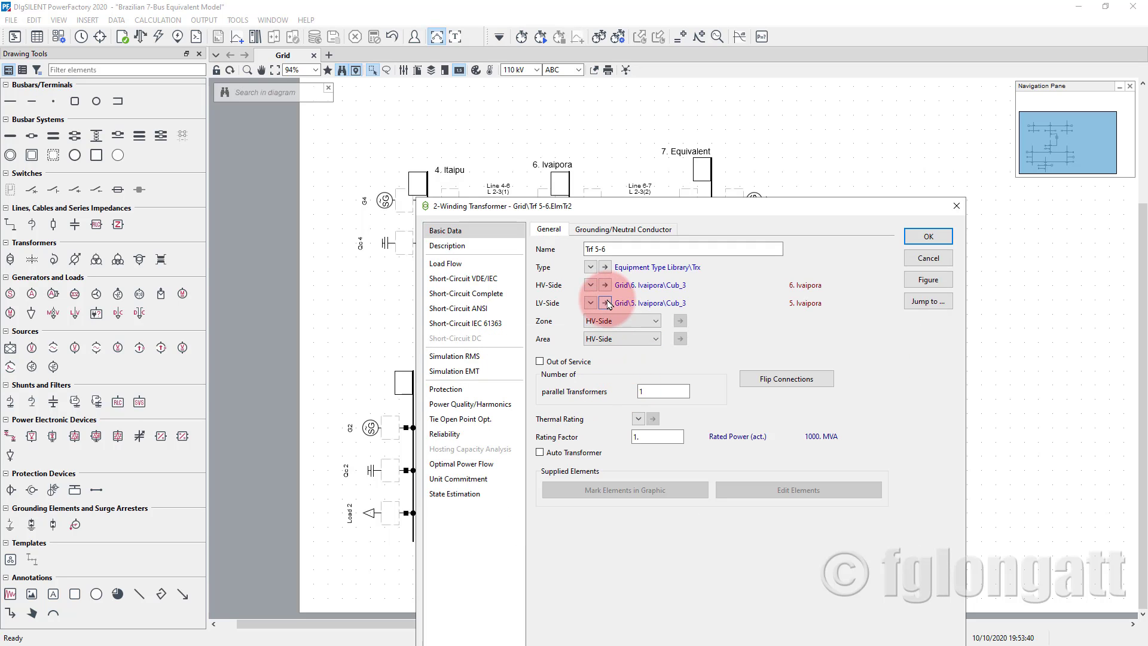
left_click(622, 383)
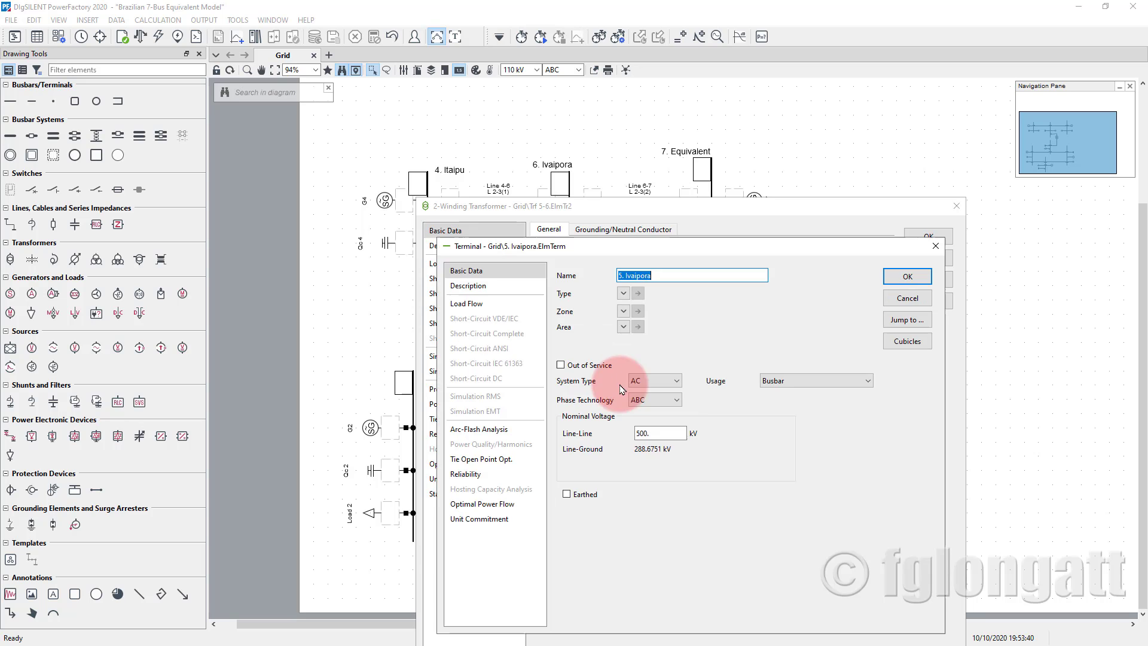
key("Escape")
key("Escape")
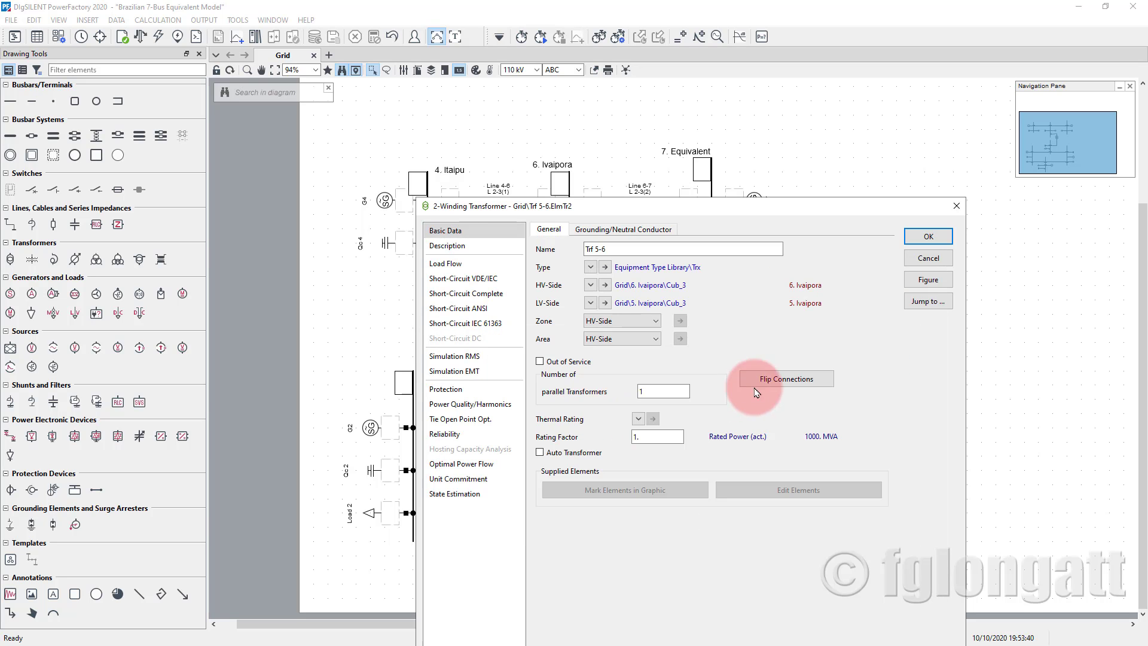
left_click(928, 235)
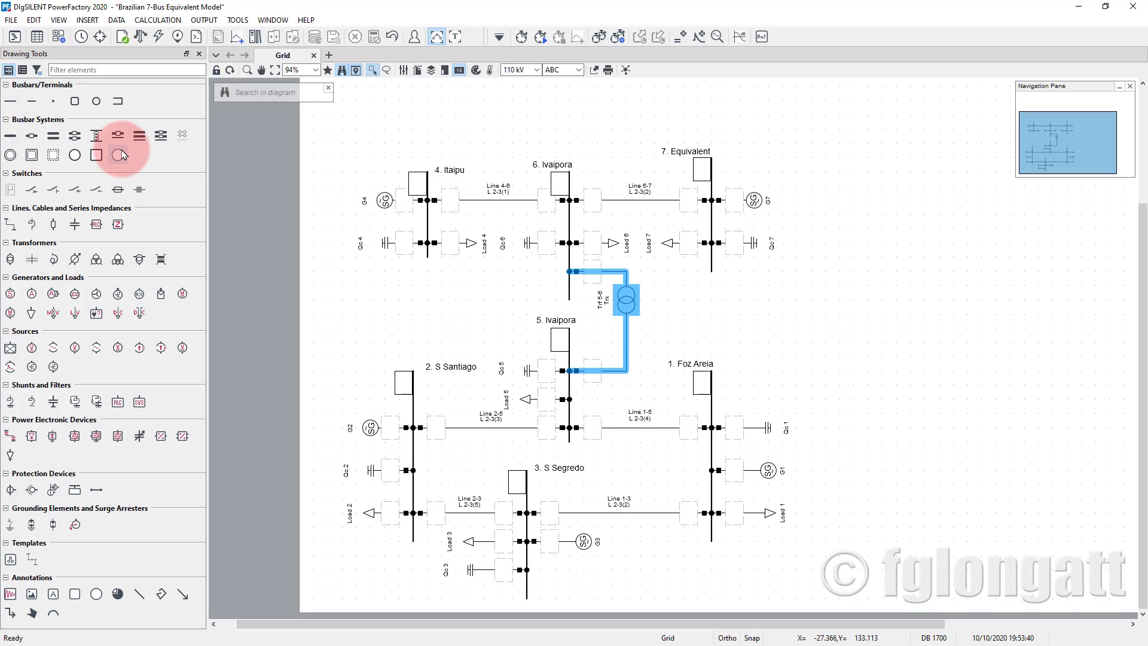
Step: Move the symbols of generators G3 and G1 closer to their busbars
left_click_drag(586, 546, 572, 545)
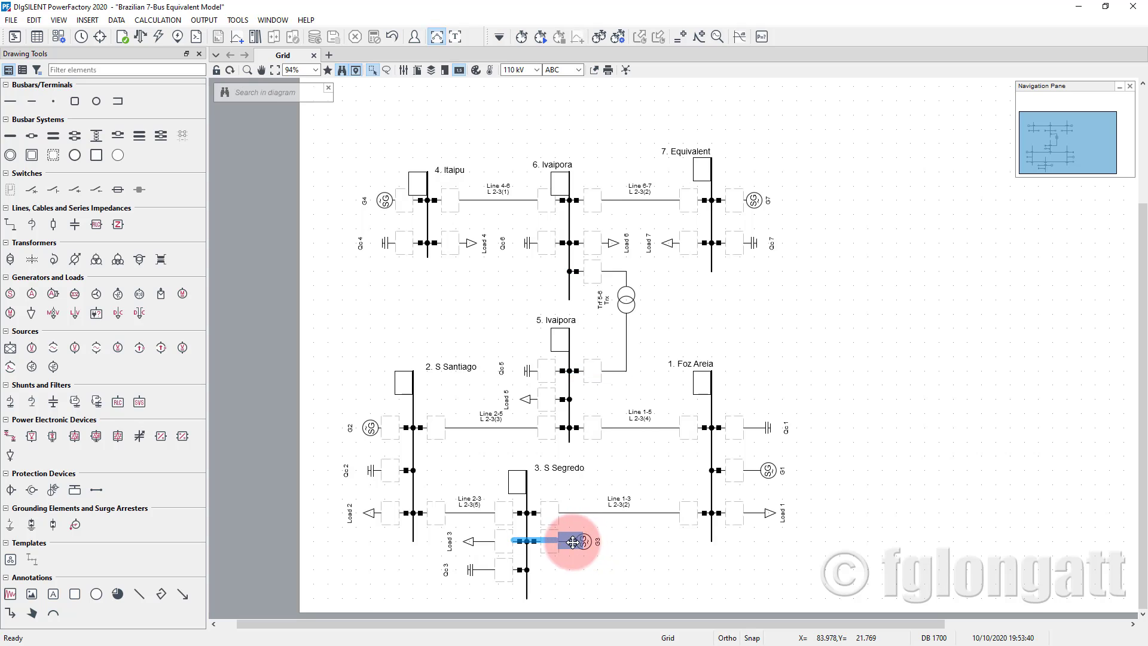
left_click(767, 471)
left_click_drag(767, 471, 754, 471)
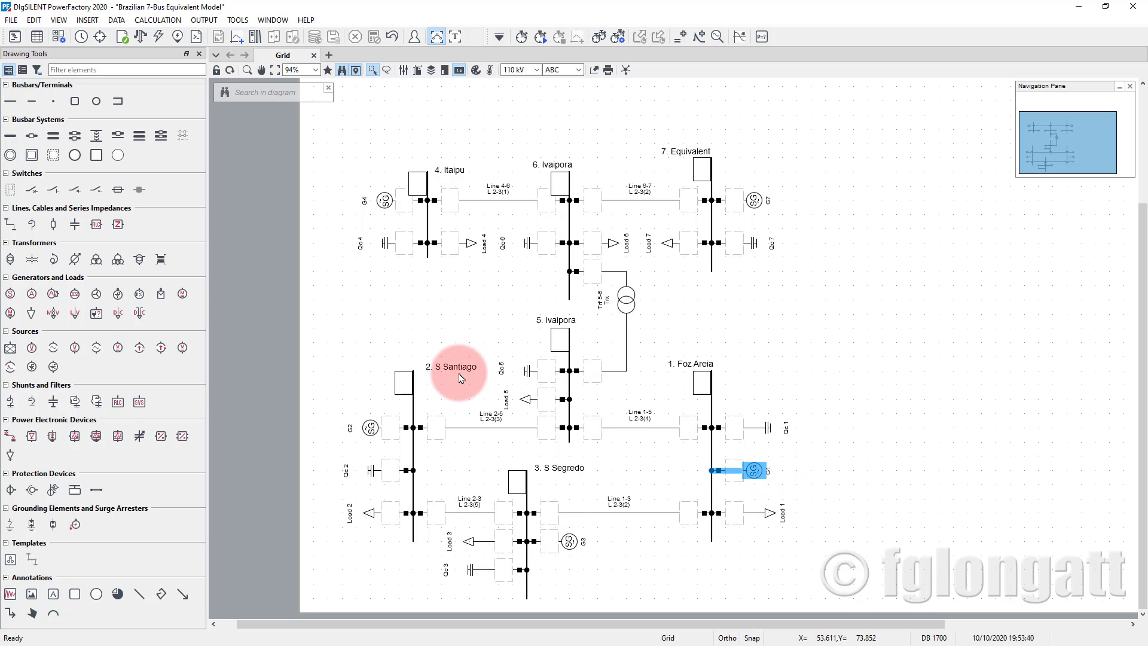
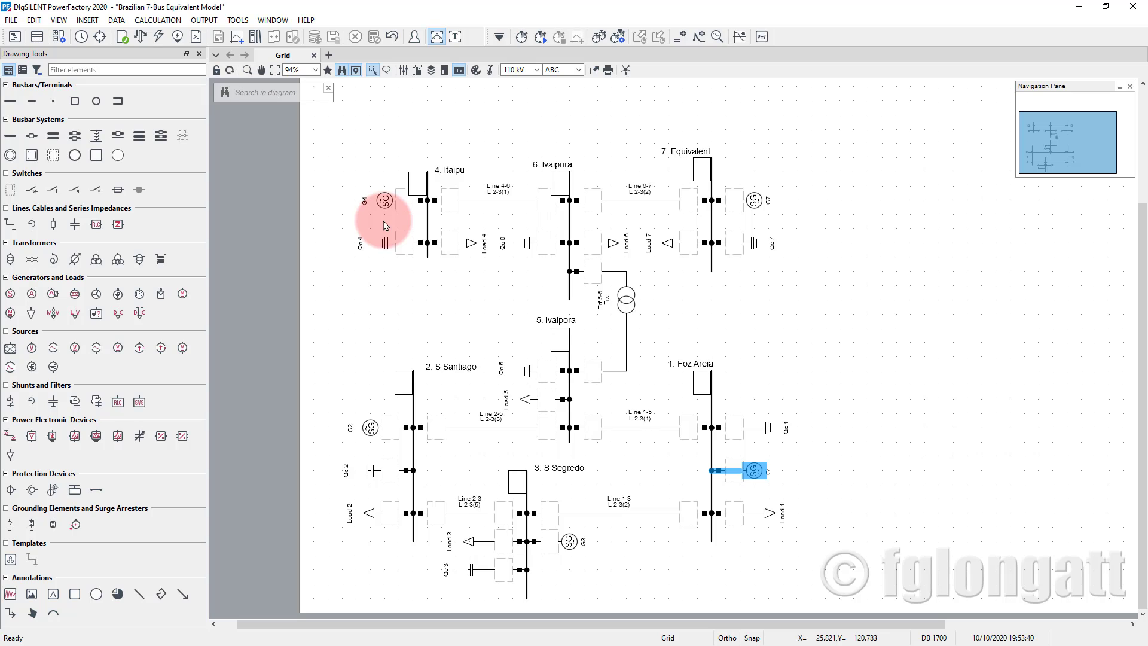
Step: Create a new project type for generator G1 with a Nominal Apparent Power of 1000 MVA
double_click(752, 472)
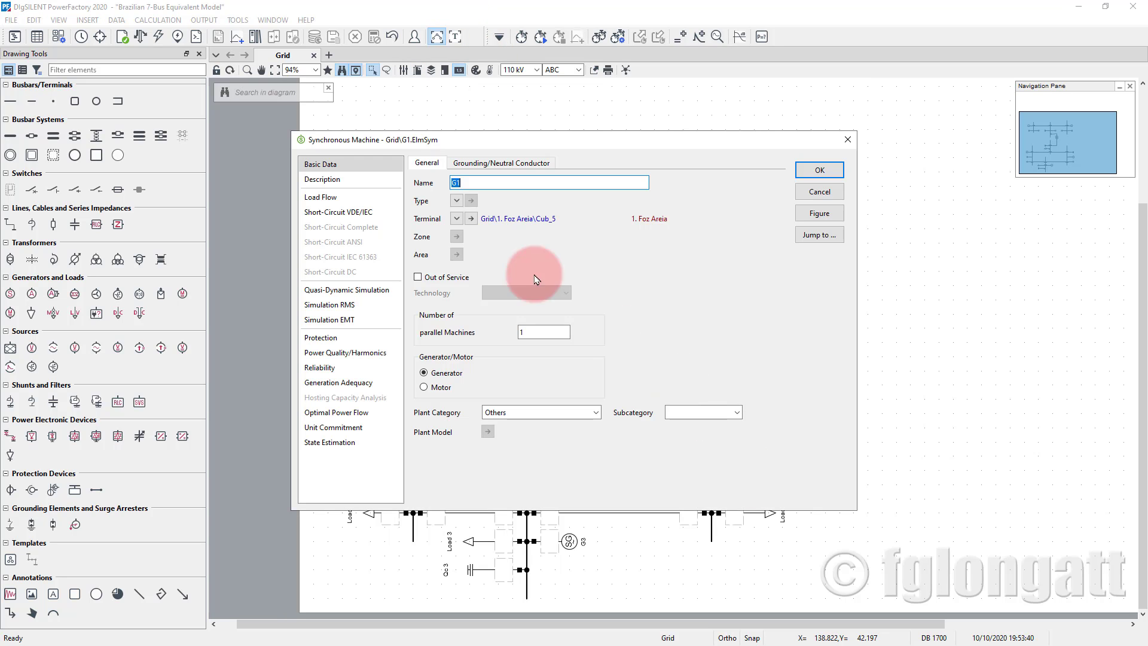
left_click(456, 200)
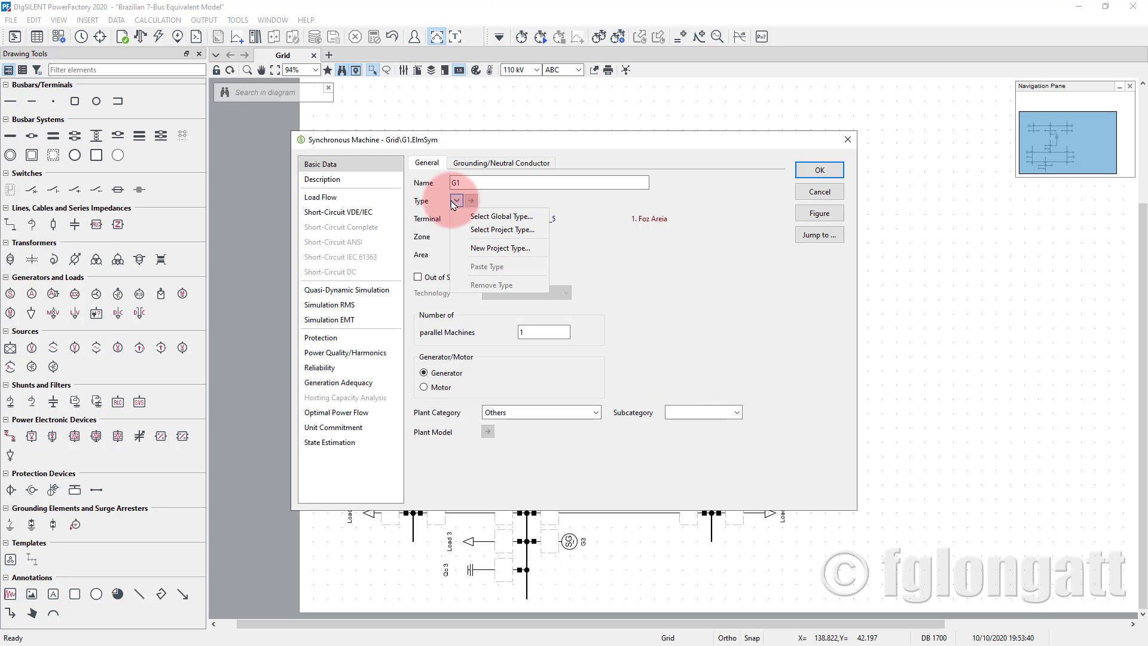
left_click(467, 247)
key("Tab")
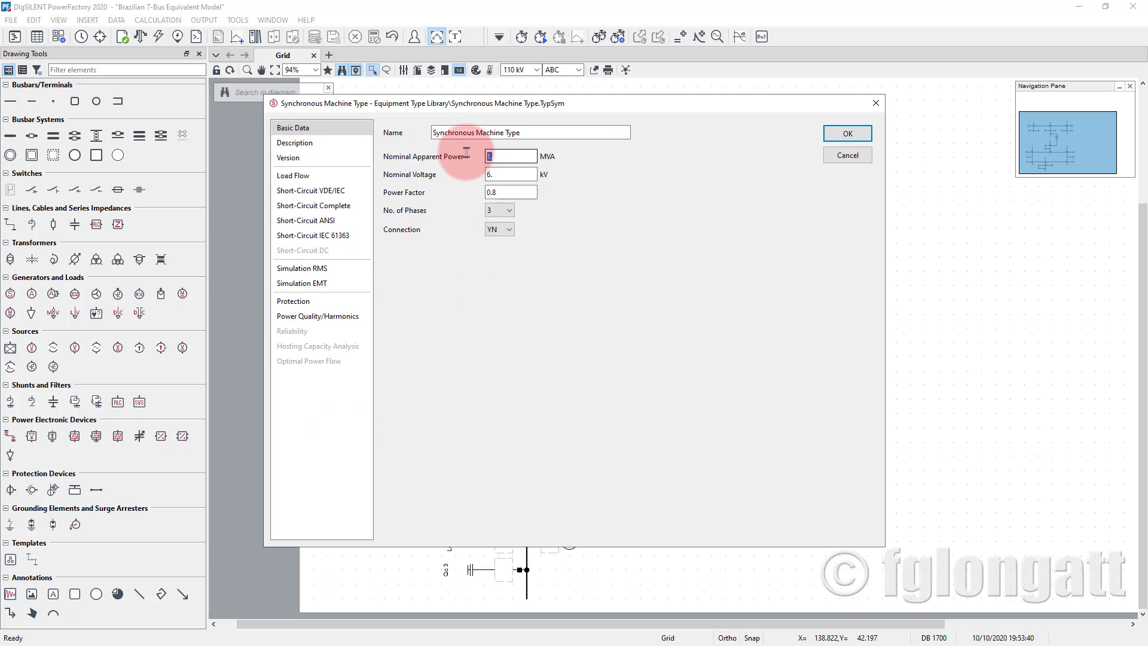
type("1000")
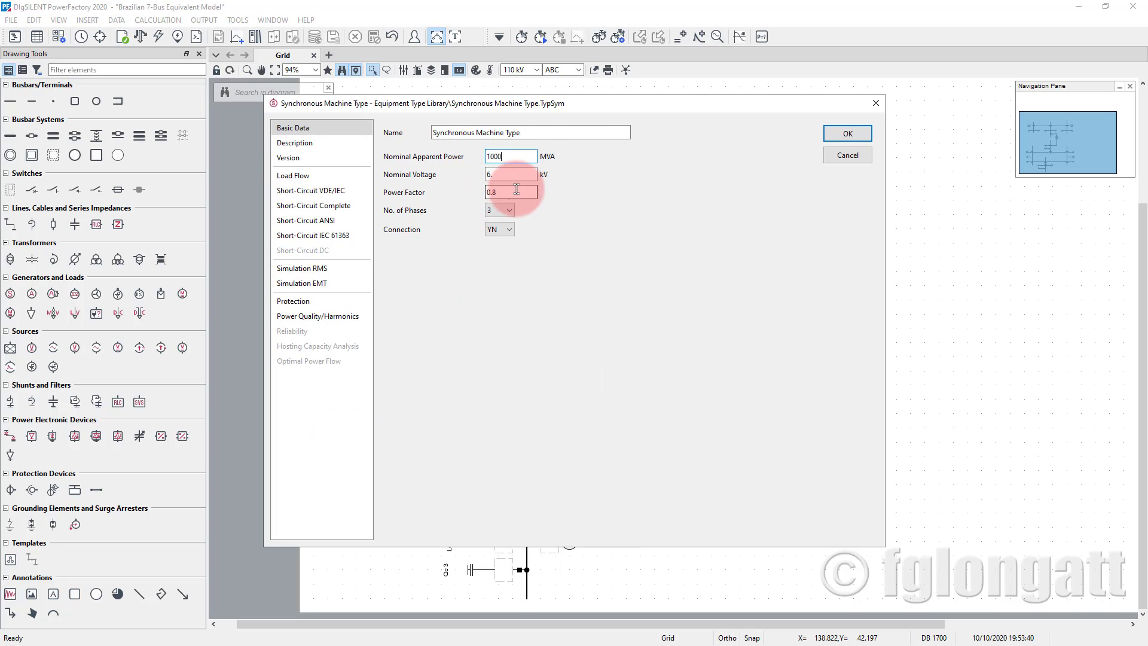
key("Tab")
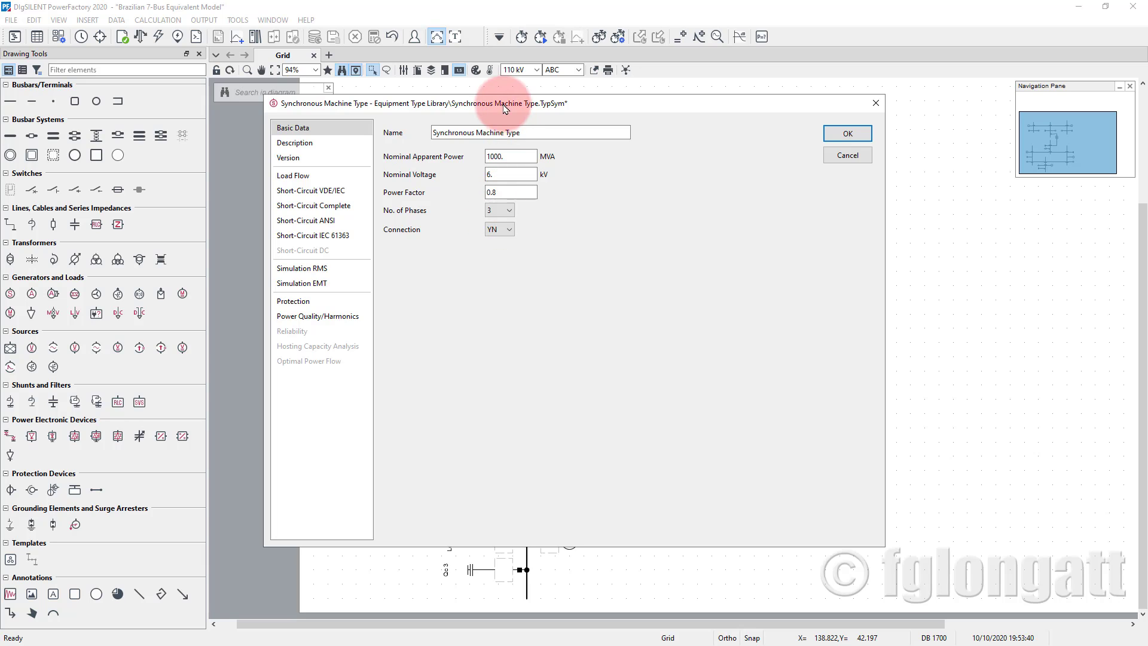
Step: Set the synchronous machine type's Nominal Voltage to 500 kV and accept the type
left_click_drag(504, 108, 345, 263)
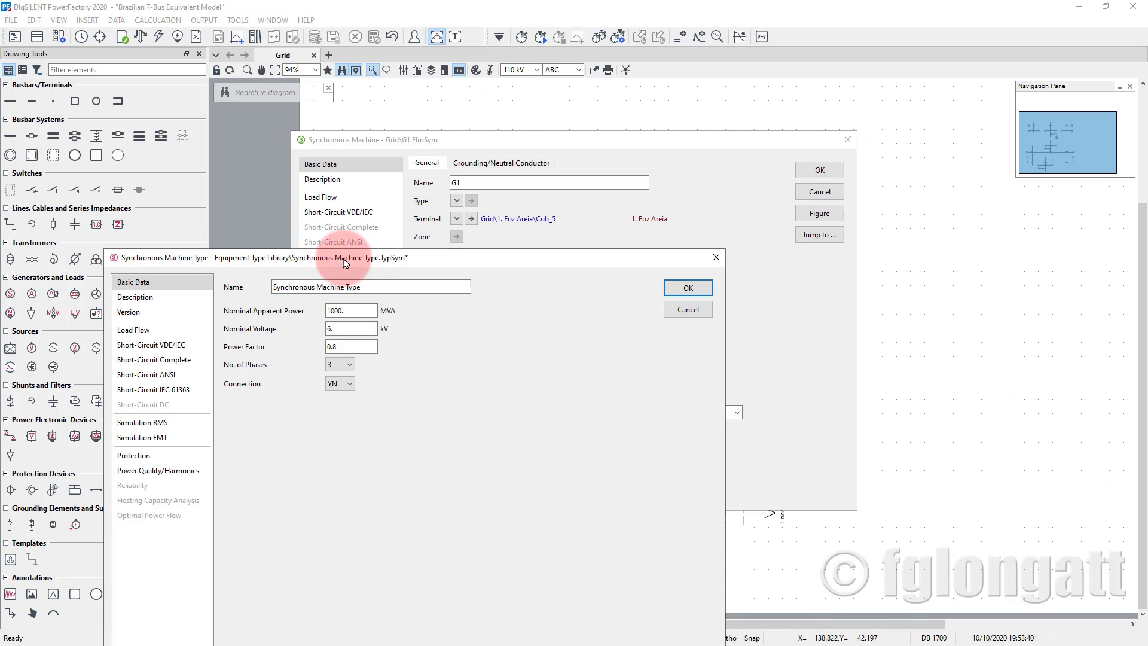
left_click(349, 286)
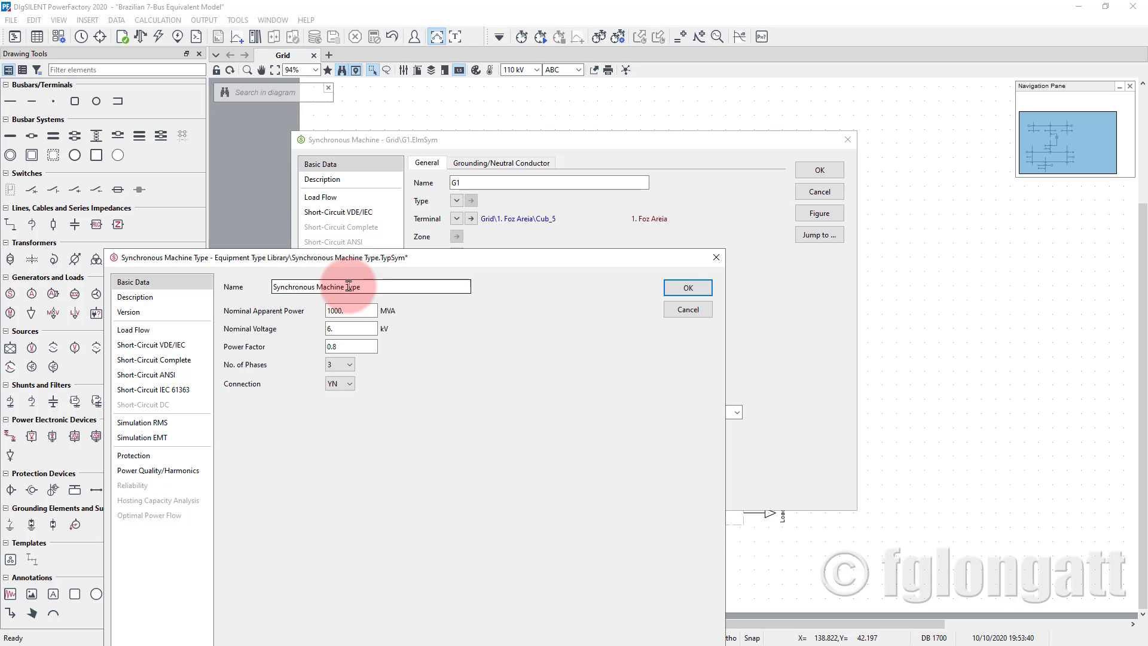
double_click(333, 328)
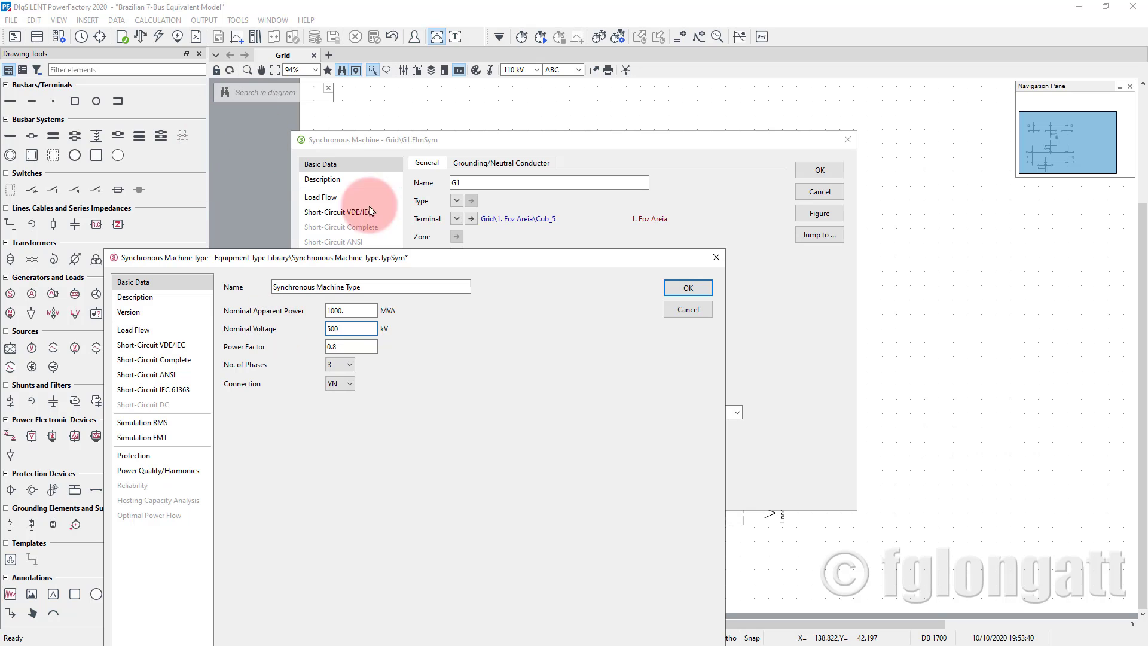
left_click(689, 288)
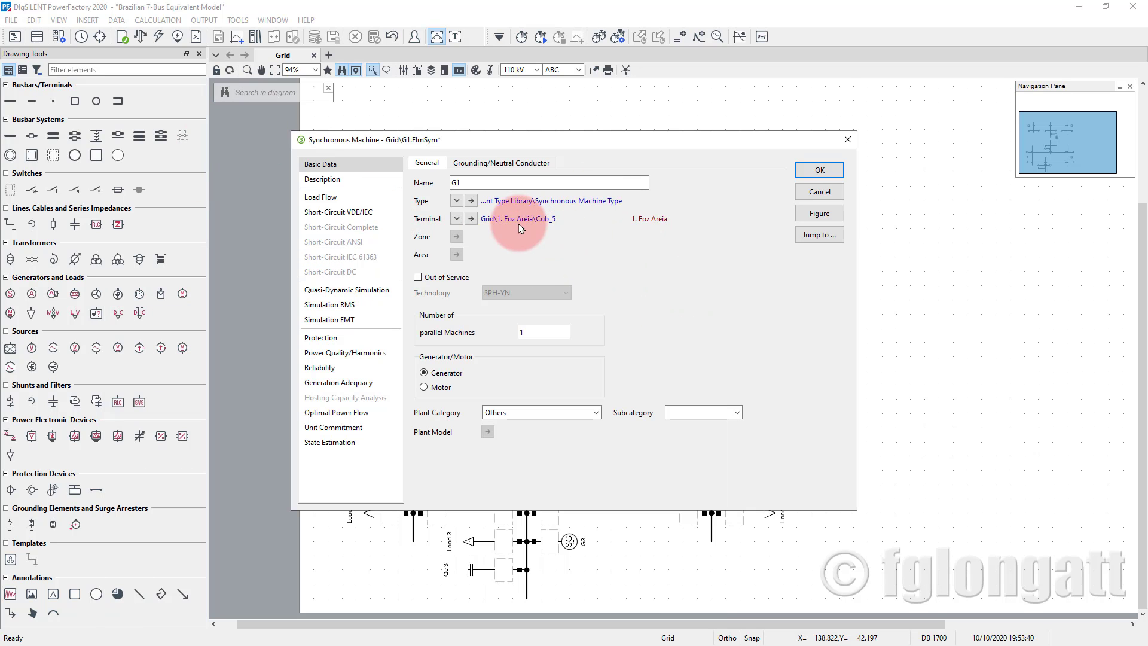
Step: Rename generator G1's synchronous machine type as G1 and accept the machine's settings
left_click(471, 201)
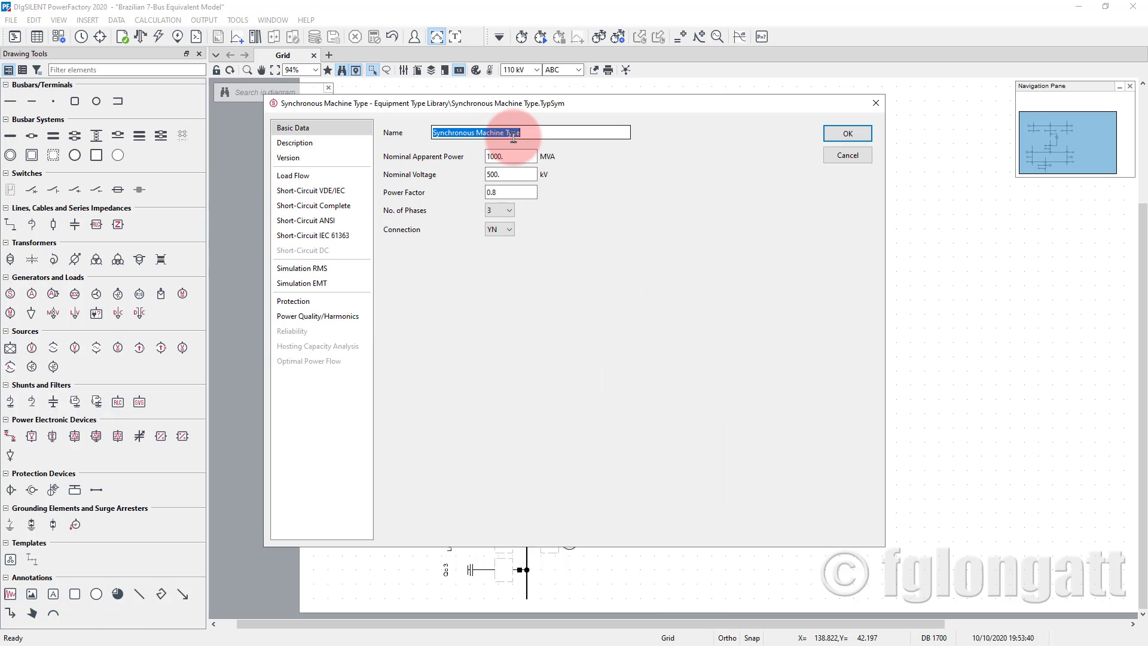
type("G1")
key("Return")
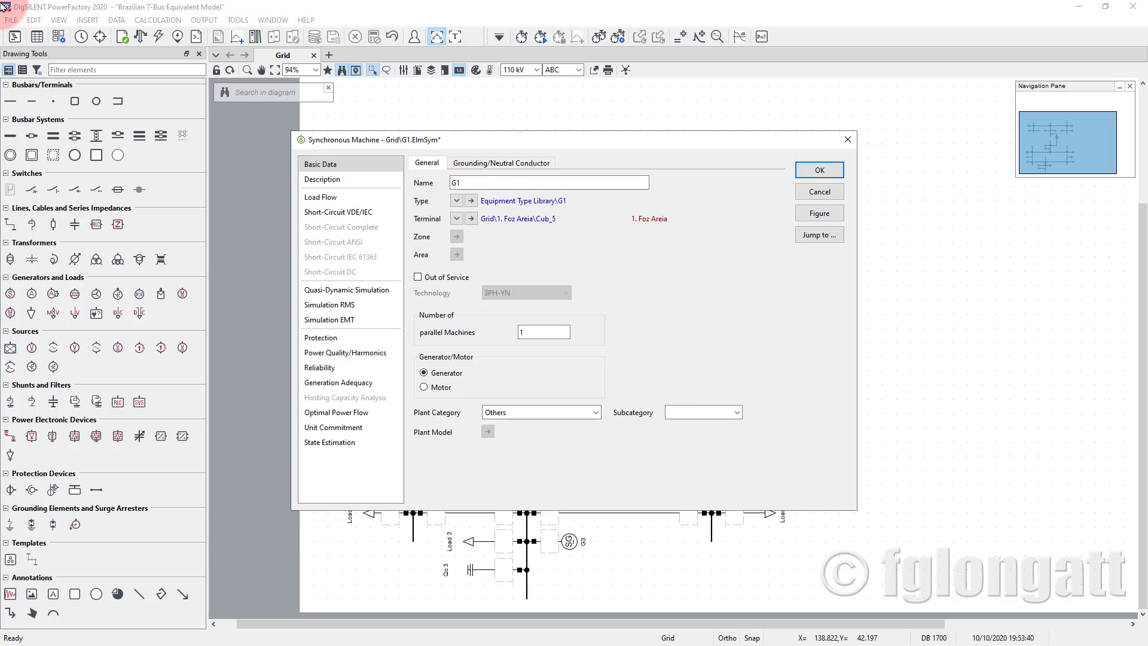
left_click(814, 169)
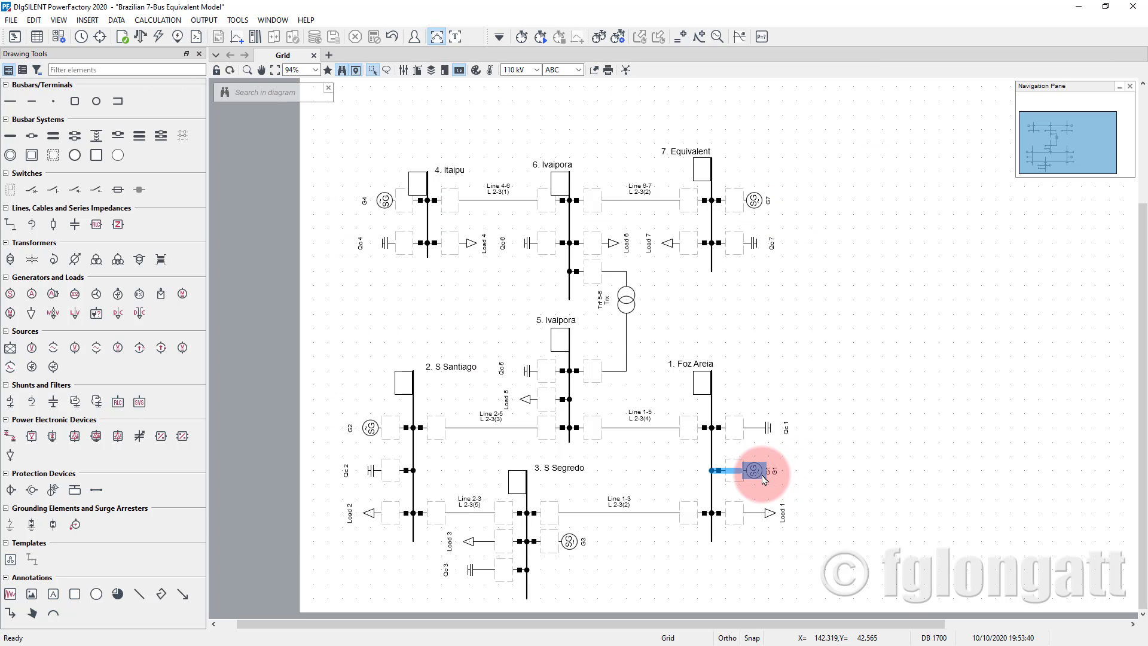
left_click(569, 541)
left_click(370, 428)
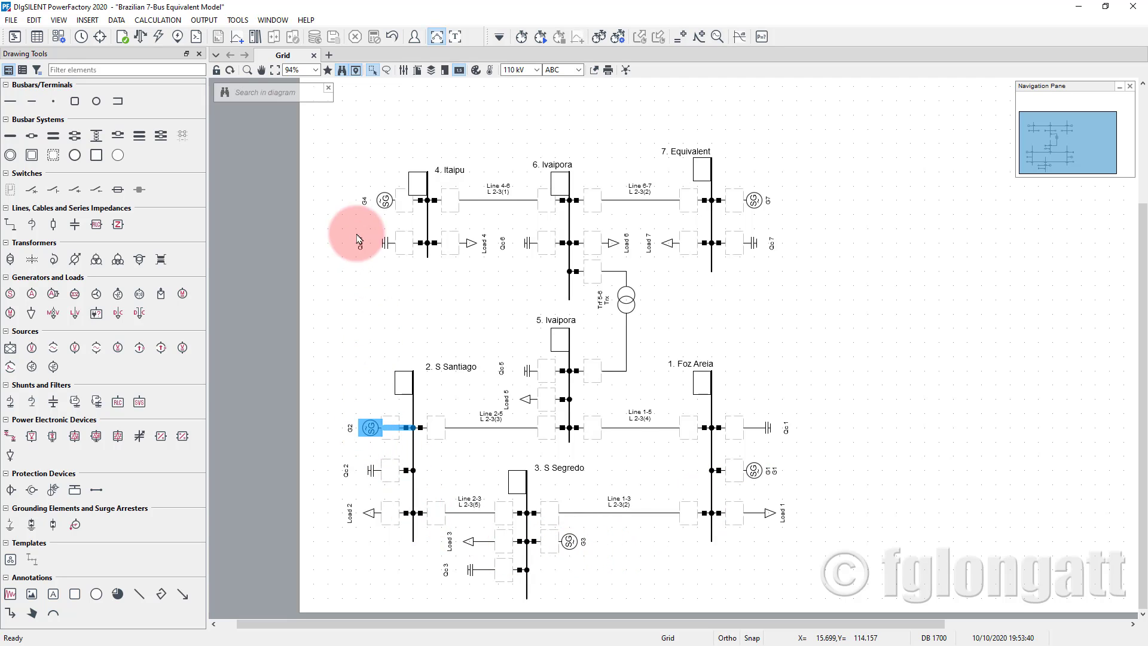
left_click(385, 201)
left_click(753, 200)
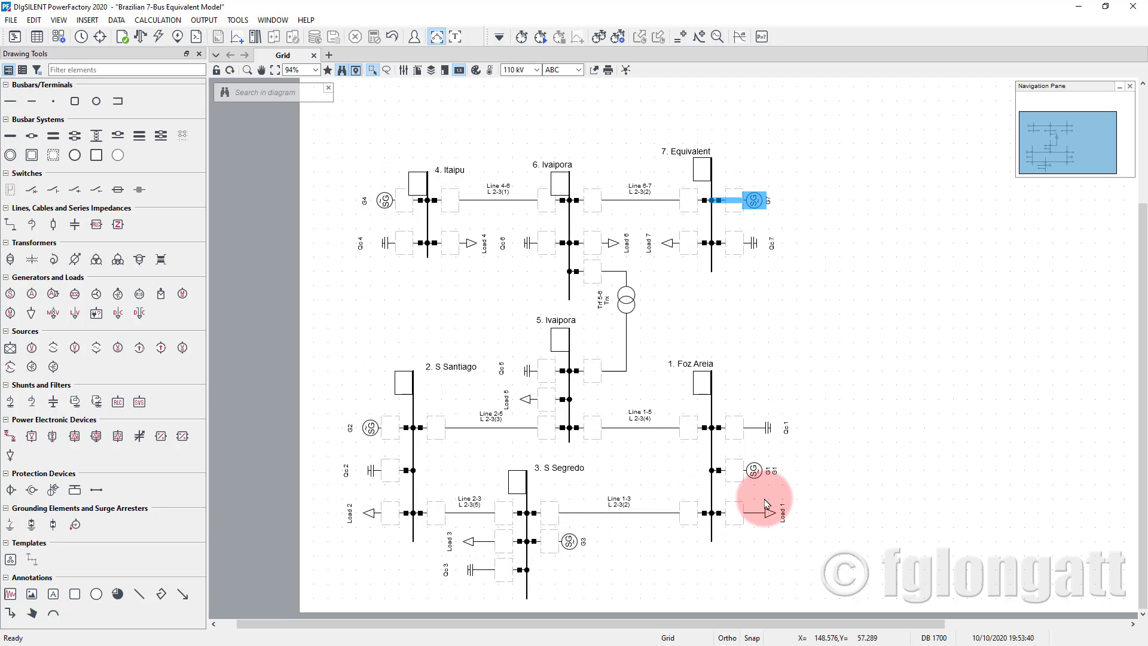
left_click(568, 541)
left_click(370, 427)
left_click(384, 200)
left_click(753, 200)
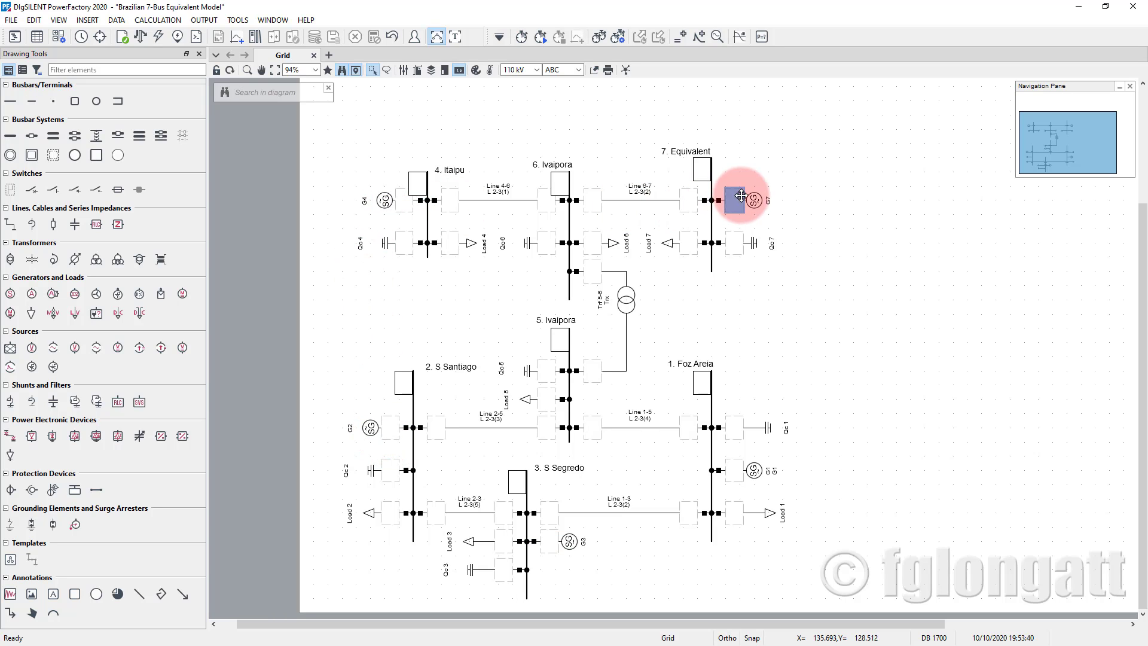
Step: Make five copies of synchronous machine type G1 in the project's Equipment Type Library
left_click(15, 38)
double_click(556, 213)
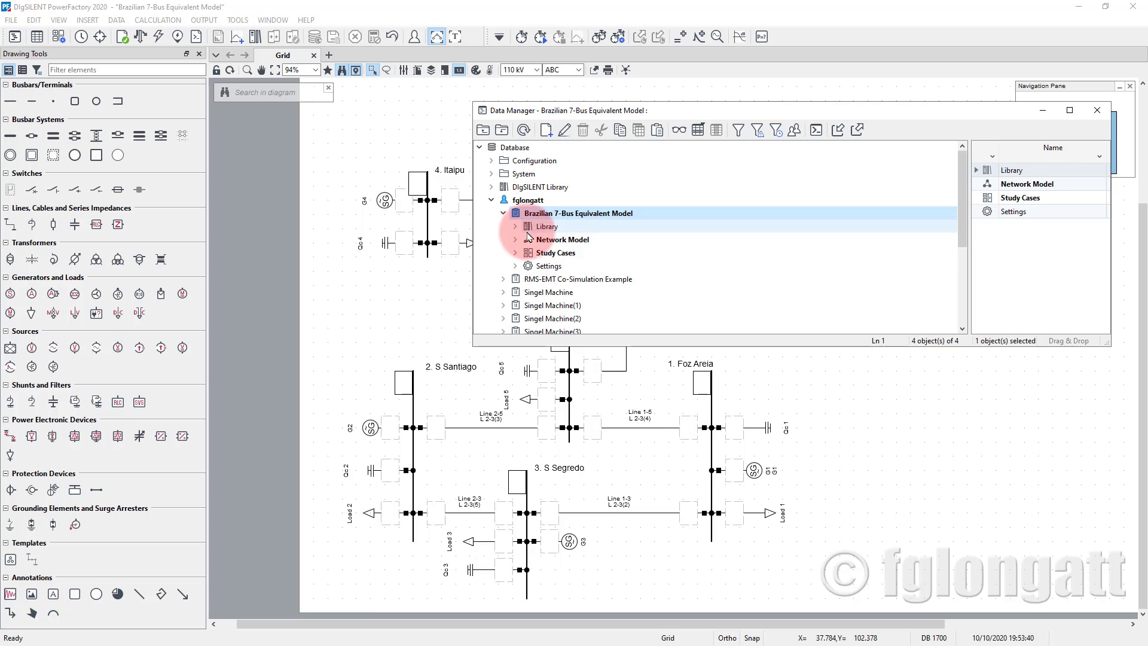
double_click(529, 228)
left_click(585, 241)
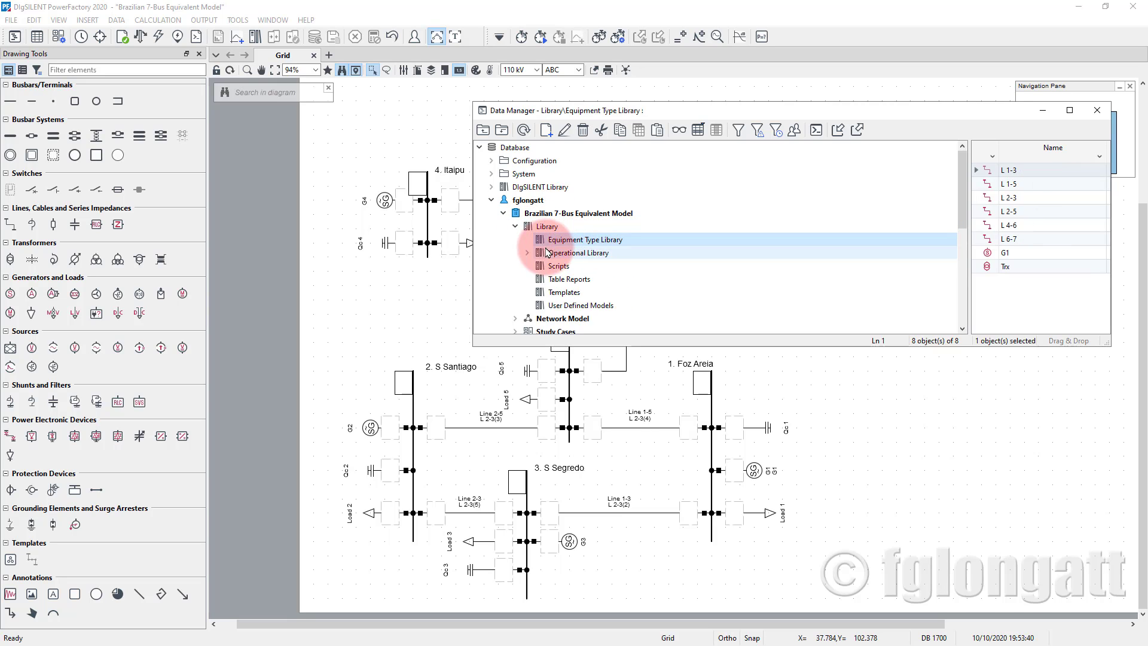
left_click(994, 252)
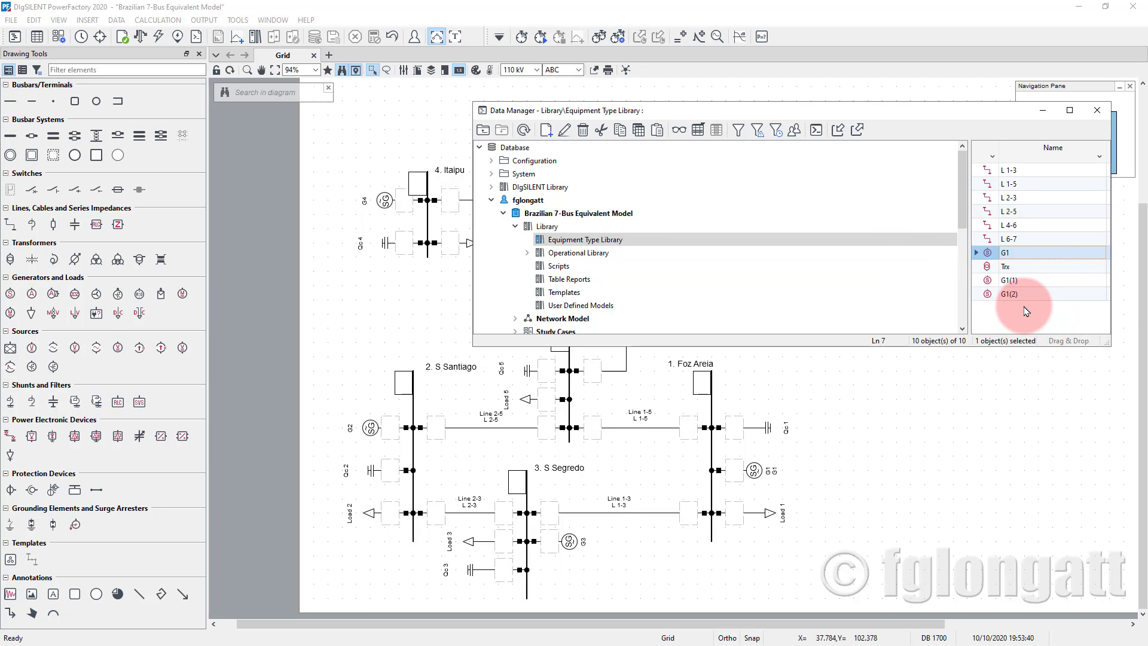
key("ctrl+v")
key("ctrl+v")
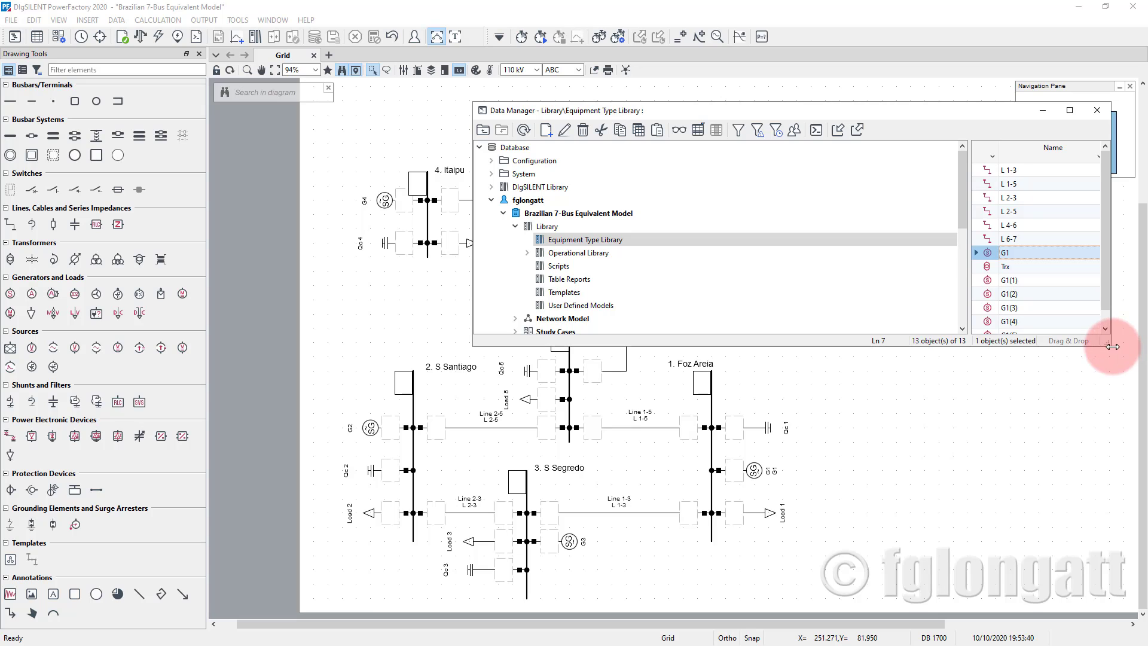
Step: Rename the first two copies of the machine type, G1(1) and G1(2), as G2 and G3
left_click_drag(1108, 345, 1110, 397)
left_click(1031, 281)
left_click(1031, 280)
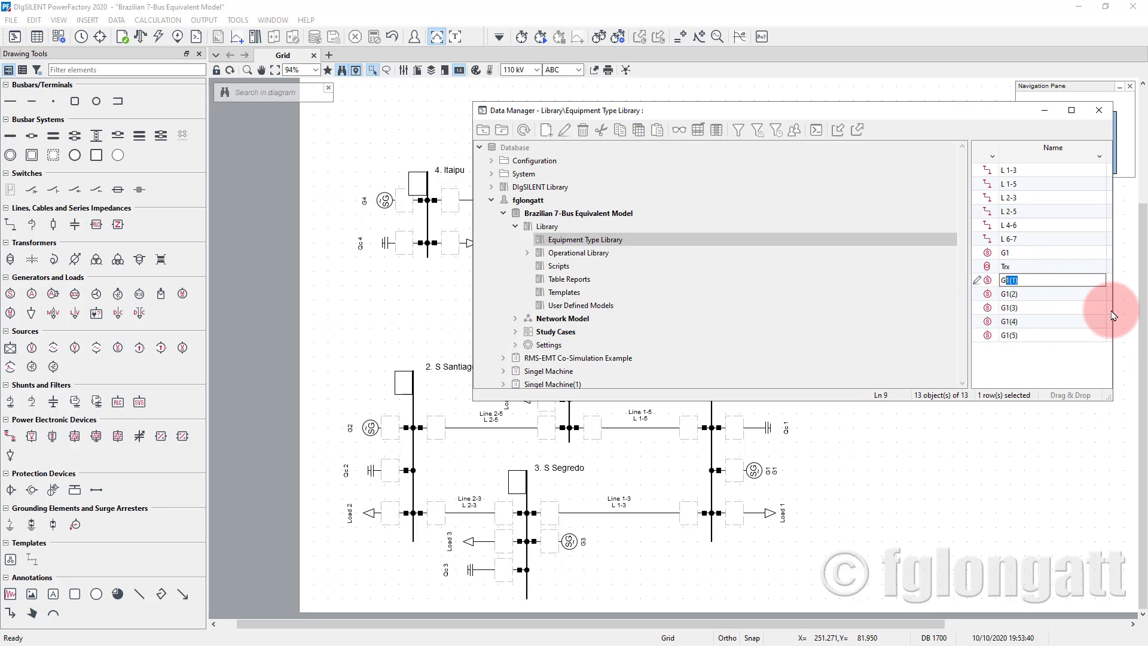
type("2")
key("Return")
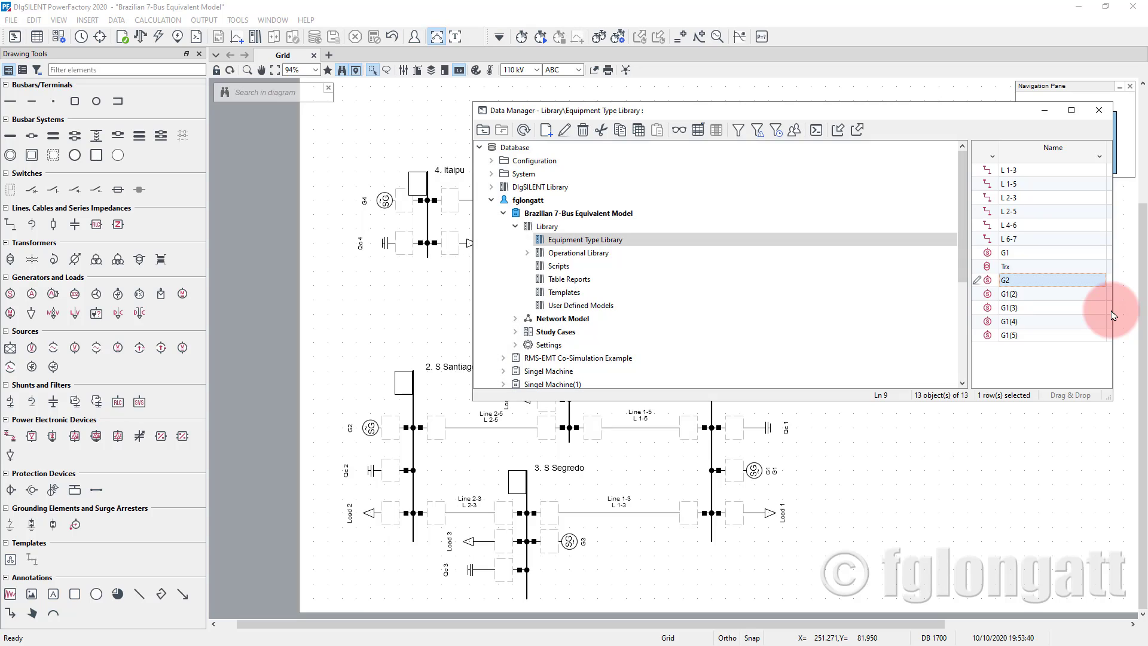
left_click(1031, 294)
left_click(1032, 294)
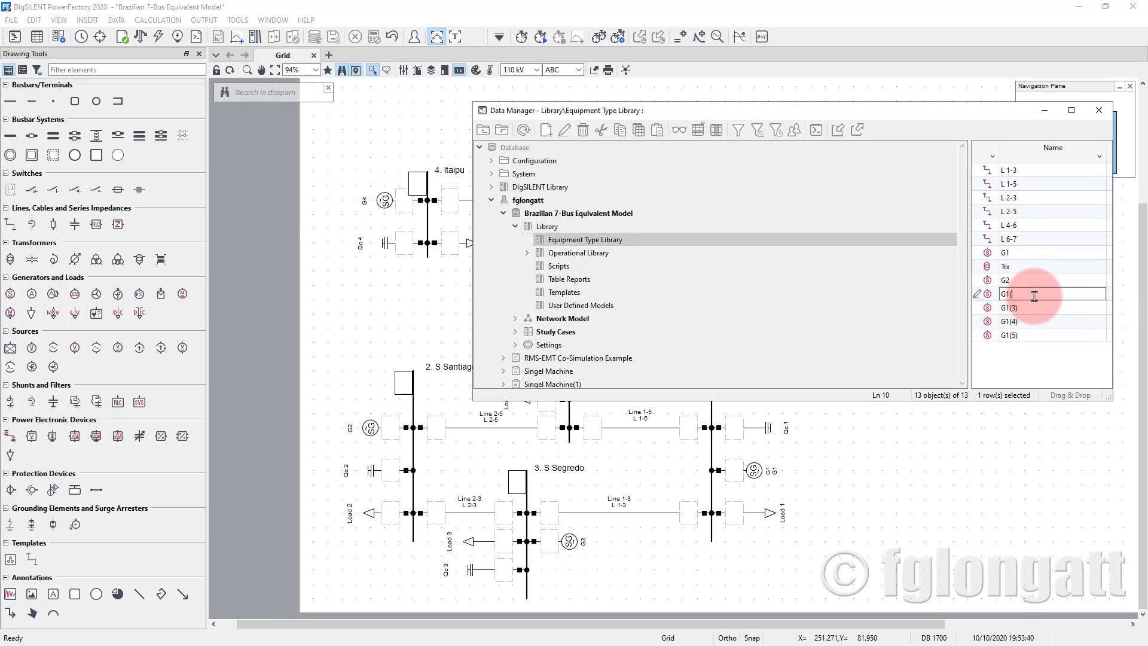
type("3")
key("Return")
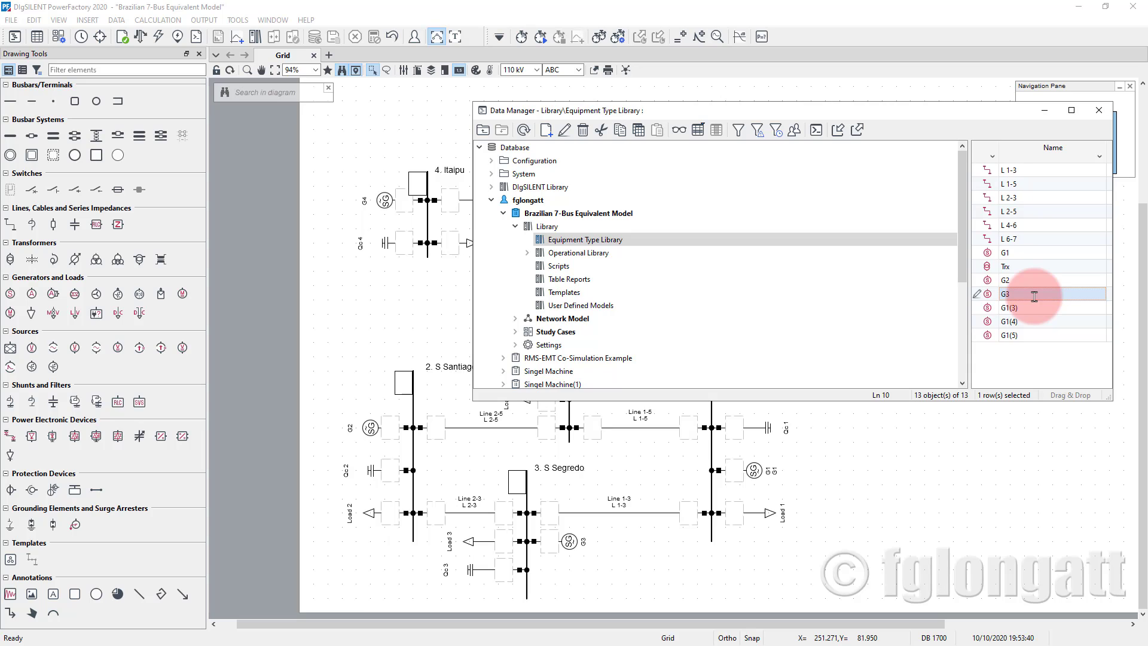
Step: Rename the remaining machine type copies G1(3), G1(4) and G1(5) as G4, G5 and G6
left_click(1027, 308)
left_click(1026, 309)
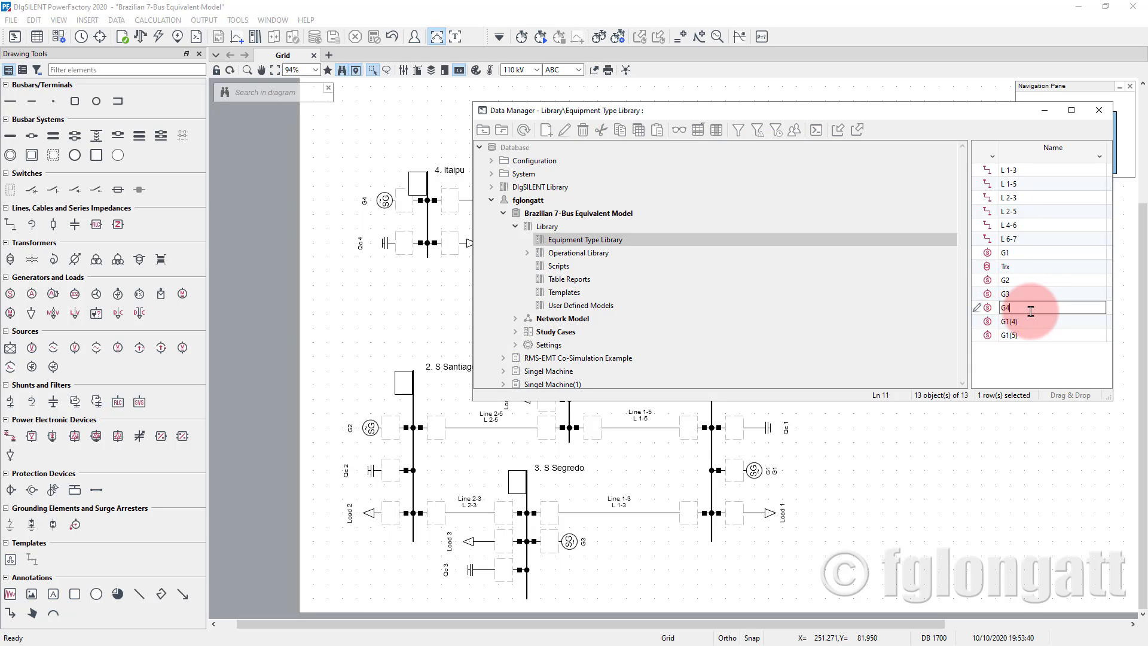
key("Return")
left_click(1032, 322)
left_click(1033, 321)
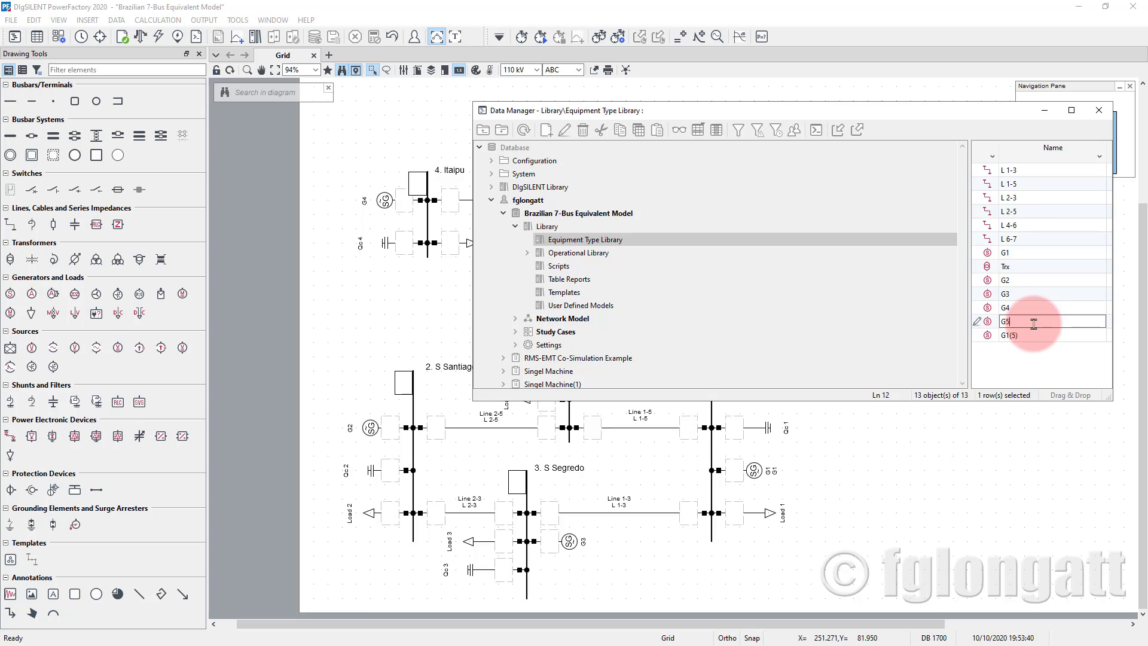
key("Return")
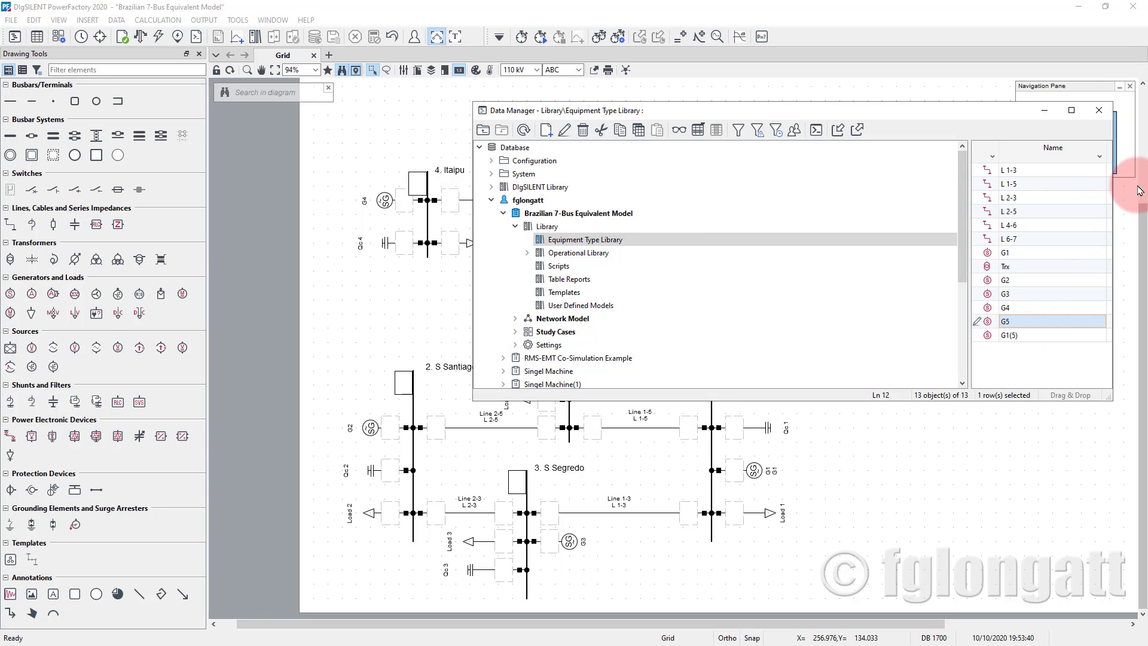
left_click(1017, 335)
left_click(1025, 334)
left_click(1037, 335)
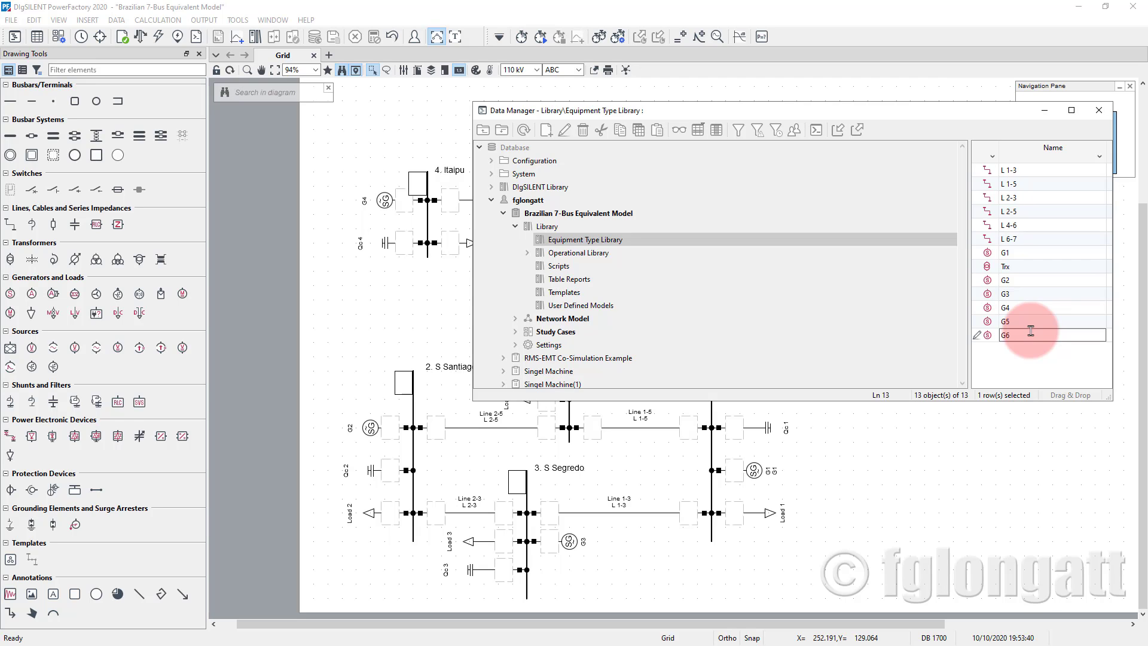
key("Return")
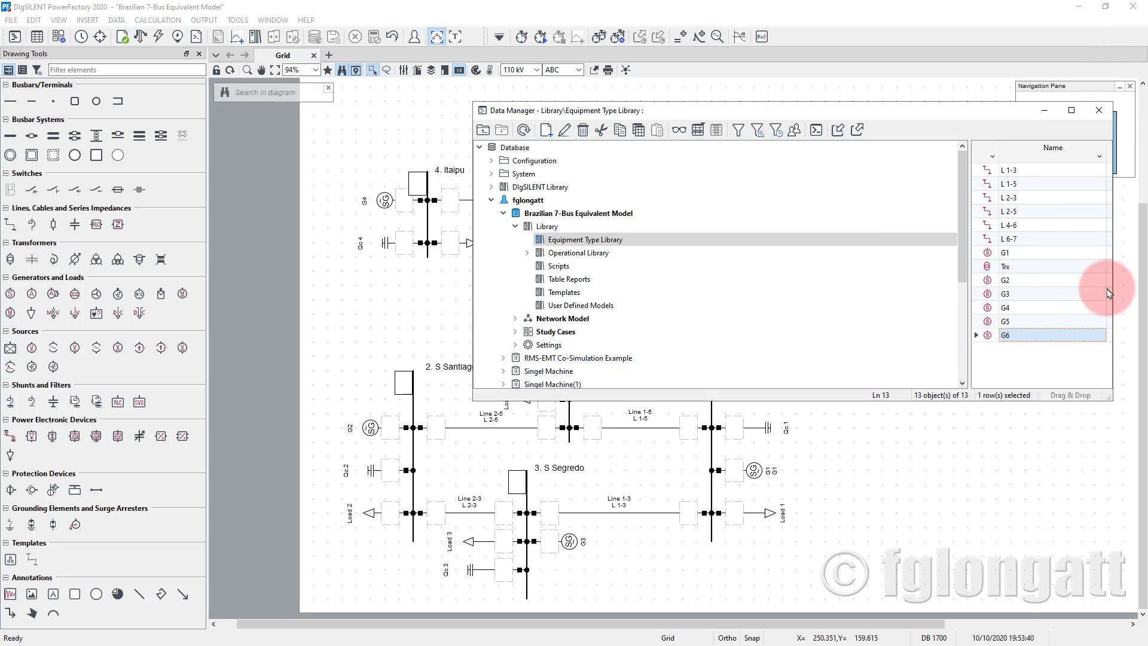
Step: Close the Data Manager, list the synchronous machines in the Network Model Manager and select all generators from G1 to G7
left_click(1099, 110)
left_click(33, 39)
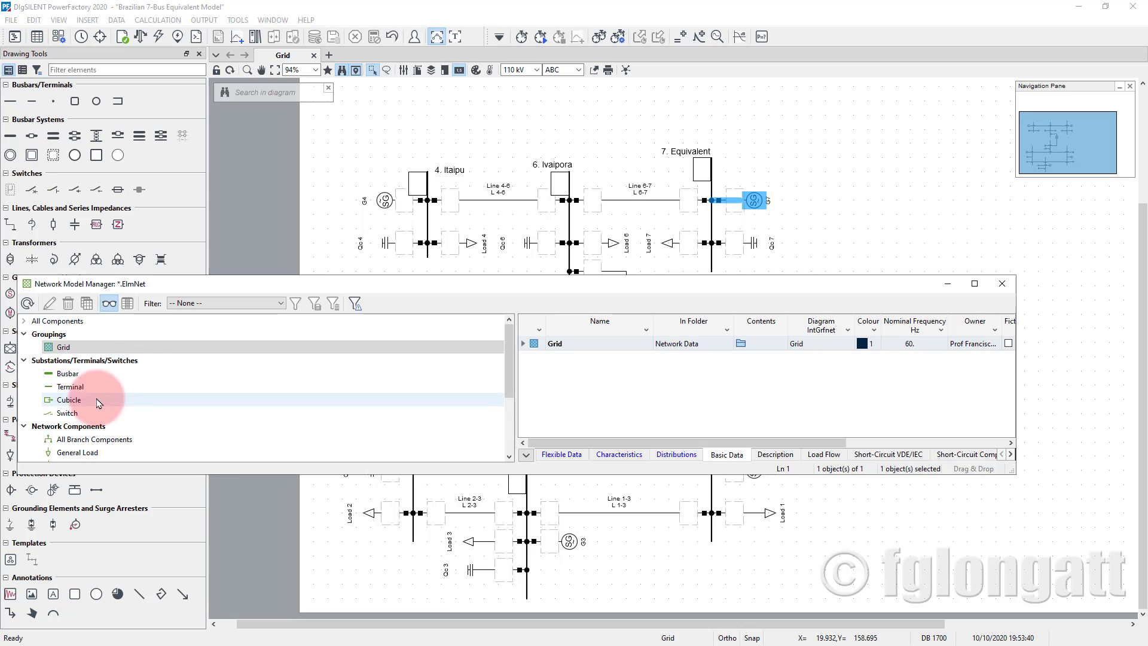
left_click_drag(210, 475, 202, 624)
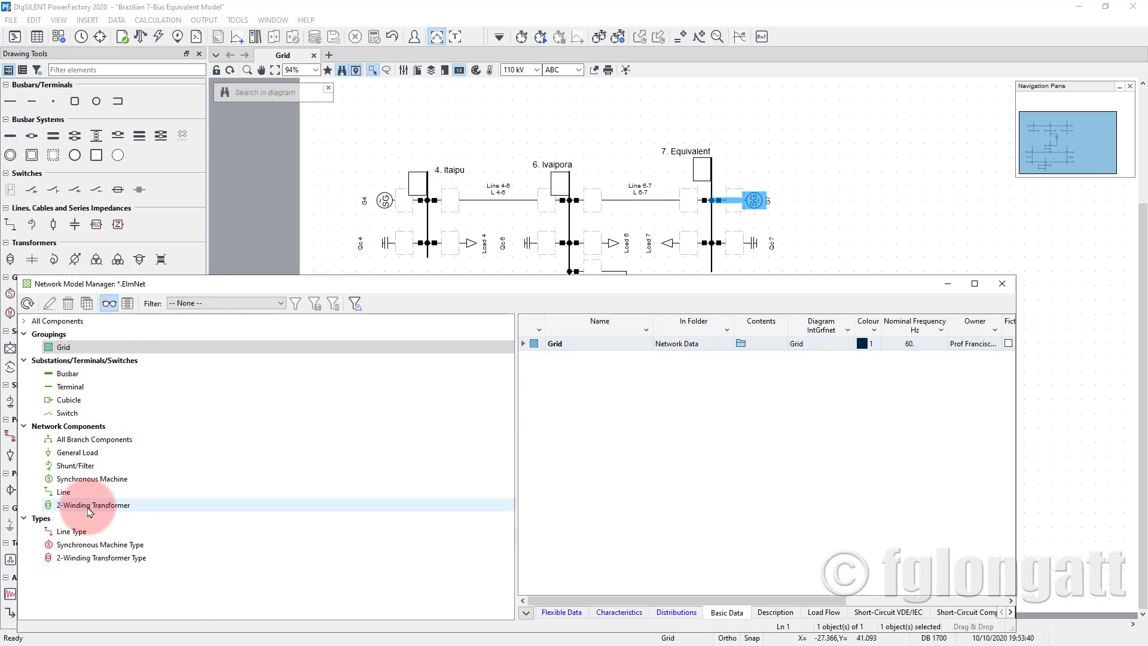
left_click(150, 479)
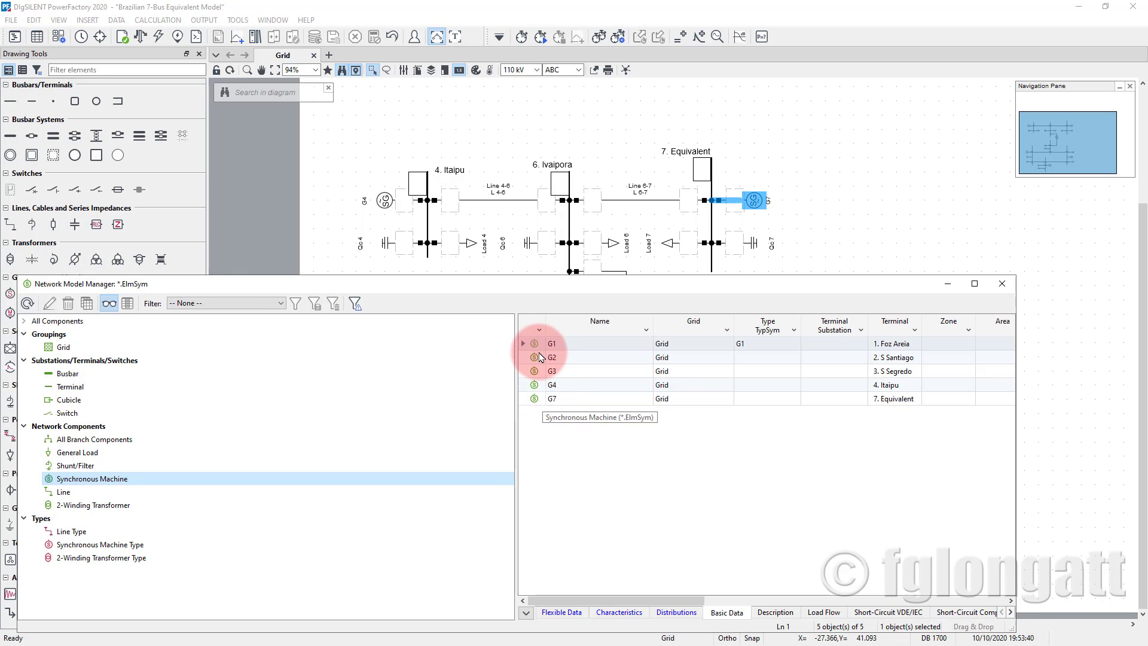
left_click_drag(538, 342, 548, 414)
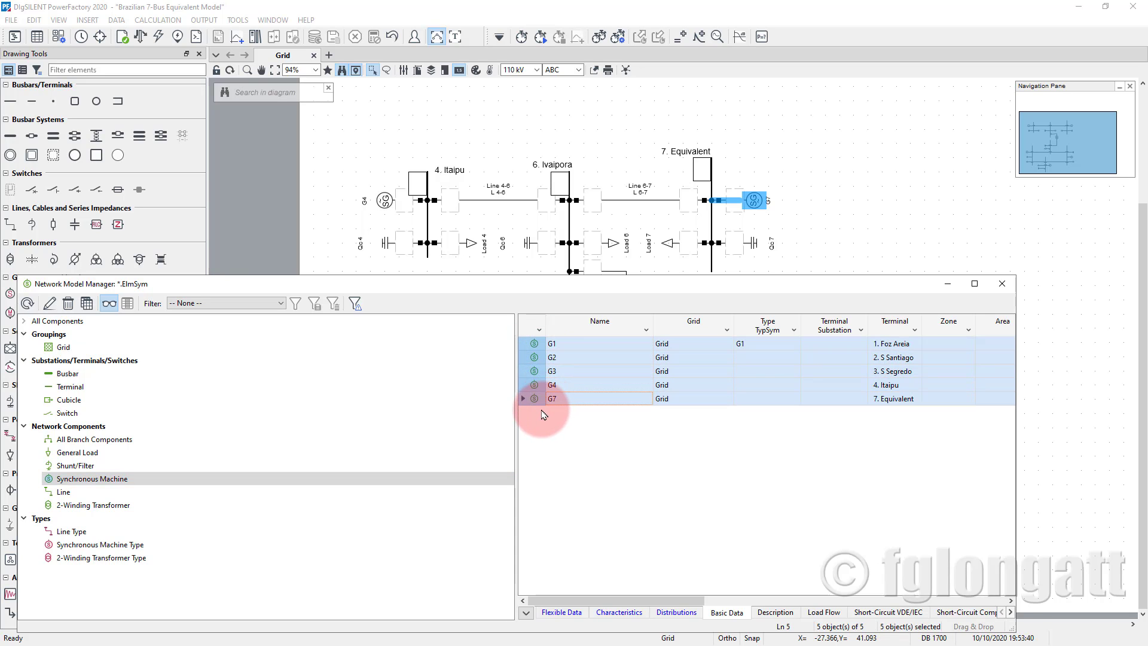
Step: Assign the project's synchronous machine type G2 from the Equipment Type Library to generator G2
left_click(536, 357)
double_click(537, 357)
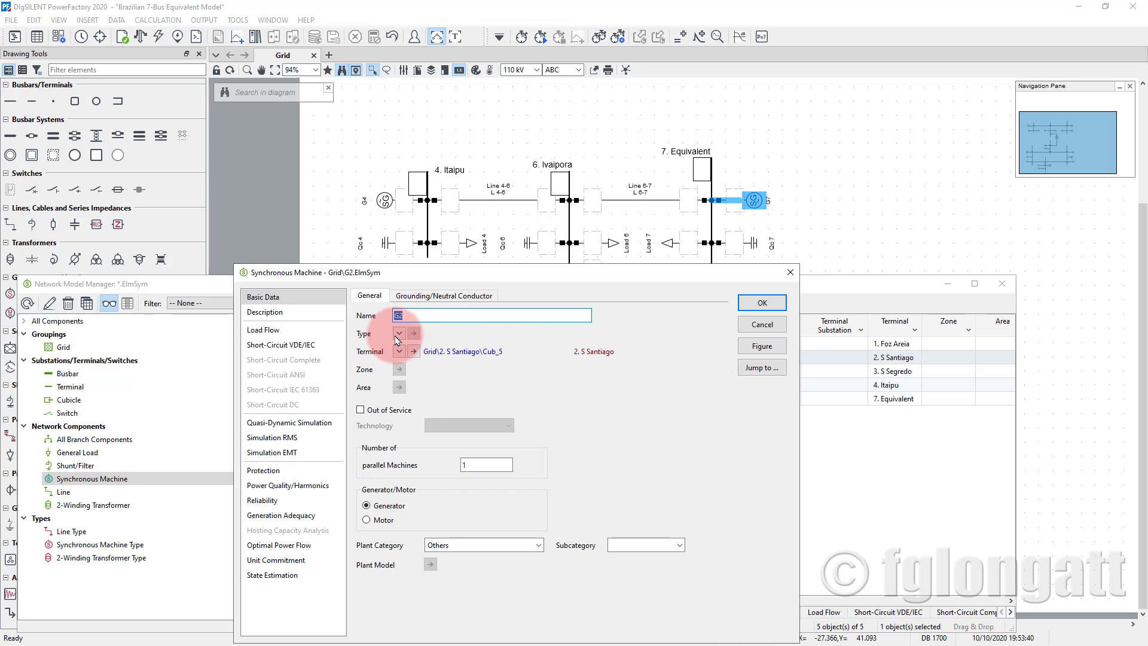
left_click(399, 333)
left_click(418, 363)
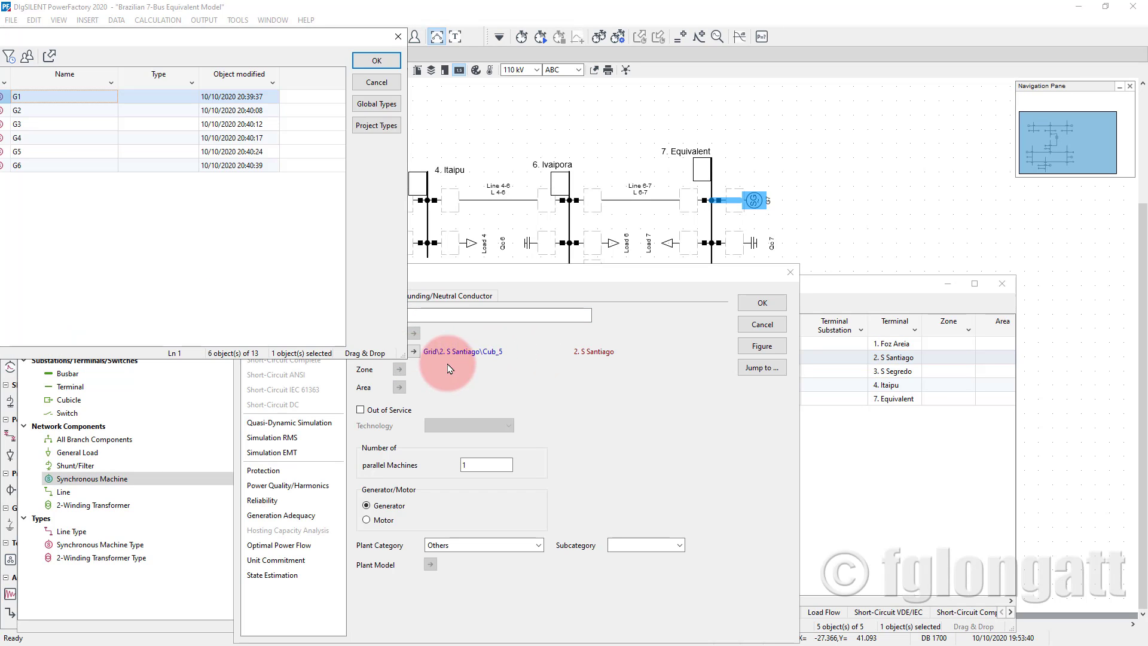
left_click_drag(207, 33, 198, 86)
left_click(111, 133)
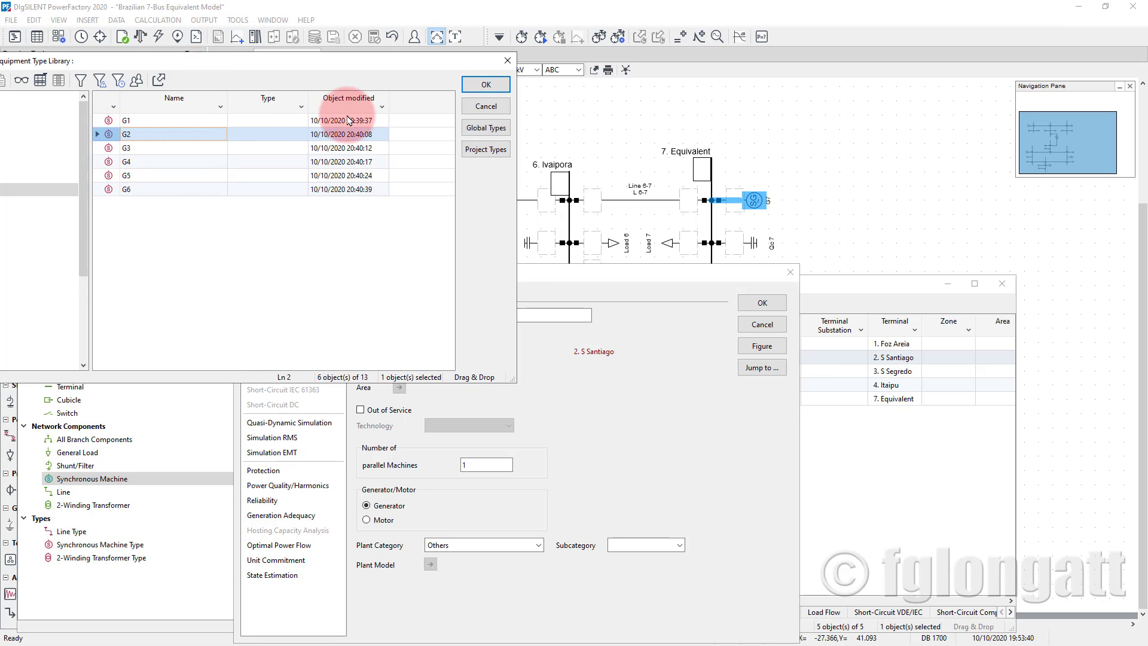
left_click(486, 84)
left_click(761, 302)
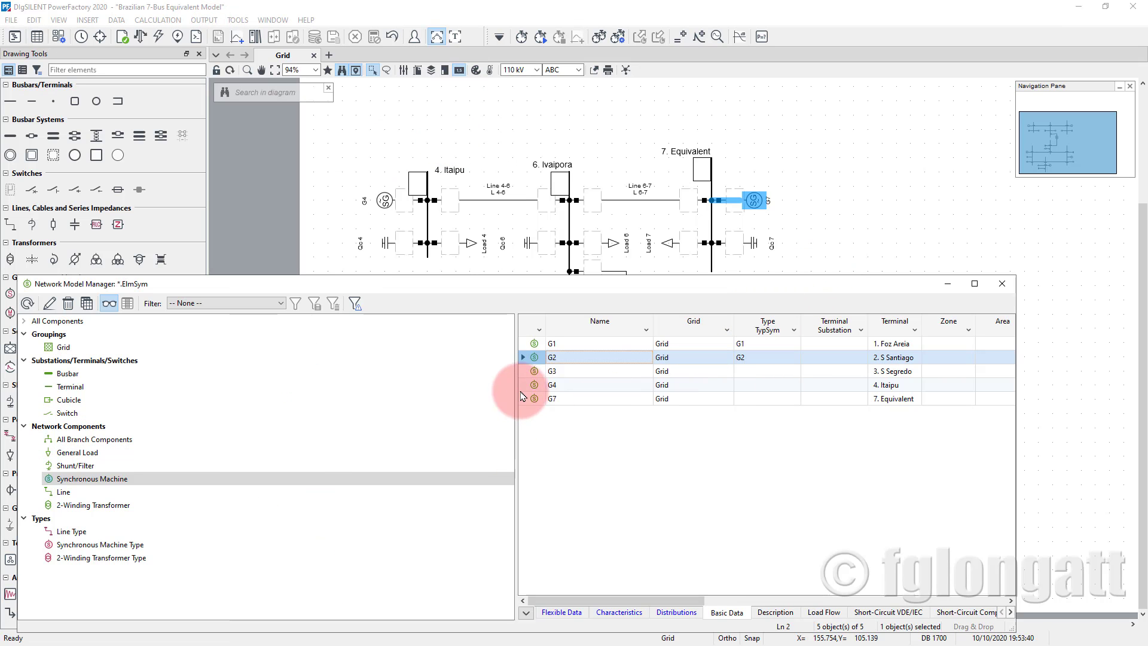
Step: Assign the project's synchronous machine type G3 from the Equipment Type Library to generator G3
double_click(531, 371)
left_click(399, 333)
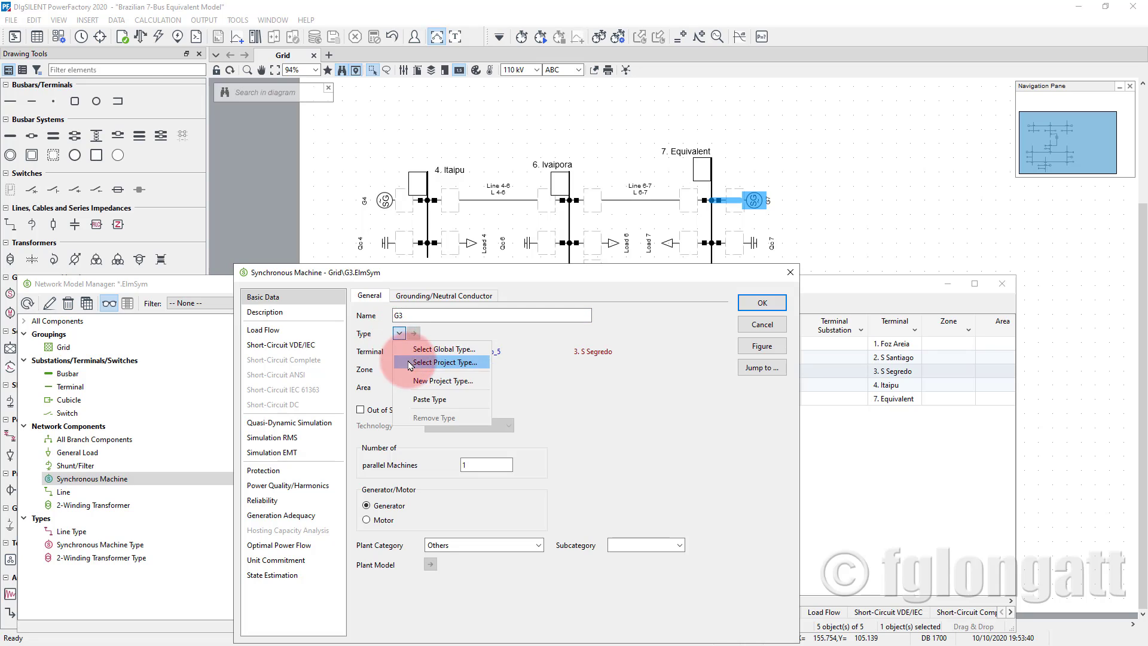
left_click(418, 363)
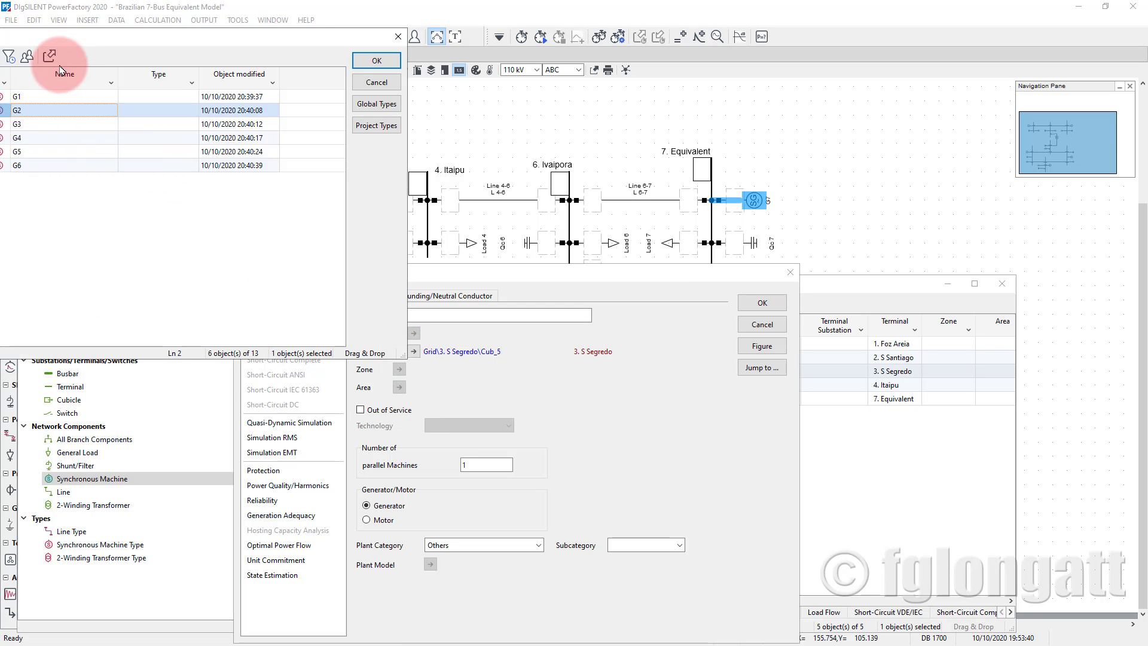
left_click_drag(59, 38, 346, 34)
left_click(278, 128)
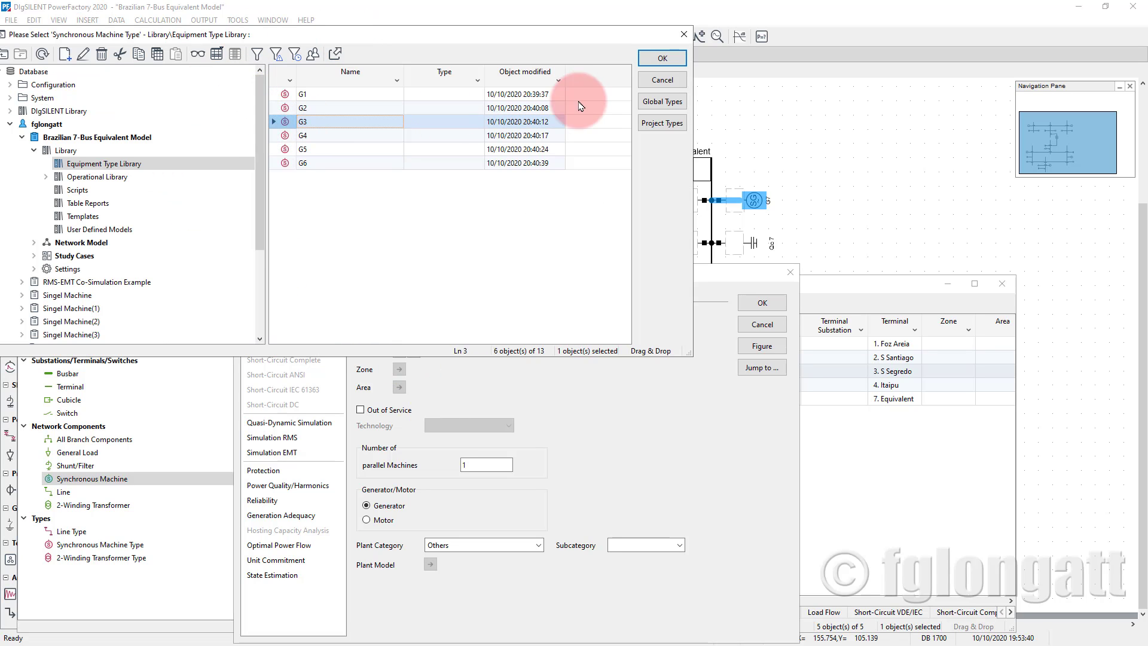
left_click(662, 58)
left_click(753, 323)
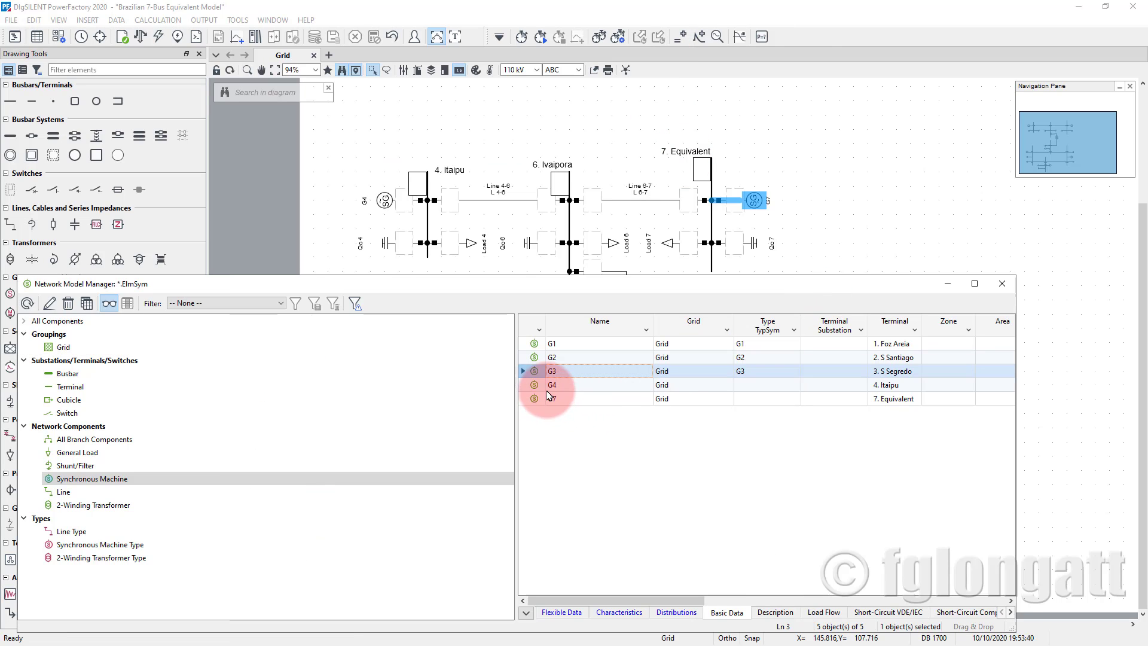
Step: Assign the project's synchronous machine type G4 from the Equipment Type Library to generator G4
double_click(411, 386)
left_click(398, 336)
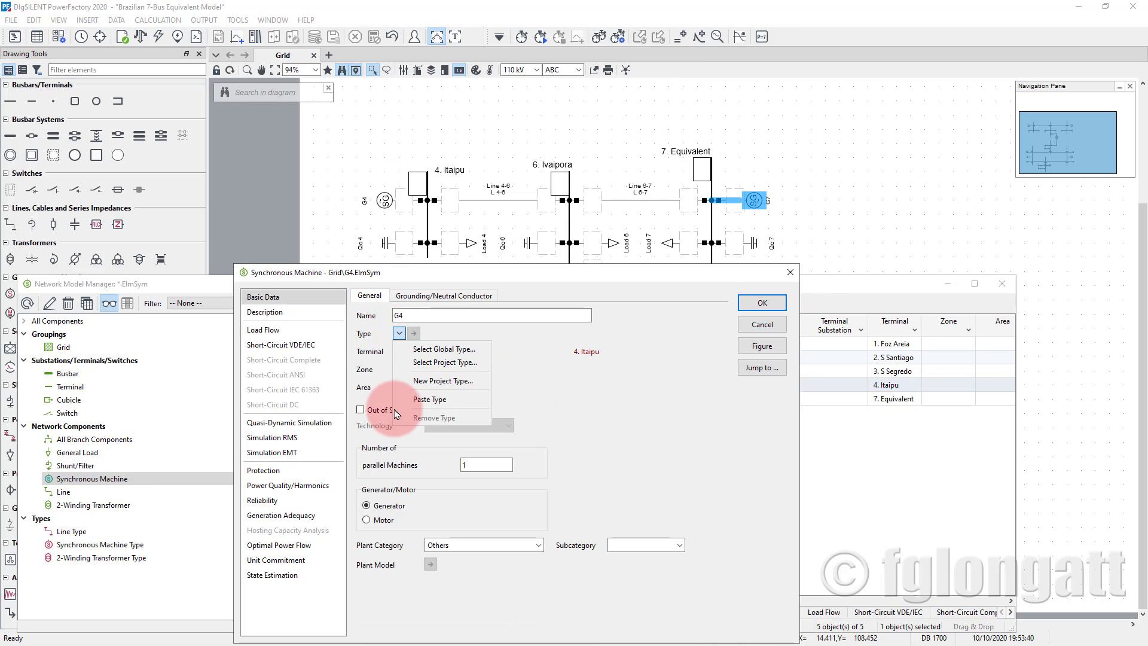
left_click(430, 365)
left_click(399, 333)
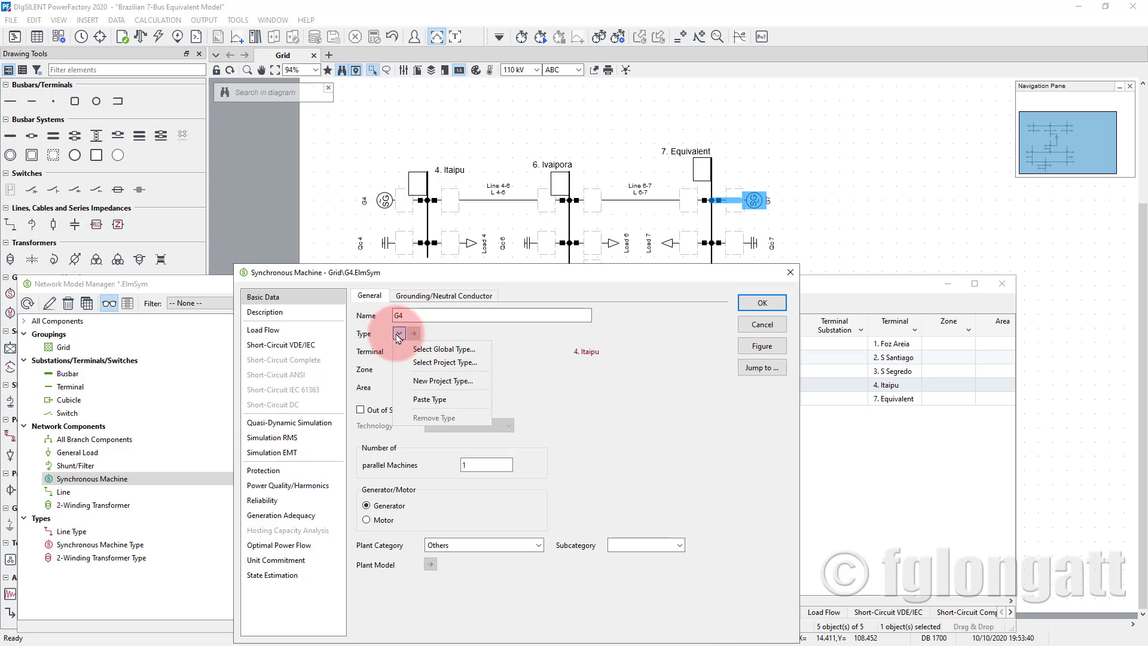
left_click(426, 362)
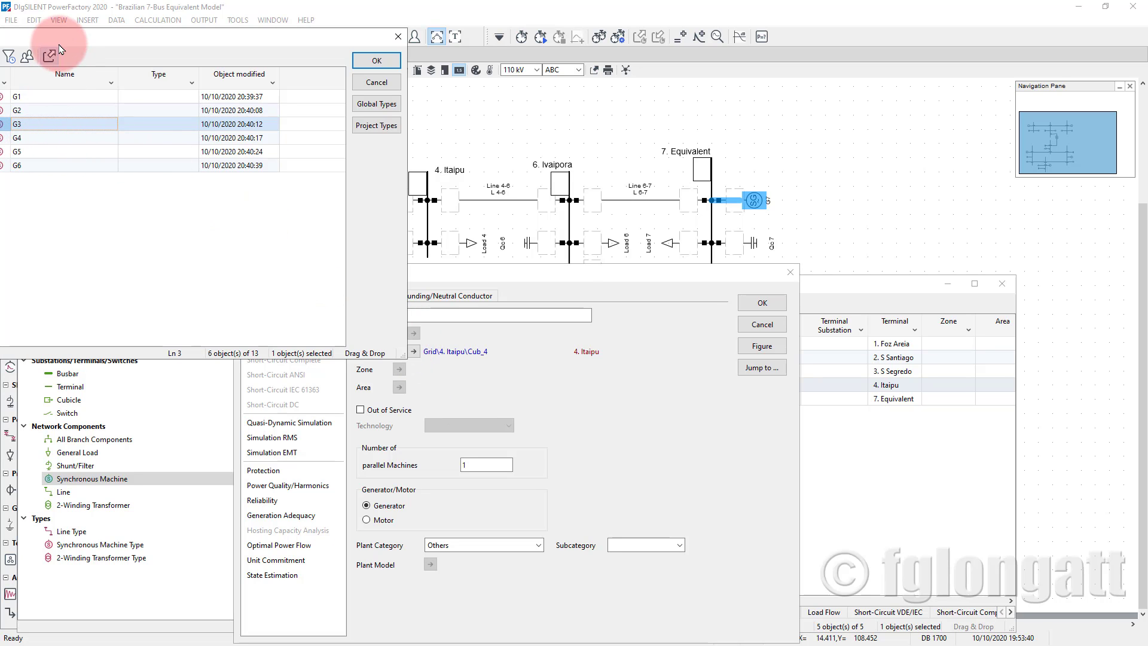
left_click_drag(76, 36, 323, 36)
left_click(326, 135)
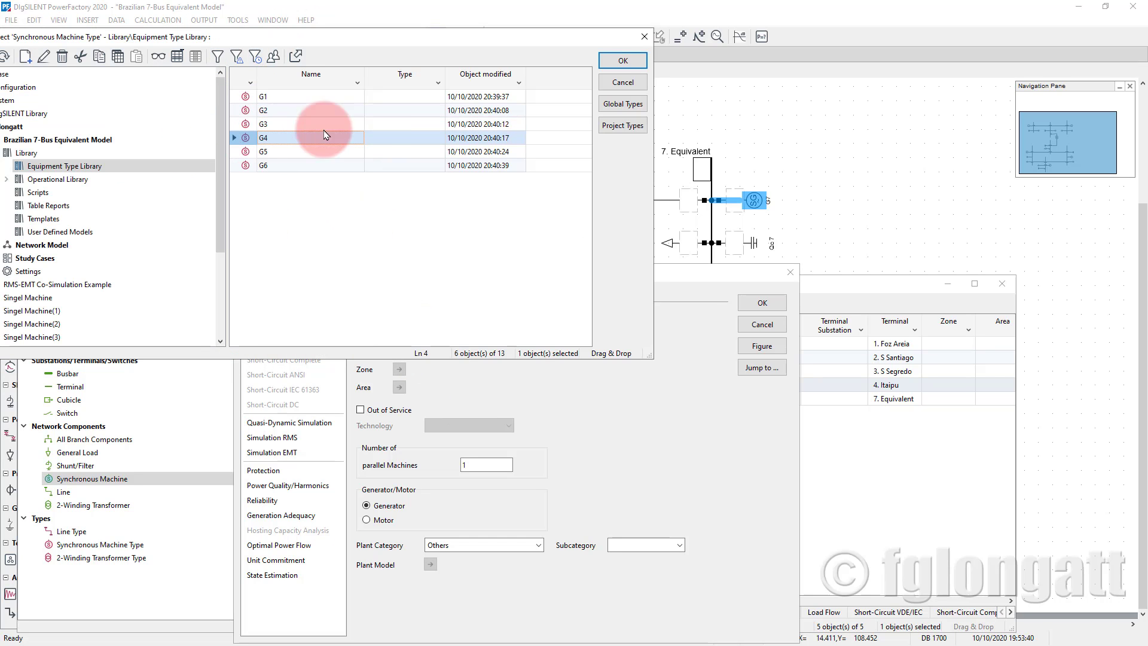
left_click(623, 60)
left_click(762, 303)
Step: While selecting a project type for generator G7, rename the library's machine type G5 as G7
left_click(534, 399)
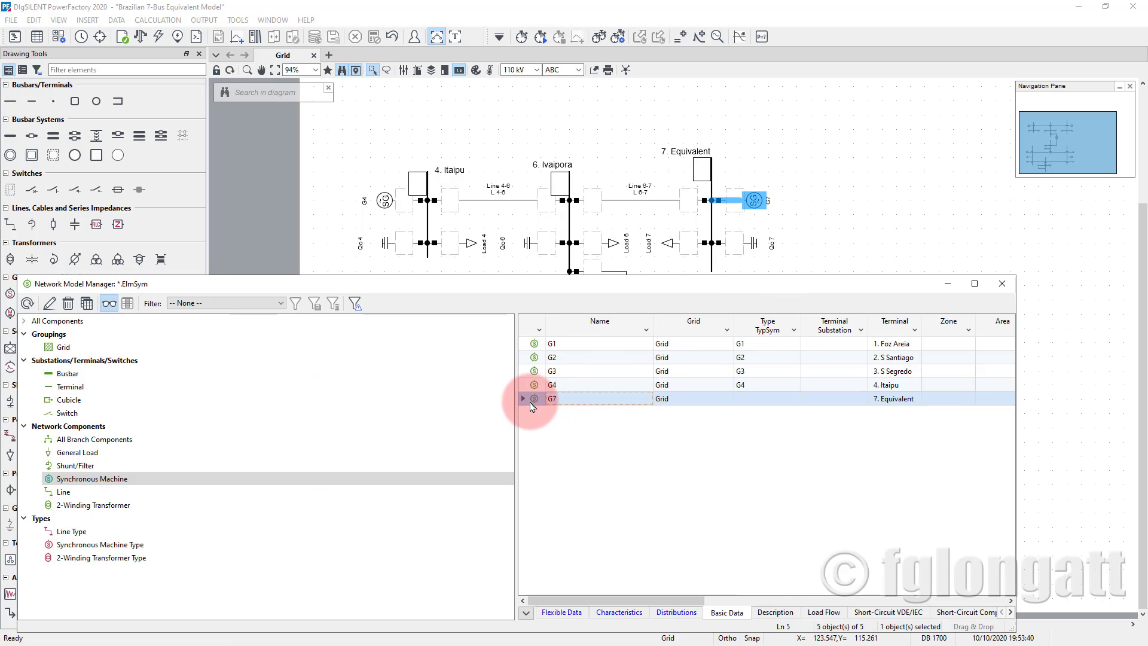
double_click(533, 399)
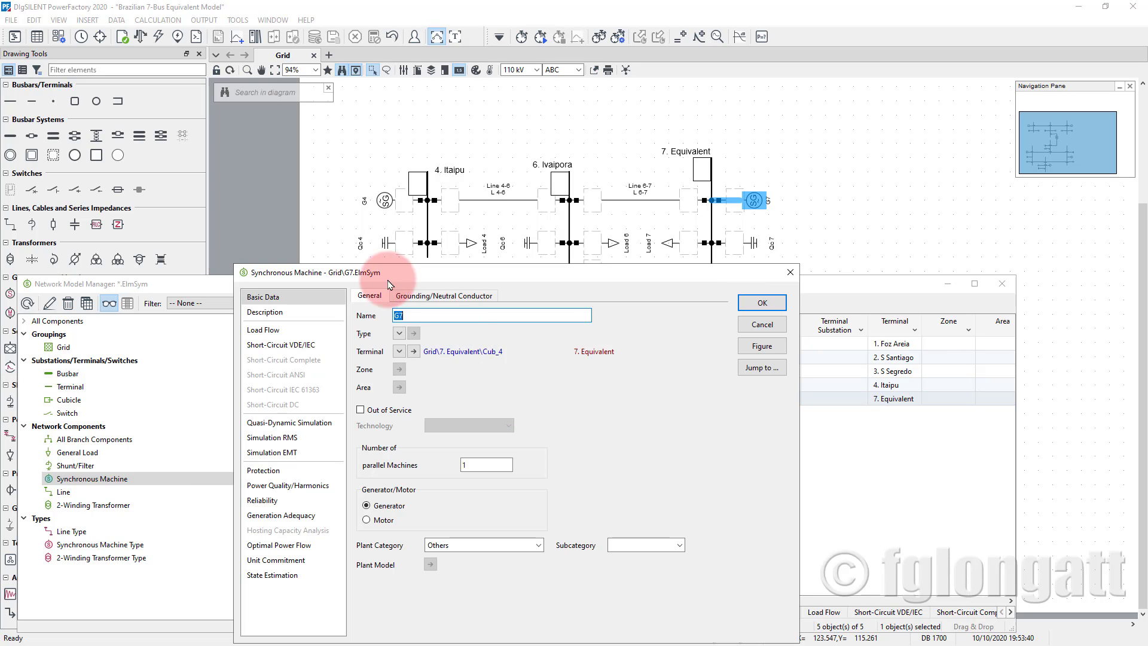
left_click(399, 333)
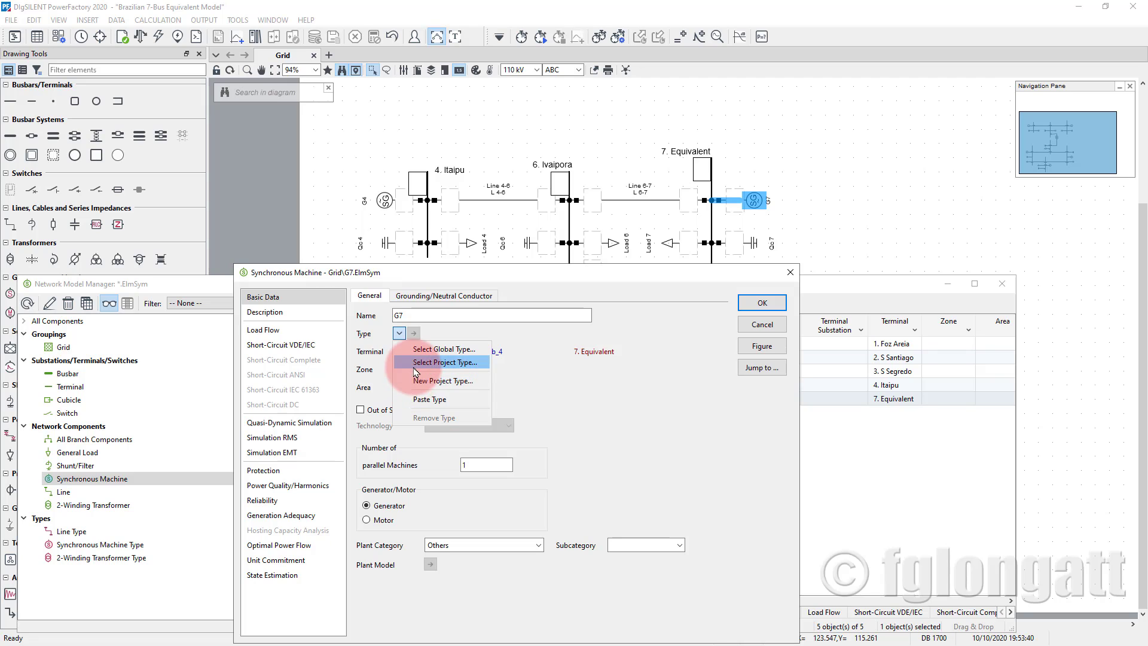
left_click(417, 370)
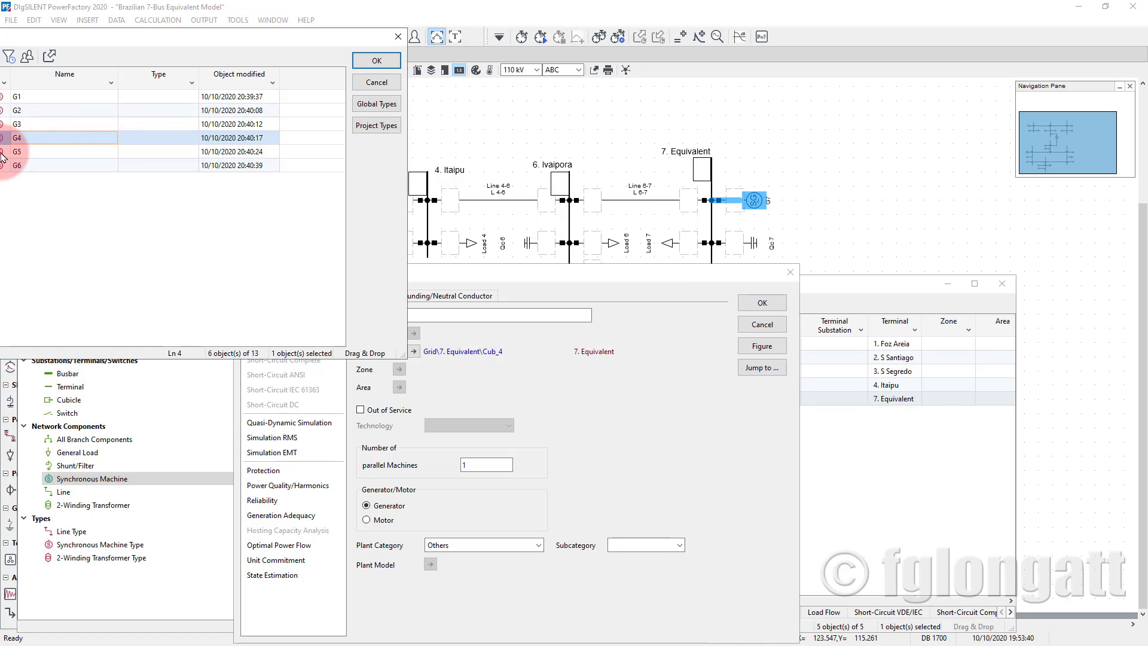
left_click(26, 153)
left_click(41, 154)
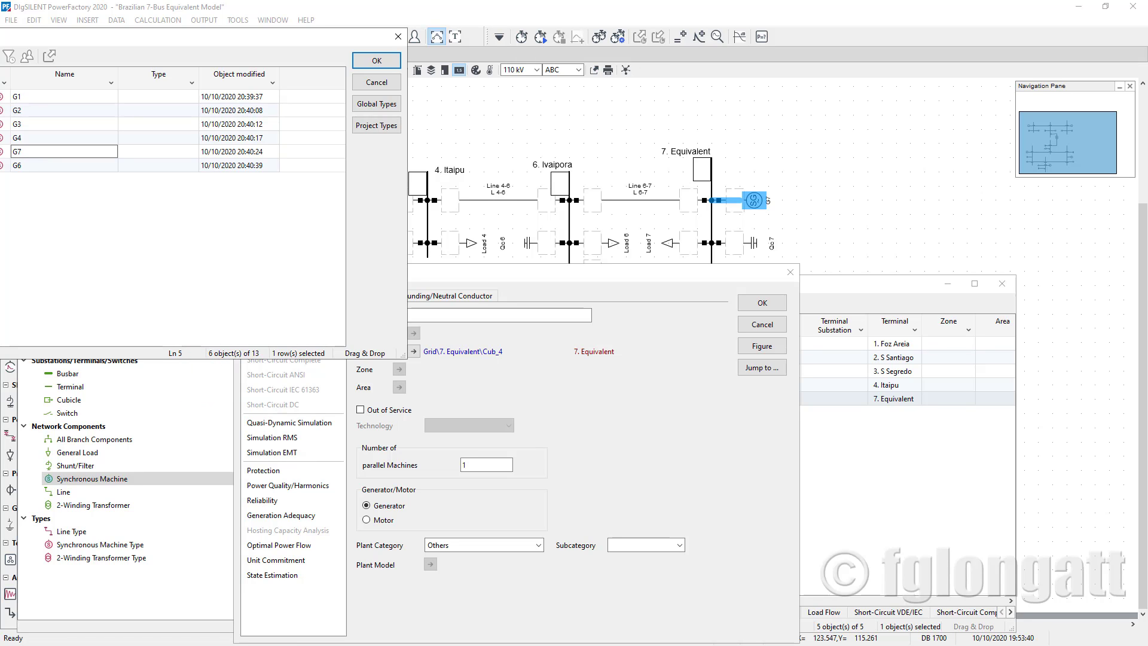
left_click(43, 161)
Step: Assign machine type G7 to generator G7 and close the Network Model Manager
left_click(30, 151)
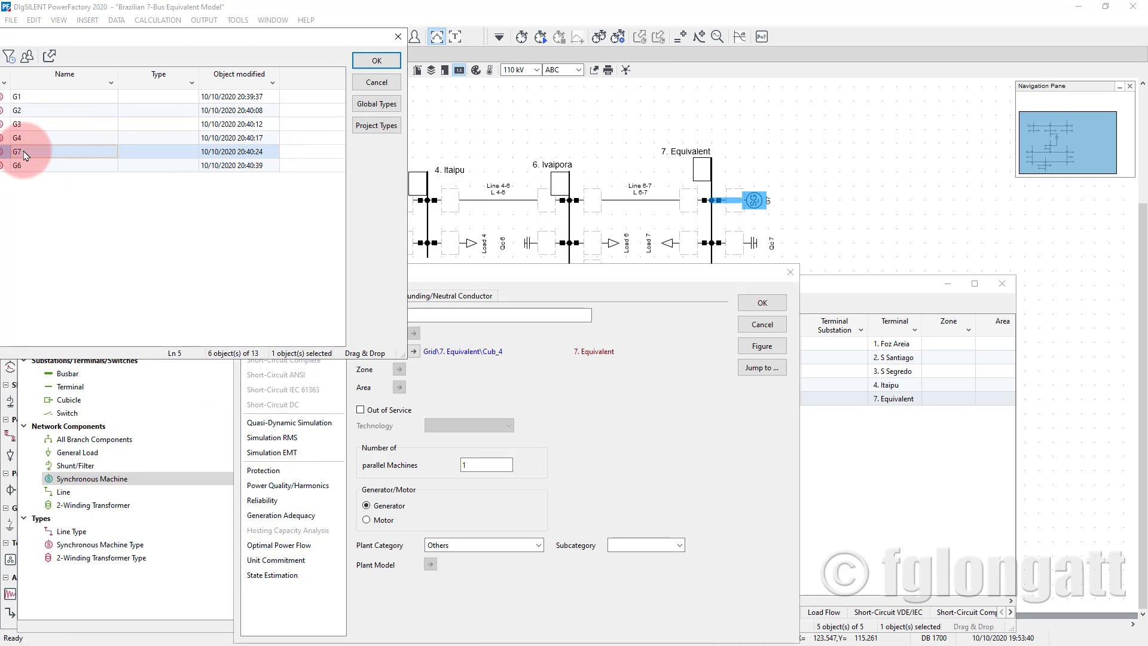
left_click(356, 62)
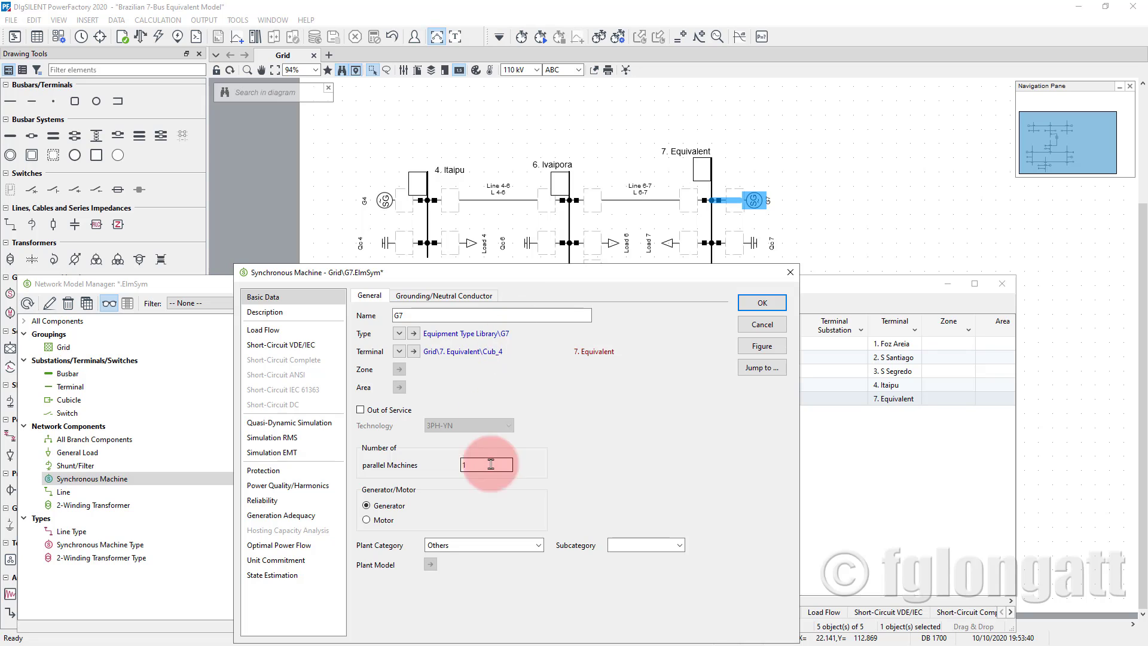
left_click(757, 303)
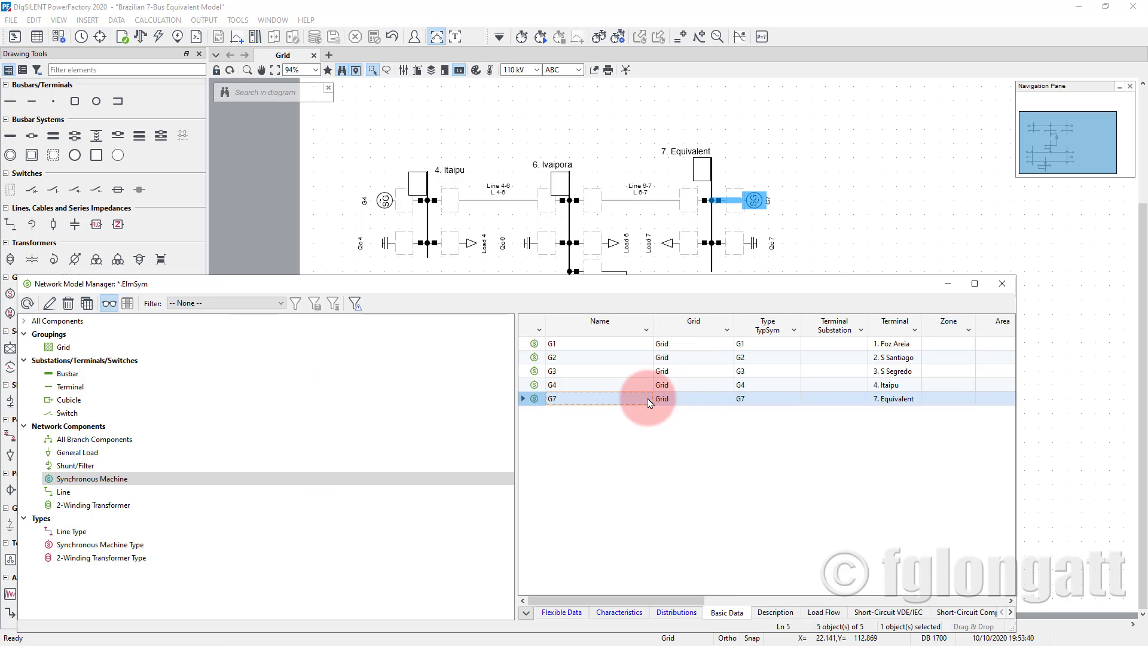
left_click(1002, 286)
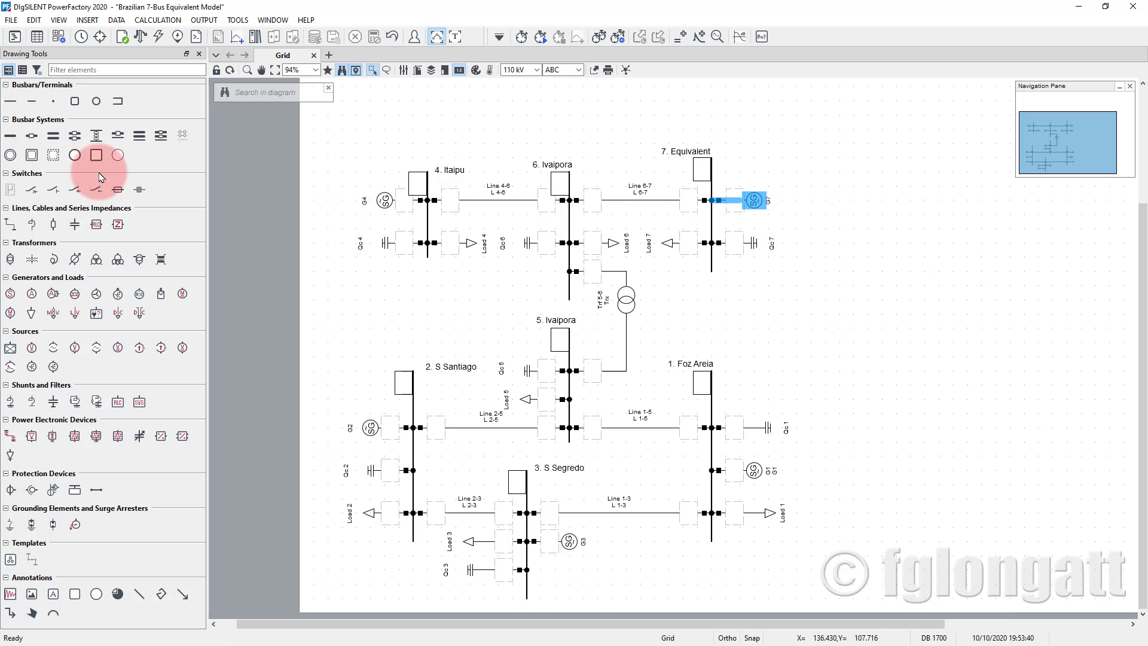
Step: Reopen the Network Model Manager and list the synchronous machine types
left_click(15, 36)
left_click(1098, 110)
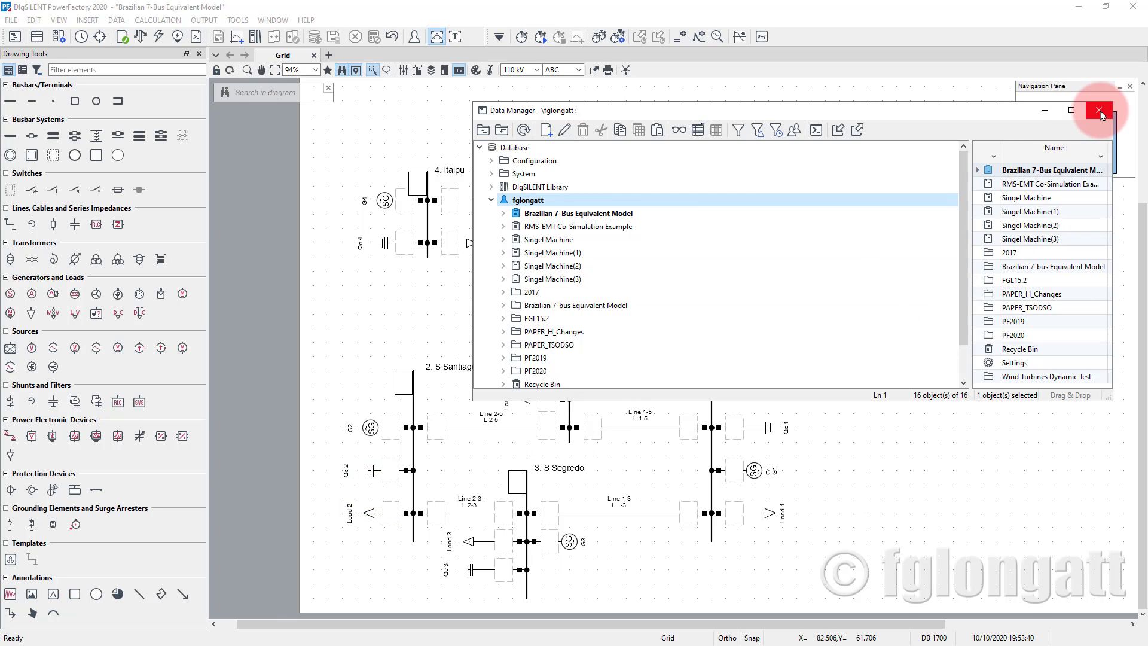
left_click(43, 38)
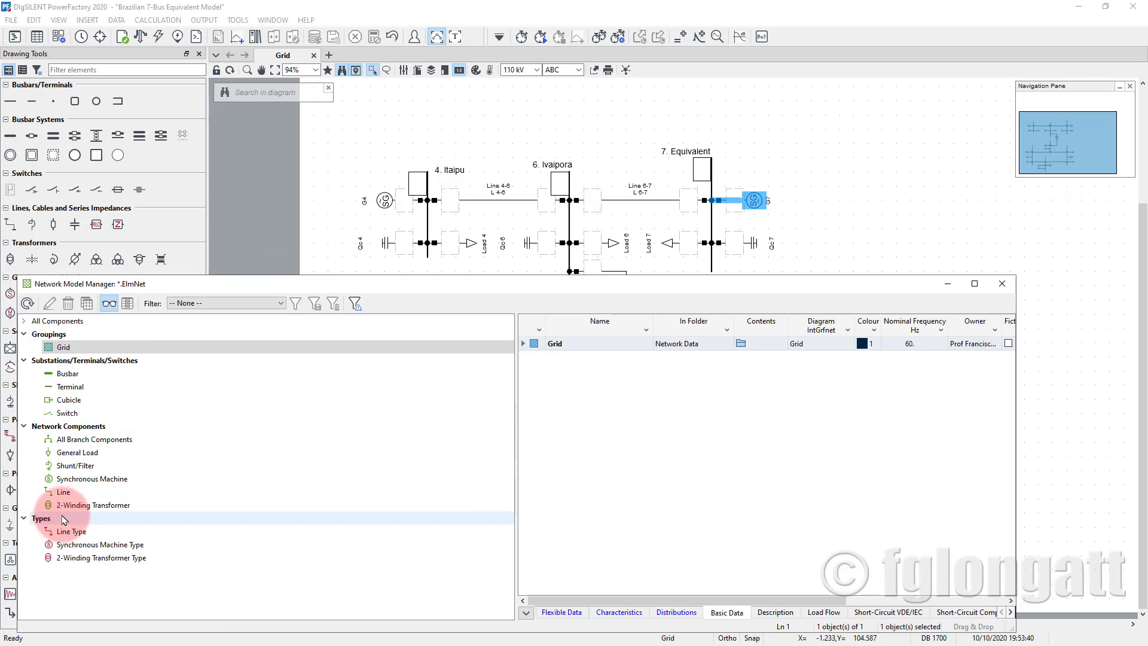
left_click(83, 478)
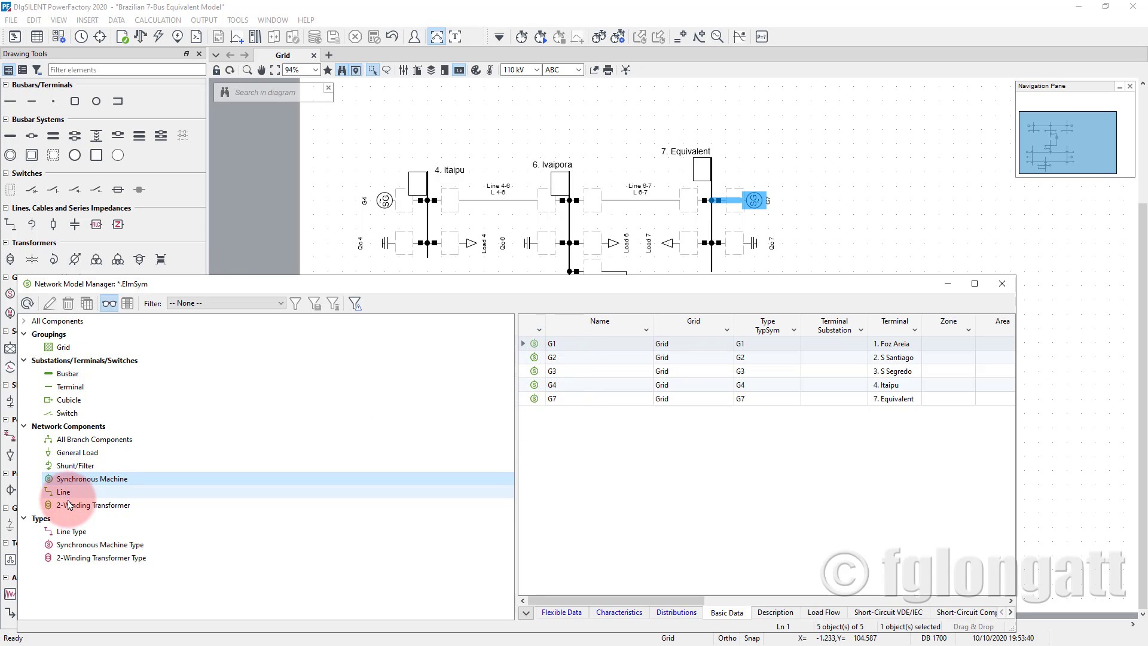
left_click(78, 544)
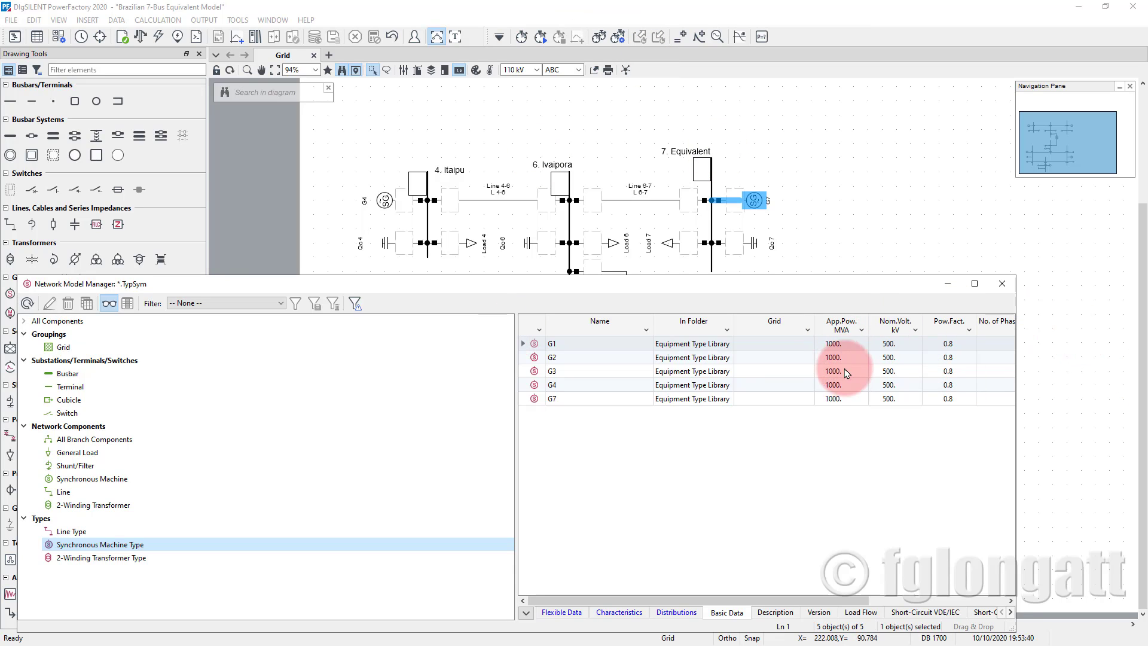
Step: Set the nominal voltage of synchronous machine types G4 and G7 to 765 kV
left_click(897, 357)
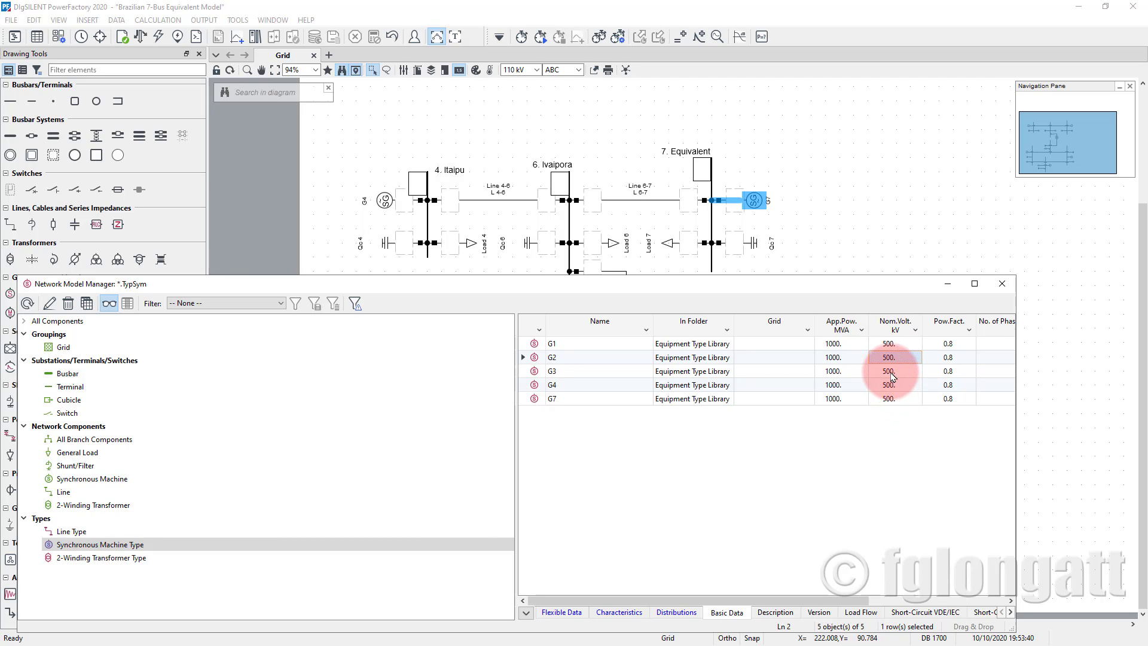
left_click(891, 371)
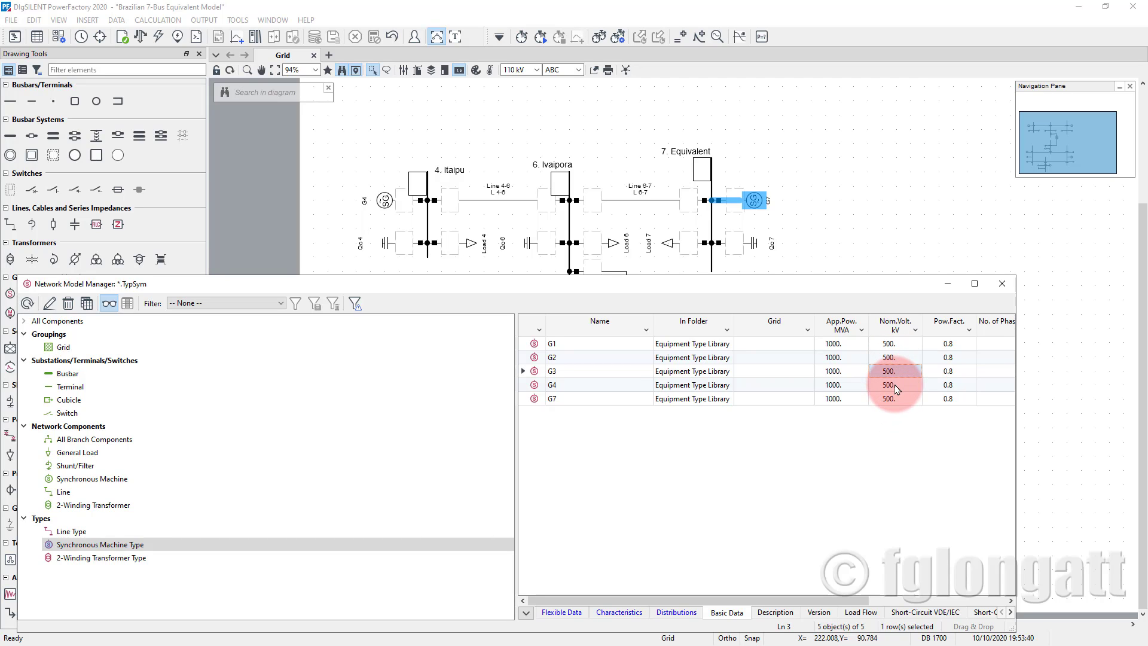
double_click(895, 386)
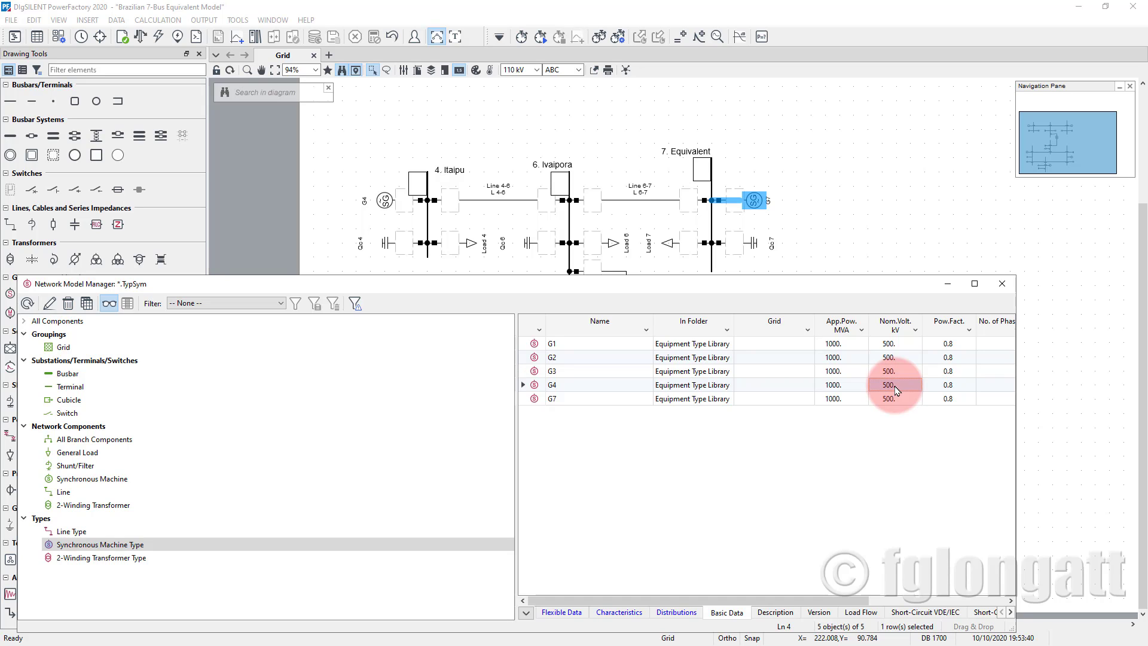
type("765")
key("Return")
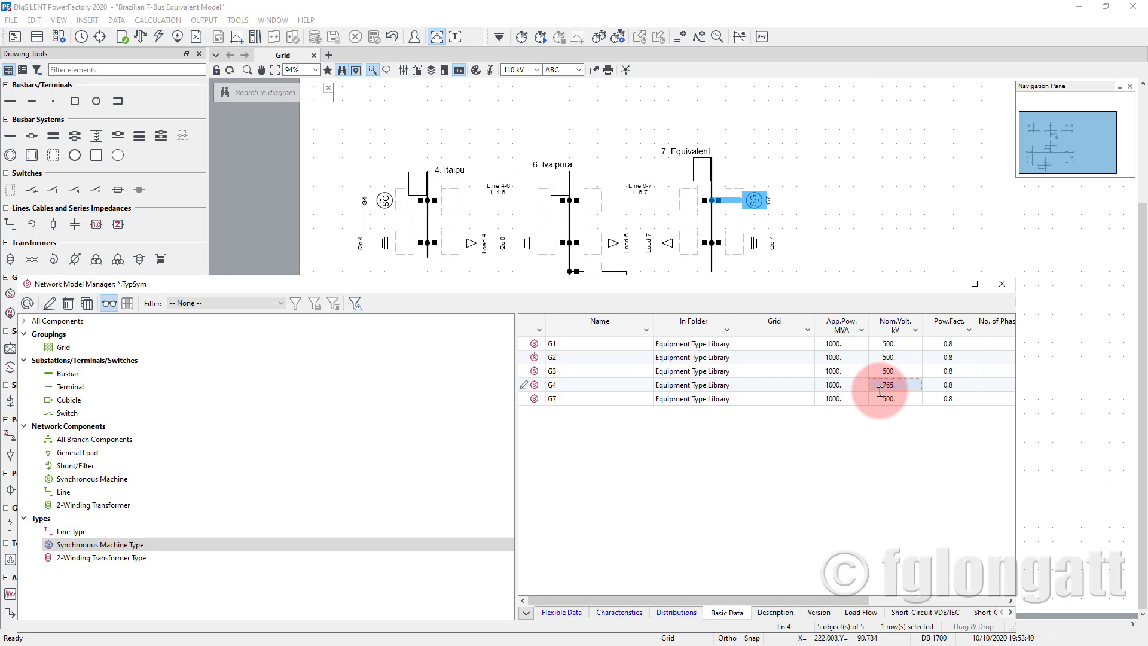
double_click(887, 398)
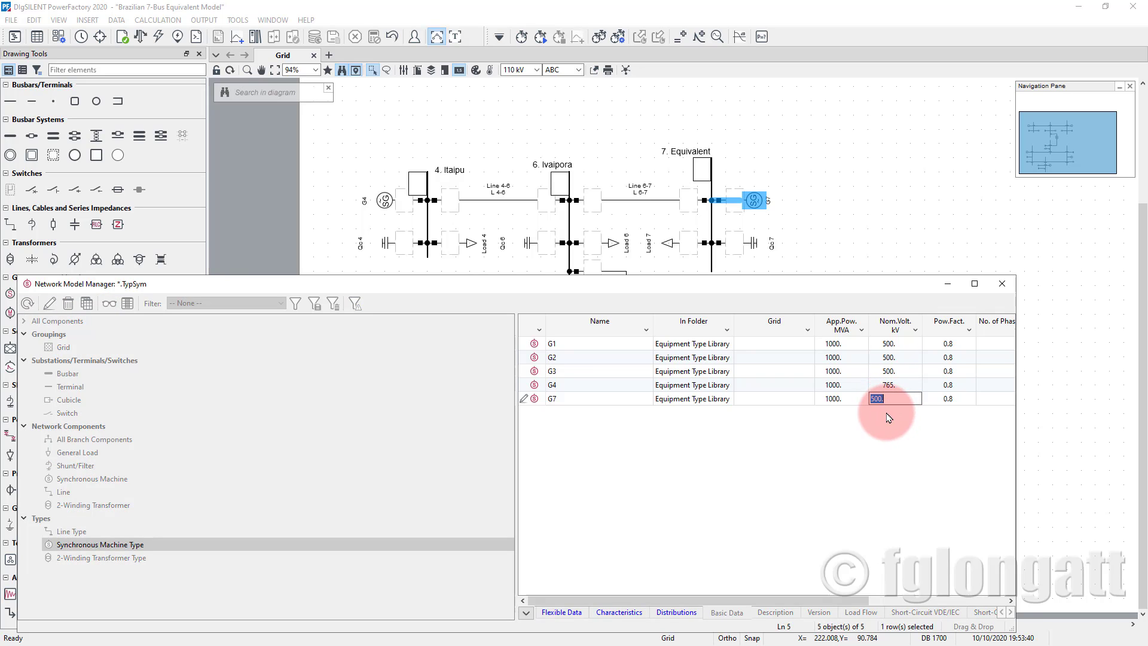
type("765")
key("Return")
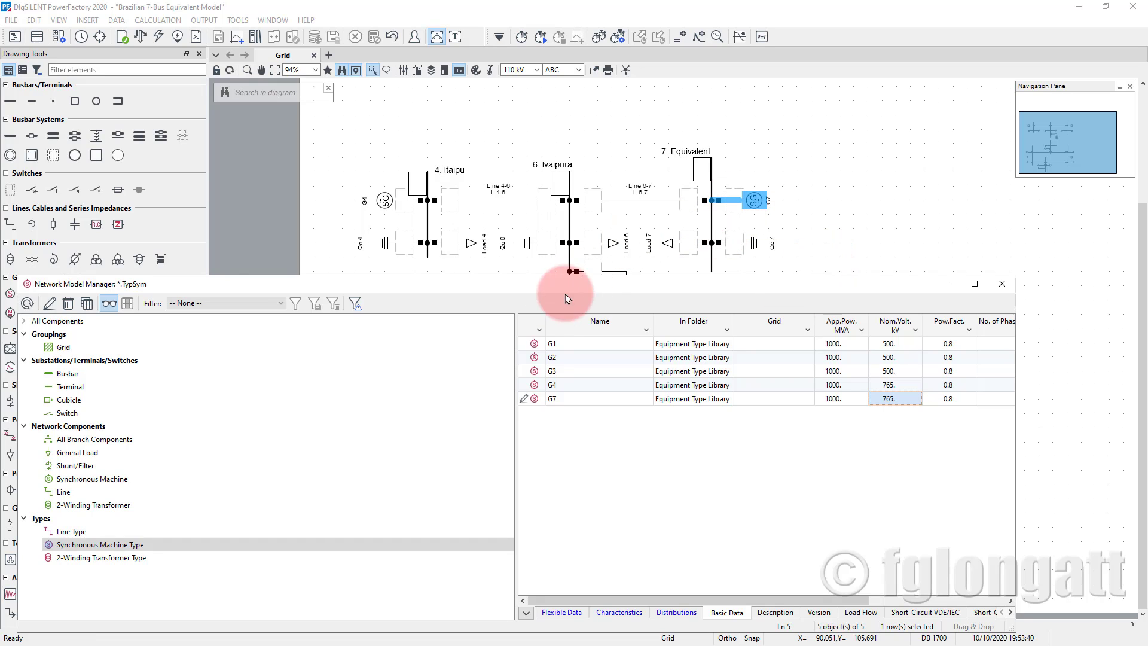
Step: Check the basic data of synchronous machine type G1 and close the Network Model Manager
double_click(534, 344)
left_click(272, 272)
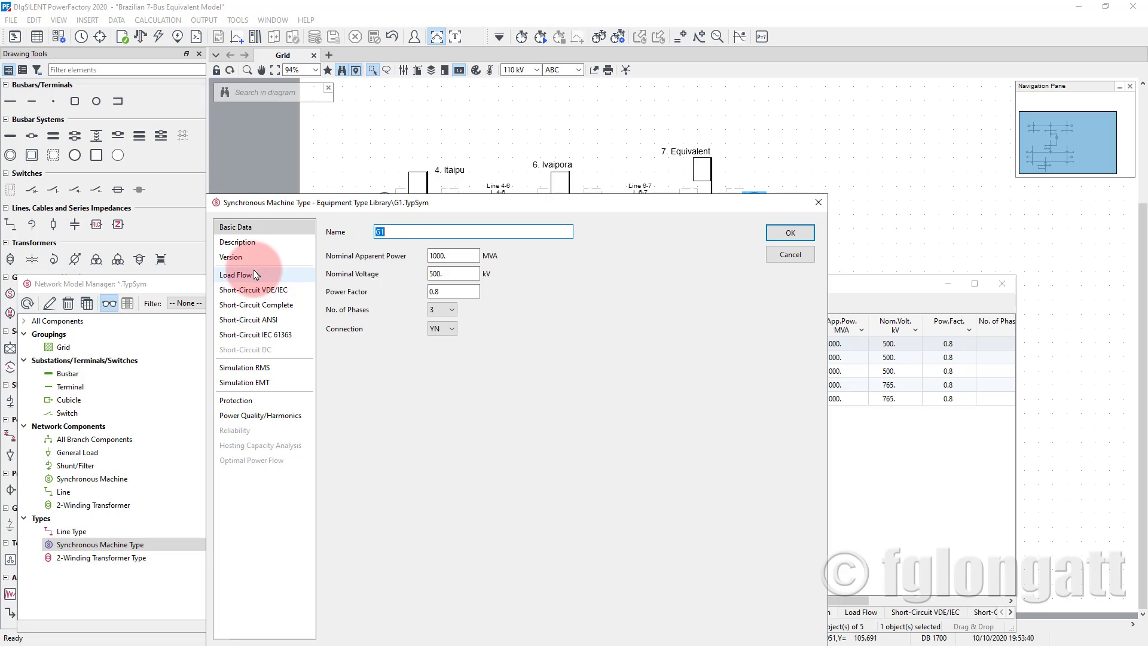
left_click(243, 228)
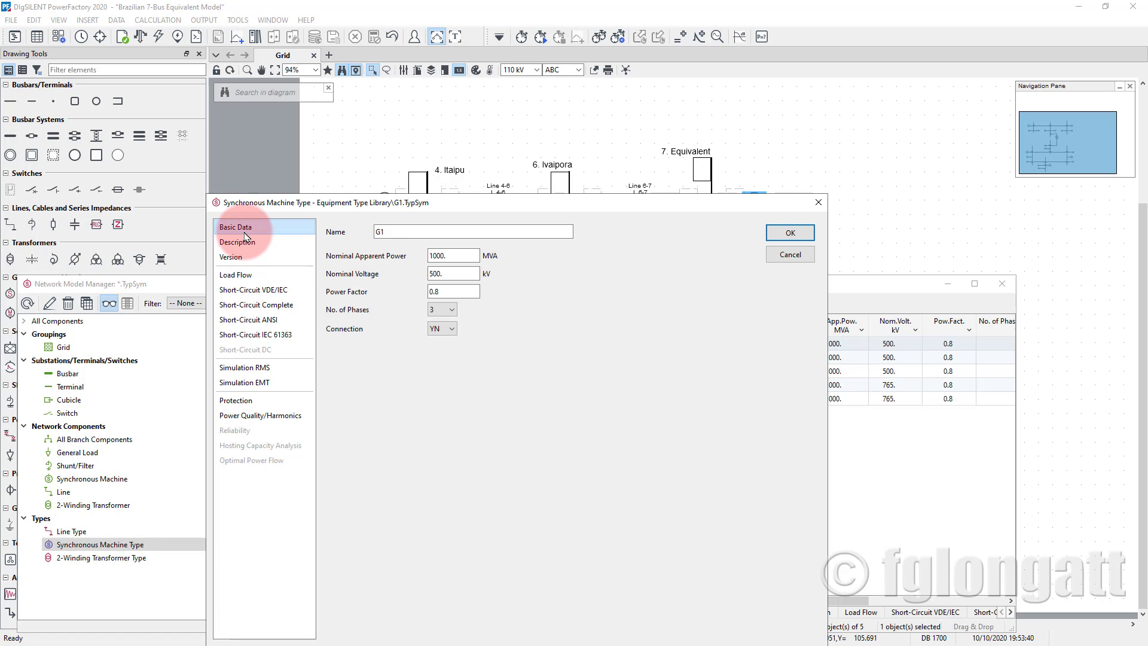
left_click(819, 202)
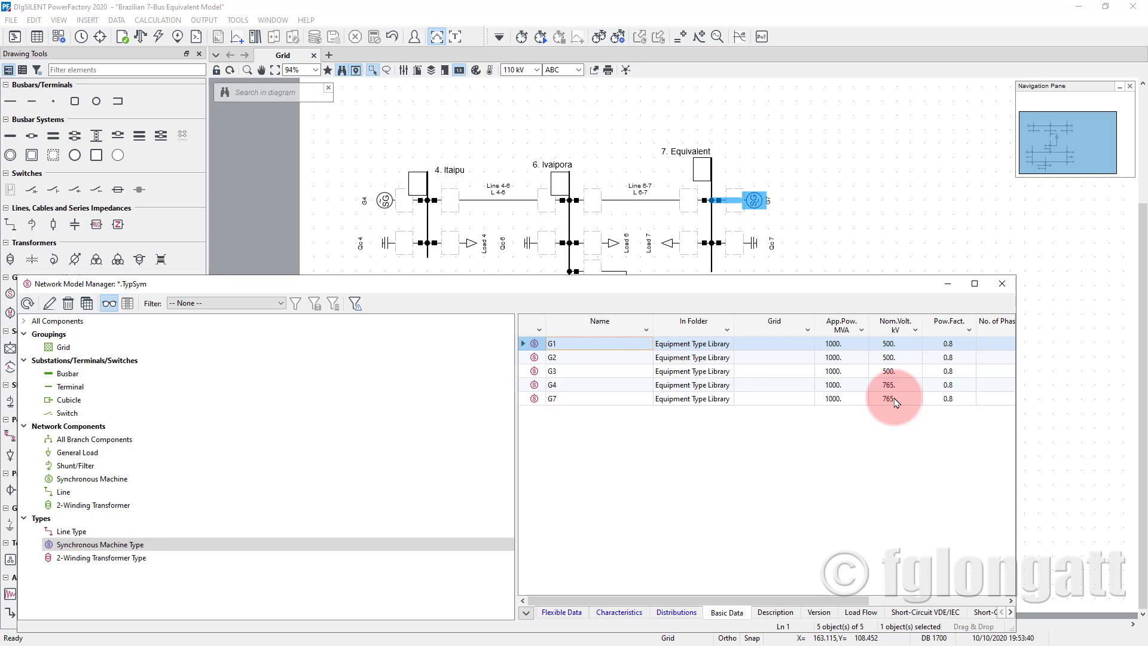
left_click(1001, 283)
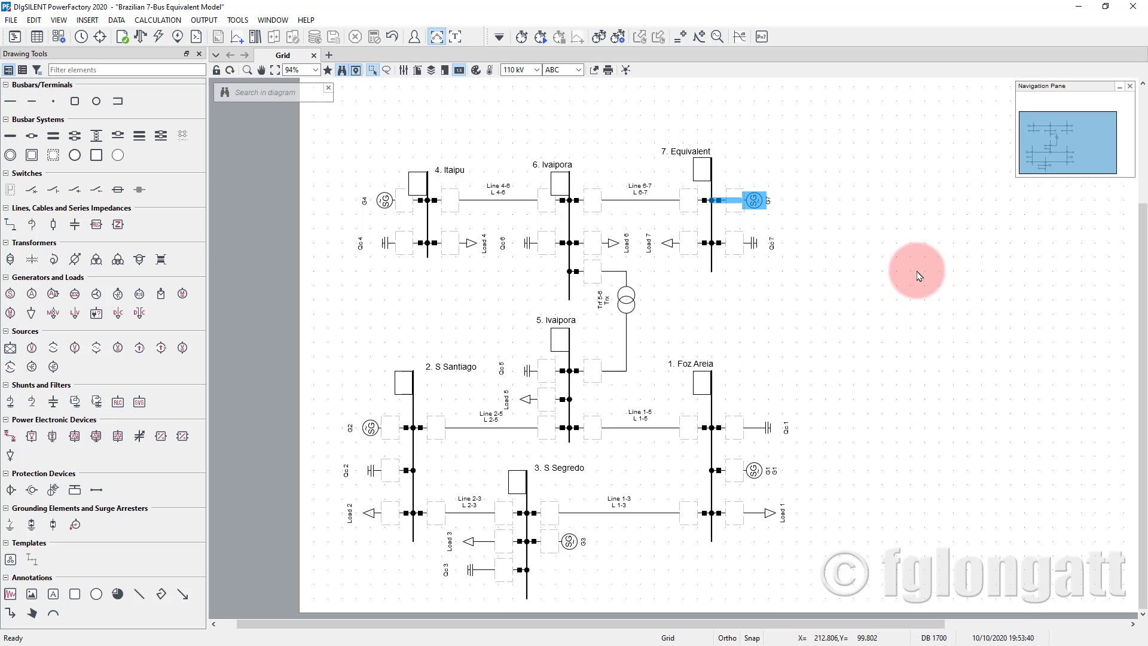
Step: Open the Network Model Manager and list the load flow data of the synchronous machines
left_click(37, 40)
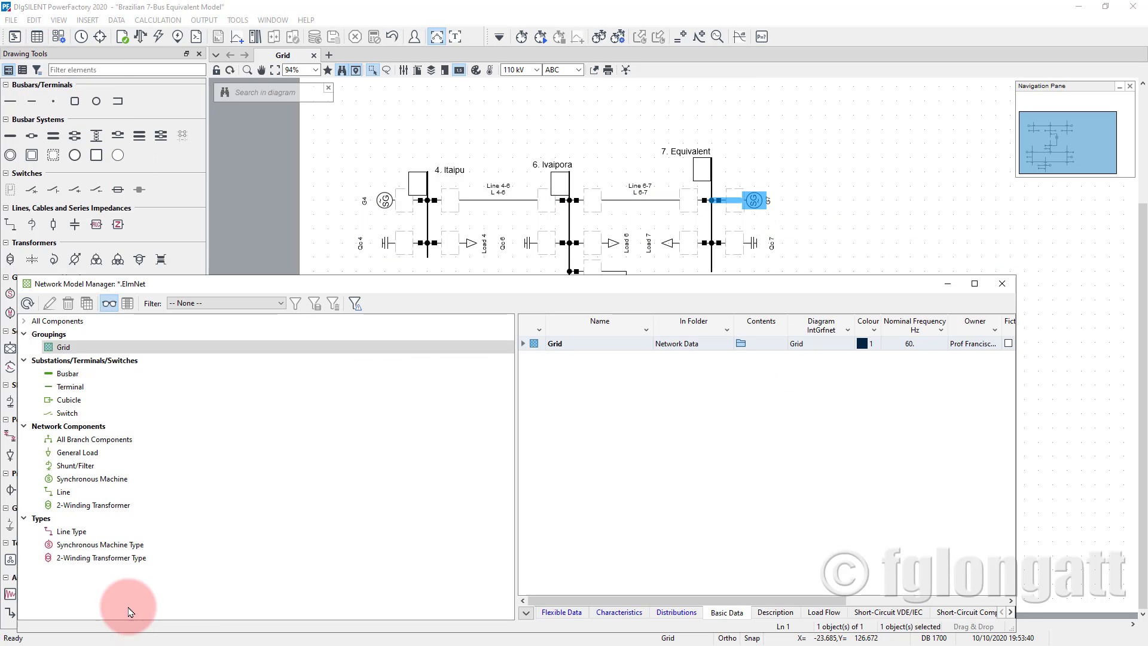
left_click(87, 479)
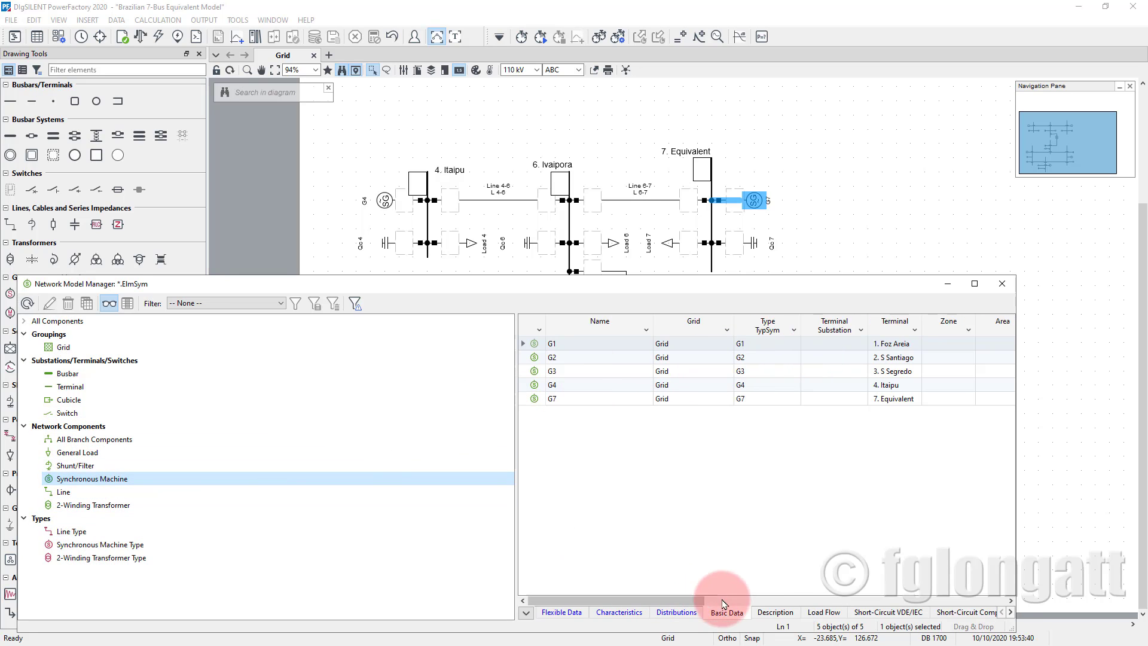
left_click(824, 613)
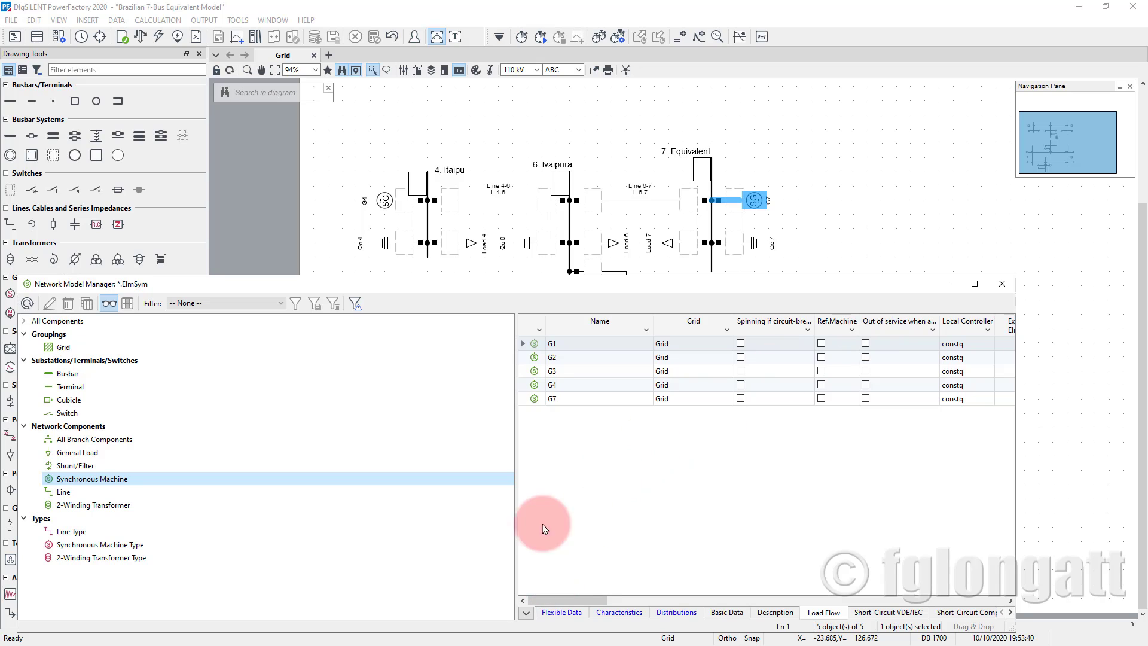
Step: Set synchronous machine G1's local controller to Const. V and its reactive power to 1.03 Mvar
double_click(542, 345)
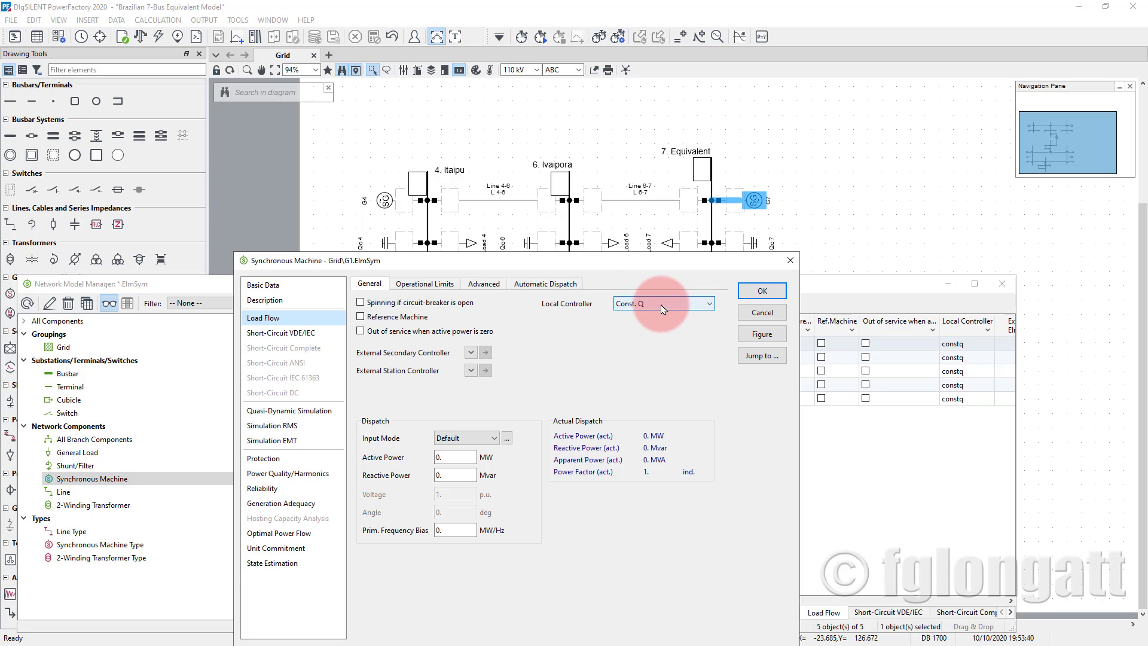
left_click(662, 308)
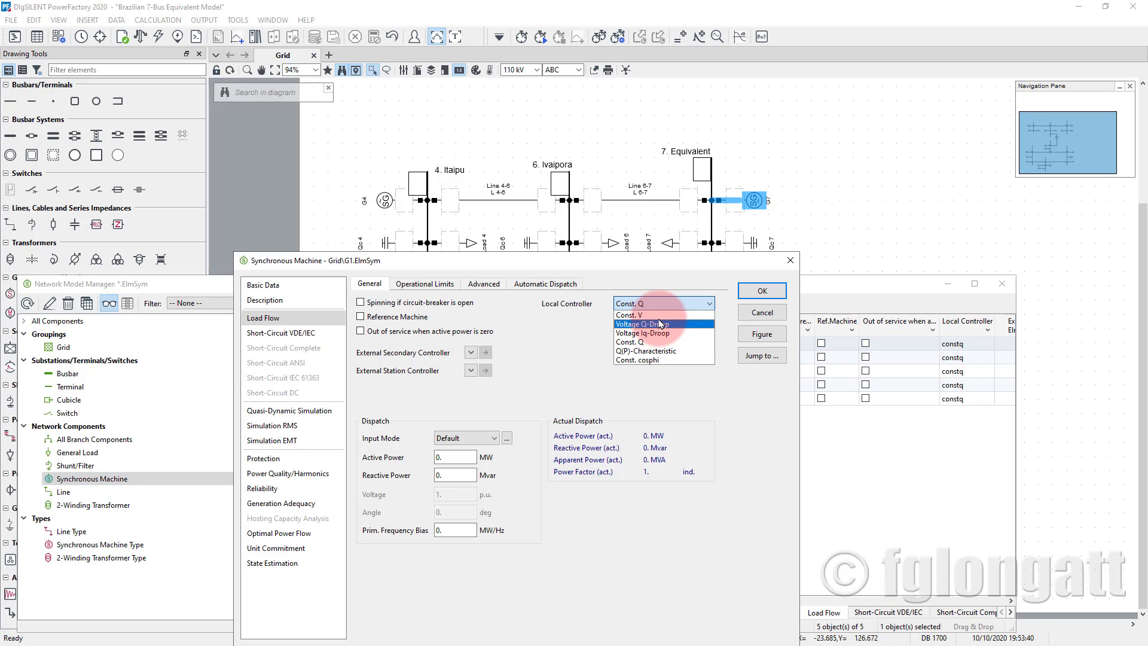
left_click(654, 299)
left_click_drag(462, 458, 350, 446)
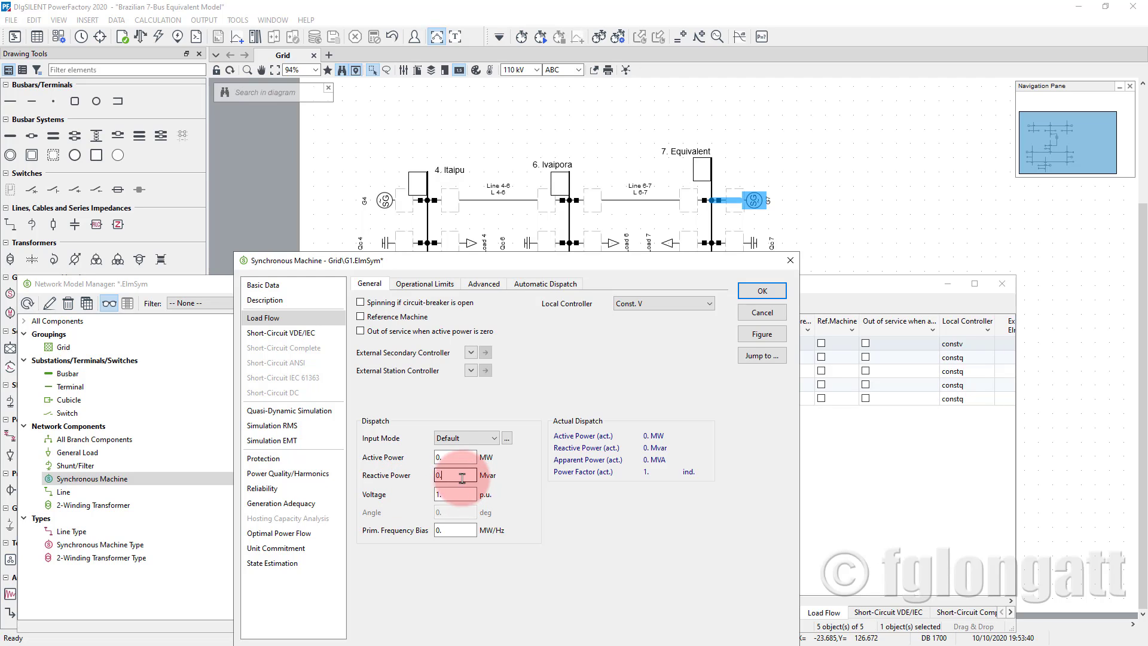
left_click(436, 475)
double_click(436, 475)
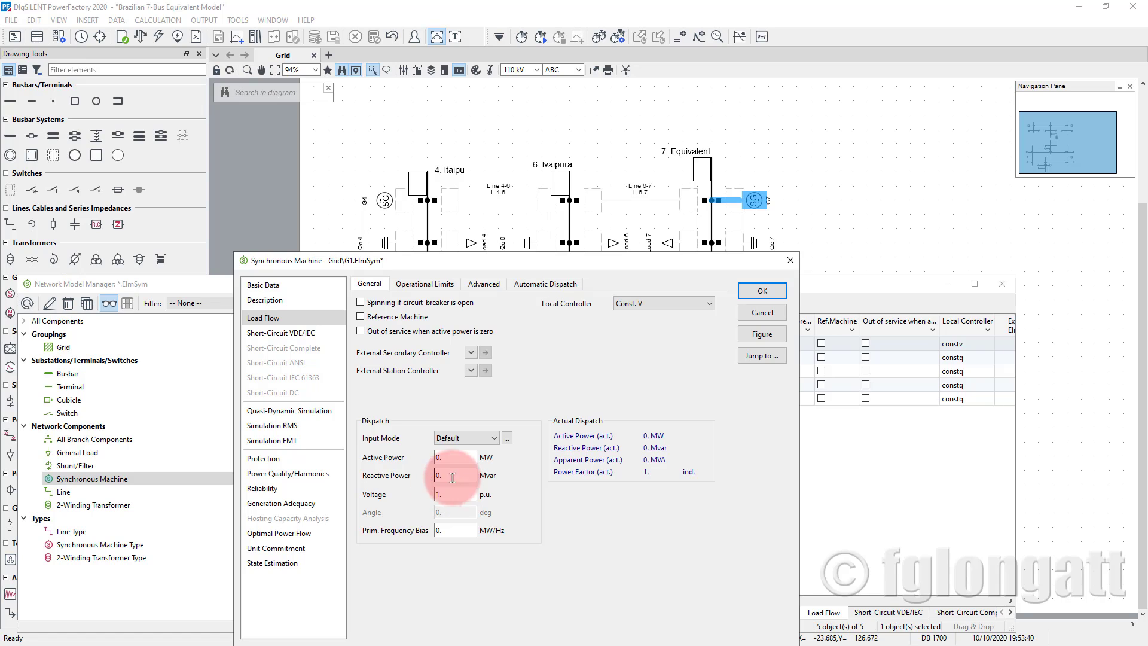
type("1")
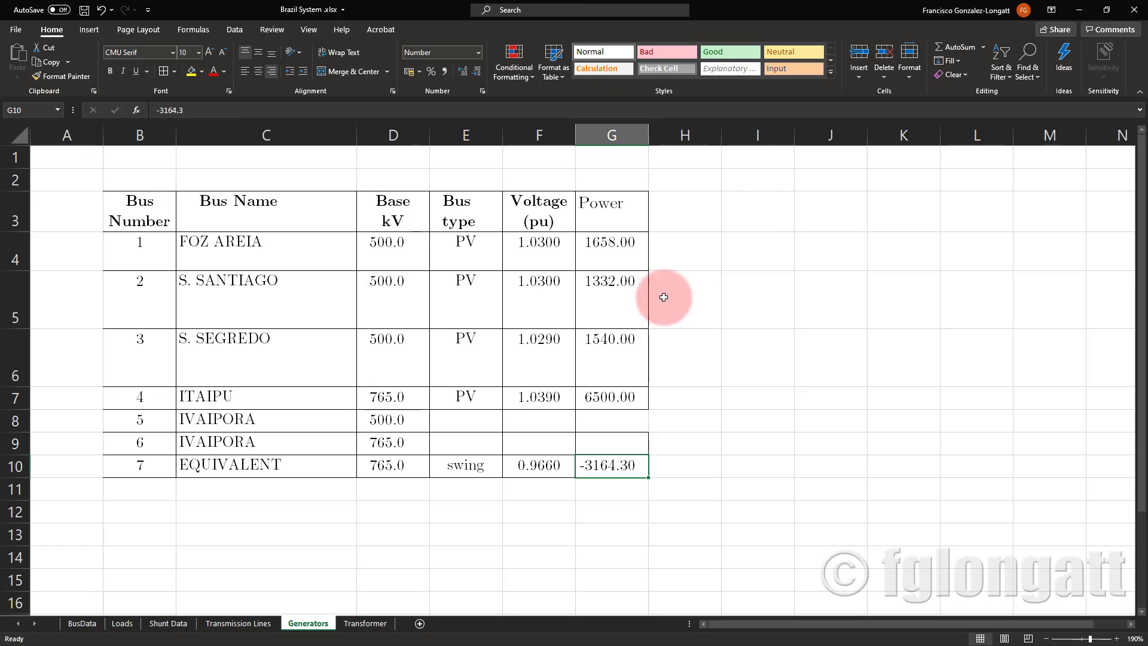
Step: Copy Foz Areia's power of 1658 from the Excel generator table into G1's active power in PowerFactory and accept the machine's data
right_click(622, 246)
left_click(658, 273)
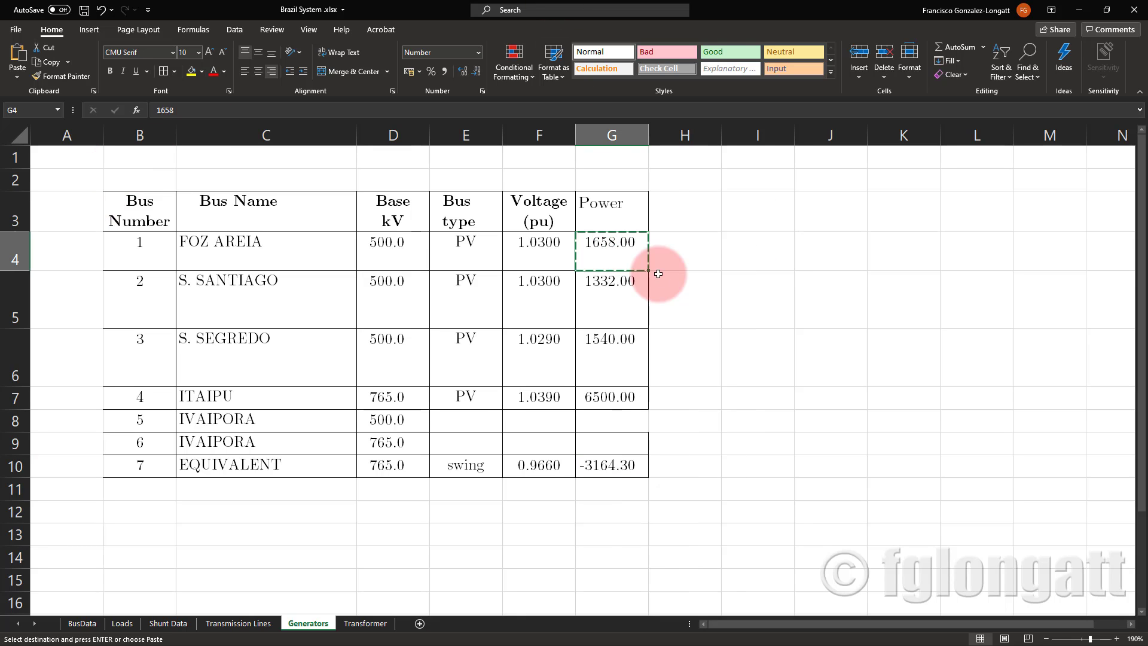
left_click(1081, 12)
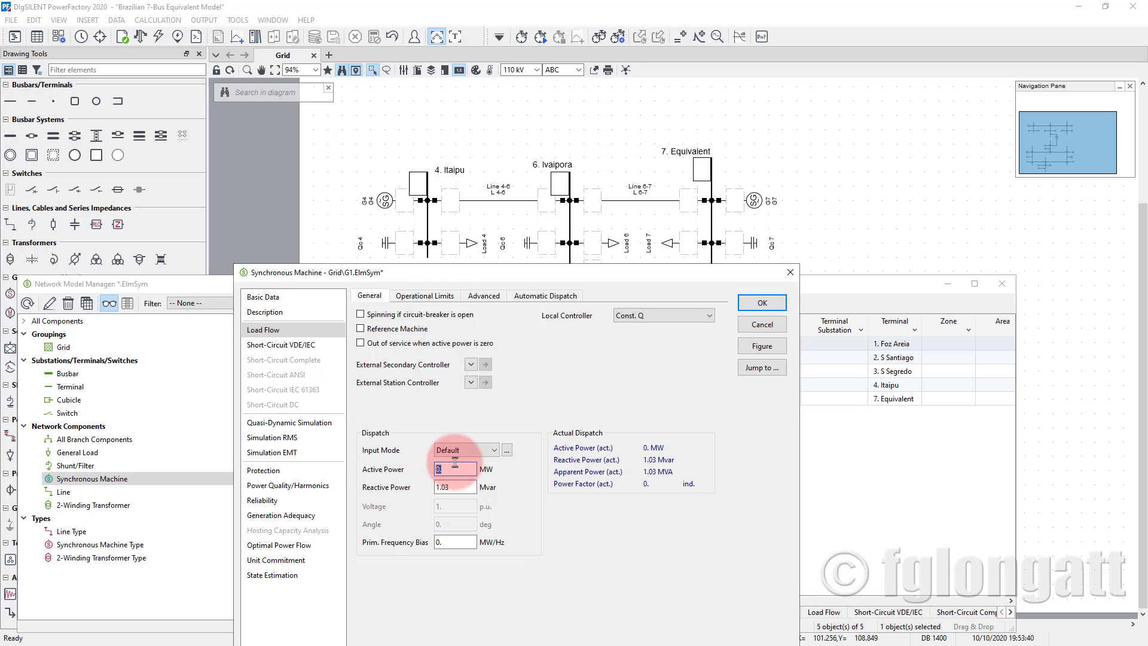
key("ctrl+v")
left_click(760, 303)
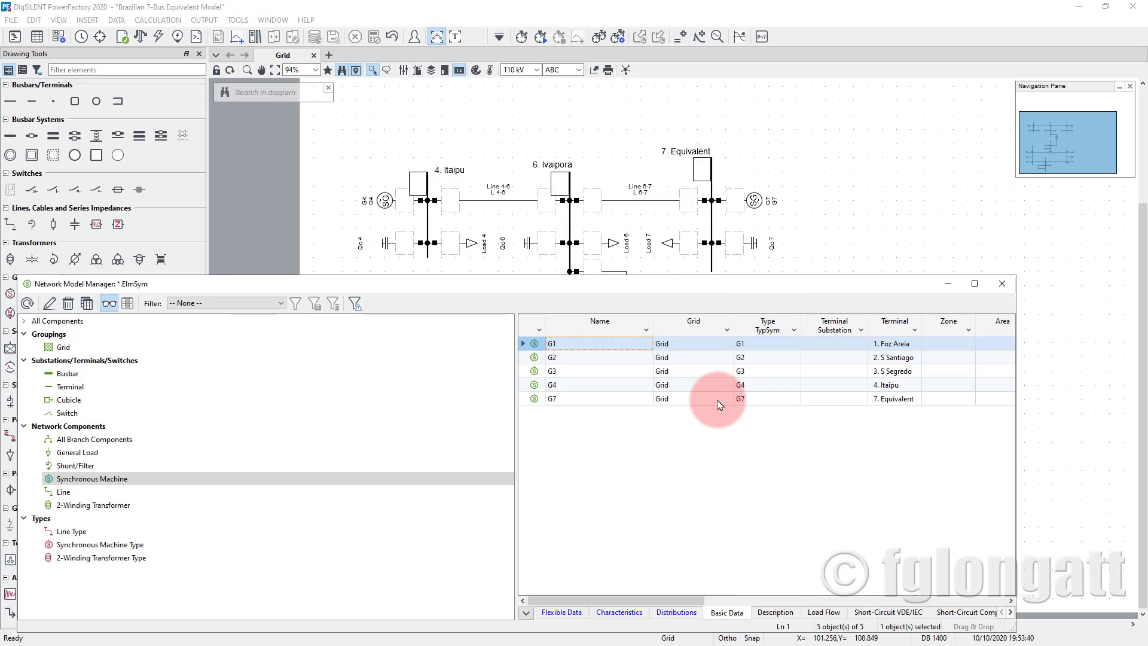
Step: Examine the active and reactive power columns in the load flow data of the synchronous machines
left_click(584, 344)
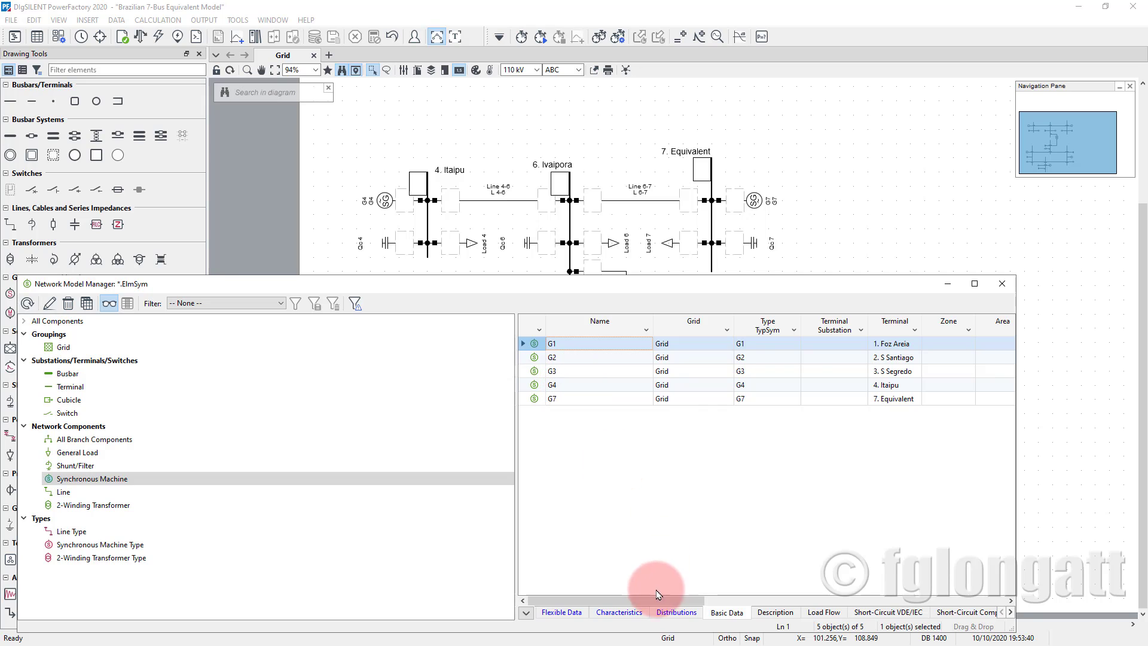
left_click_drag(660, 601, 608, 599)
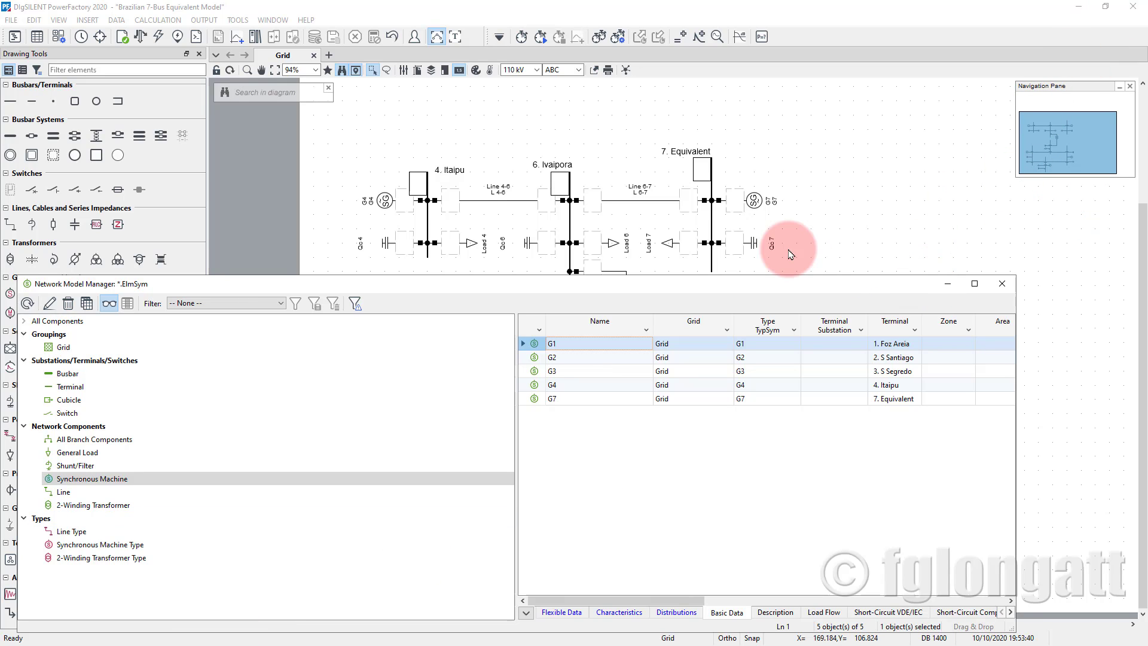
left_click_drag(604, 600, 802, 616)
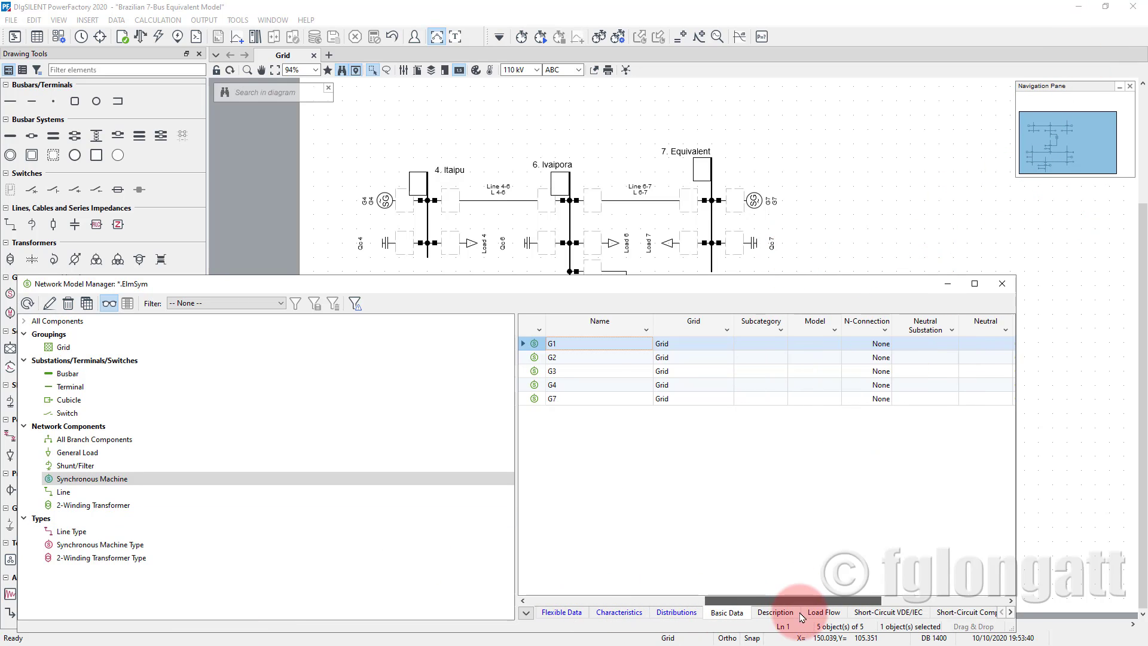
left_click(824, 610)
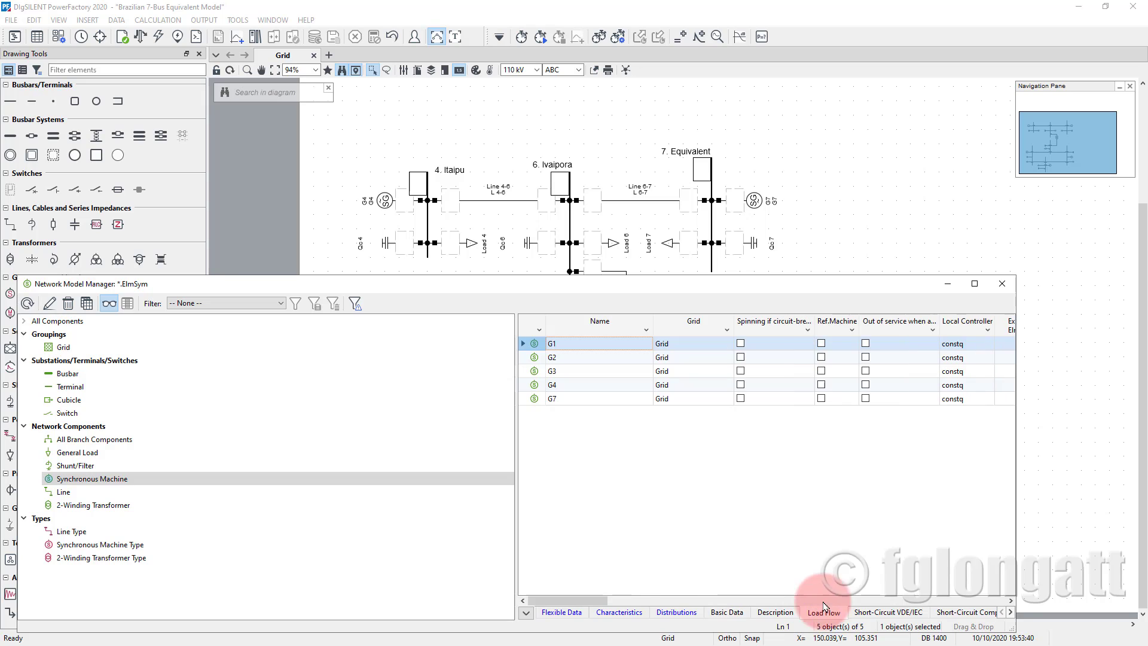
left_click_drag(595, 600, 645, 604)
left_click(867, 346)
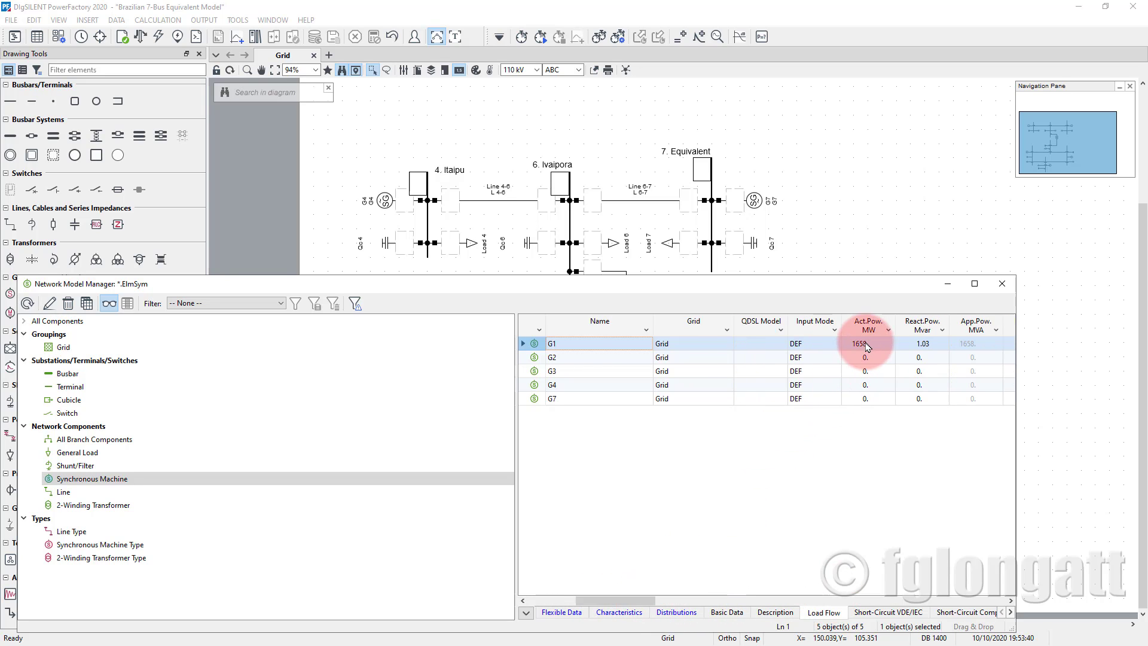
left_click(870, 345)
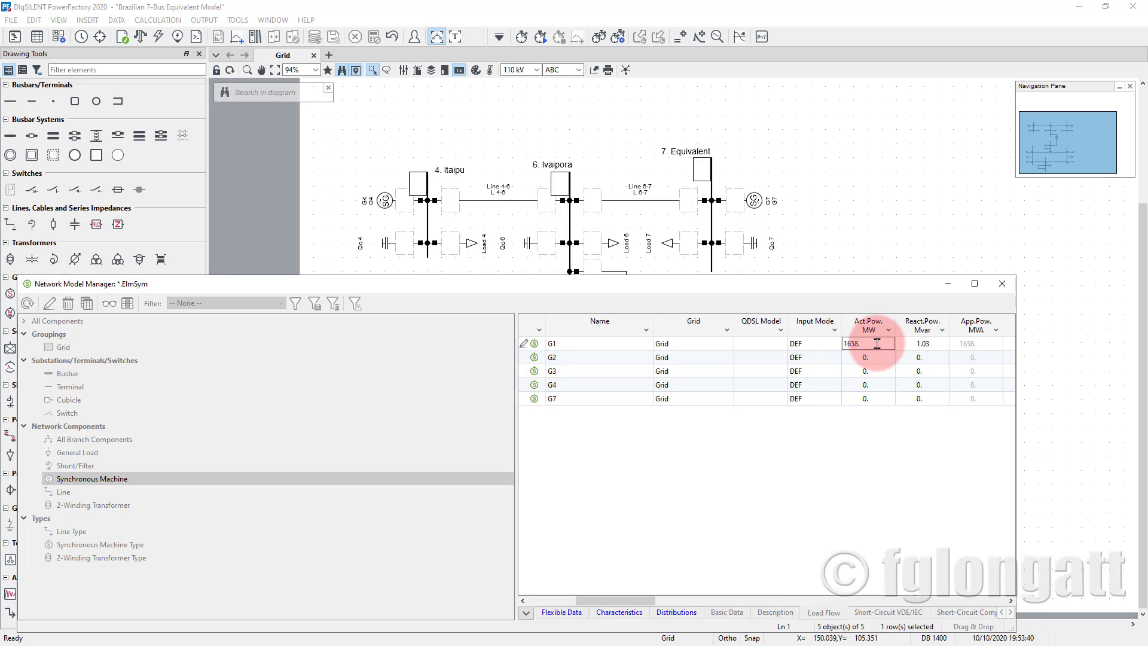
left_click_drag(919, 357, 920, 419)
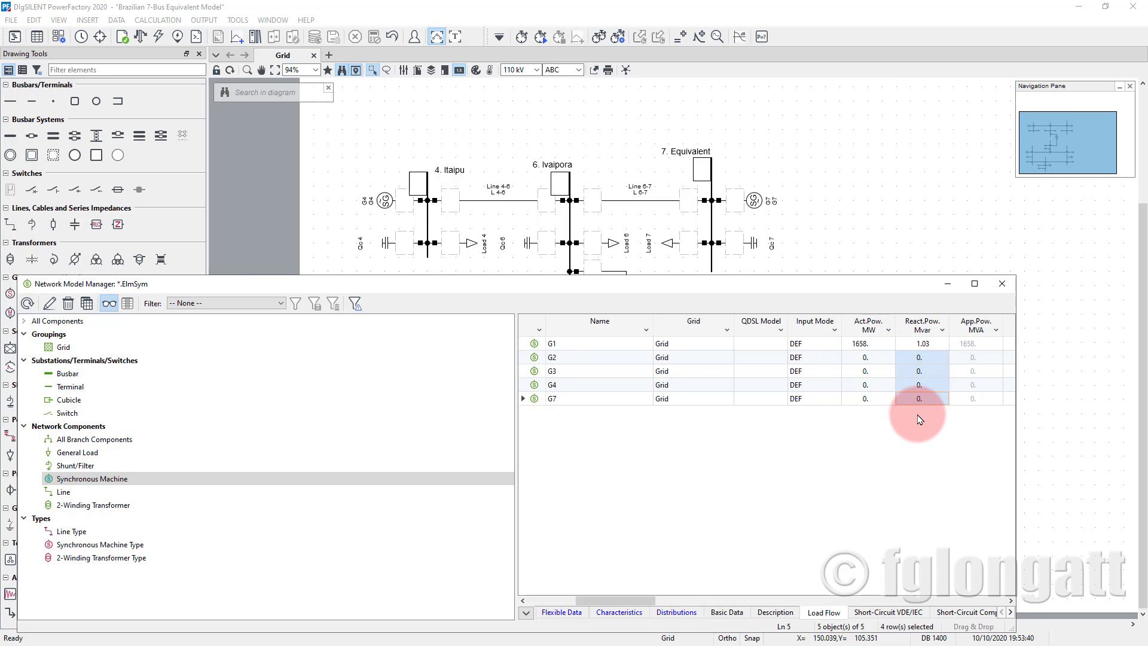
left_click(867, 357)
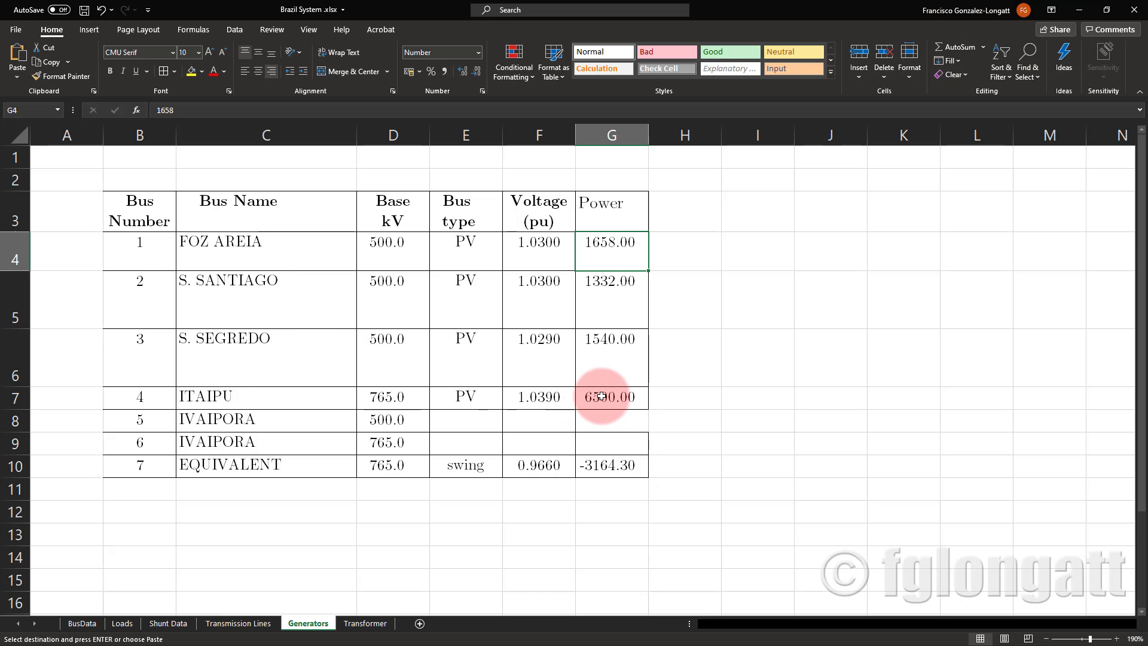
Step: Copy the powers of buses 1 to 4 (1658, 1332, 1540, 6500) from Excel into the active power of machines G1 to G4 in PowerFactory
left_click_drag(601, 396, 624, 244)
right_click(628, 244)
left_click(667, 272)
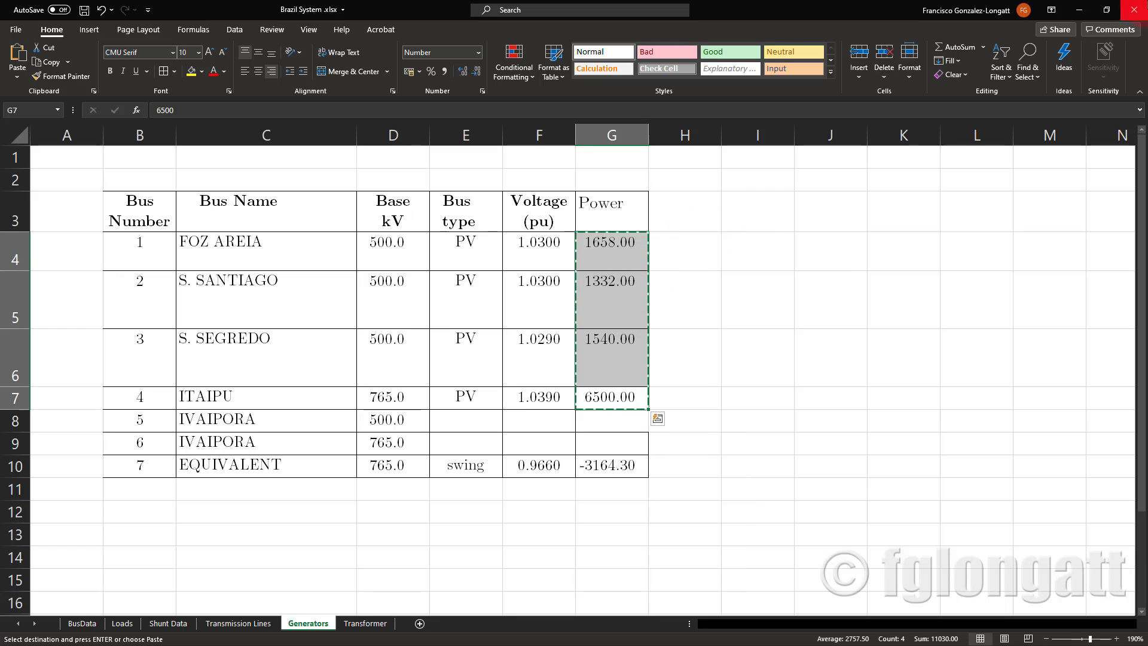
left_click(1079, 9)
left_click(870, 357)
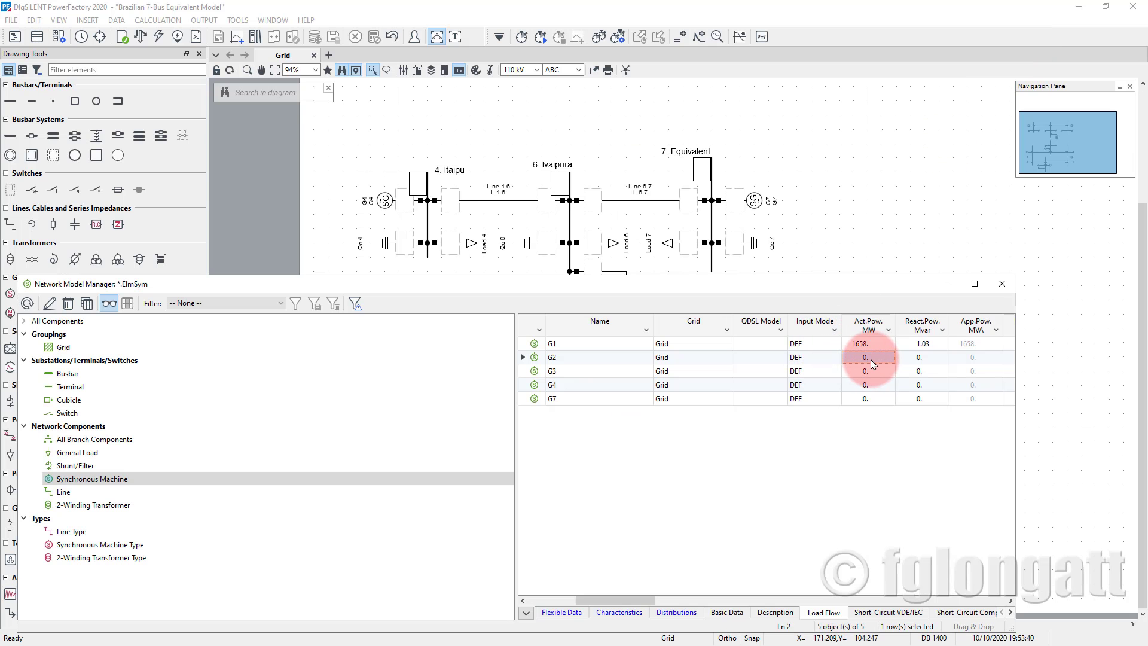
right_click(871, 359)
left_click(871, 412)
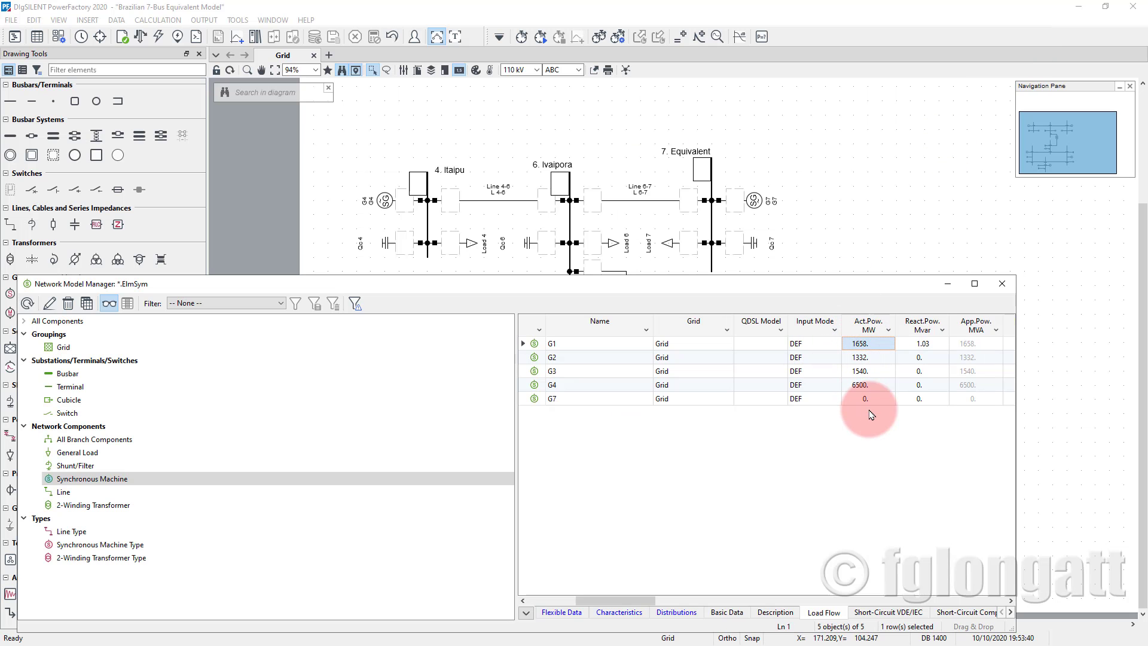
Step: Set the local controller of synchronous machines G1, G2, G3 and G4 to Const. V
left_click_drag(615, 600, 571, 604)
double_click(894, 347)
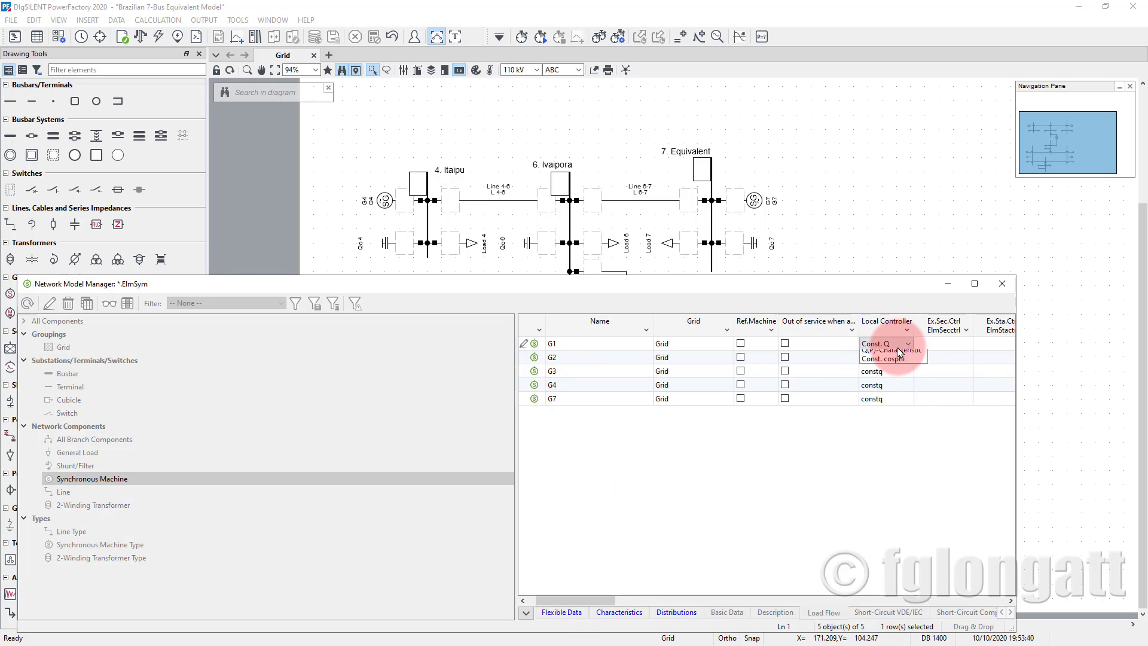
left_click(889, 358)
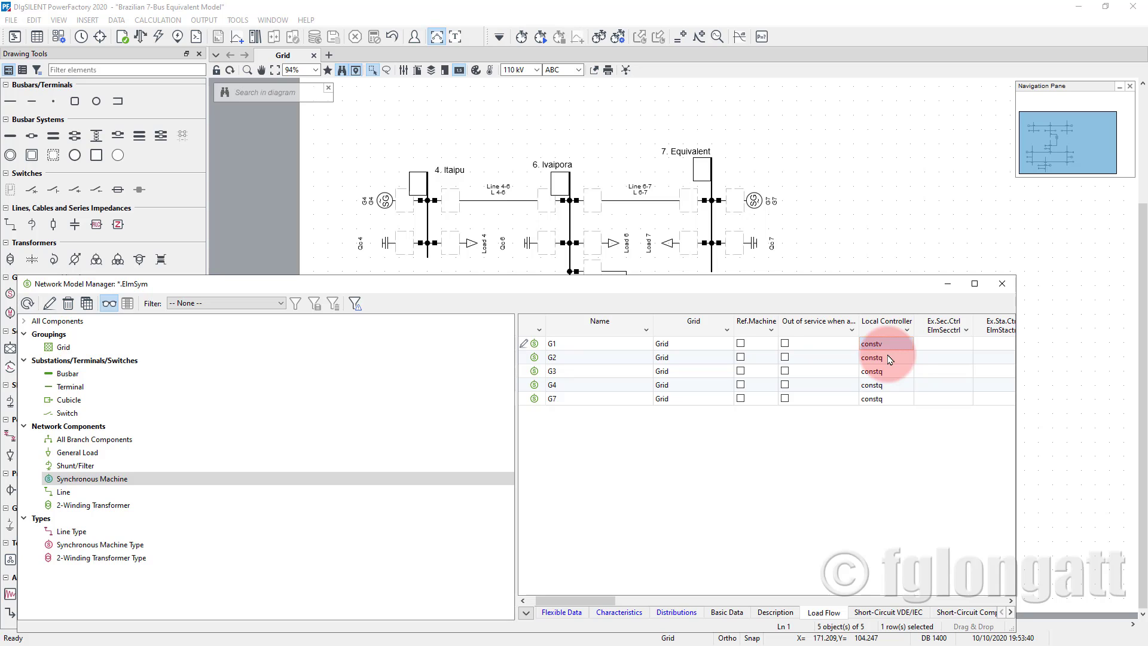
double_click(889, 359)
left_click(884, 346)
double_click(888, 374)
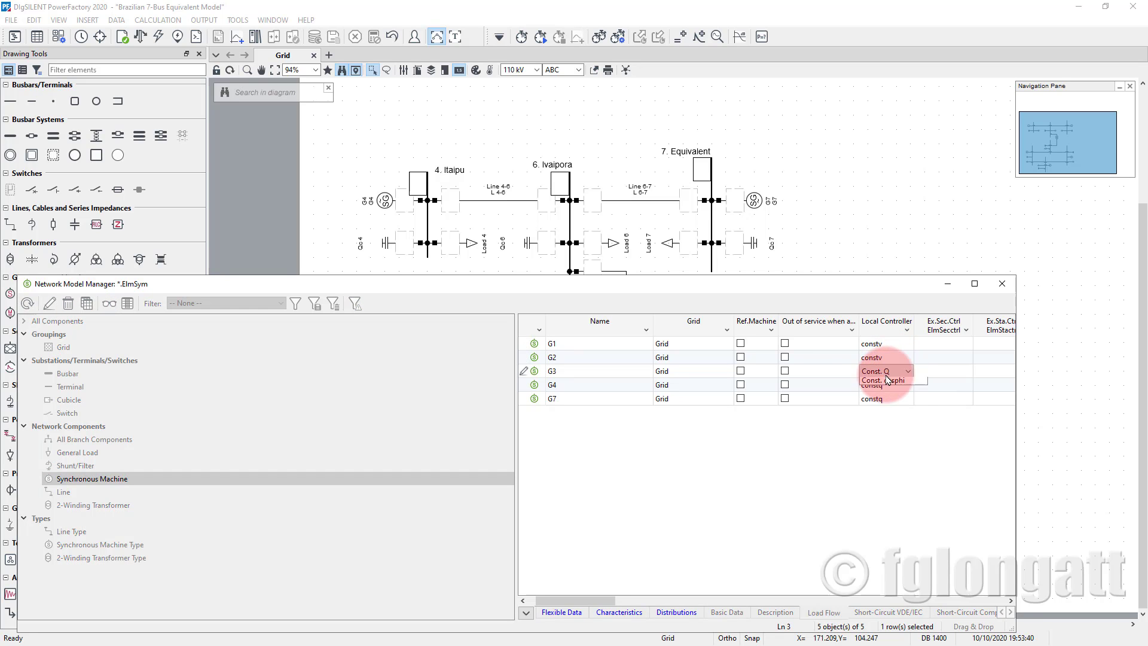
left_click(878, 381)
left_click(882, 387)
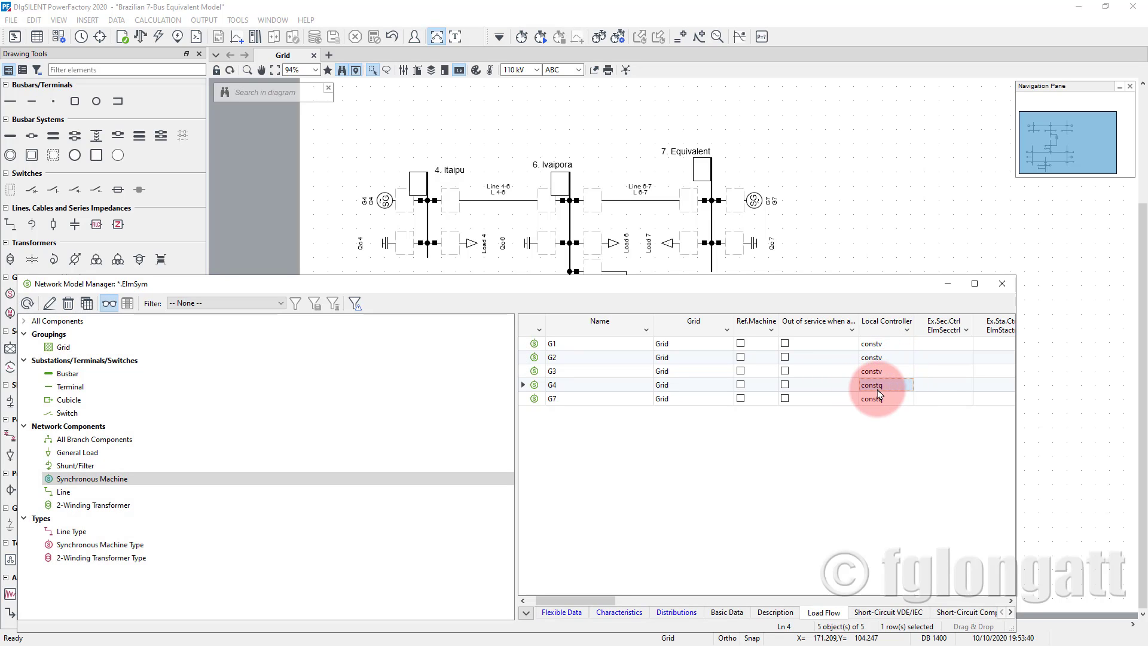
left_click(879, 386)
left_click(876, 396)
Step: Make synchronous machine G7 the reference machine and set its local controller to Const. V
double_click(879, 399)
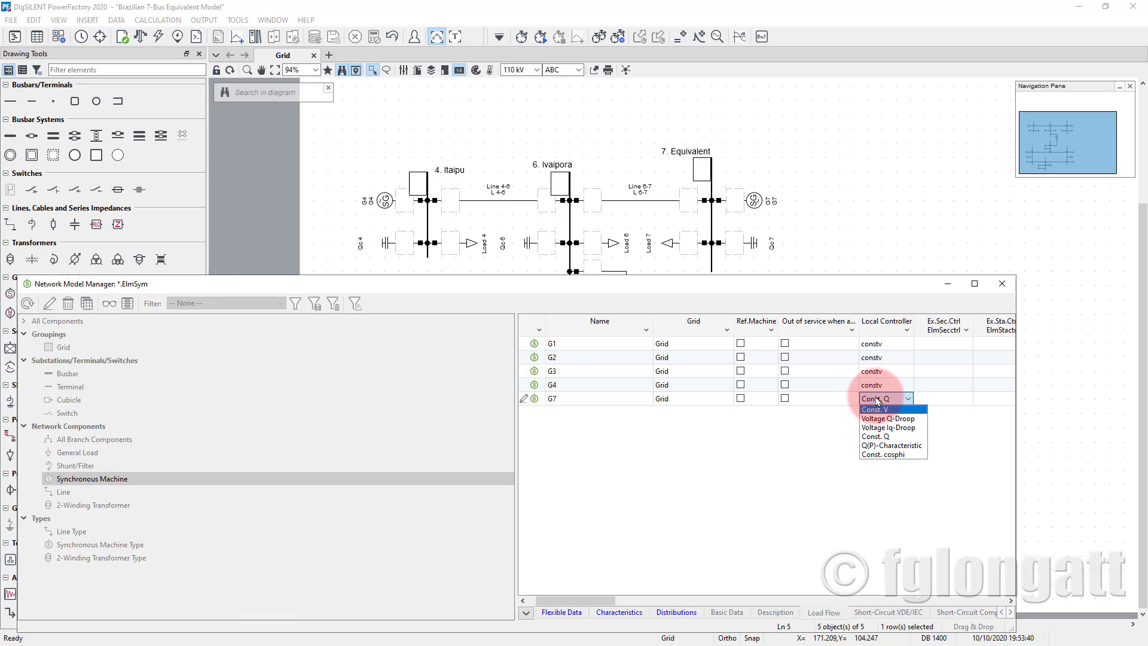
left_click(877, 402)
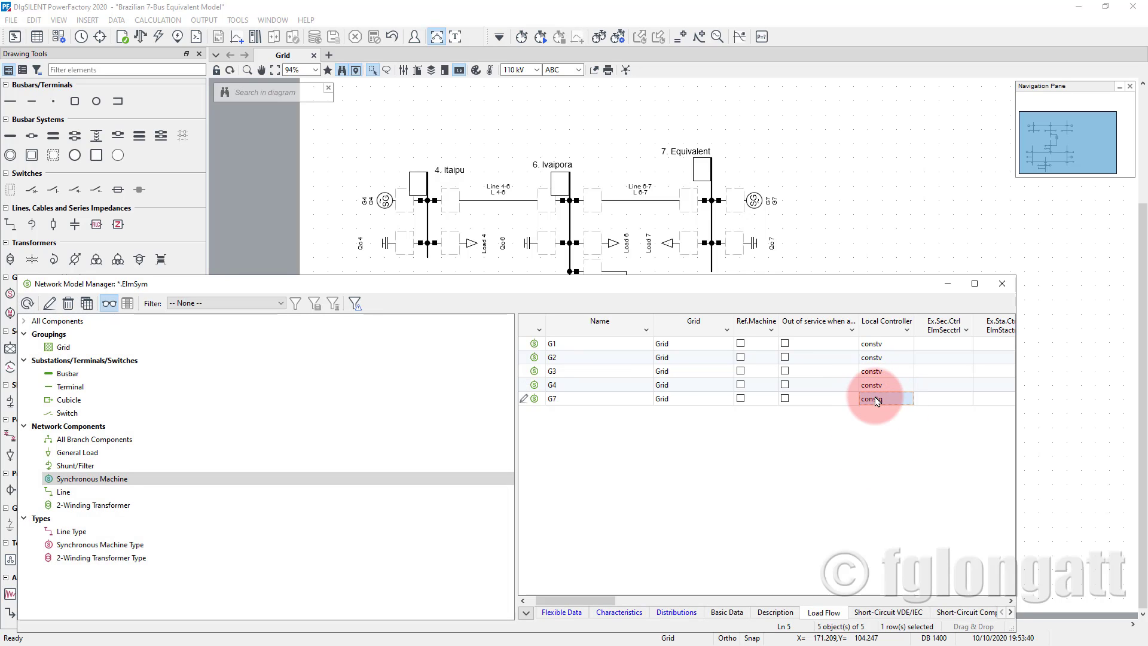
double_click(534, 398)
left_click(362, 316)
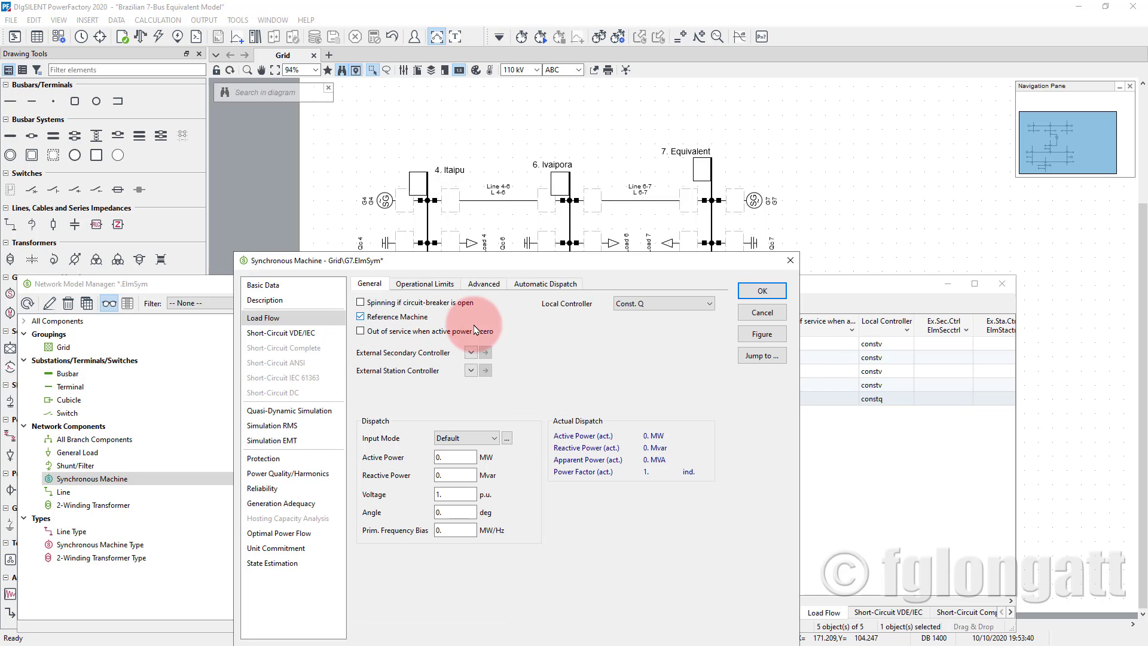
left_click(709, 303)
left_click(642, 317)
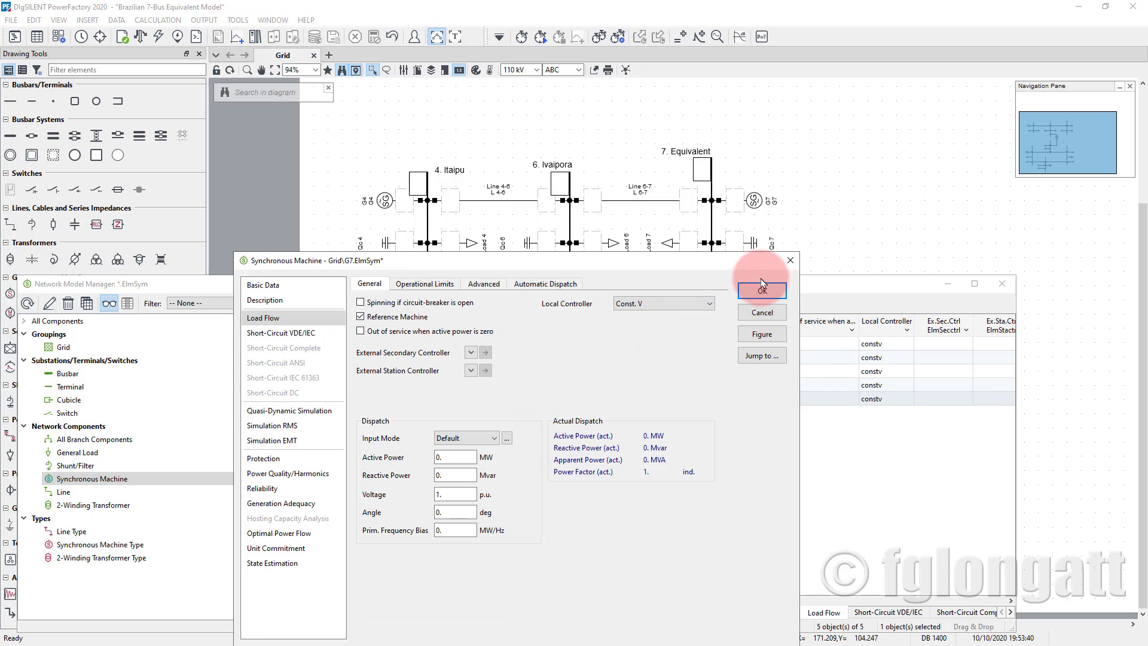
left_click(762, 290)
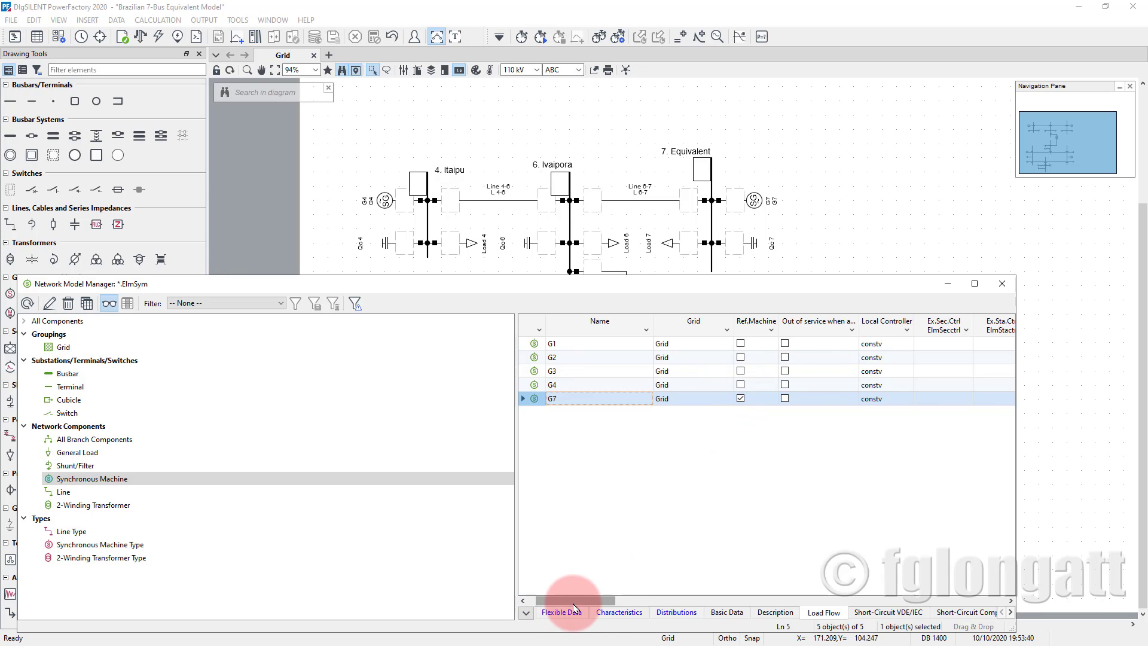
Step: Compare the machines' active powers with the Excel generator table and return to PowerFactory
left_click_drag(573, 600, 621, 601)
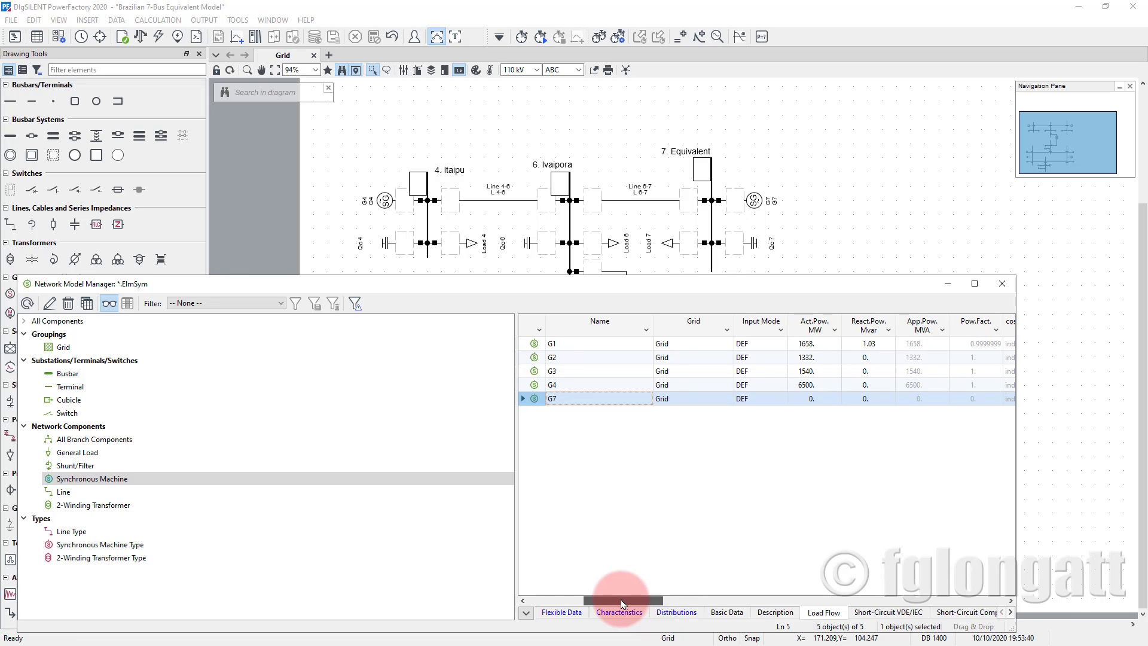
left_click(815, 385)
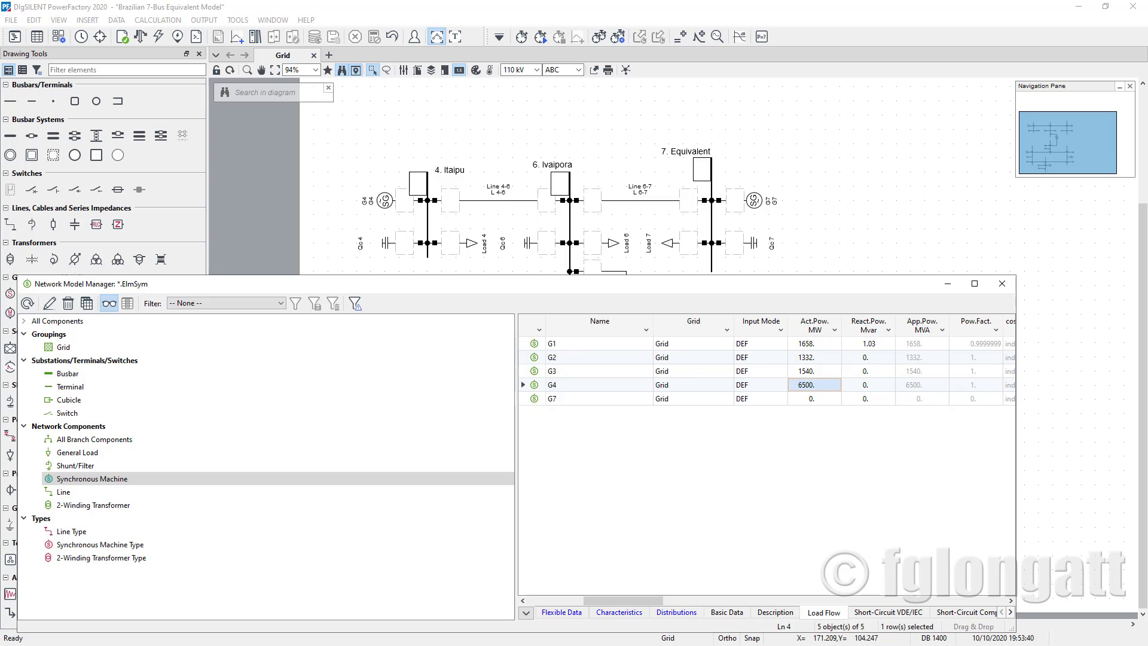
key("alt+Tab")
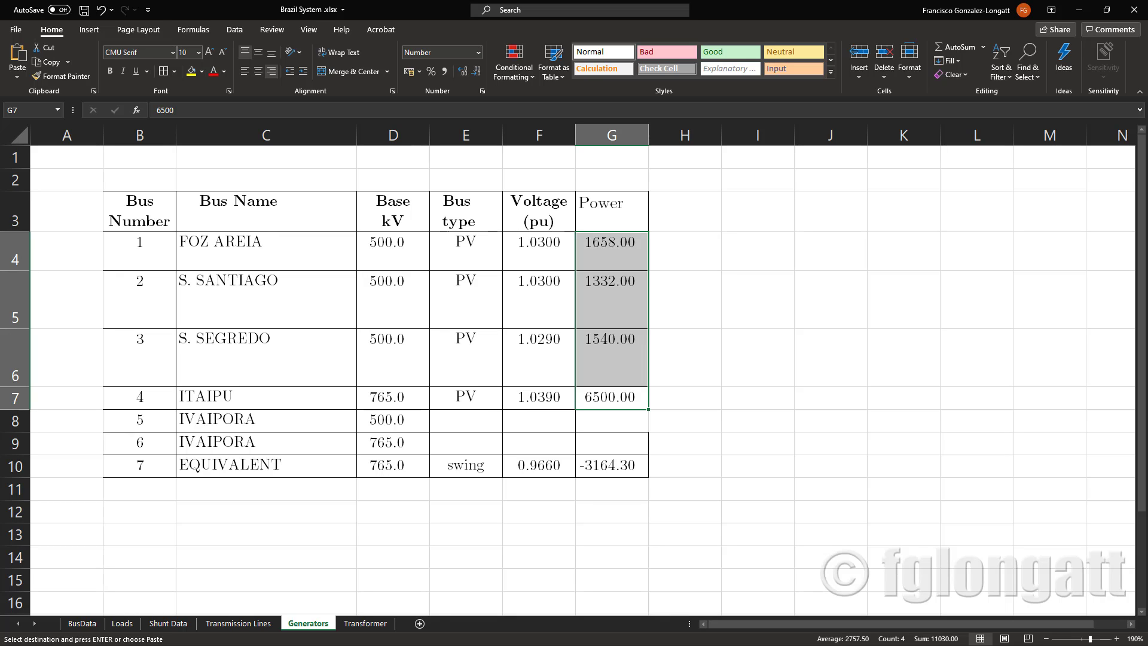
key("alt+Tab")
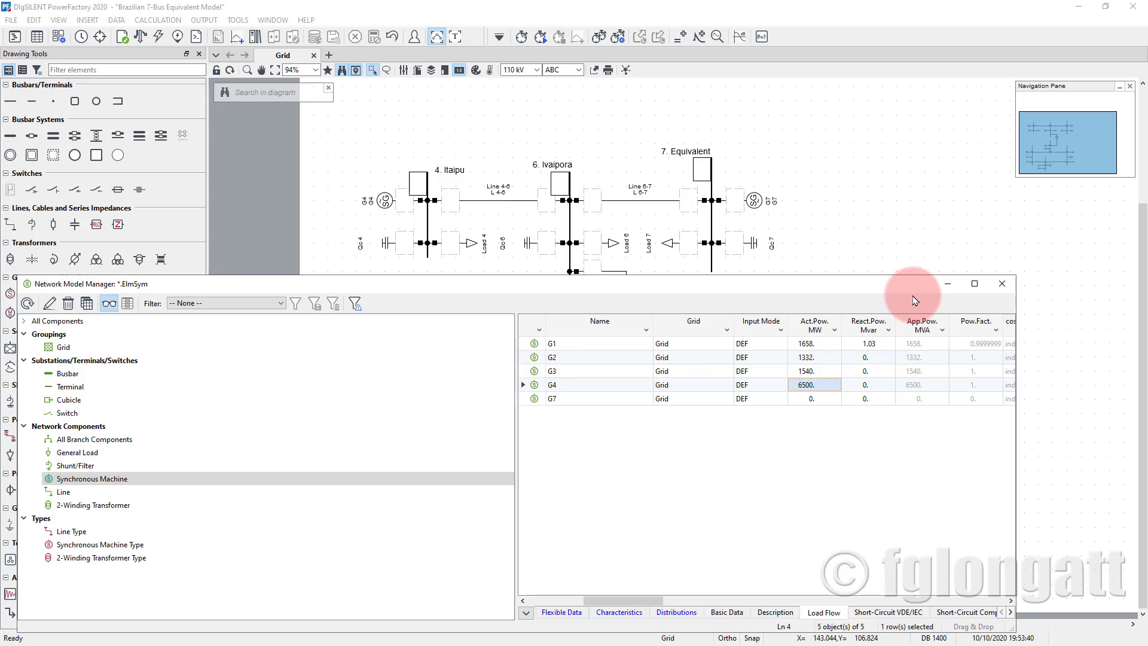